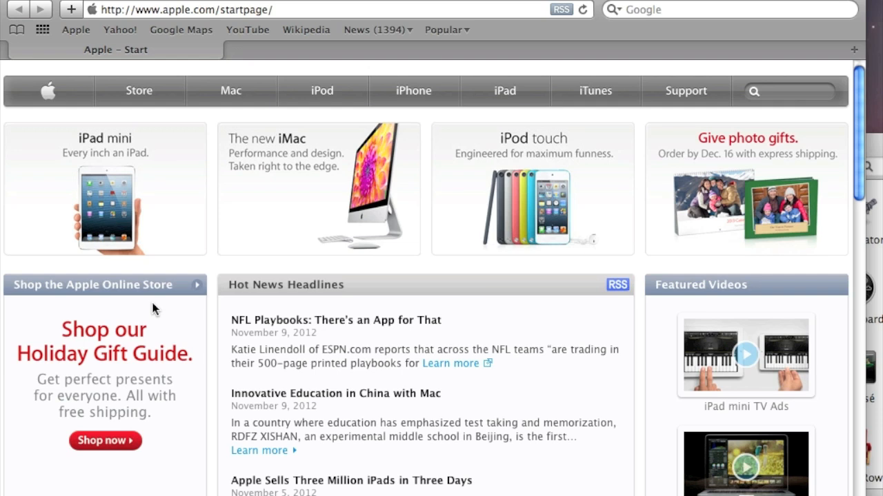
Load magentocommerce.com in Safari.
{"action": "left_click", "coordinate": [226, 15]}
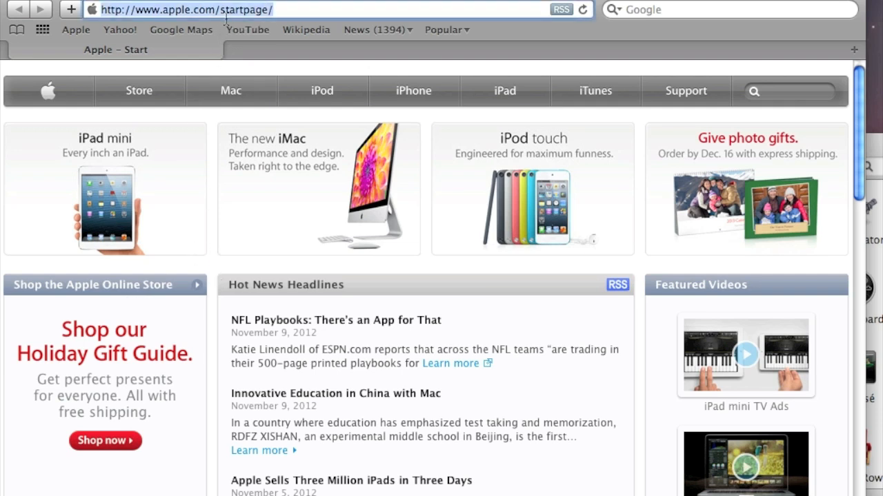
{"action": "type", "text": "ma"}
{"action": "key", "text": "BackSpace"}
{"action": "key", "text": "BackSpace"}
{"action": "key", "text": "BackSpace"}
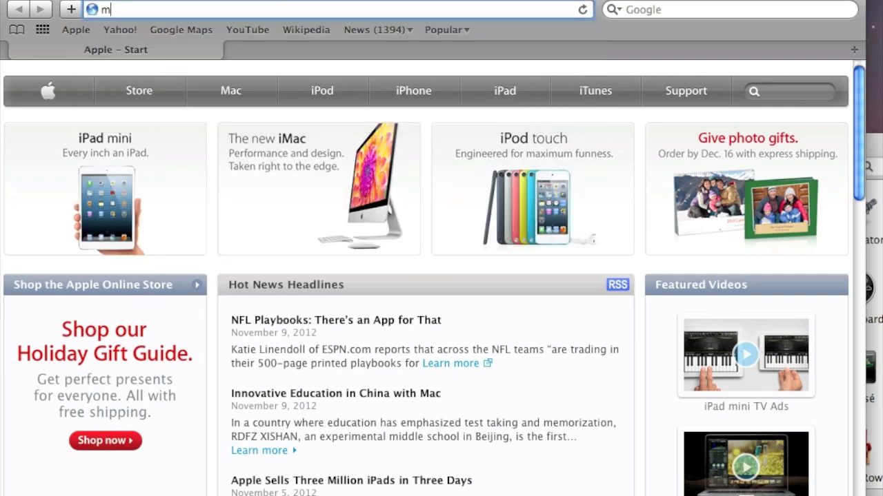
{"action": "type", "text": "magento"}
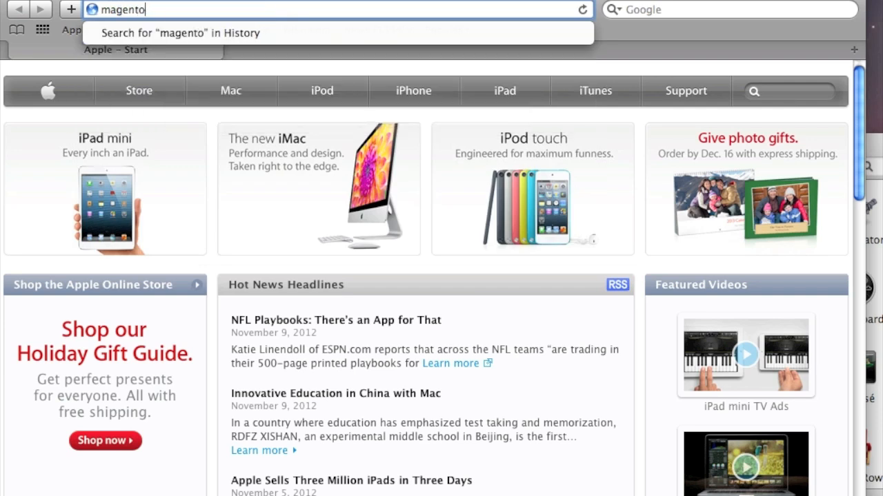
{"action": "type", "text": "commerce."}
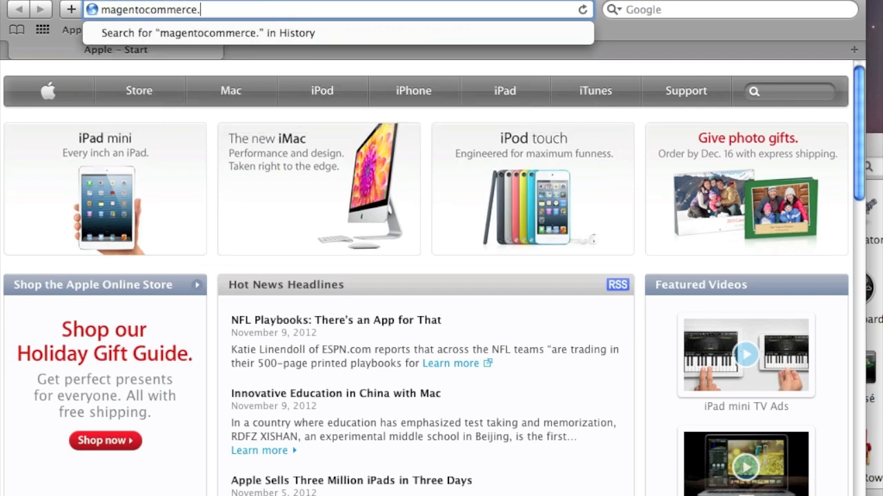
{"action": "type", "text": "com"}
{"action": "key", "text": "Return"}
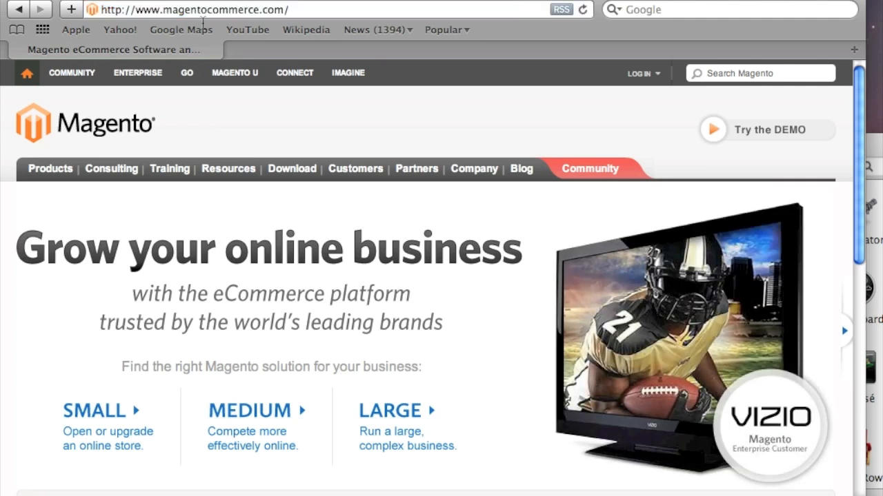
Go to the Community Edition product page, then its Download Magento Community page.
{"action": "mouse_move", "coordinate": [58, 171]}
{"action": "mouse_move", "coordinate": [67, 225]}
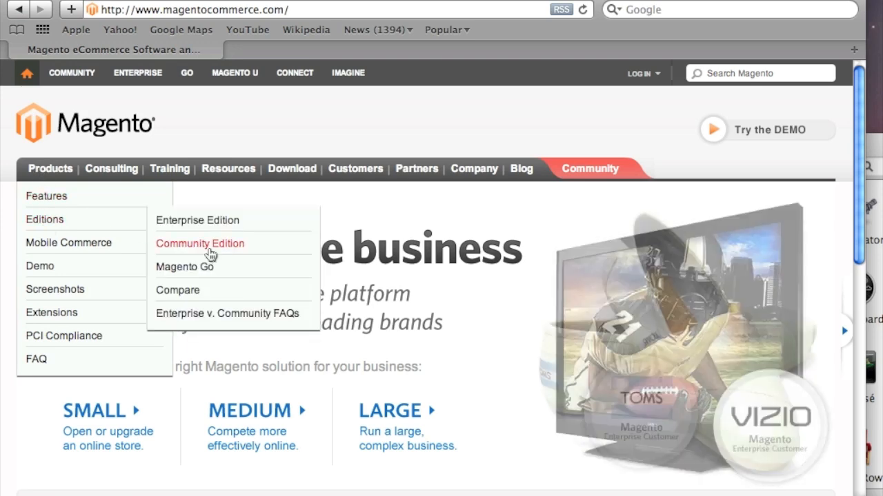
{"action": "left_click", "coordinate": [216, 244]}
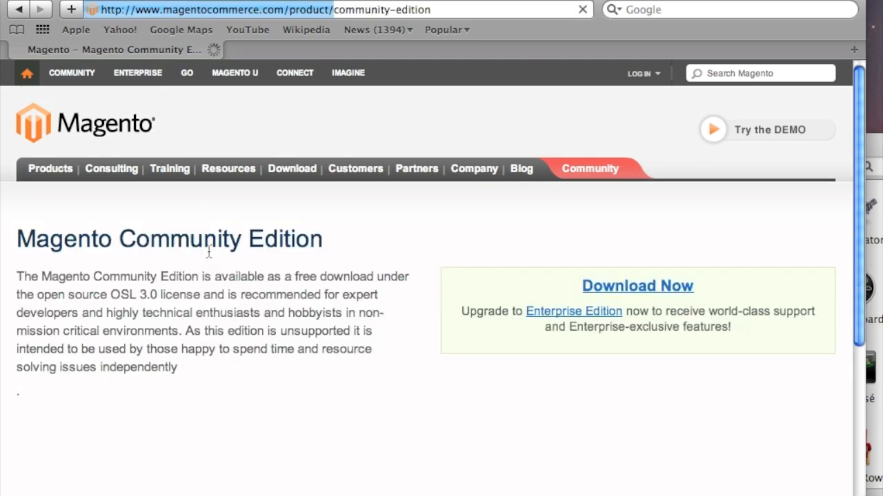
{"action": "left_click", "coordinate": [607, 286]}
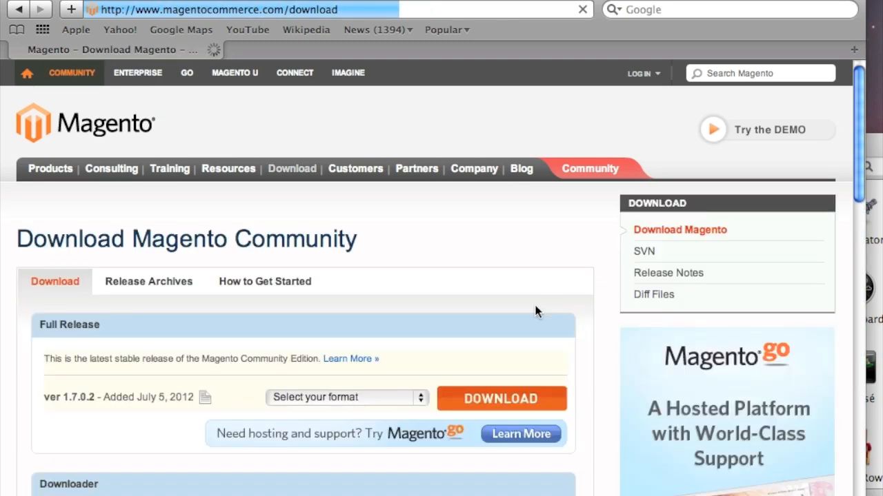
Check the zip, tar.gz and tar.bz2 formats offered for Magento 1.7.0.2 without choosing one.
{"action": "left_click", "coordinate": [359, 399]}
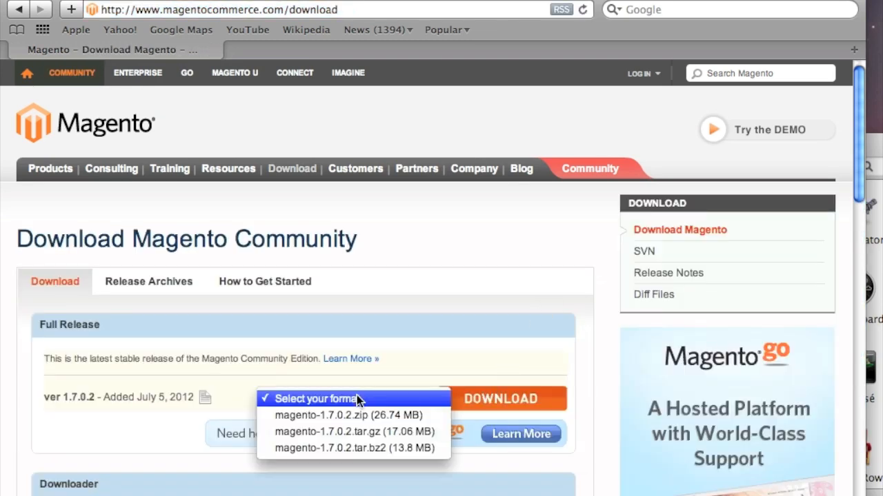
{"action": "left_click", "coordinate": [417, 338]}
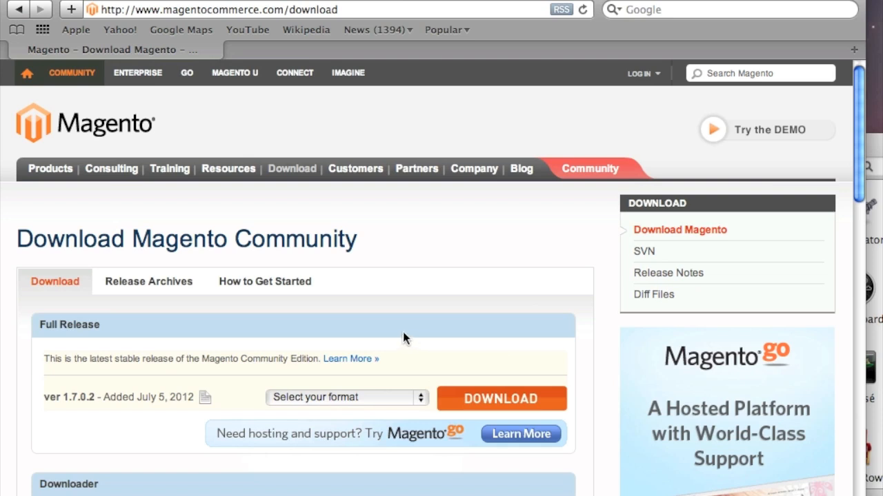
{"action": "left_click", "coordinate": [359, 404]}
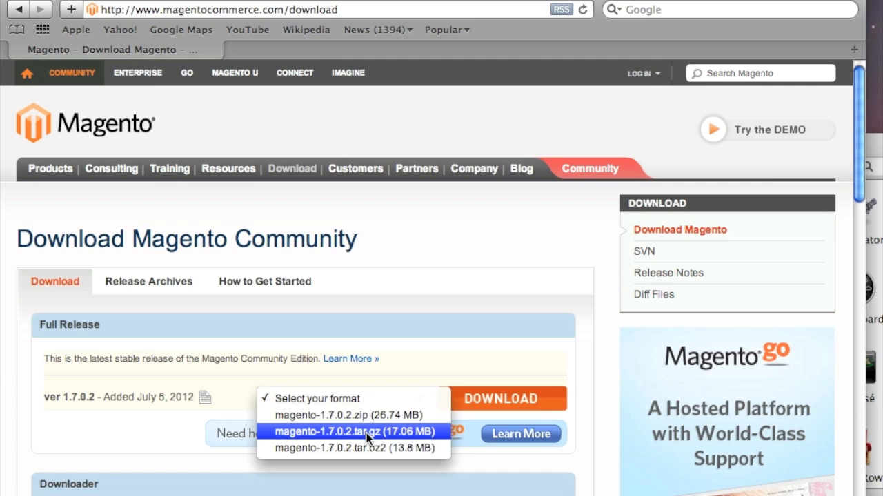
{"action": "left_click", "coordinate": [391, 216]}
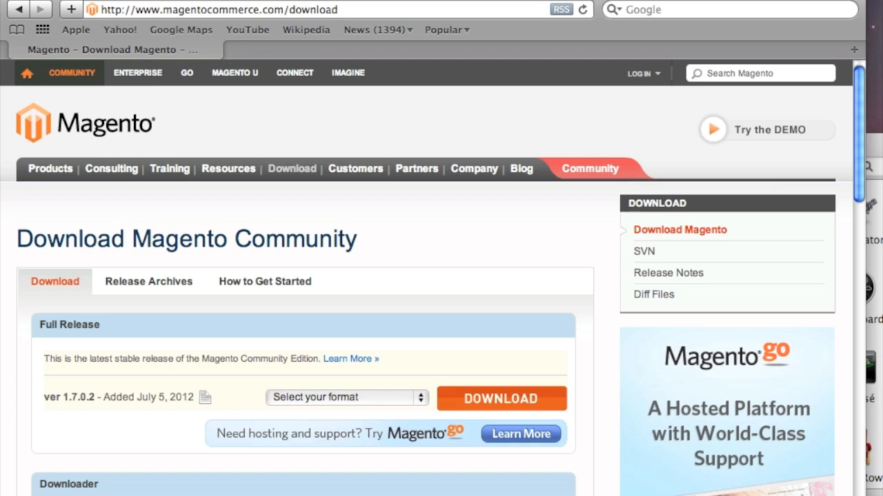
{"action": "left_click", "coordinate": [60, 0]}
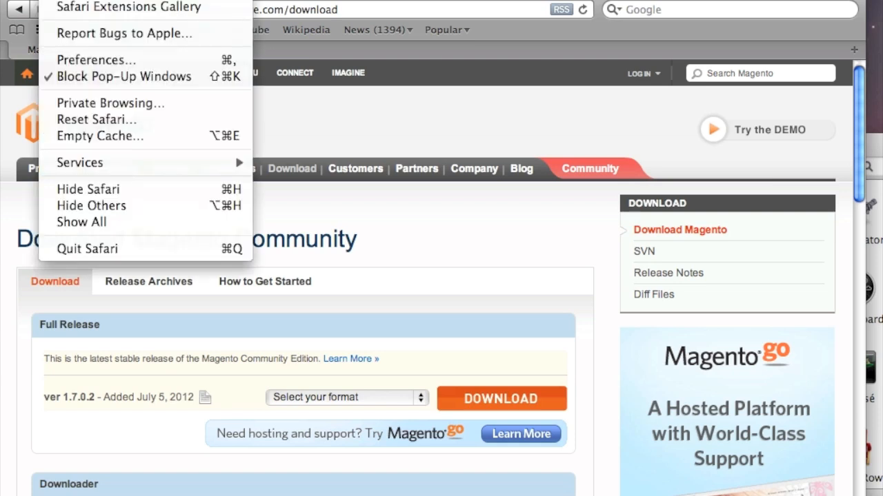
Confirm Safari saves downloads to the Downloads folder, then list the archive formats again.
{"action": "left_click", "coordinate": [74, 60]}
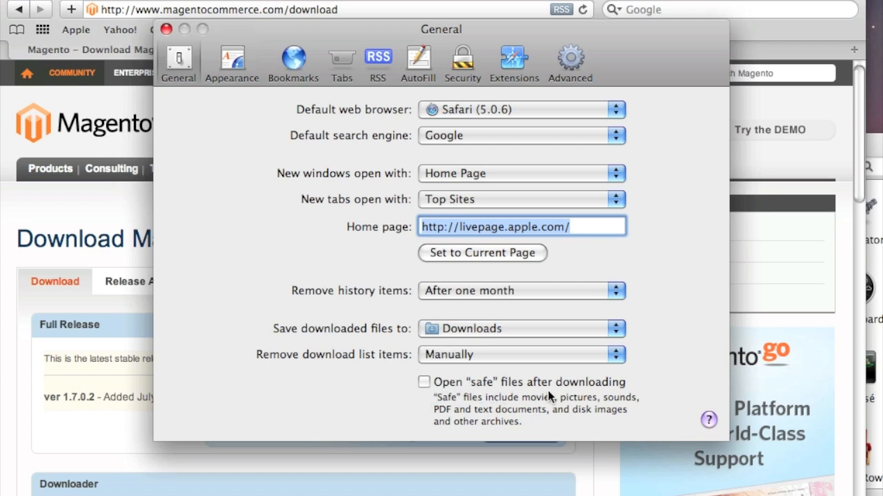
{"action": "left_click", "coordinate": [165, 30]}
{"action": "left_click", "coordinate": [366, 395]}
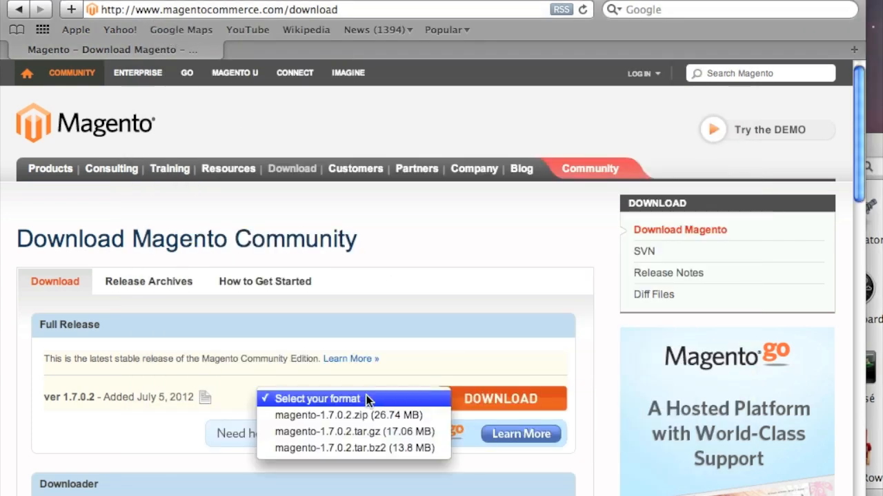
Choose the tar.gz format and sign in with the Magento account username and password.
{"action": "left_click", "coordinate": [375, 425]}
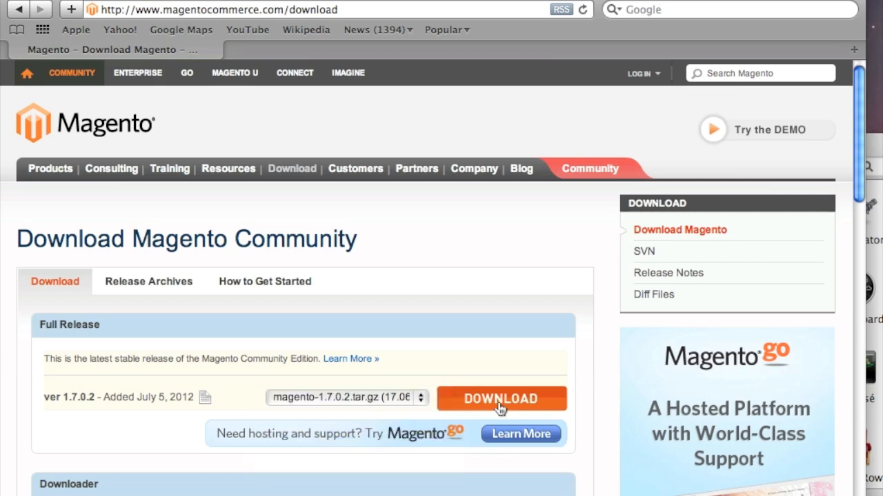
{"action": "left_click", "coordinate": [500, 408]}
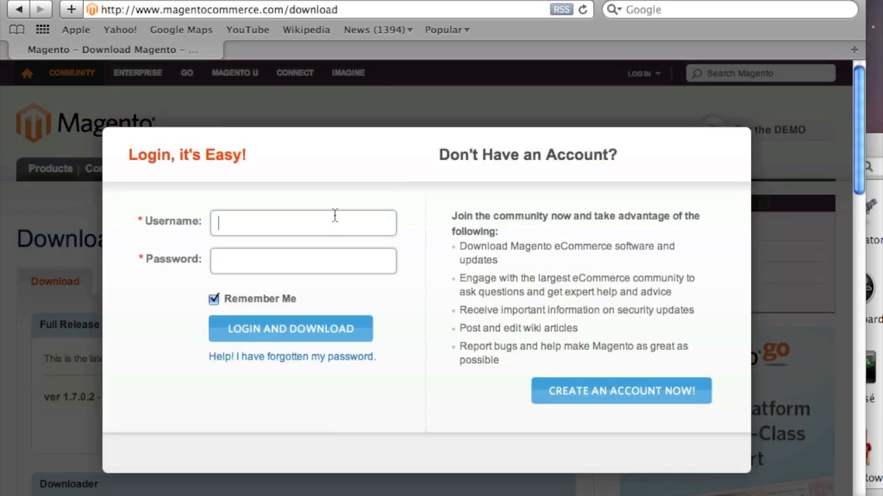
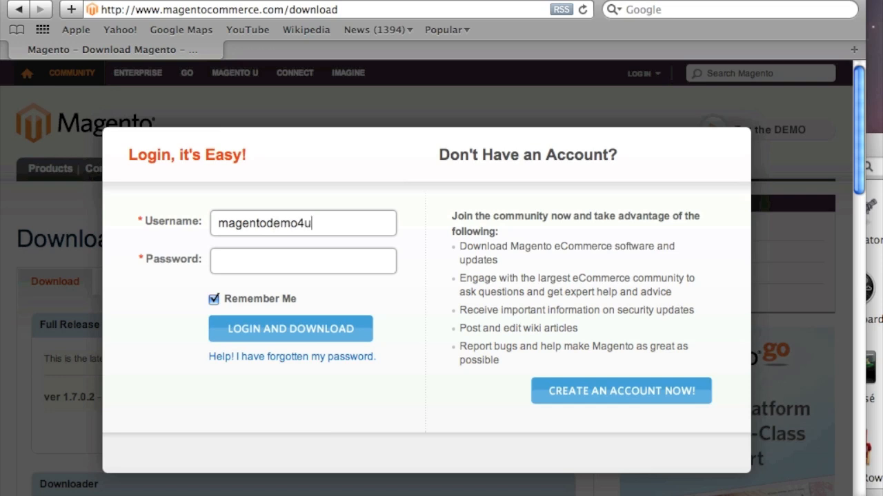
{"action": "left_click", "coordinate": [324, 256]}
{"action": "type", "text": "•••••••••••••"}
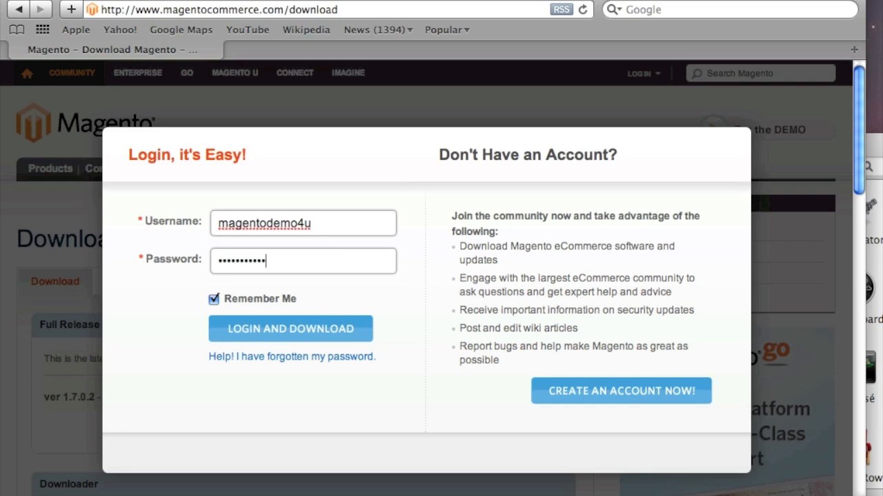
{"action": "key", "text": "Return"}
Download magento-1.7.0.2.tar.gz and check its progress in the Downloads window.
{"action": "left_click", "coordinate": [365, 402]}
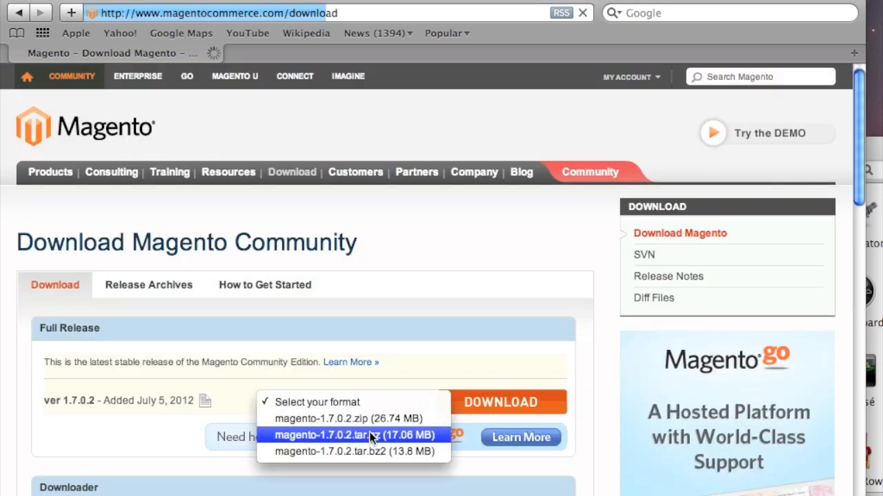
{"action": "key", "text": "Return"}
{"action": "left_click", "coordinate": [502, 401]}
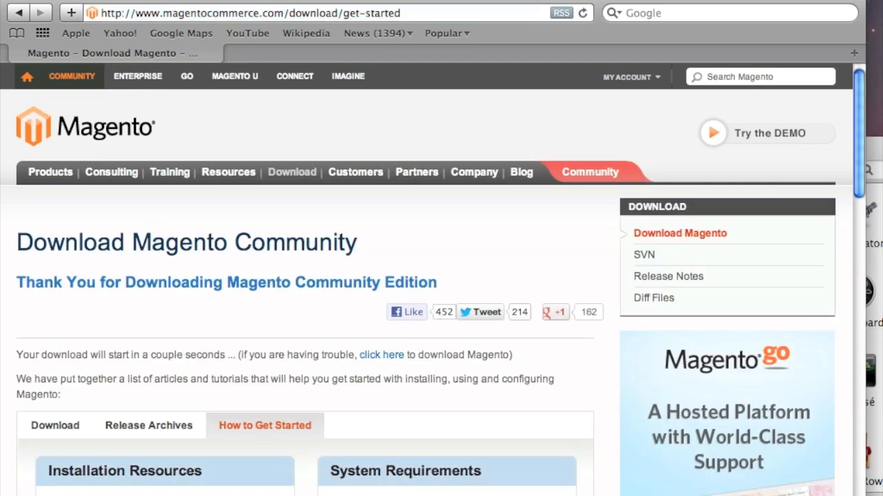
{"action": "right_click", "coordinate": [179, 494]}
{"action": "left_click", "coordinate": [266, 339]}
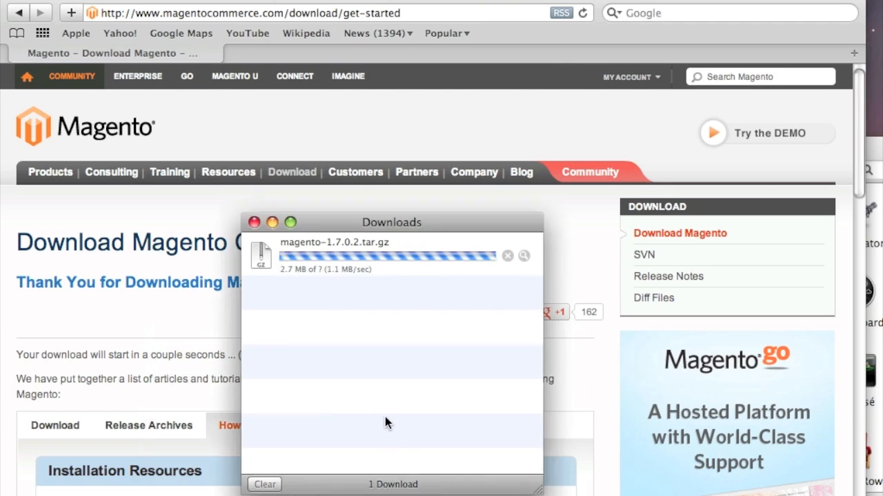
{"action": "left_click", "coordinate": [321, 146]}
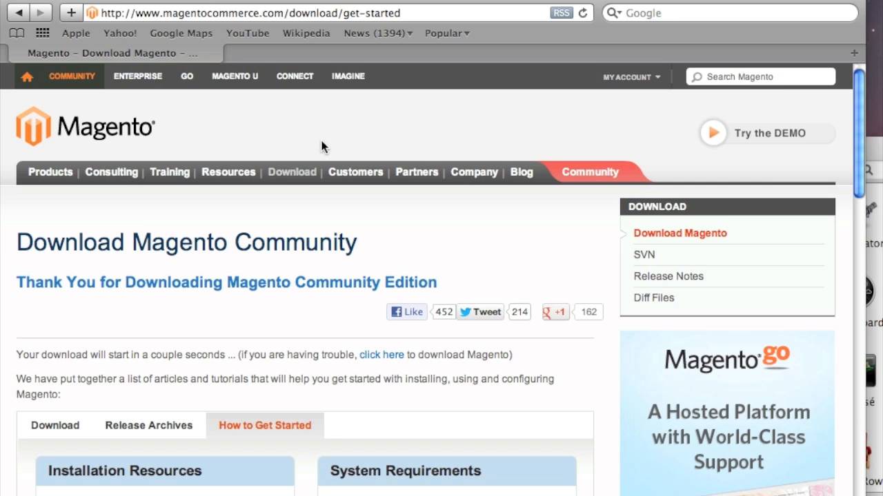
Load filezilla-project.org in the address bar.
{"action": "left_click", "coordinate": [289, 14]}
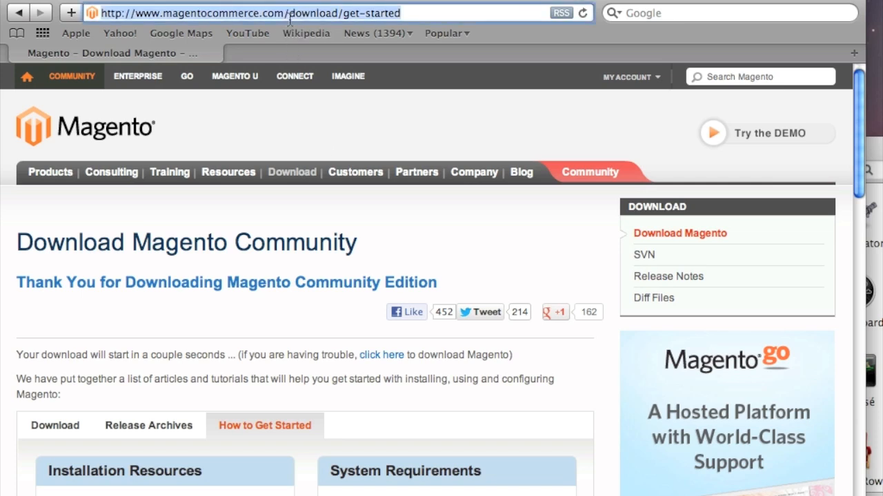
{"action": "type", "text": "fl"}
{"action": "key", "text": "BackSpace"}
{"action": "key", "text": "BackSpace"}
{"action": "type", "text": "il"}
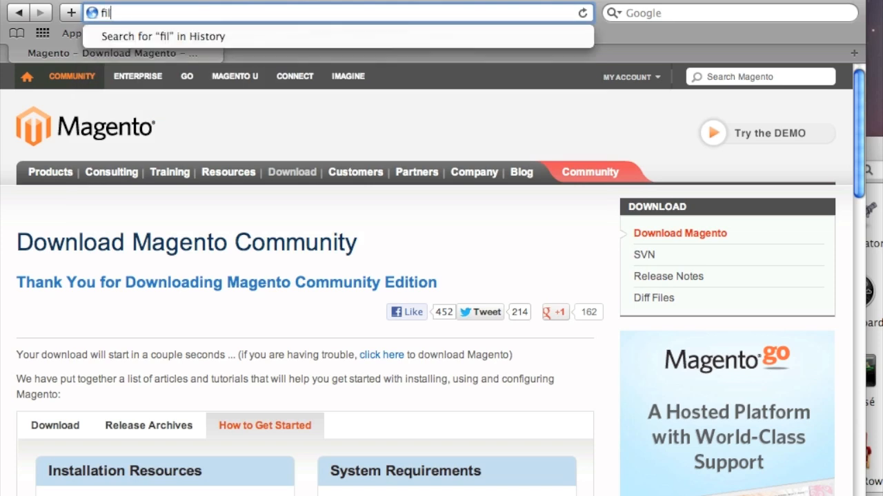
{"action": "type", "text": "ezill"}
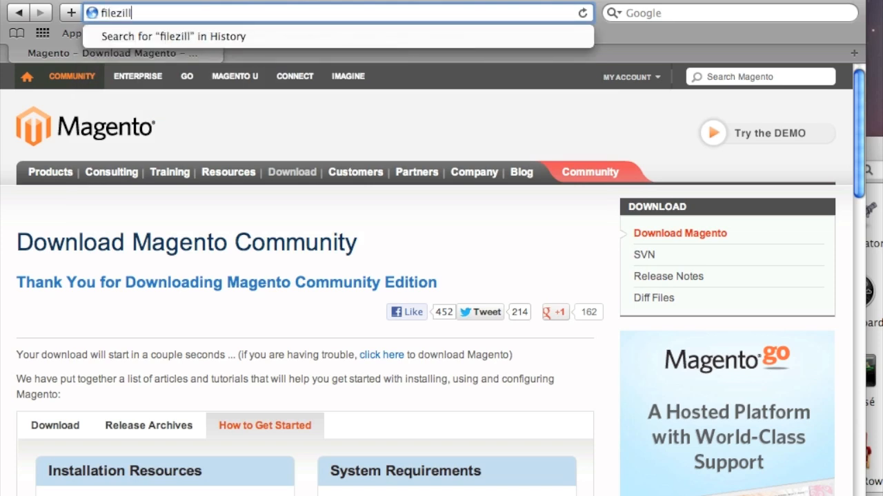
{"action": "key", "text": "BackSpace"}
{"action": "type", "text": "a"}
{"action": "key", "text": "BackSpace"}
{"action": "type", "text": "la-pro"}
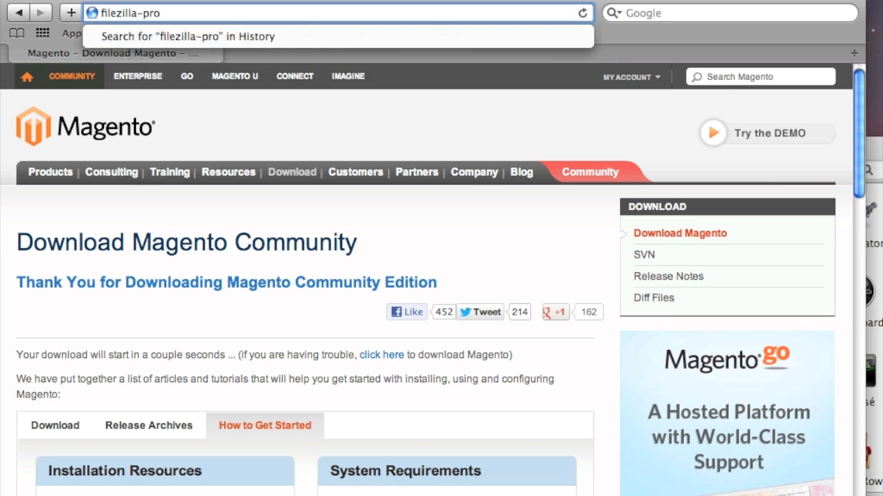
{"action": "type", "text": "ject.org"}
{"action": "key", "text": "Return"}
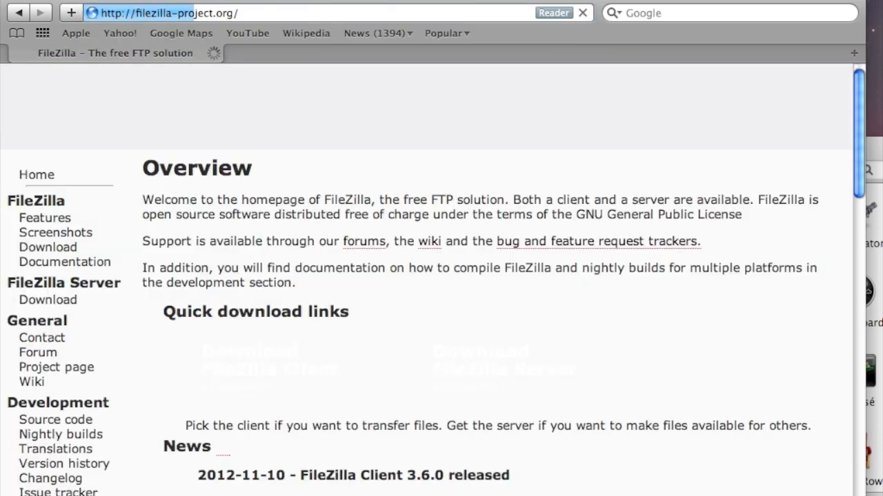
Download the Mac OS X FileZilla 3.6.0 client and confirm it finished in Downloads.
{"action": "scroll", "coordinate": [342, 269], "scroll_direction": "down", "scroll_amount": 1}
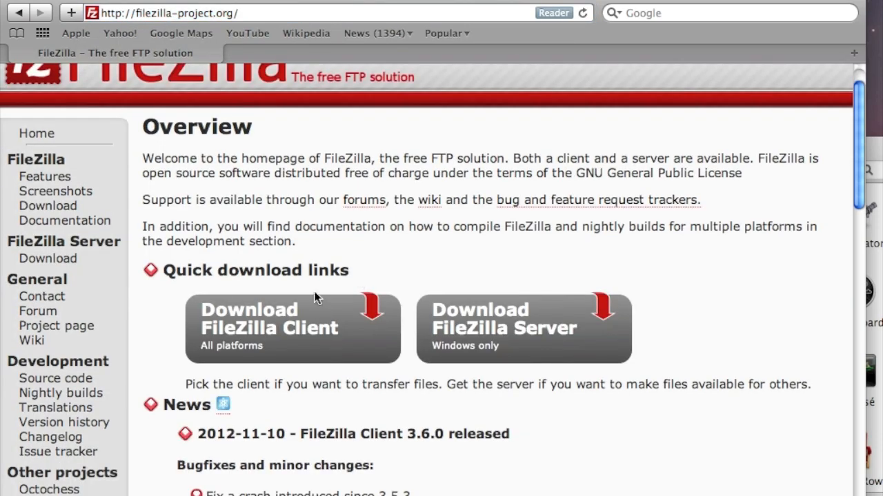
{"action": "left_click", "coordinate": [267, 319]}
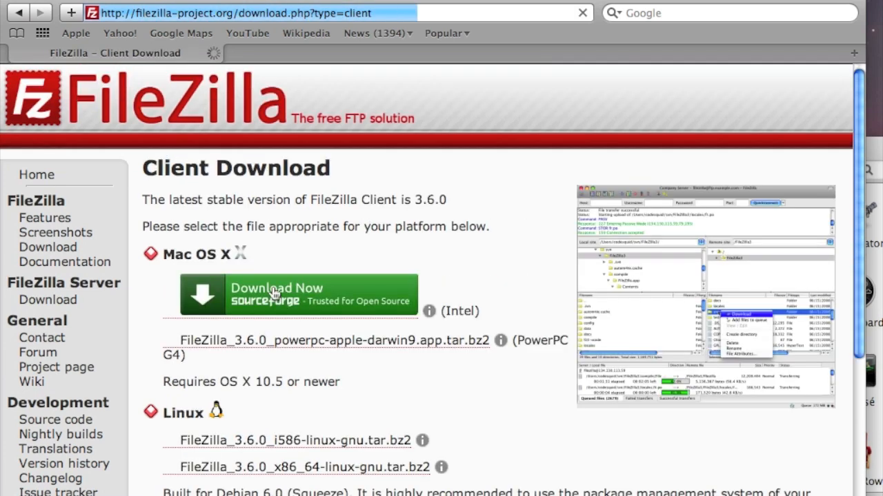
{"action": "scroll", "coordinate": [282, 360], "scroll_direction": "down", "scroll_amount": 5}
{"action": "scroll", "coordinate": [269, 353], "scroll_direction": "up", "scroll_amount": 5}
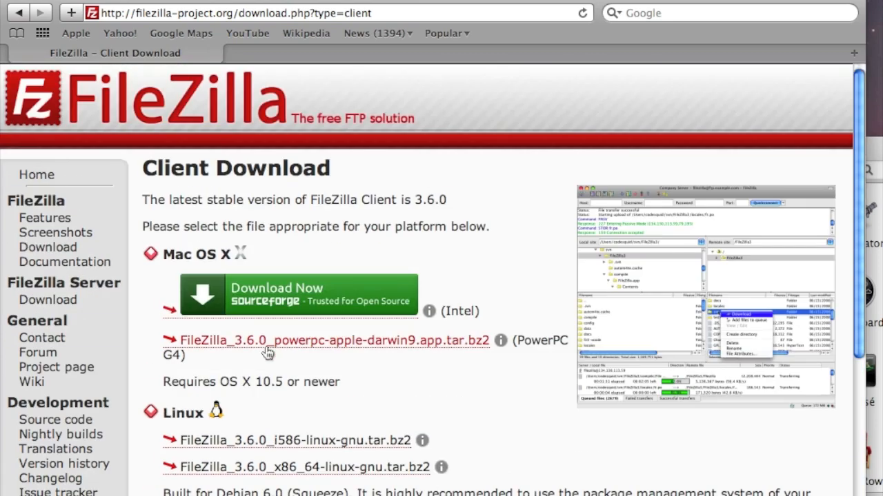
{"action": "left_click", "coordinate": [299, 301]}
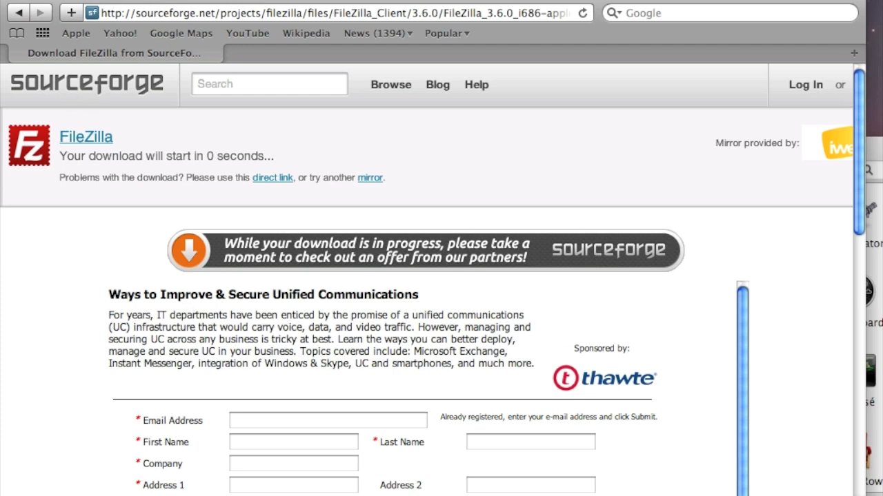
{"action": "right_click", "coordinate": [186, 495]}
{"action": "left_click", "coordinate": [254, 358]}
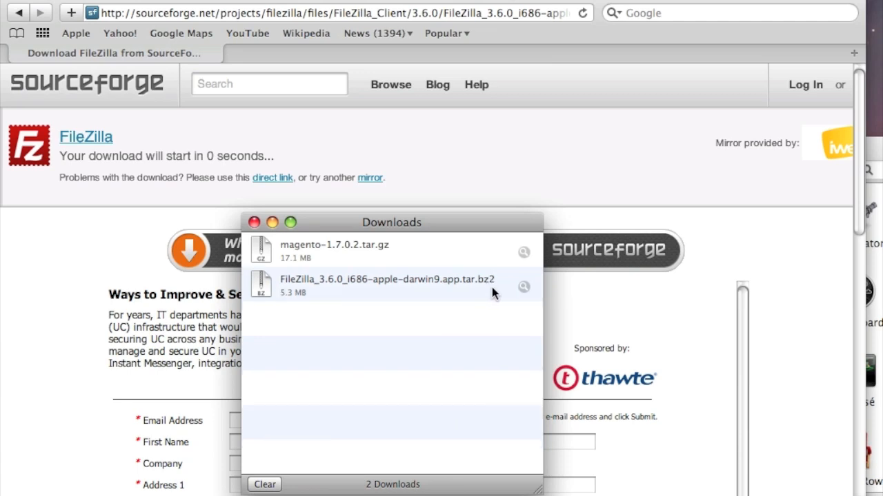
{"action": "left_click", "coordinate": [105, 257]}
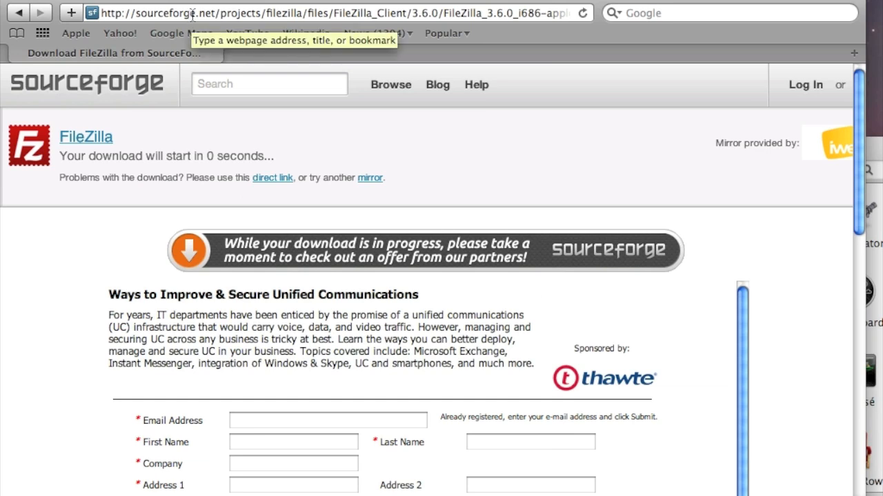
Open Magento's System Requirements page through the FAQ.
{"action": "left_click", "coordinate": [169, 13]}
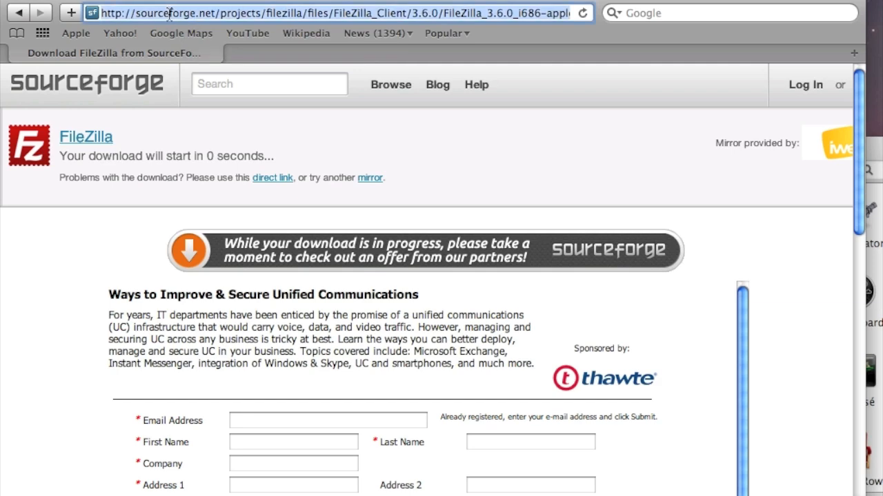
{"action": "type", "text": "magento"}
{"action": "key", "text": "Return"}
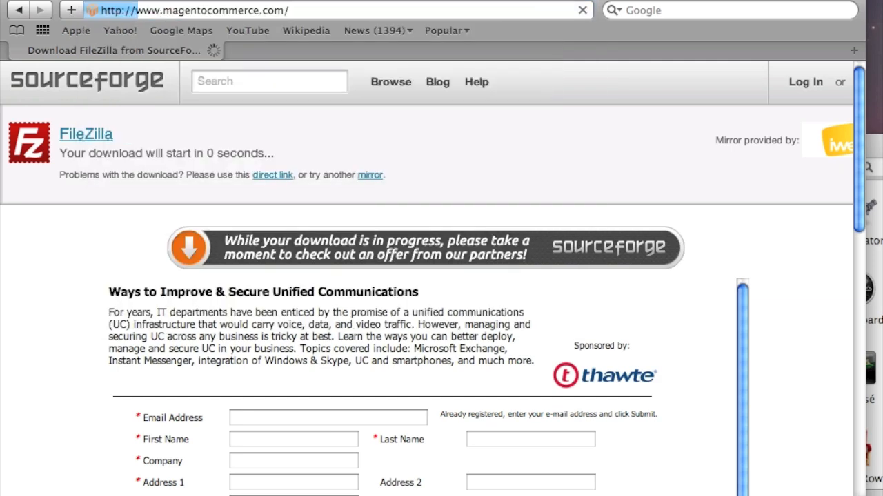
{"action": "mouse_move", "coordinate": [47, 170]}
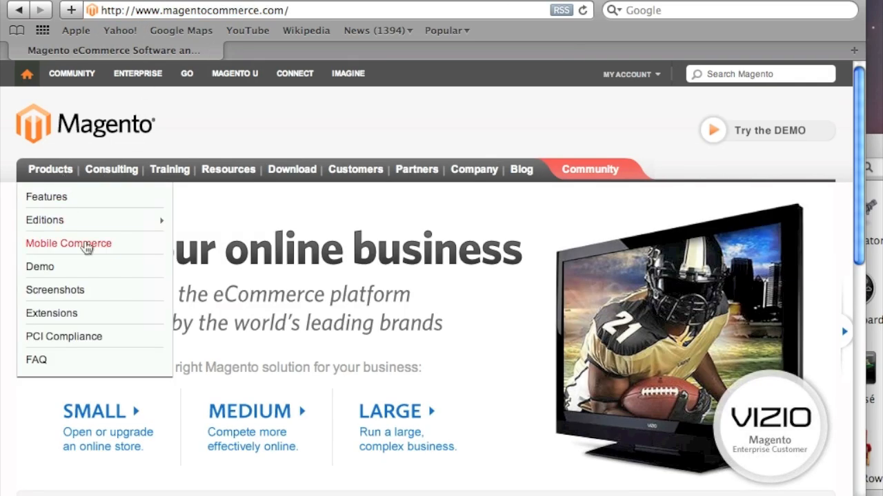
{"action": "left_click", "coordinate": [76, 359]}
{"action": "scroll", "coordinate": [82, 345], "scroll_direction": "down", "scroll_amount": 2}
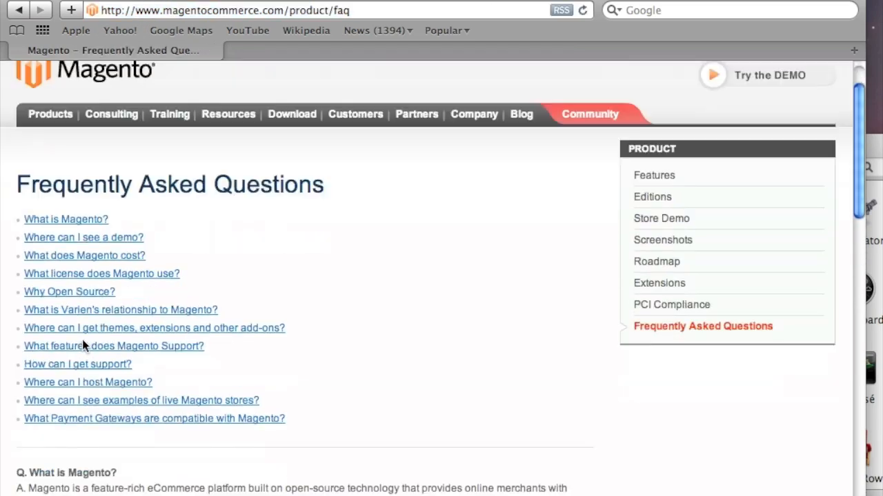
{"action": "scroll", "coordinate": [82, 339], "scroll_direction": "down", "scroll_amount": 15}
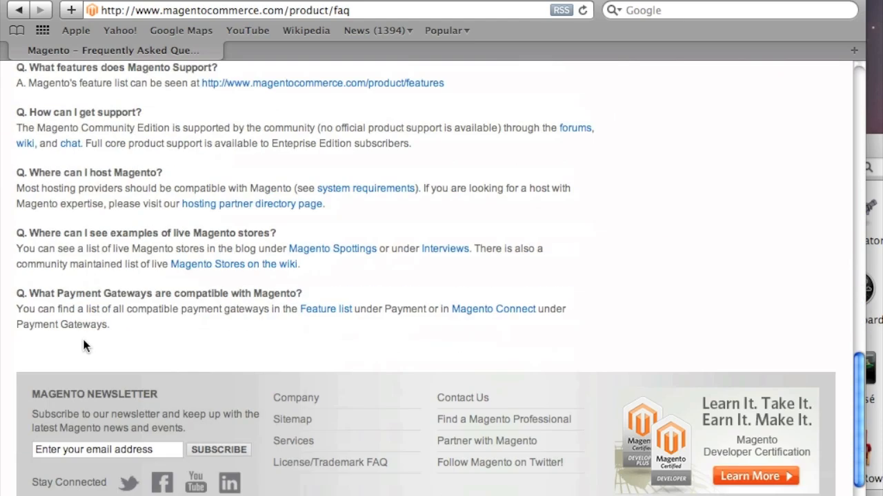
{"action": "left_click", "coordinate": [372, 192]}
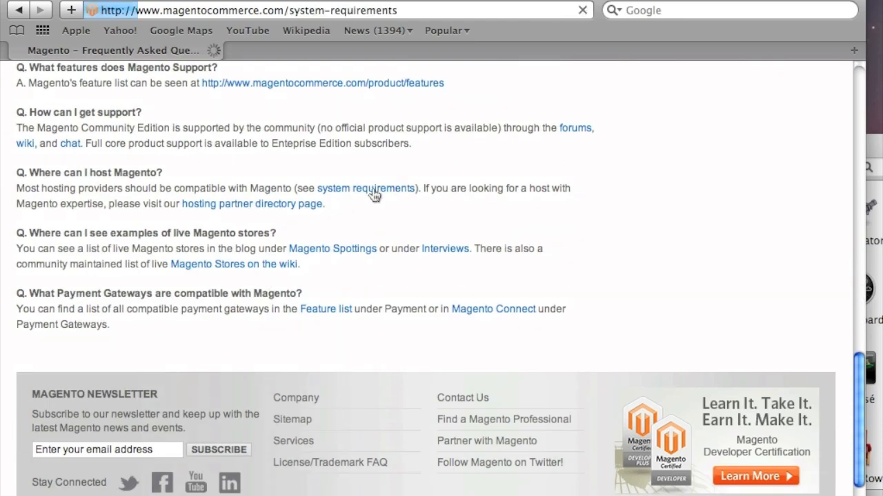
{"action": "scroll", "coordinate": [362, 248], "scroll_direction": "down", "scroll_amount": 3}
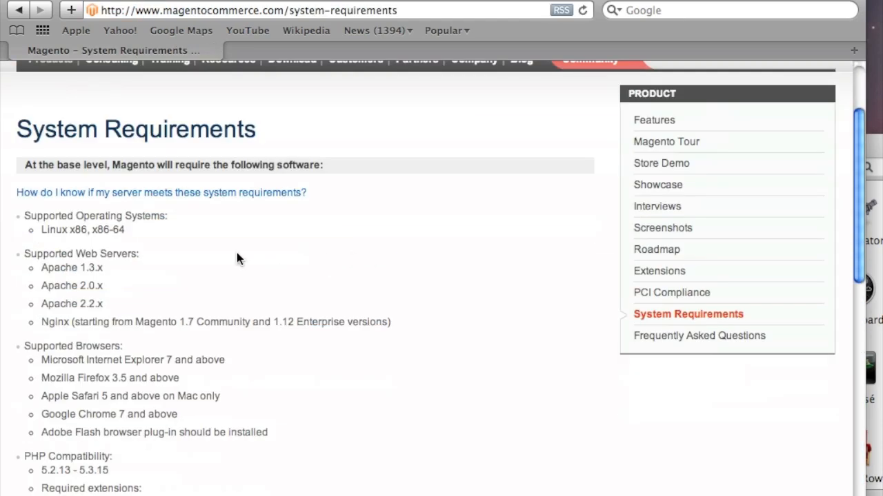
Load godaddy.com in a new tab.
{"action": "left_click", "coordinate": [105, 0]}
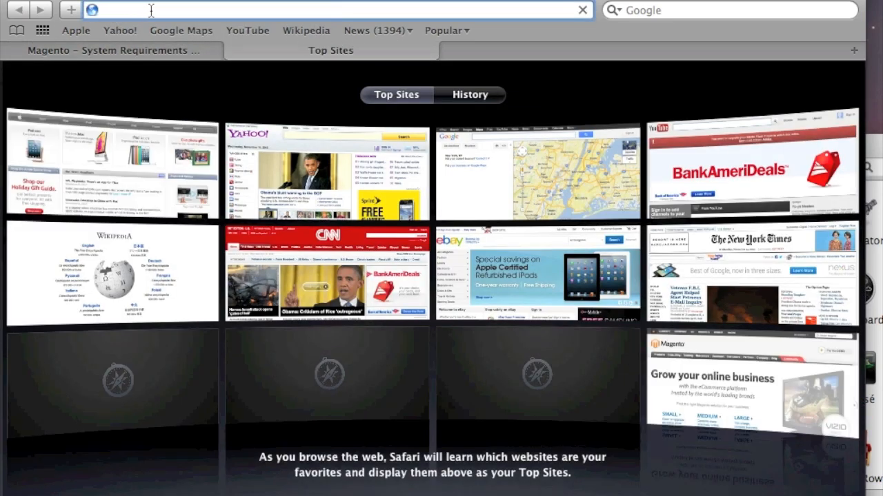
{"action": "type", "text": "goda"}
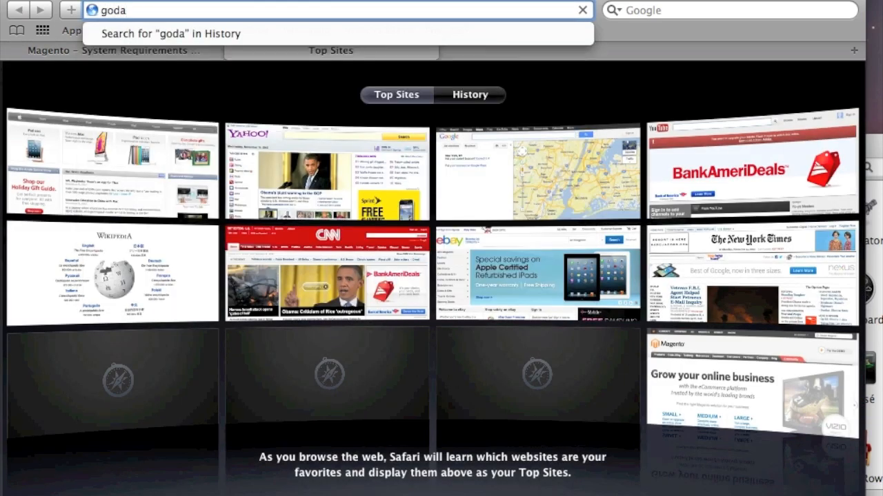
{"action": "type", "text": "ddy.com"}
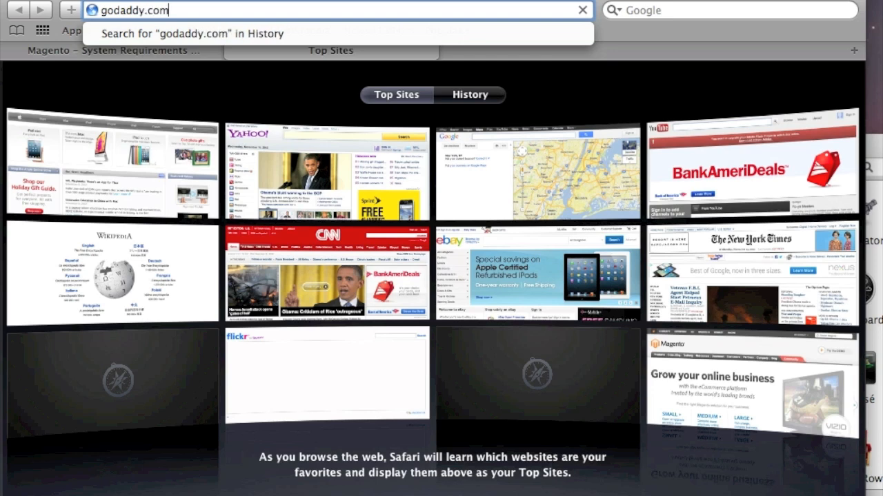
{"action": "key", "text": "Return"}
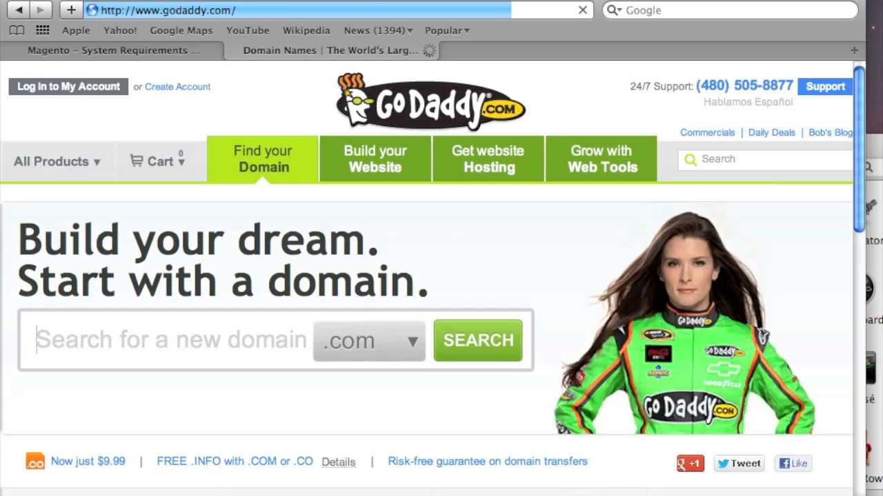
Log in to GoDaddy with the customer number copied from the TextEdit note and the password.
{"action": "left_click", "coordinate": [70, 86]}
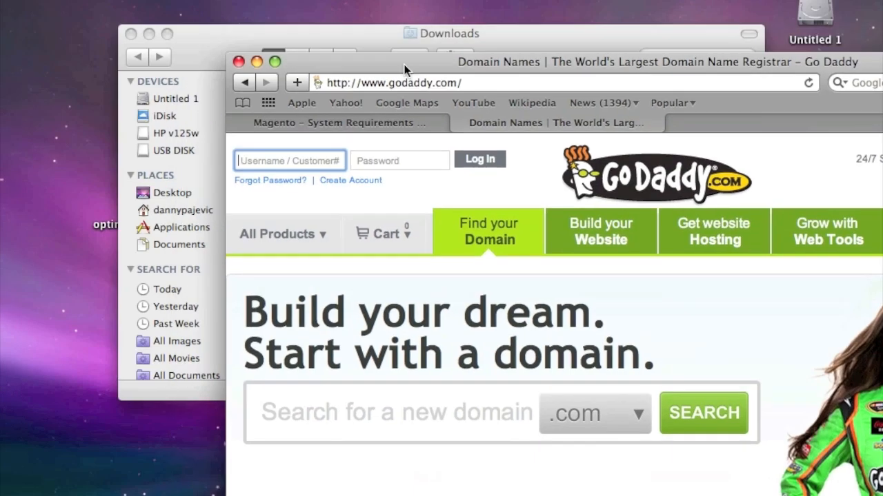
{"action": "left_click_drag", "start_coordinate": [405, 66], "coordinate": [363, 125]}
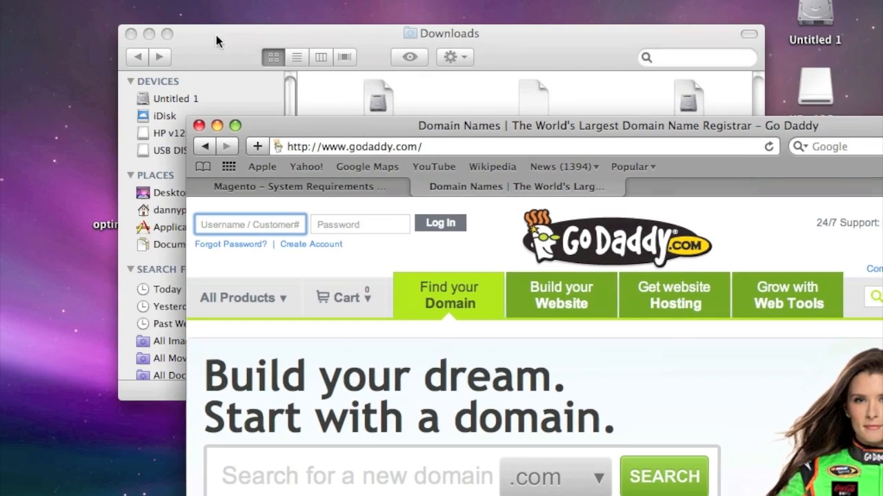
{"action": "left_click_drag", "start_coordinate": [218, 30], "coordinate": [390, 284]}
{"action": "double_click", "coordinate": [142, 181]}
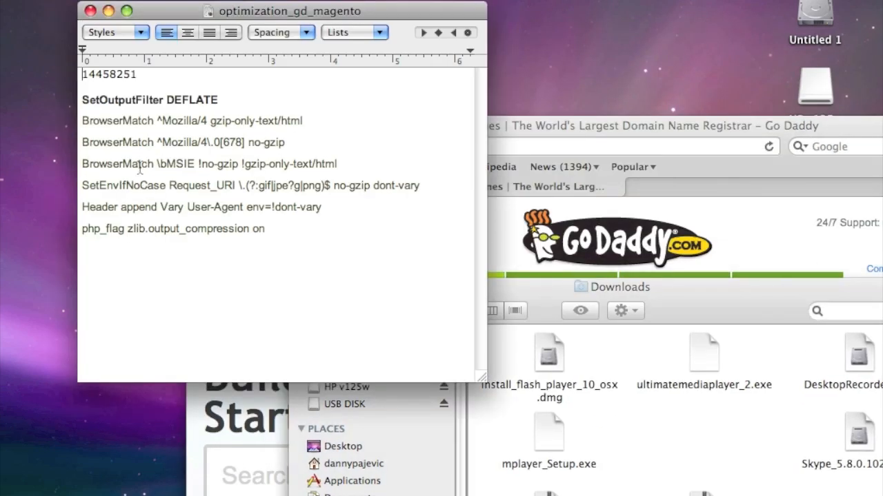
{"action": "double_click", "coordinate": [122, 77]}
{"action": "key", "text": "super+c"}
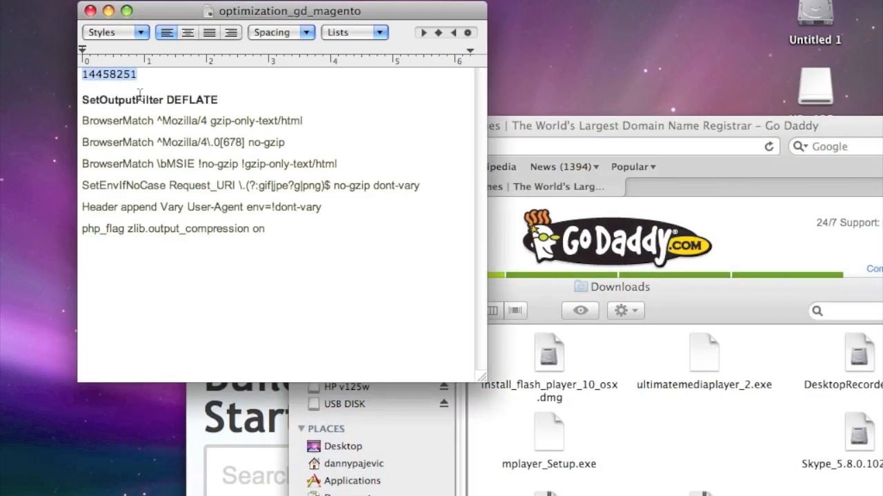
{"action": "left_click_drag", "start_coordinate": [543, 136], "coordinate": [374, 63]}
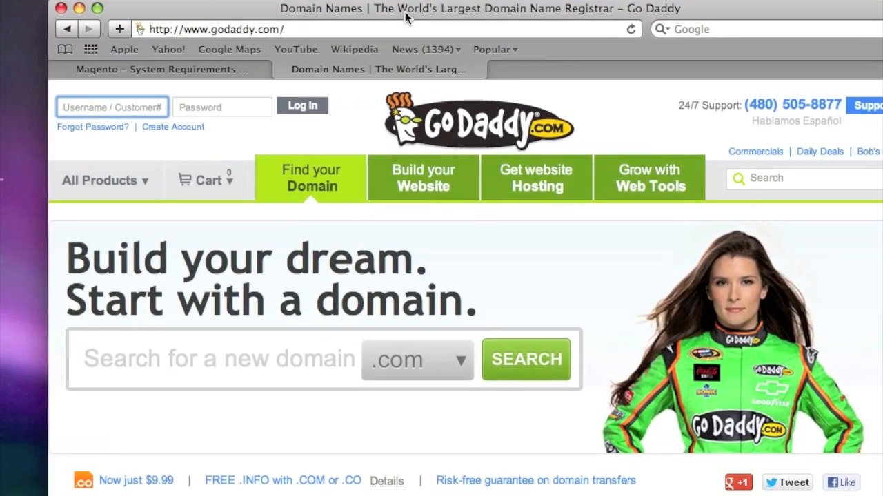
{"action": "key", "text": "super+v"}
{"action": "left_click", "coordinate": [210, 107]}
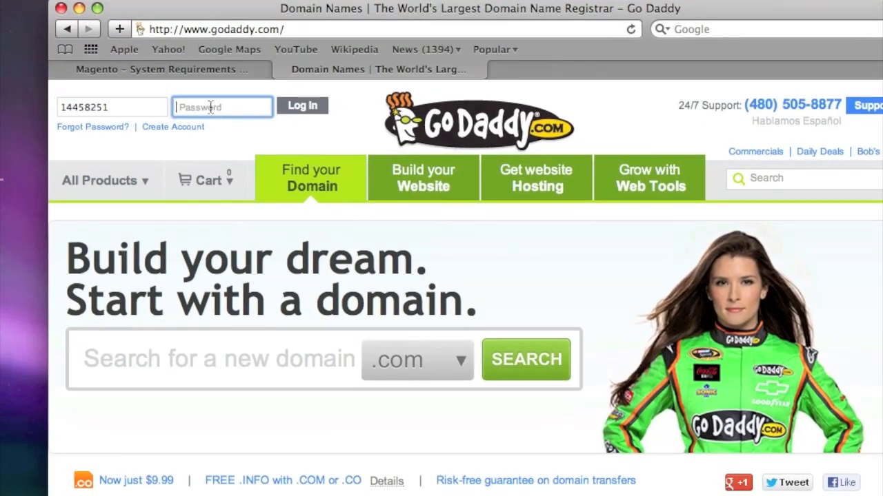
{"action": "type", "text": "•••"}
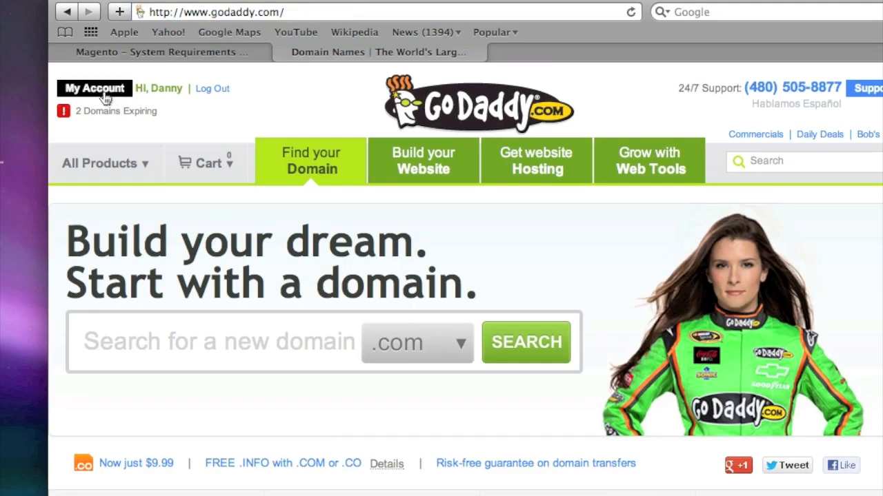
{"action": "left_click", "coordinate": [104, 109]}
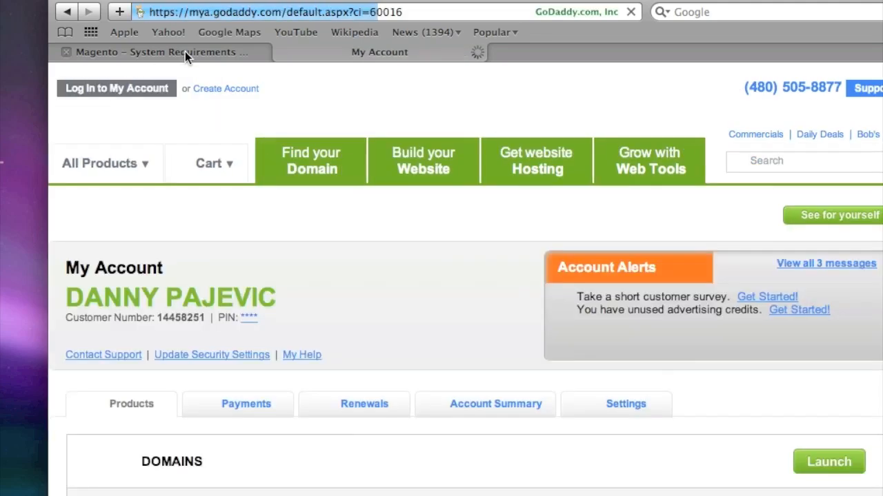
Expand Web Hosting under Products and launch the isaveplaza.com hosting account.
{"action": "scroll", "coordinate": [282, 187], "scroll_direction": "down", "scroll_amount": 5}
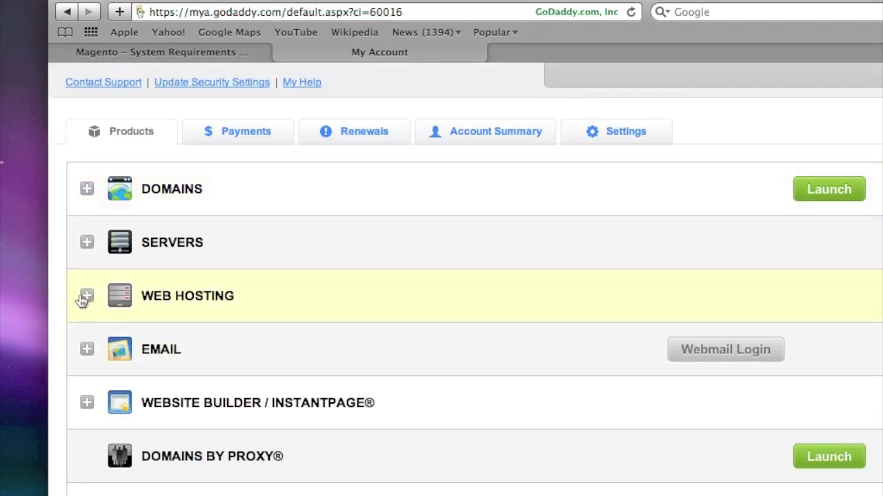
{"action": "left_click", "coordinate": [84, 299]}
{"action": "scroll", "coordinate": [138, 311], "scroll_direction": "down", "scroll_amount": 3}
{"action": "scroll", "coordinate": [139, 311], "scroll_direction": "up", "scroll_amount": 7}
{"action": "scroll", "coordinate": [138, 311], "scroll_direction": "down", "scroll_amount": 2}
{"action": "scroll", "coordinate": [139, 311], "scroll_direction": "down", "scroll_amount": 3}
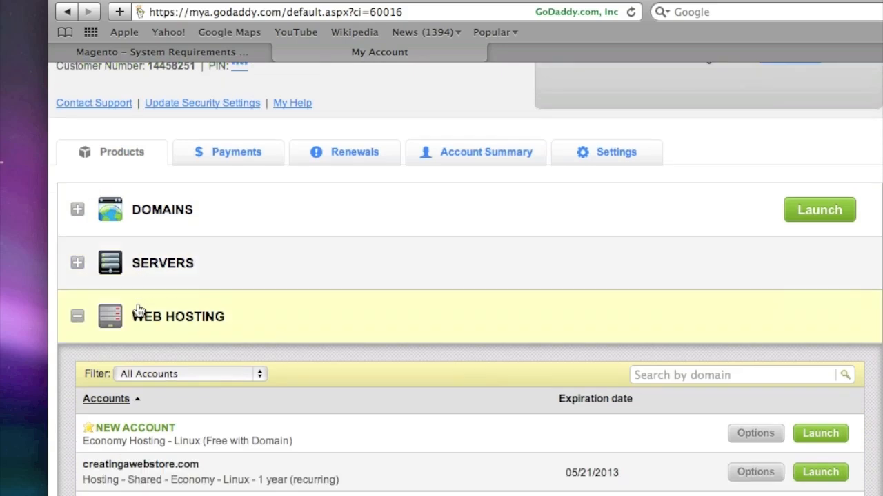
{"action": "scroll", "coordinate": [139, 311], "scroll_direction": "down", "scroll_amount": 1}
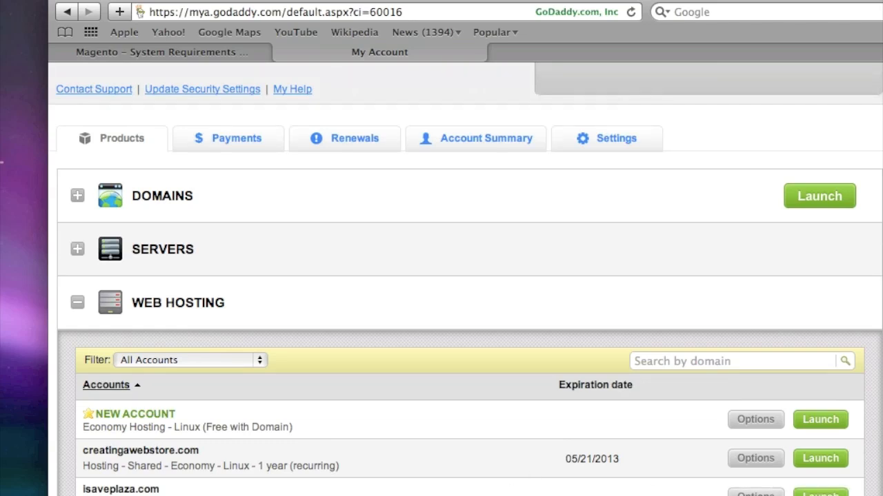
{"action": "left_click", "coordinate": [820, 494]}
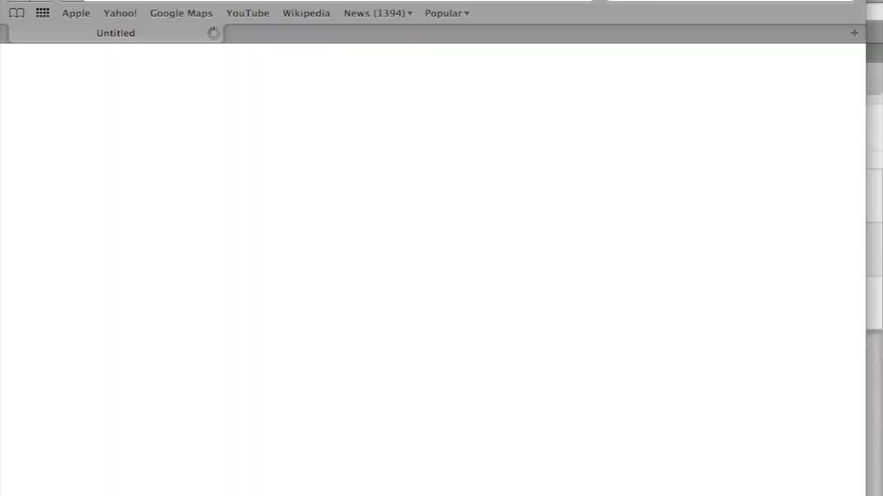
Copy server IP 72.167.232.224 from Hosting Details and bring up the Finder windows.
{"action": "scroll", "coordinate": [503, 413], "scroll_direction": "down", "scroll_amount": 10}
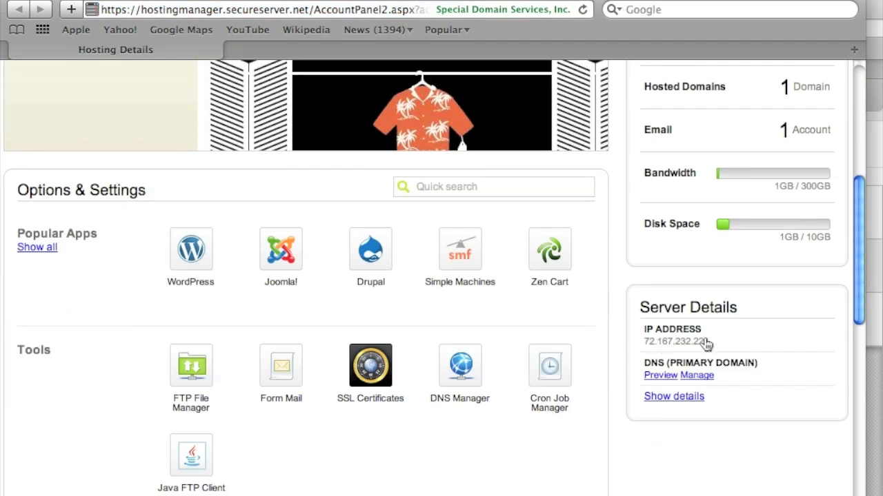
{"action": "left_click_drag", "start_coordinate": [710, 347], "coordinate": [644, 343]}
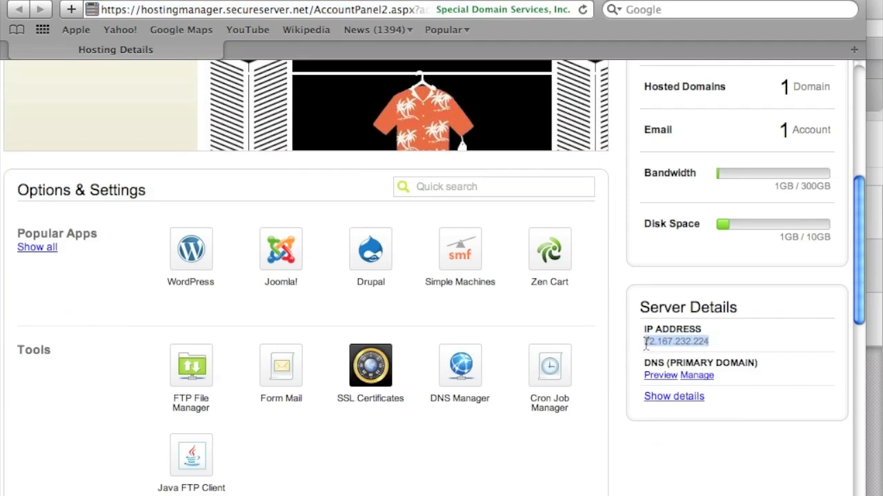
{"action": "right_click", "coordinate": [651, 339]}
{"action": "left_click", "coordinate": [683, 418]}
{"action": "left_click", "coordinate": [73, 489]}
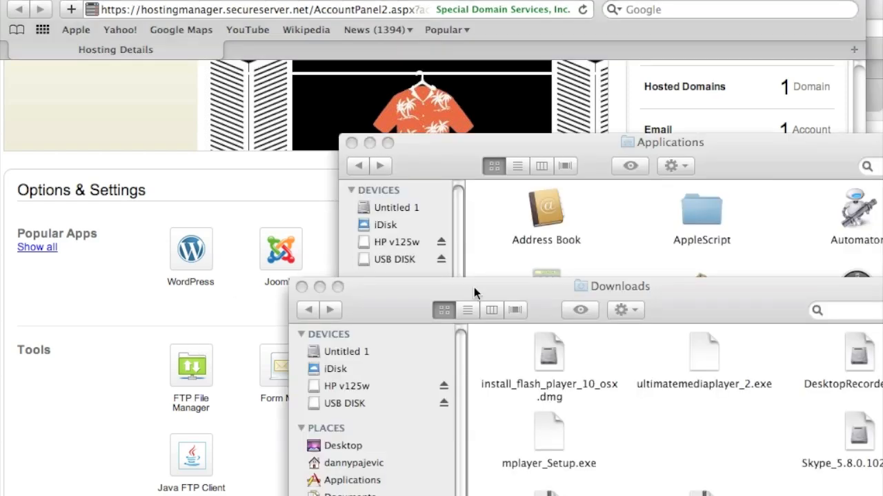
Unpack the FileZilla .tar.bz2 archive in Downloads and launch the FileZilla app, approving the security prompt.
{"action": "left_click", "coordinate": [338, 287]}
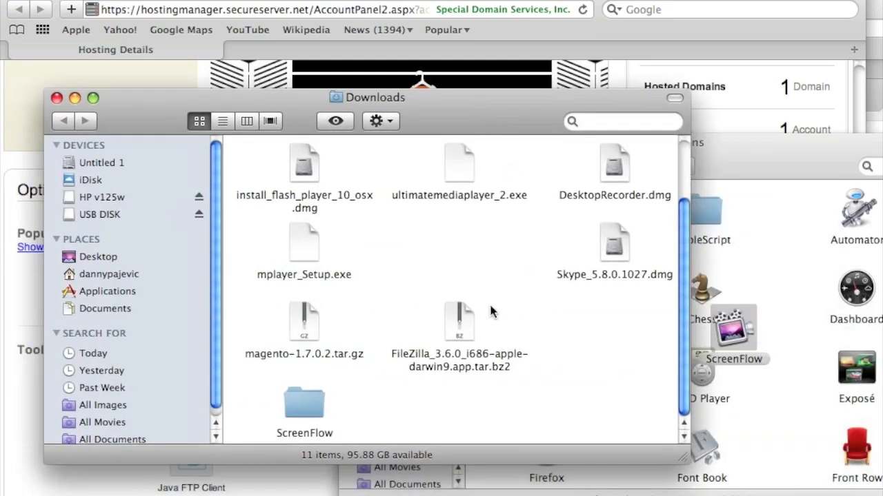
{"action": "double_click", "coordinate": [460, 319]}
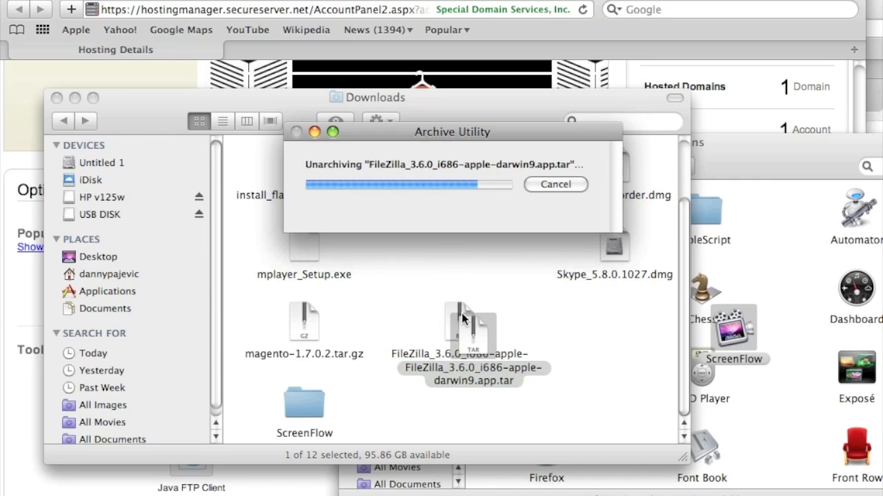
{"action": "double_click", "coordinate": [485, 254]}
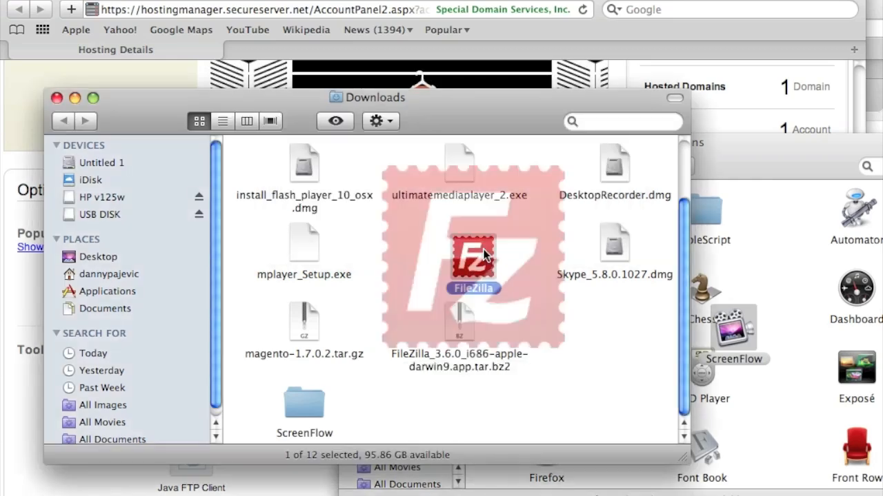
{"action": "left_click", "coordinate": [596, 213]}
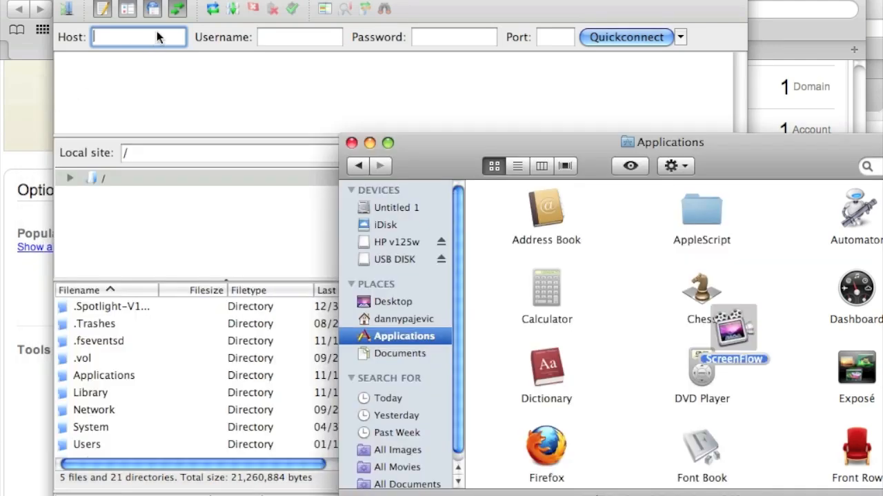
Quickconnect FileZilla to 72.167.232.224 with the FTP username and password, remembering passwords.
{"action": "left_click", "coordinate": [137, 50]}
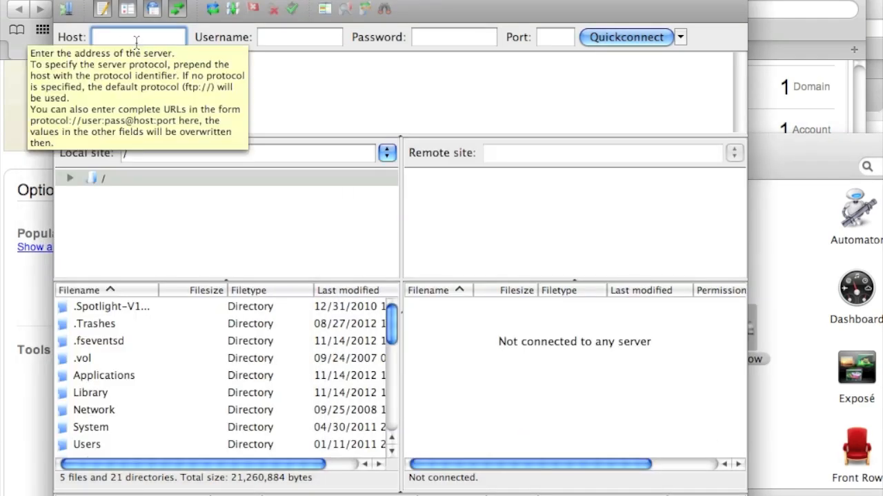
{"action": "key", "text": "super+v"}
{"action": "left_click", "coordinate": [265, 38]}
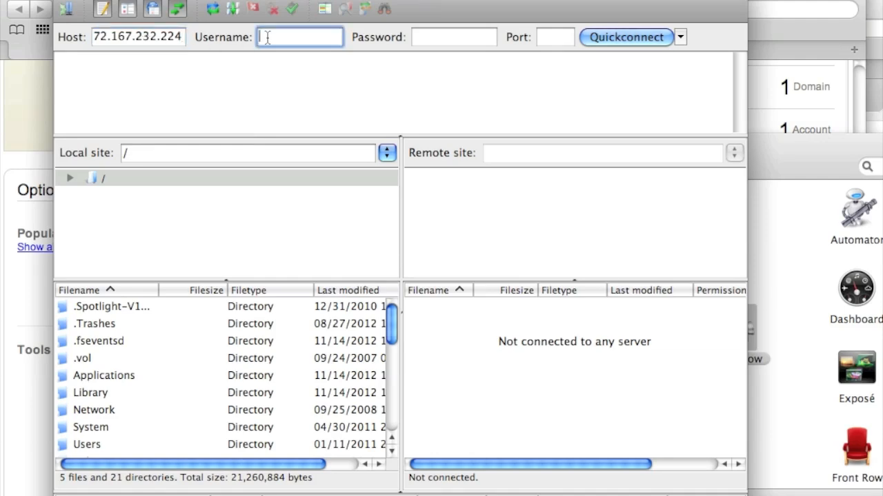
{"action": "left_click", "coordinate": [17, 118]}
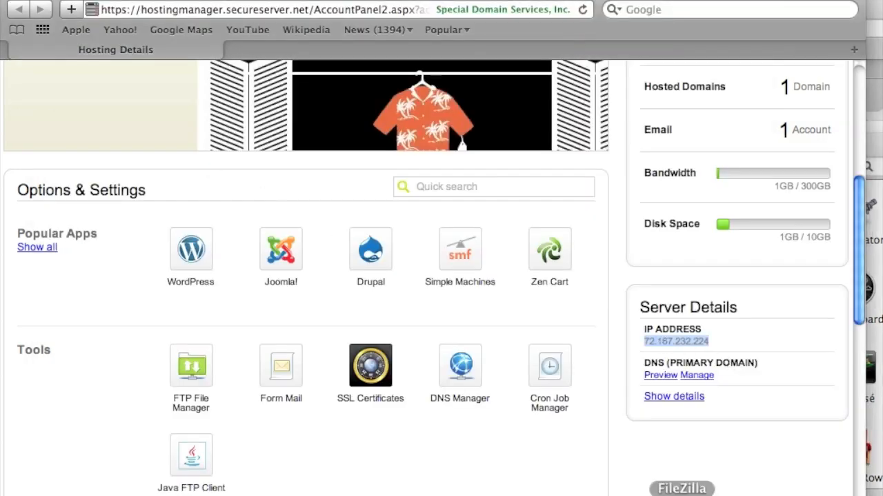
{"action": "left_click", "coordinate": [688, 495]}
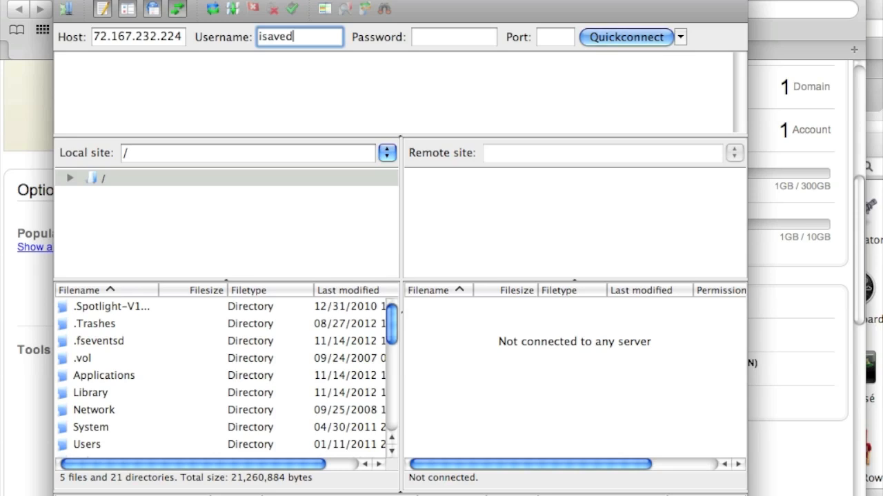
{"action": "left_click", "coordinate": [433, 32]}
{"action": "type", "text": "*************"}
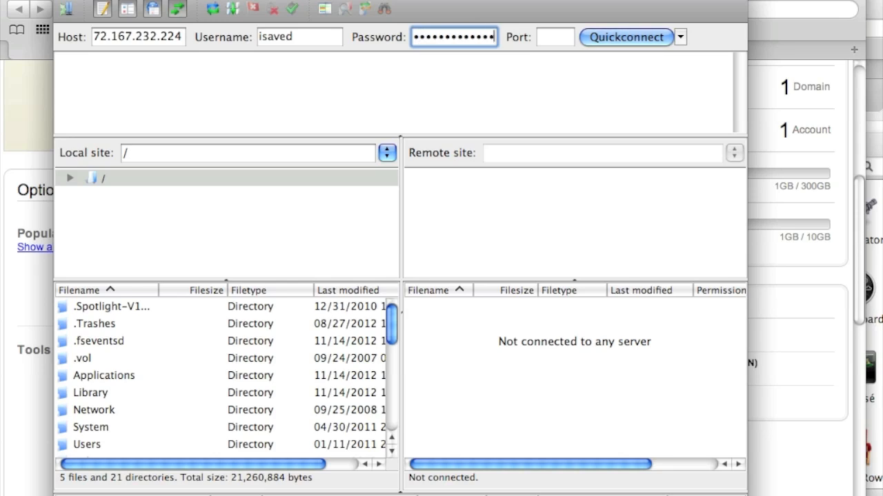
{"action": "left_click", "coordinate": [620, 37]}
{"action": "left_click", "coordinate": [303, 293]}
{"action": "left_click", "coordinate": [491, 343]}
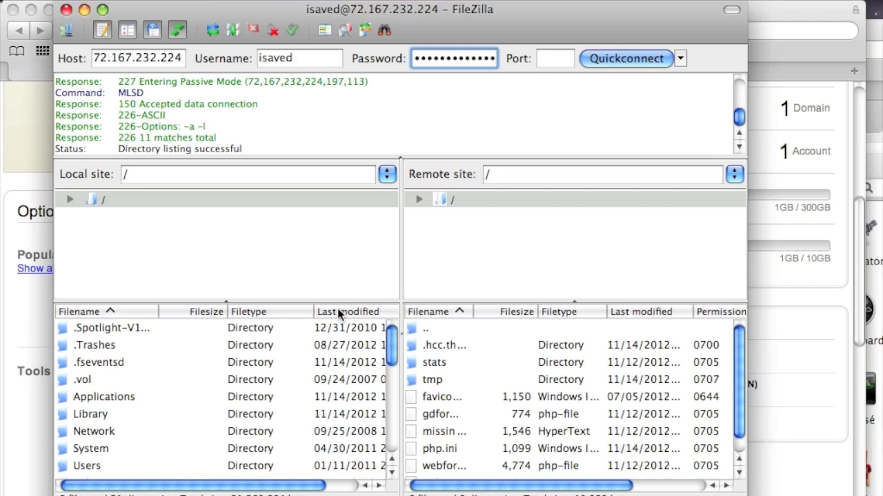
Browse the Local site pane to Users, the home folder, then Downloads.
{"action": "scroll", "coordinate": [281, 382], "scroll_direction": "down", "scroll_amount": 4}
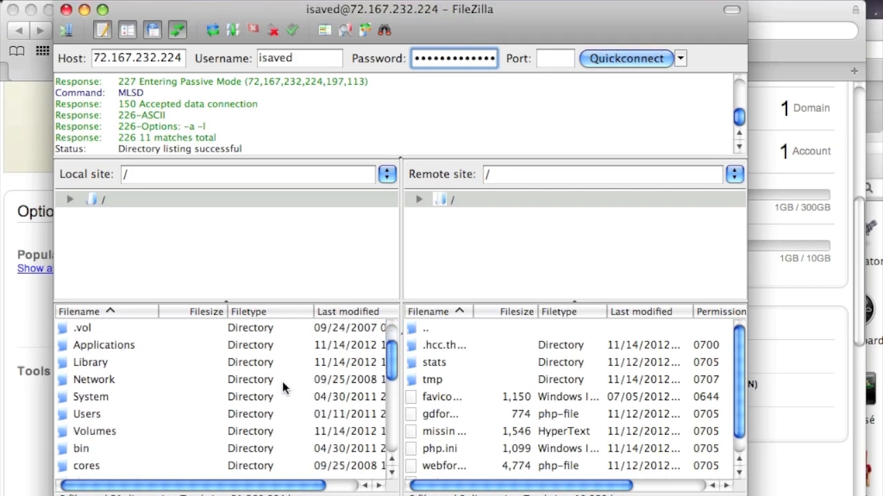
{"action": "scroll", "coordinate": [283, 388], "scroll_direction": "down", "scroll_amount": 6}
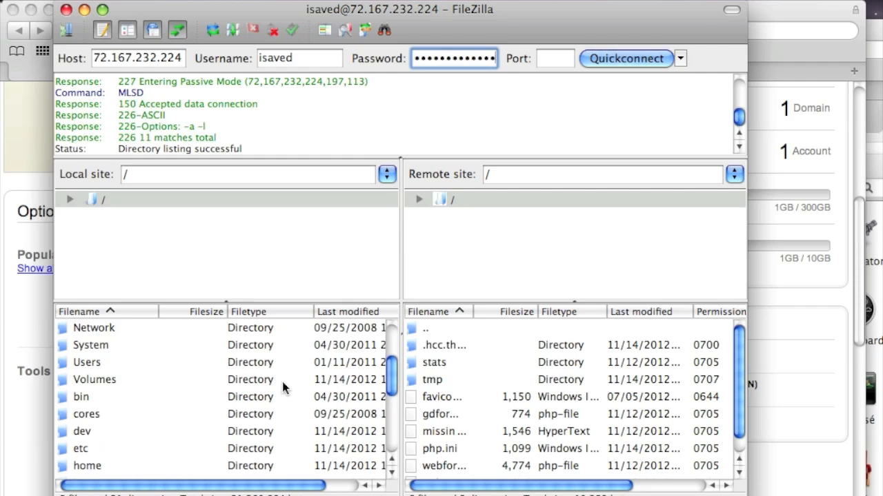
{"action": "scroll", "coordinate": [282, 388], "scroll_direction": "up", "scroll_amount": 2}
{"action": "scroll", "coordinate": [282, 388], "scroll_direction": "down", "scroll_amount": 2}
{"action": "scroll", "coordinate": [282, 388], "scroll_direction": "up", "scroll_amount": 8}
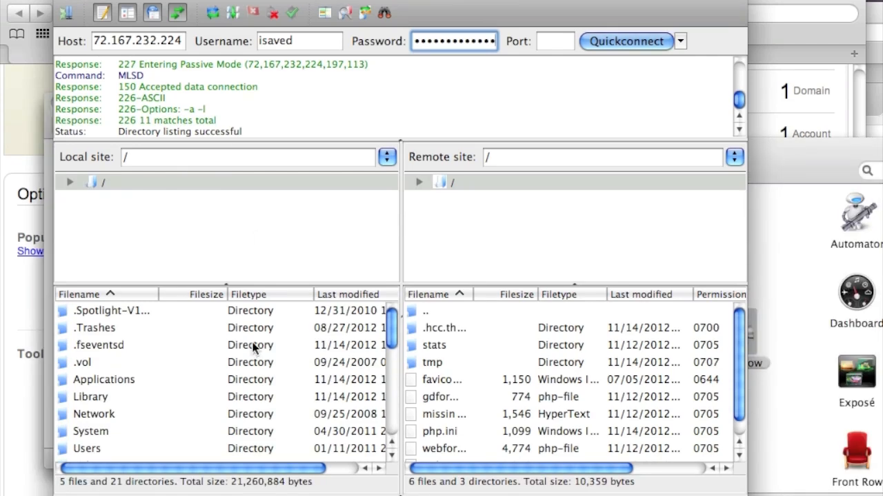
{"action": "scroll", "coordinate": [262, 369], "scroll_direction": "down", "scroll_amount": 3}
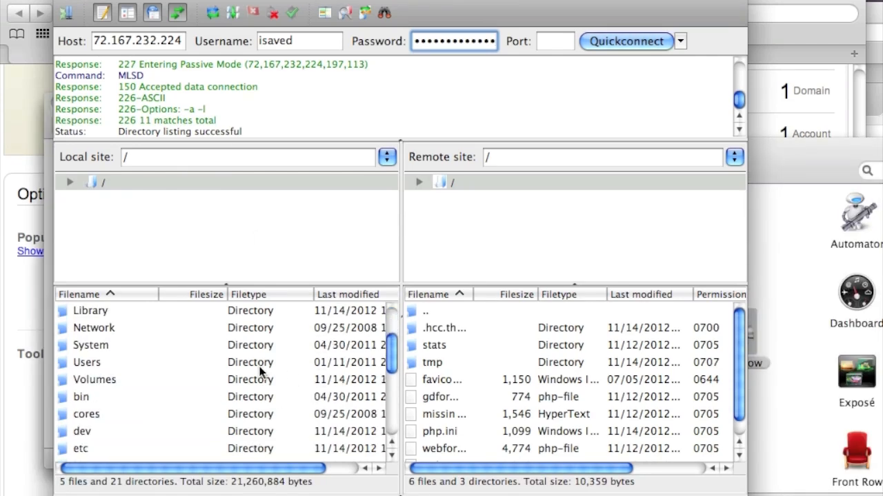
{"action": "double_click", "coordinate": [87, 363]}
{"action": "double_click", "coordinate": [127, 346]}
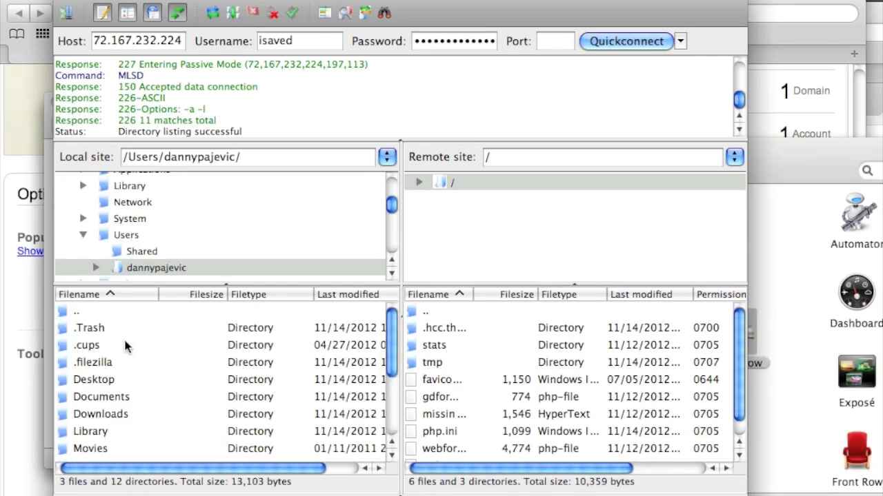
{"action": "scroll", "coordinate": [202, 363], "scroll_direction": "down", "scroll_amount": 4}
{"action": "scroll", "coordinate": [201, 363], "scroll_direction": "up", "scroll_amount": 2}
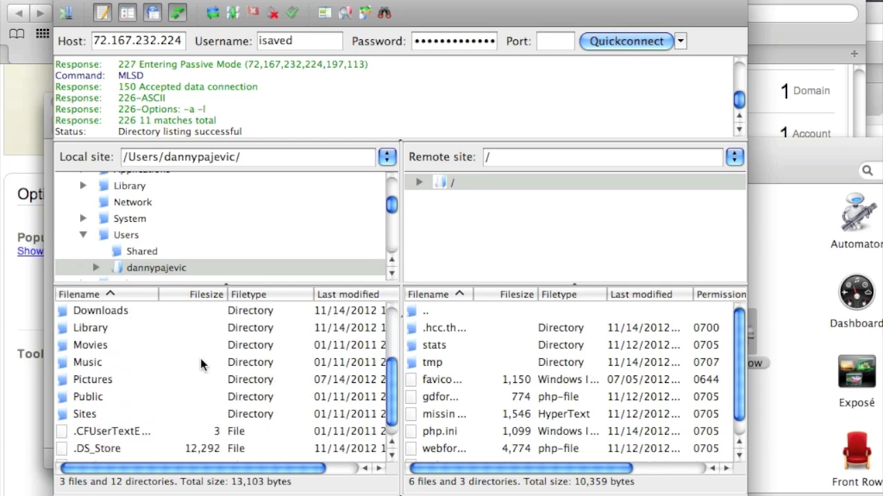
{"action": "double_click", "coordinate": [99, 347]}
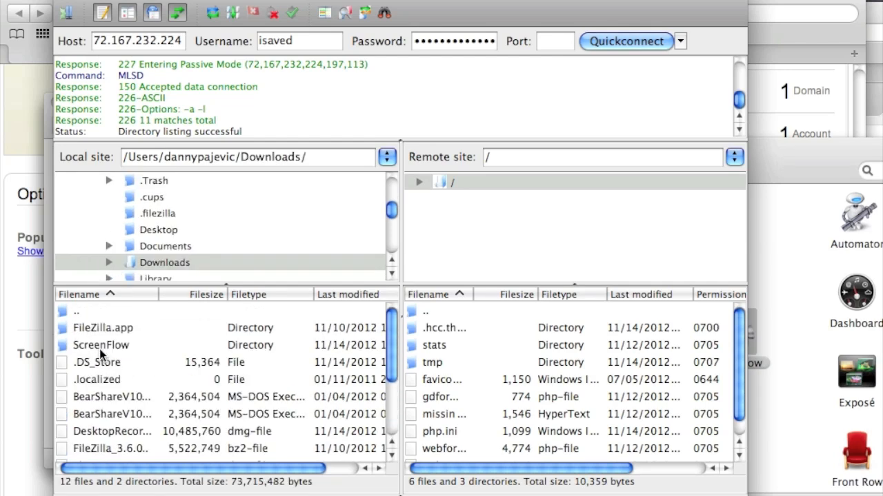
Upload magento-1.7.0.2.tar.gz from Downloads to the server's root folder.
{"action": "scroll", "coordinate": [198, 399], "scroll_direction": "down", "scroll_amount": 3}
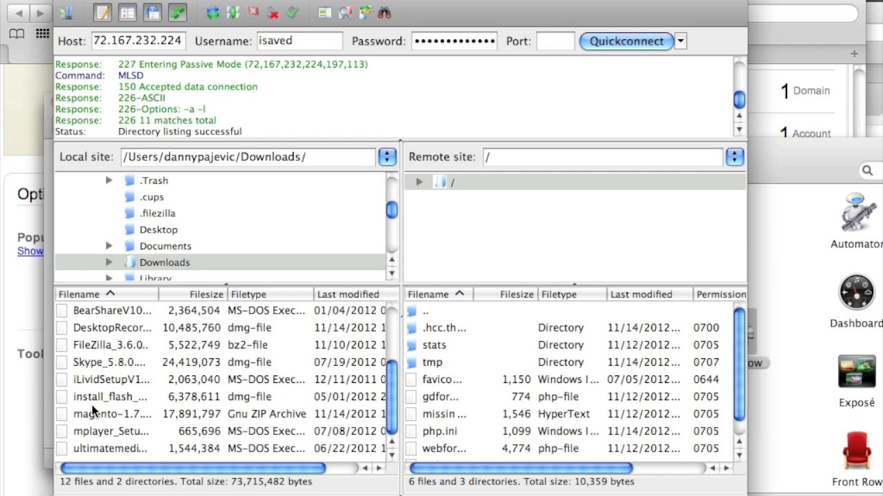
{"action": "left_click", "coordinate": [119, 419]}
{"action": "double_click", "coordinate": [120, 418]}
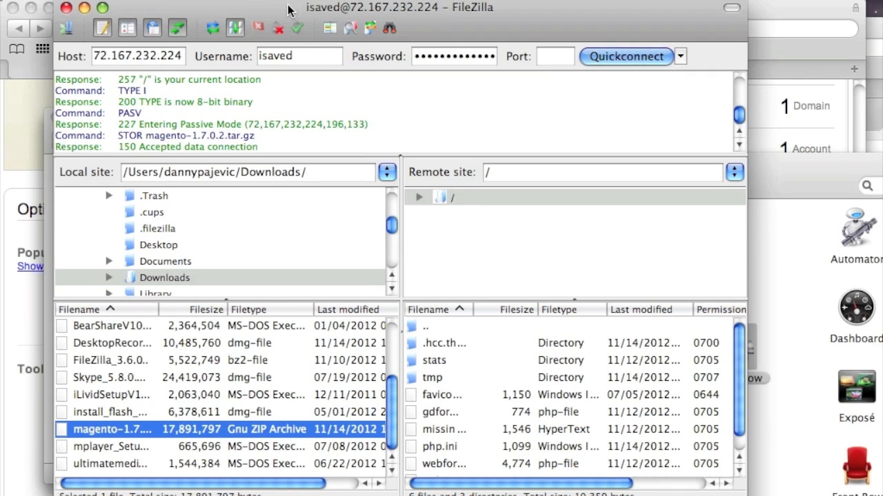
{"action": "left_click_drag", "start_coordinate": [288, 9], "coordinate": [411, 169]}
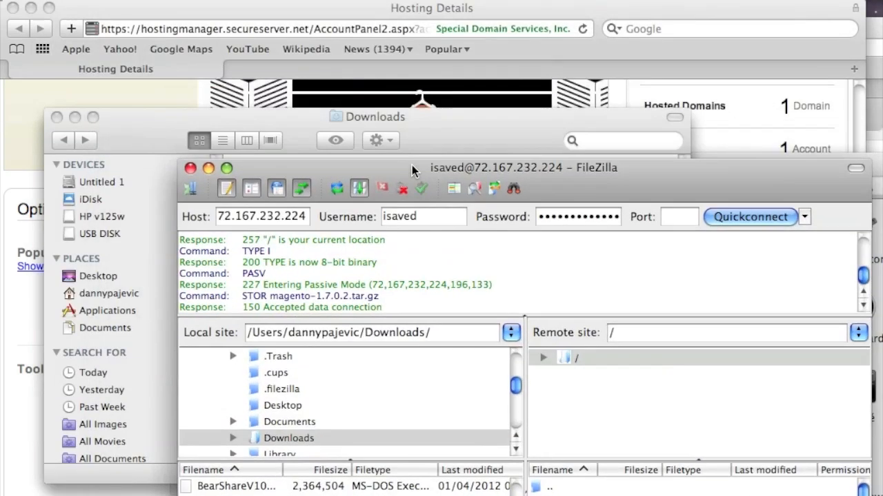
Return to the isaveplaza.com Hosting Details page and open the More tools dropdown.
{"action": "left_click", "coordinate": [165, 97]}
{"action": "scroll", "coordinate": [238, 256], "scroll_direction": "up", "scroll_amount": 5}
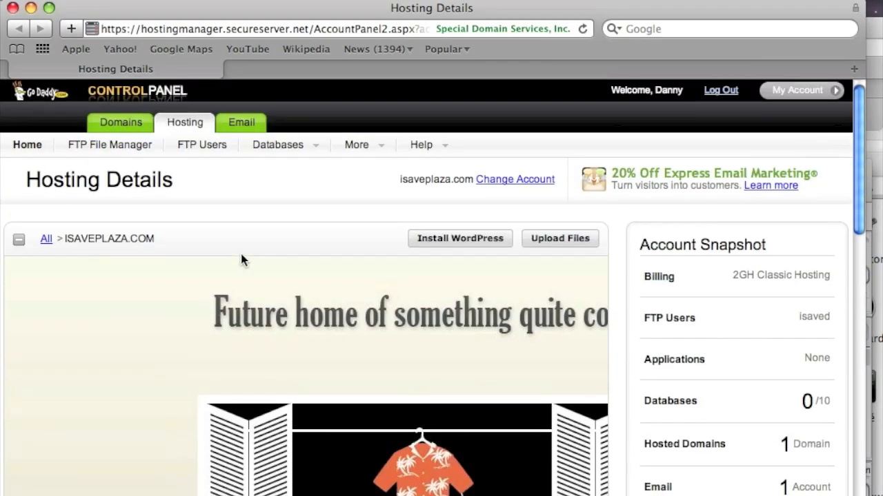
{"action": "scroll", "coordinate": [242, 258], "scroll_direction": "down", "scroll_amount": 5}
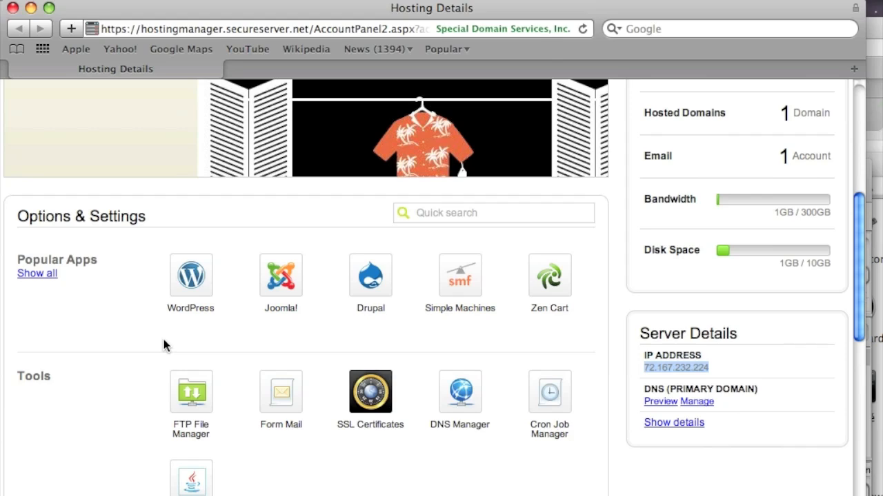
{"action": "scroll", "coordinate": [164, 340], "scroll_direction": "up", "scroll_amount": 5}
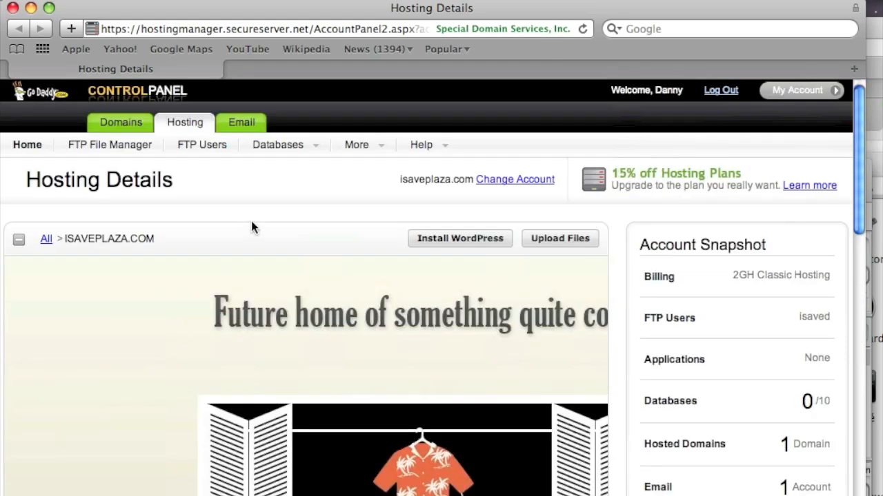
{"action": "left_click", "coordinate": [372, 145]}
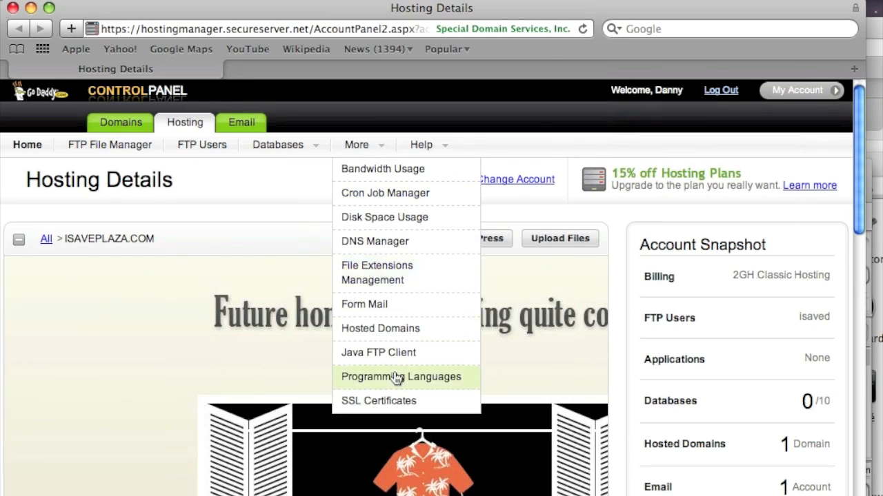
Open the hosting Programming Languages settings to check the PHP 5.3 version.
{"action": "left_click_drag", "start_coordinate": [227, 10], "coordinate": [282, 14]}
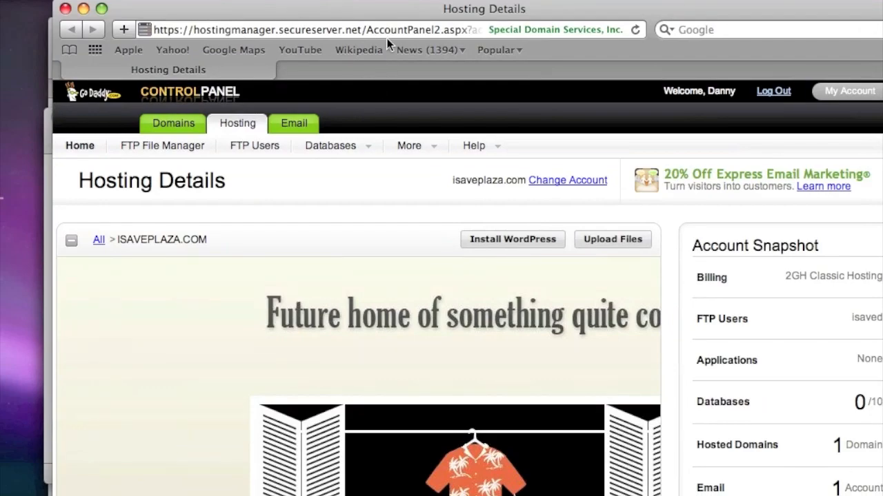
{"action": "left_click_drag", "start_coordinate": [389, 11], "coordinate": [364, 72]}
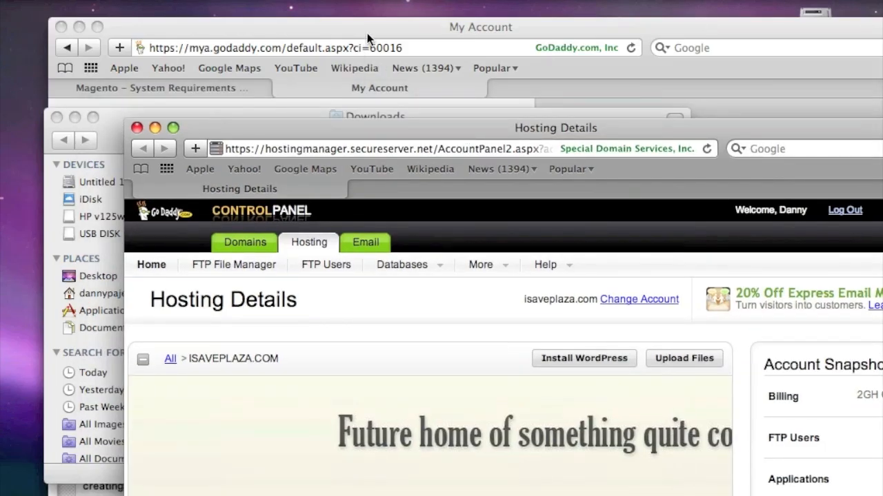
{"action": "left_click_drag", "start_coordinate": [451, 131], "coordinate": [343, 14]}
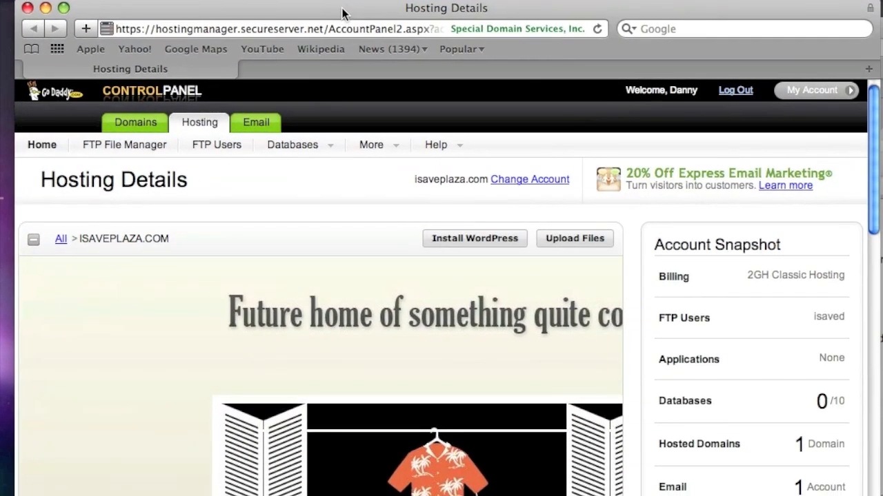
{"action": "mouse_move", "coordinate": [390, 155]}
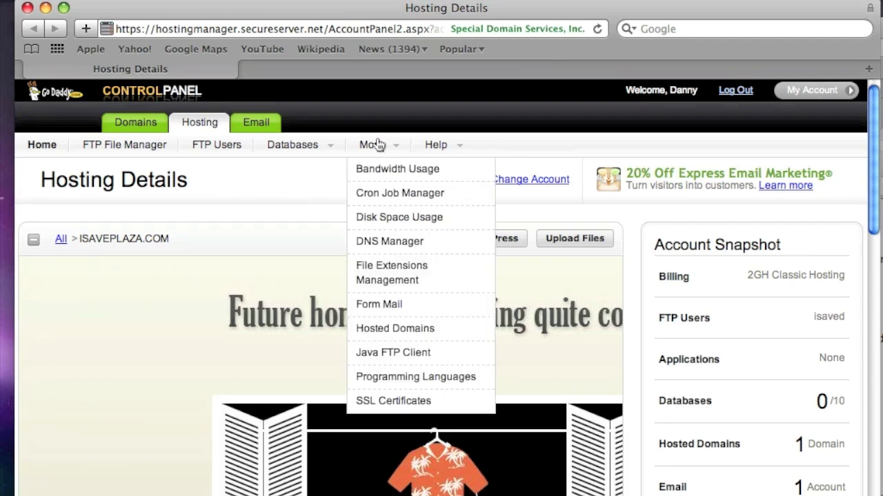
{"action": "left_click", "coordinate": [415, 378]}
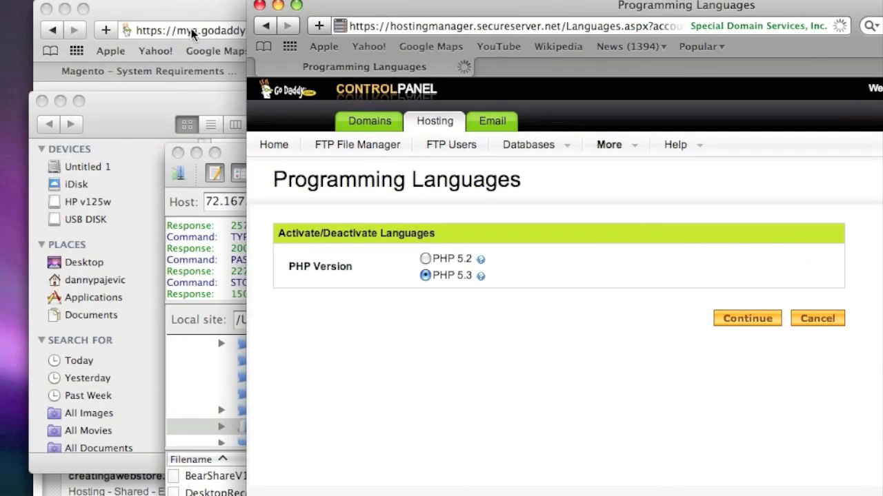
Compare against Magento's System Requirements page, then open the isaveplaza.com FTP File Manager.
{"action": "left_click", "coordinate": [188, 11]}
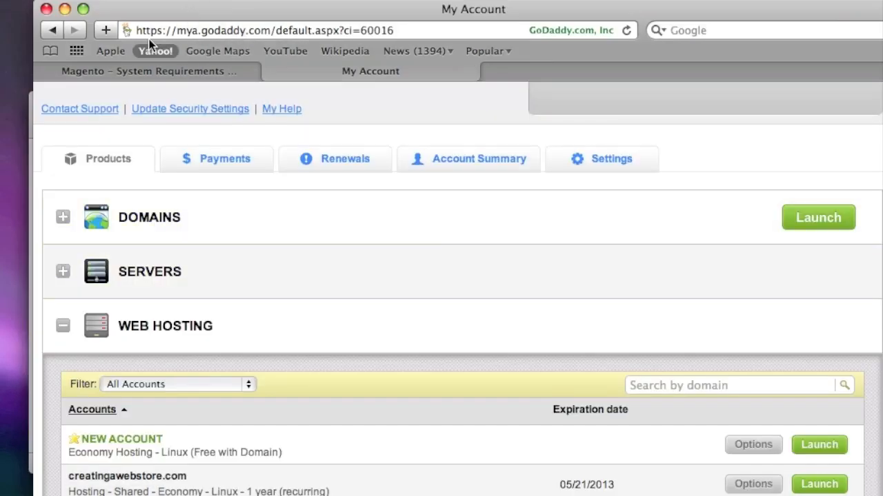
{"action": "left_click", "coordinate": [141, 71]}
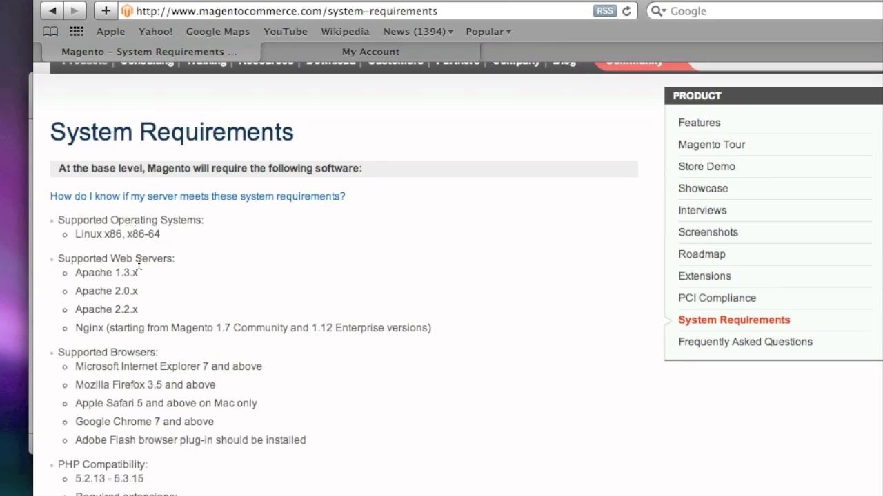
{"action": "scroll", "coordinate": [182, 290], "scroll_direction": "down", "scroll_amount": 2}
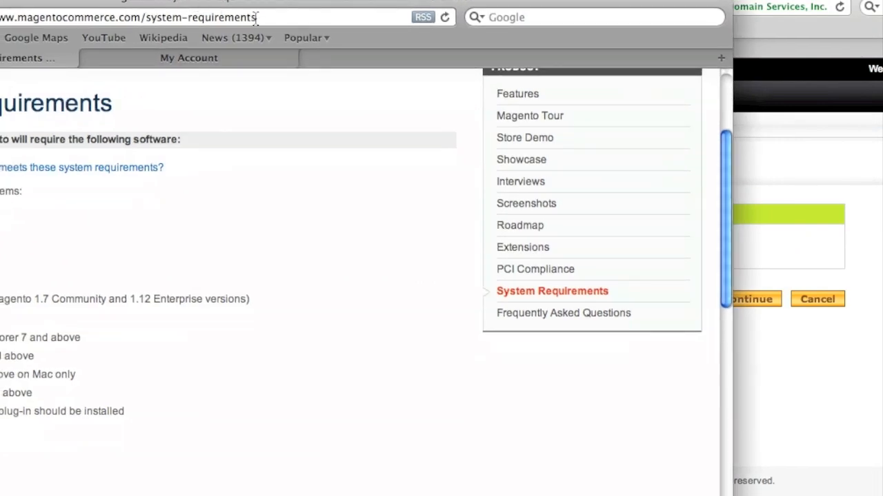
{"action": "left_click_drag", "start_coordinate": [267, 6], "coordinate": [195, 39]}
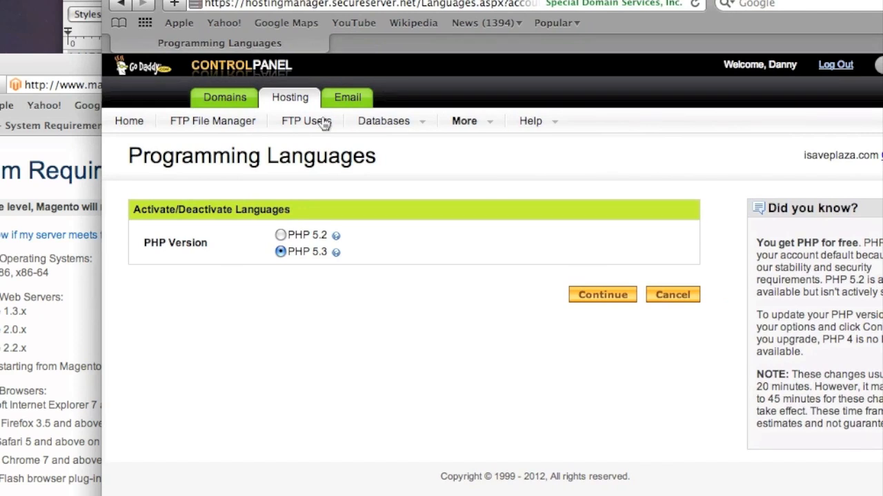
{"action": "left_click", "coordinate": [224, 128]}
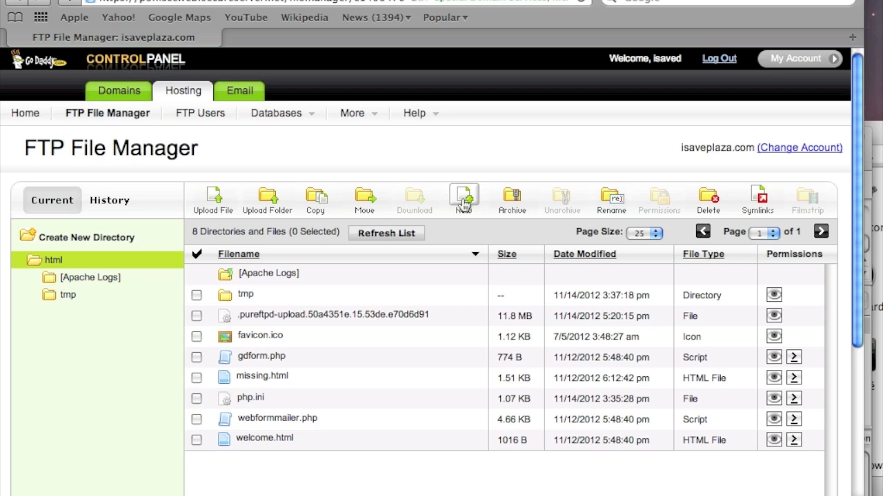
Create info.php in the html folder containing <?php echo phpinfo(); ?> and close the editor.
{"action": "left_click", "coordinate": [463, 202]}
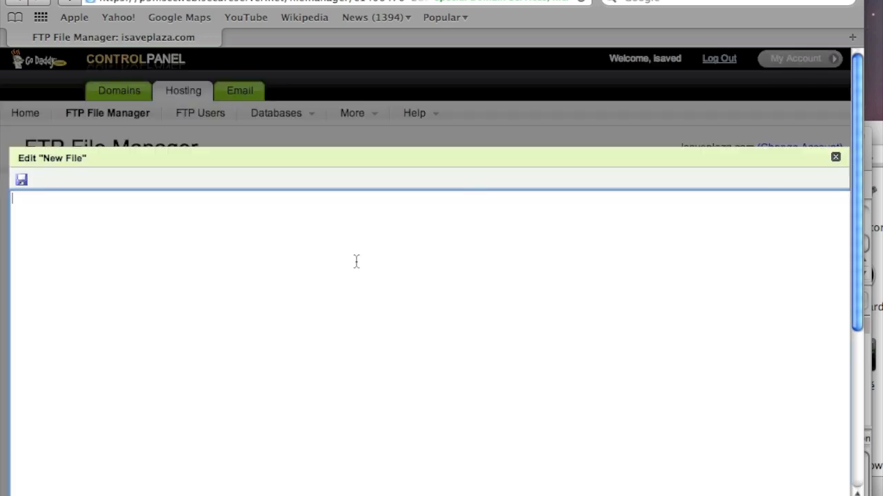
{"action": "type", "text": "<?php"}
{"action": "type", "text": "echo"}
{"action": "type", "text": "php"}
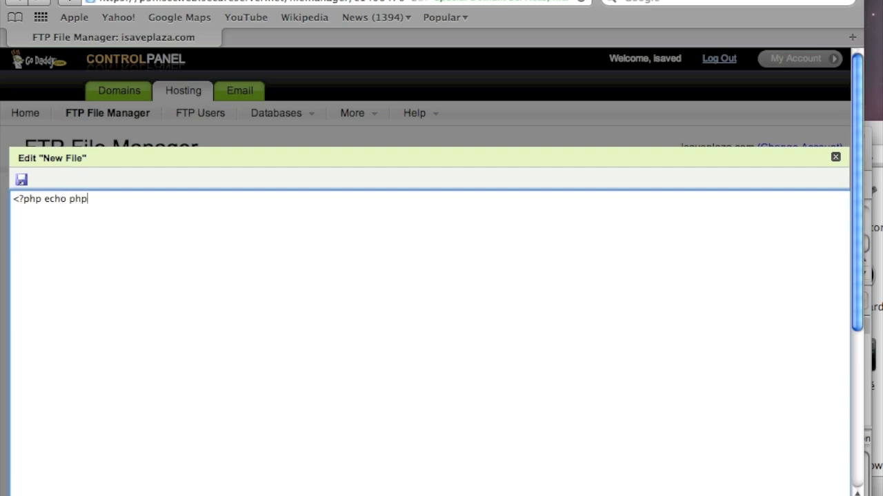
{"action": "type", "text": "info(); ?>"}
{"action": "left_click", "coordinate": [21, 179]}
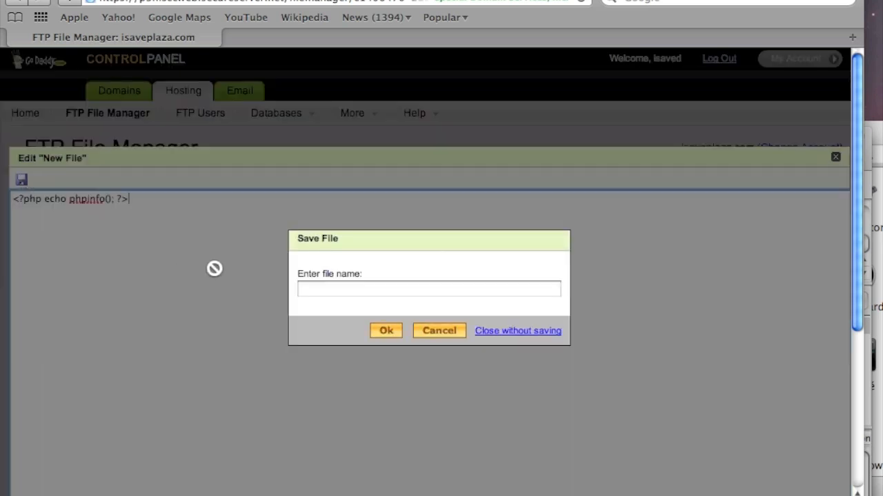
{"action": "left_click", "coordinate": [350, 297]}
{"action": "type", "text": "i"}
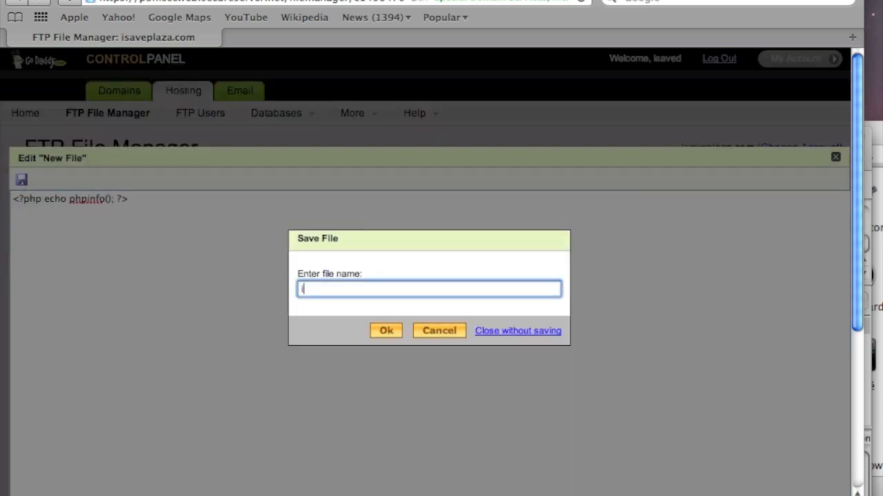
{"action": "type", "text": "nfo.php"}
{"action": "left_click", "coordinate": [385, 331]}
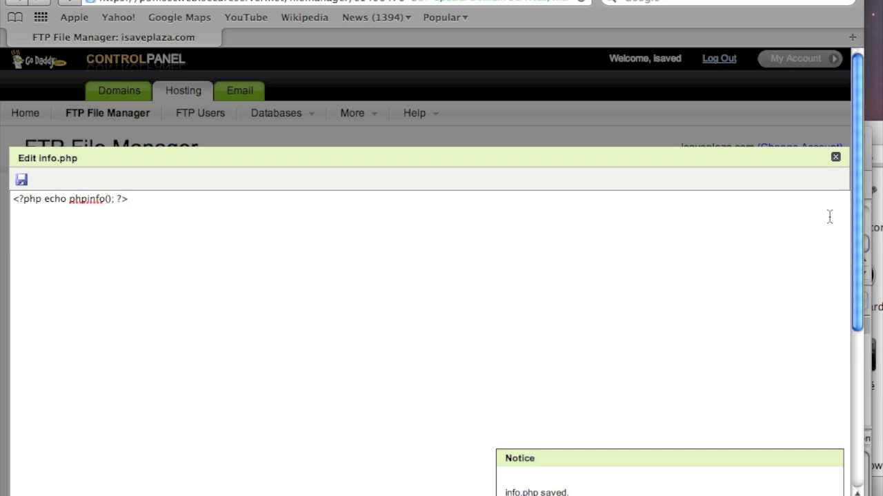
{"action": "left_click", "coordinate": [836, 157]}
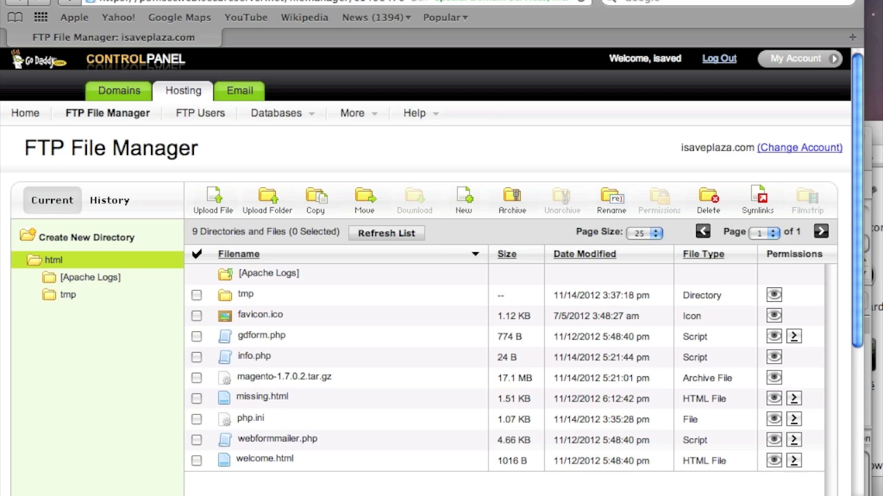
{"action": "left_click", "coordinate": [111, 2]}
{"action": "left_click", "coordinate": [113, 1]}
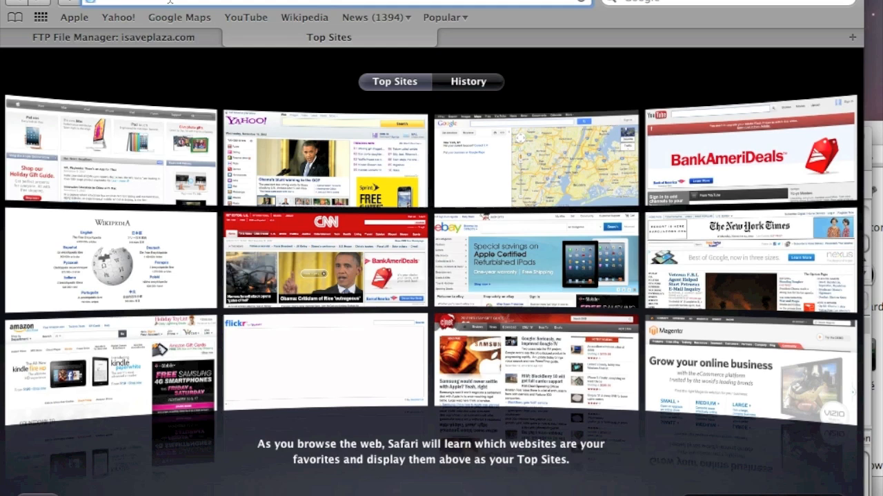
{"action": "type", "text": "ht"}
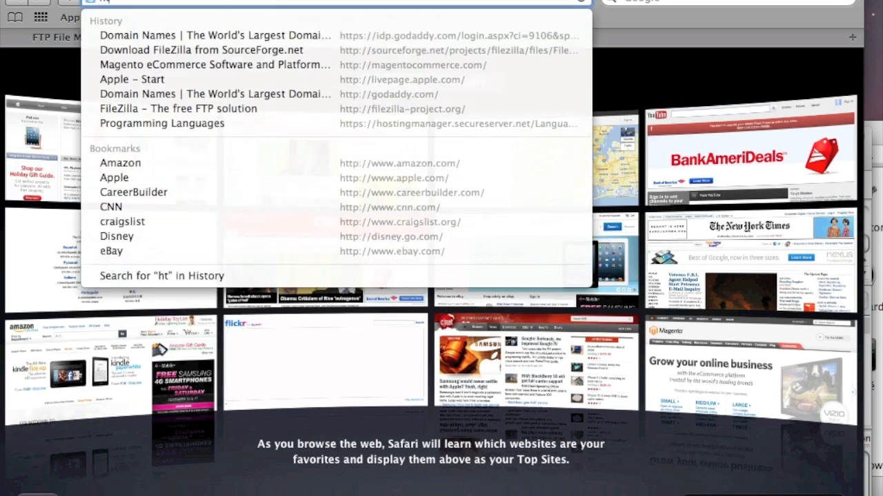
{"action": "type", "text": "tp://"}
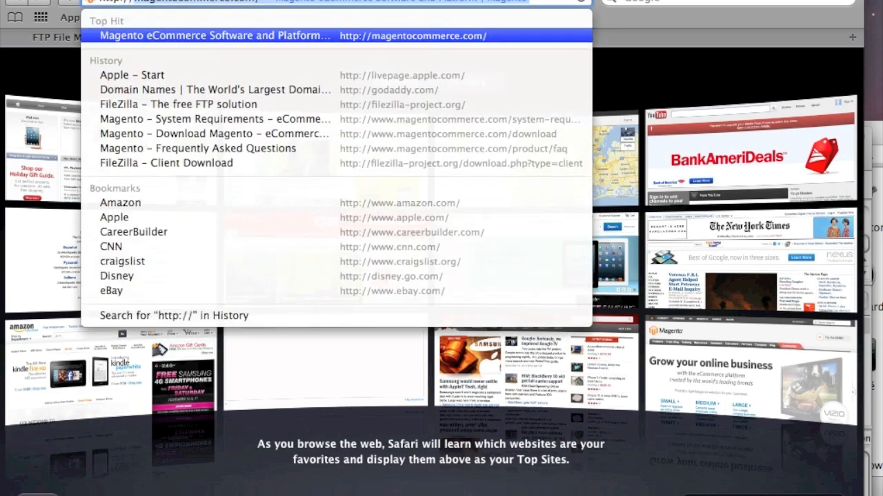
{"action": "type", "text": "isavep"}
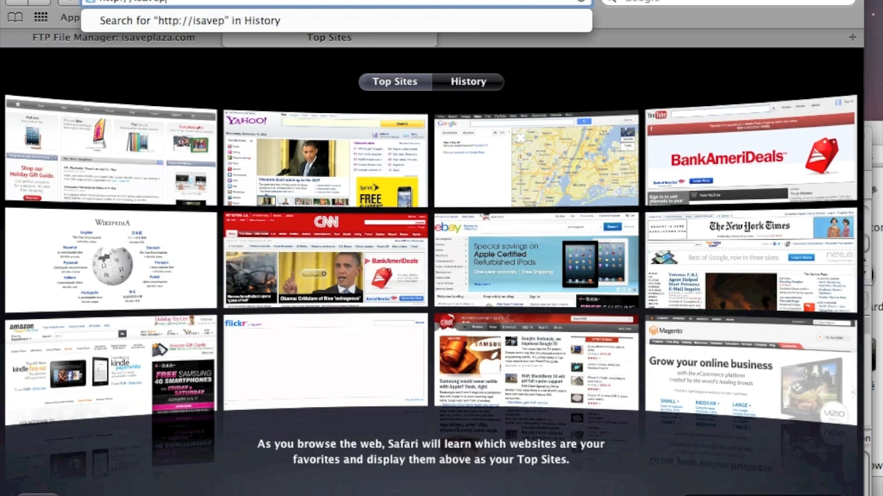
{"action": "type", "text": "laza.co"}
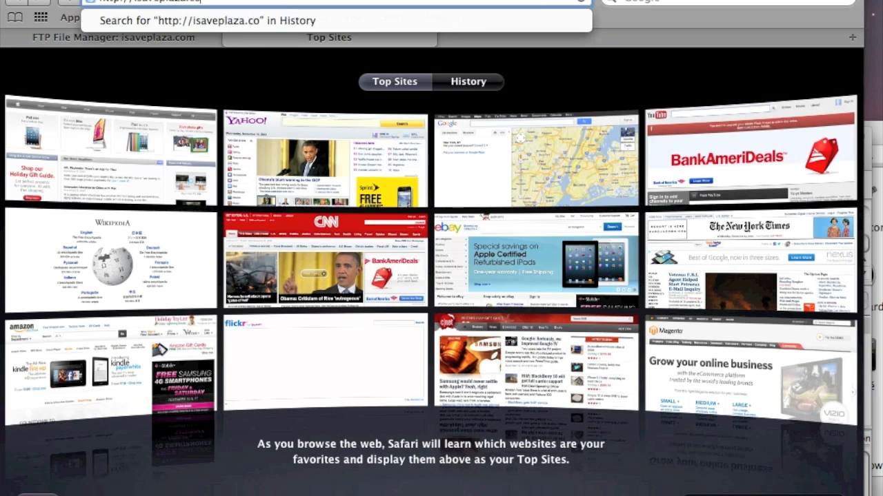
{"action": "type", "text": "m/"}
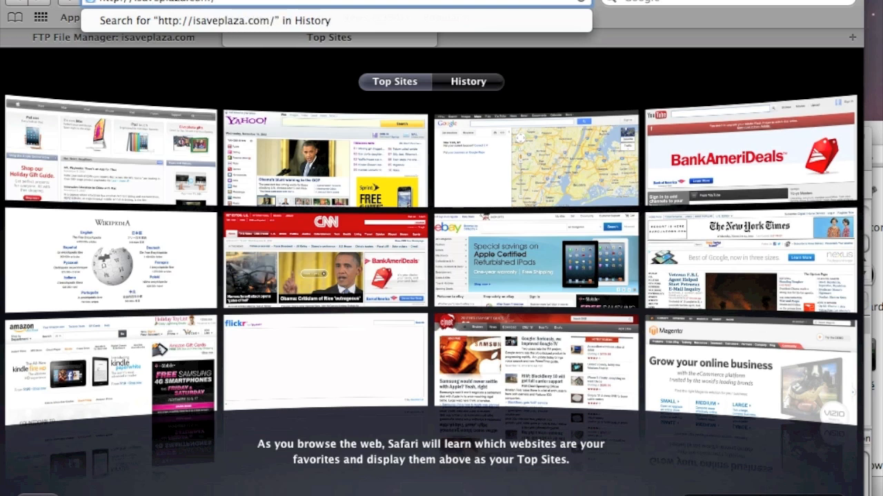
{"action": "type", "text": "info"}
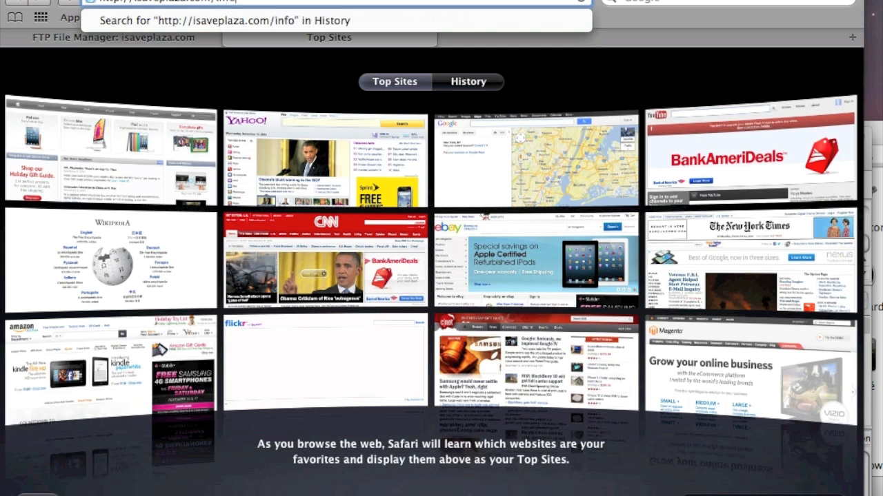
{"action": "type", "text": ".php"}
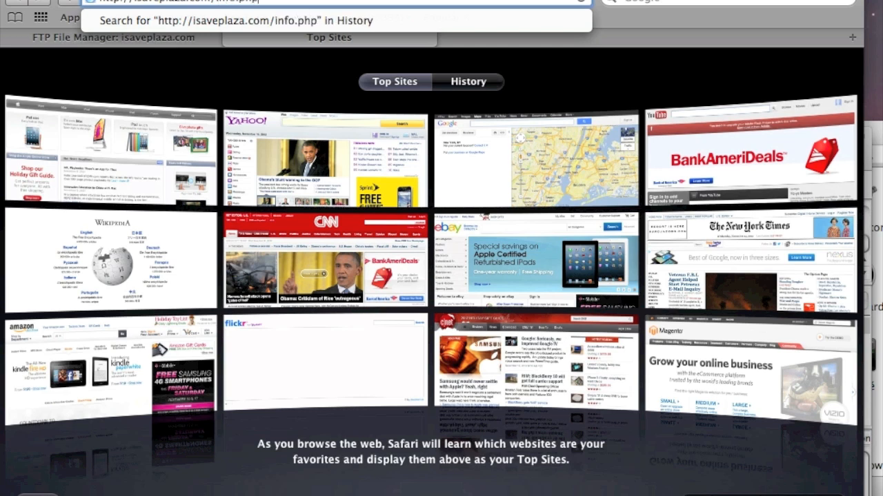
{"action": "key", "text": "Return"}
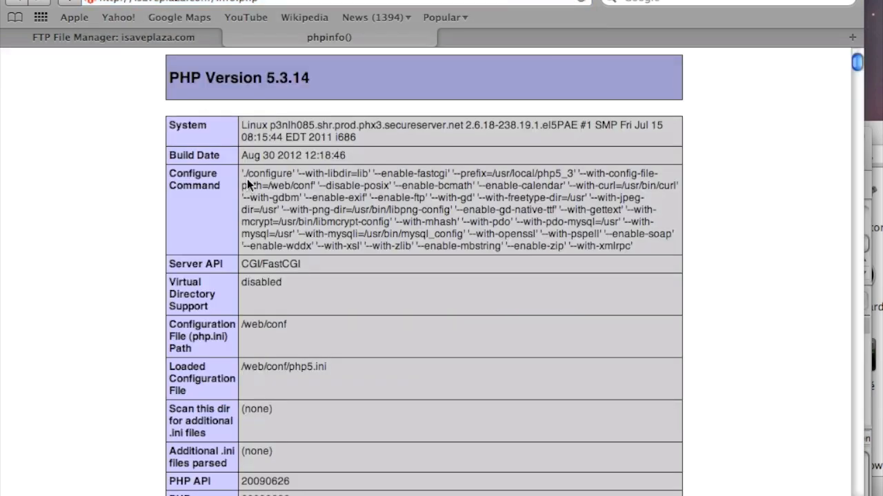
{"action": "scroll", "coordinate": [335, 292], "scroll_direction": "down", "scroll_amount": 5}
{"action": "scroll", "coordinate": [336, 292], "scroll_direction": "down", "scroll_amount": 5}
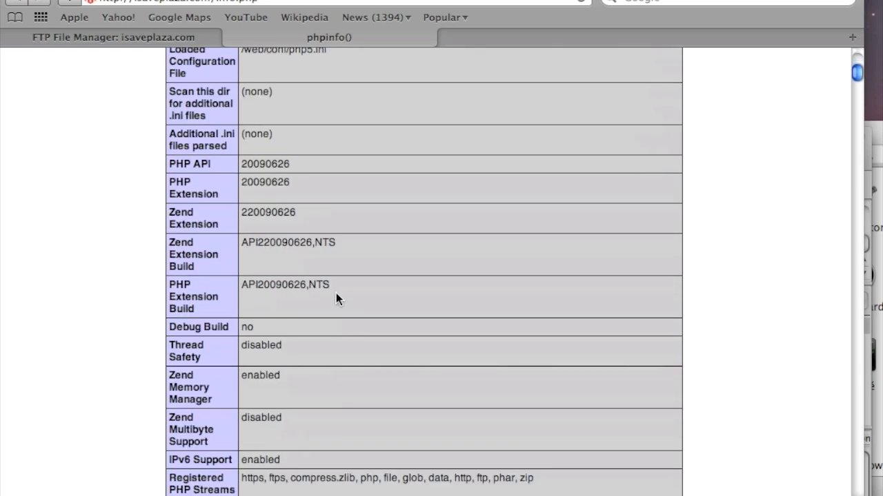
{"action": "scroll", "coordinate": [336, 292], "scroll_direction": "up", "scroll_amount": 10}
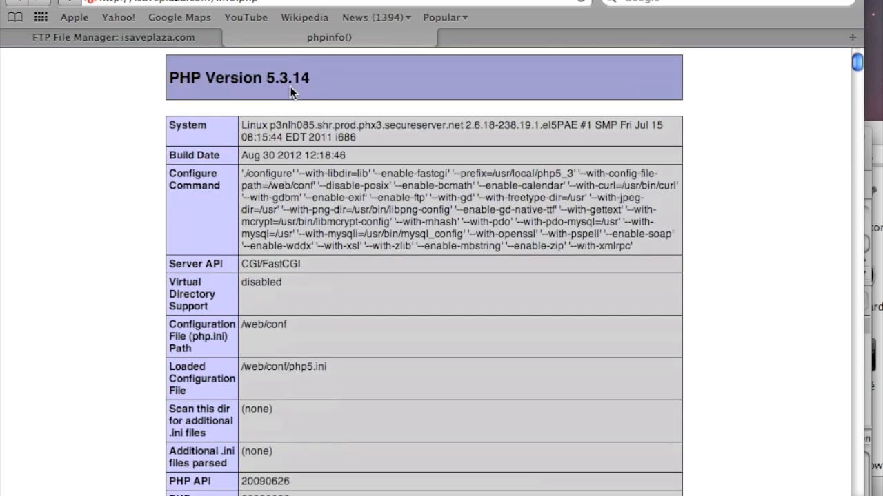
{"action": "left_click_drag", "start_coordinate": [298, 0], "coordinate": [474, 0]}
Copy the PDO_MySQL extension name from Magento's System Requirements page.
{"action": "left_click", "coordinate": [164, 67]}
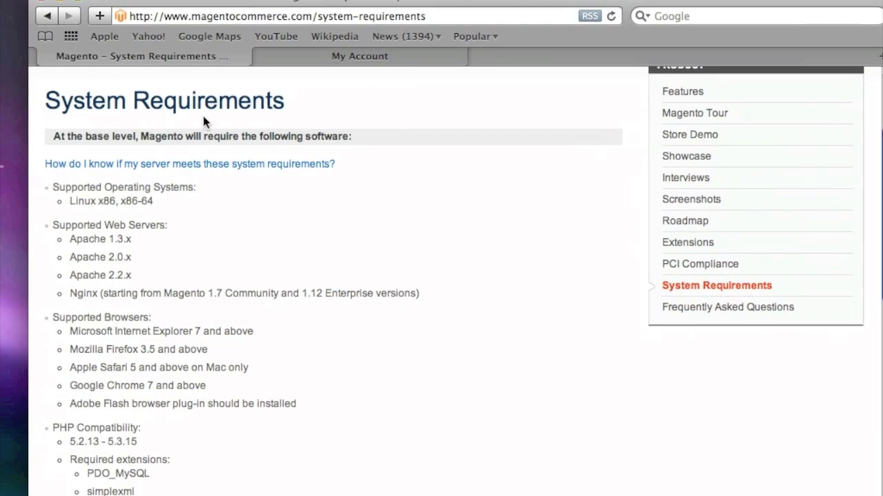
{"action": "scroll", "coordinate": [185, 222], "scroll_direction": "down", "scroll_amount": 1}
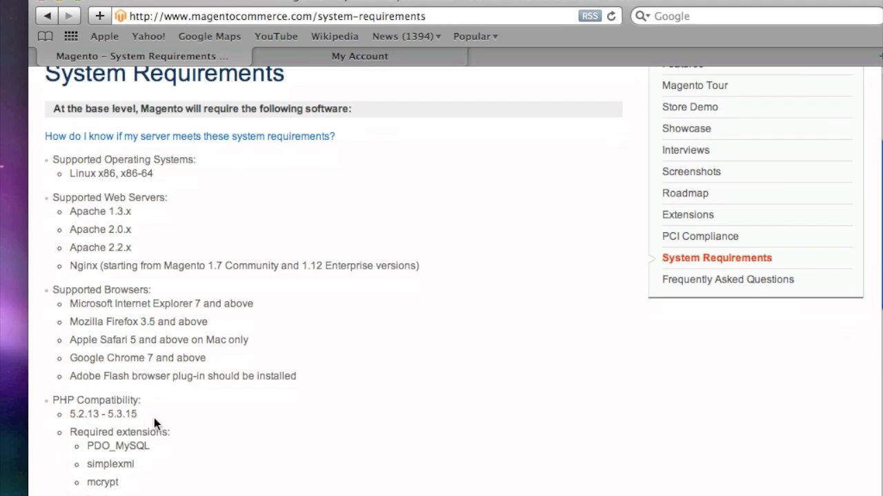
{"action": "scroll", "coordinate": [154, 418], "scroll_direction": "down", "scroll_amount": 5}
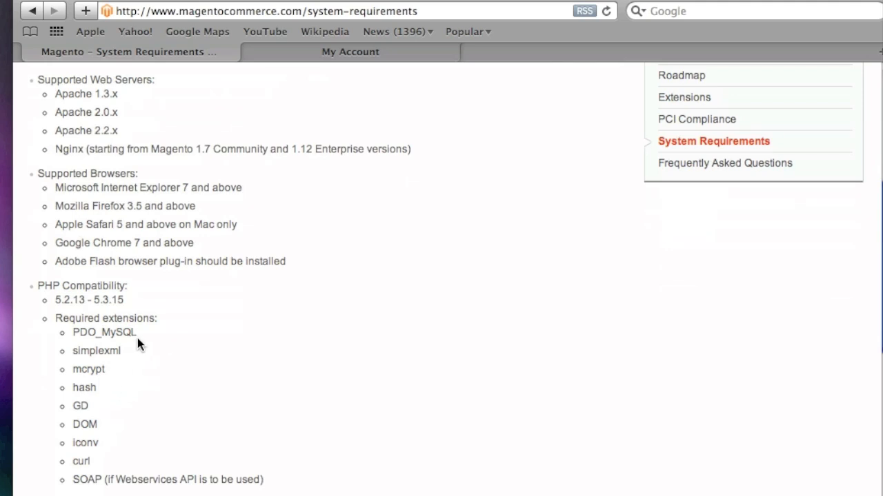
{"action": "double_click", "coordinate": [121, 333]}
{"action": "key", "text": "super+c"}
{"action": "right_click", "coordinate": [121, 331]}
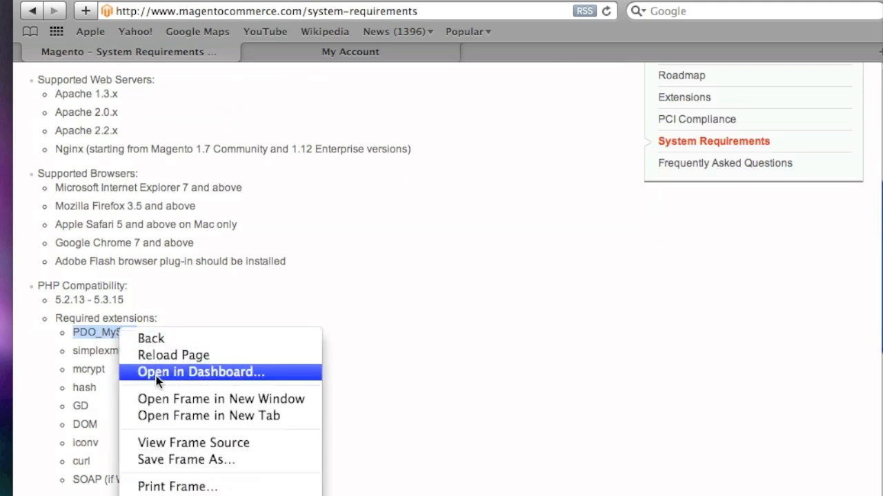
{"action": "left_click", "coordinate": [100, 344]}
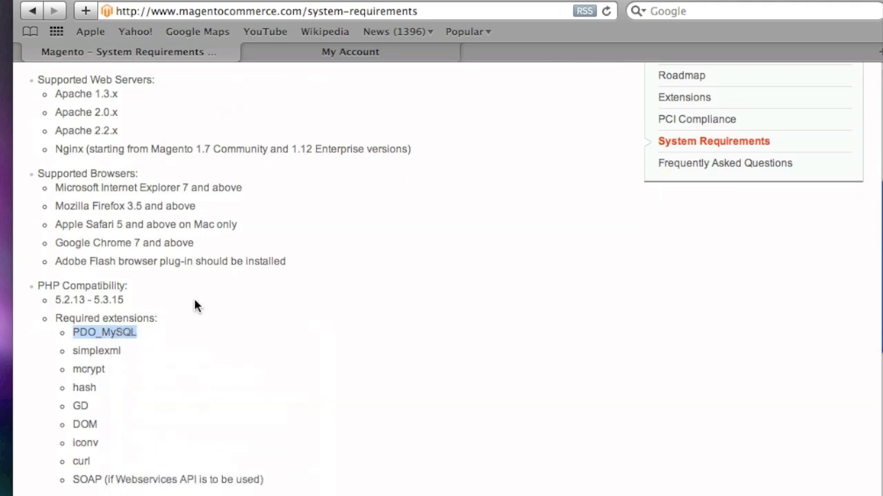
Find PDO_MySQL on the phpinfo page, confirm the driver is enabled, and return to the top.
{"action": "key", "text": "super+grave"}
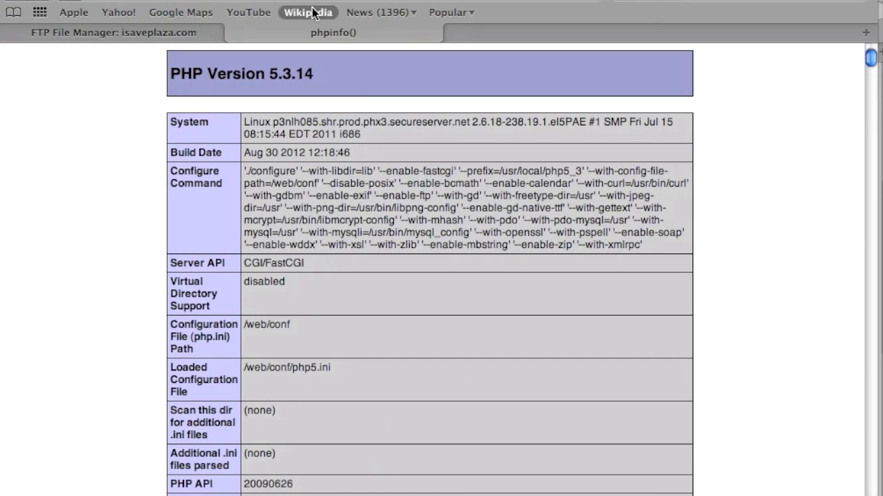
{"action": "key", "text": "super+f"}
{"action": "key", "text": "super+v"}
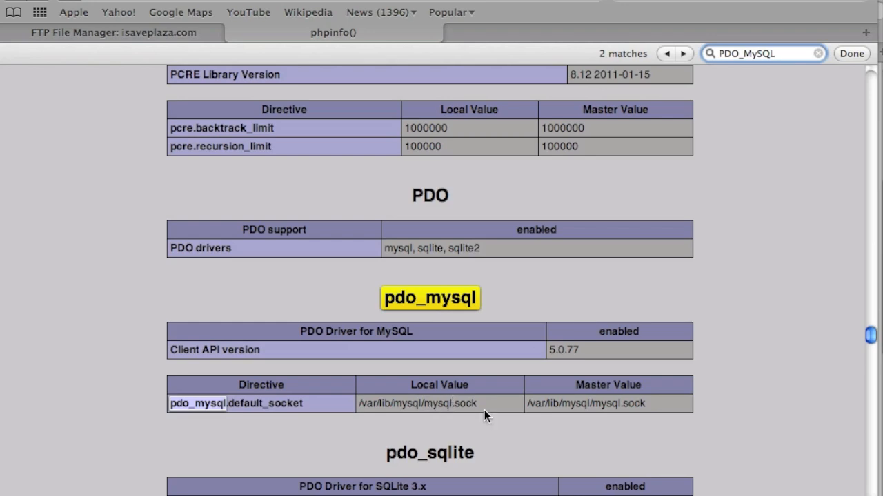
{"action": "scroll", "coordinate": [465, 393], "scroll_direction": "up", "scroll_amount": 5}
{"action": "scroll", "coordinate": [465, 398], "scroll_direction": "up", "scroll_amount": 5}
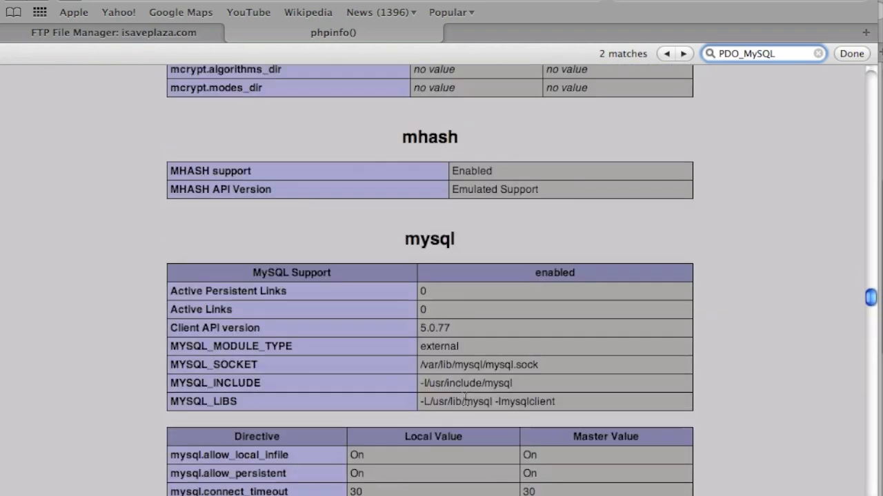
{"action": "scroll", "coordinate": [465, 398], "scroll_direction": "down", "scroll_amount": 10}
{"action": "scroll", "coordinate": [465, 397], "scroll_direction": "down", "scroll_amount": 7}
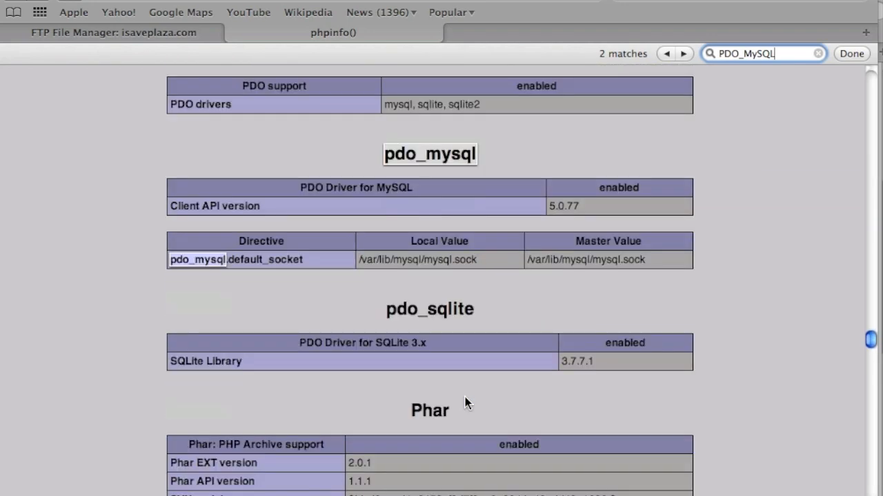
{"action": "scroll", "coordinate": [455, 396], "scroll_direction": "up", "scroll_amount": 5}
{"action": "scroll", "coordinate": [447, 399], "scroll_direction": "up", "scroll_amount": 20}
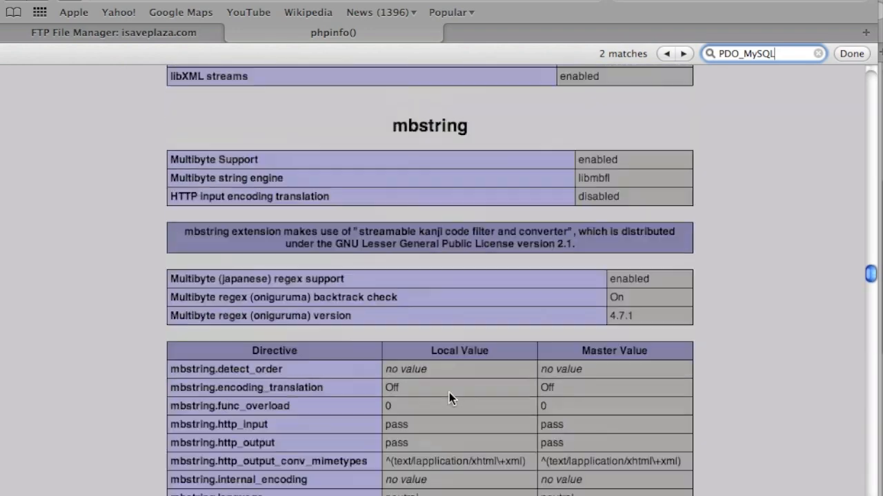
{"action": "scroll", "coordinate": [449, 398], "scroll_direction": "up", "scroll_amount": 20}
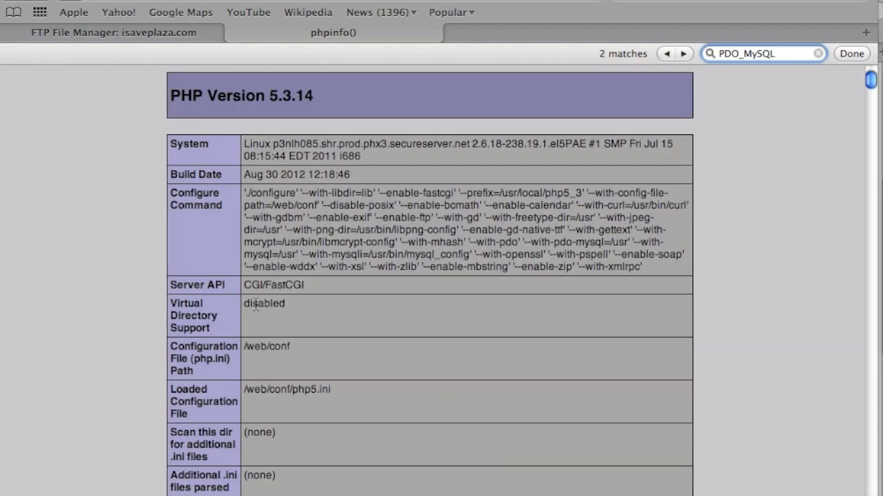
{"action": "left_click", "coordinate": [93, 219]}
Unarchive magento-1.7.0.2.tar.gz into the html folder in the FTP File Manager.
{"action": "left_click", "coordinate": [136, 35]}
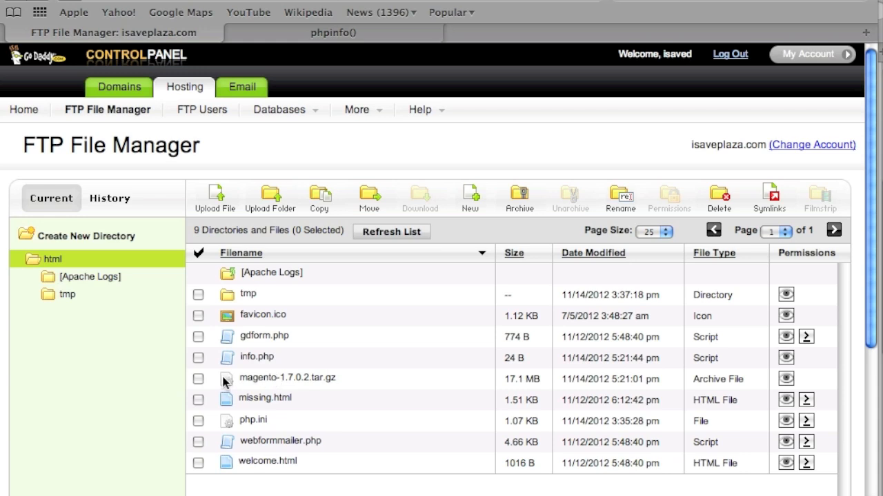
{"action": "left_click", "coordinate": [200, 380]}
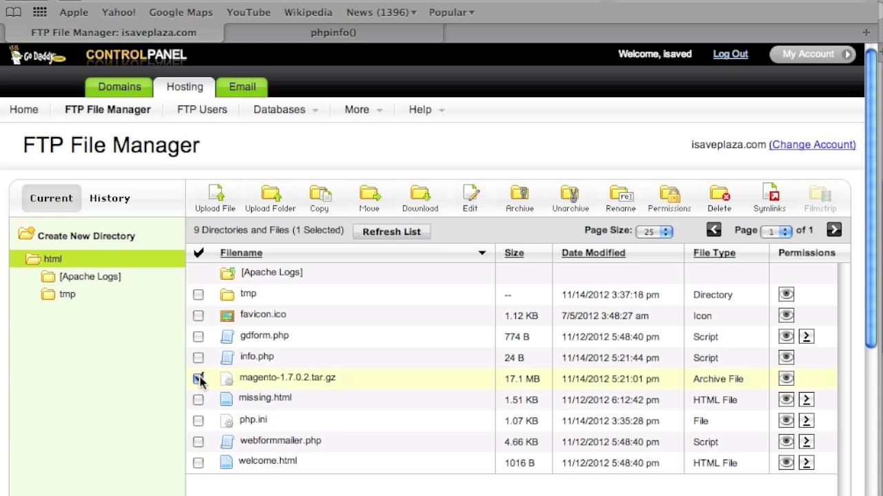
{"action": "left_click", "coordinate": [571, 196]}
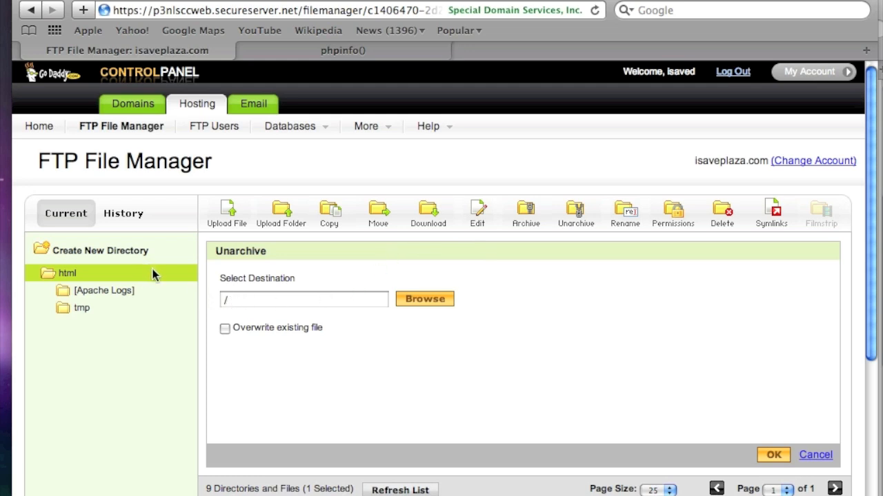
{"action": "left_click", "coordinate": [773, 456]}
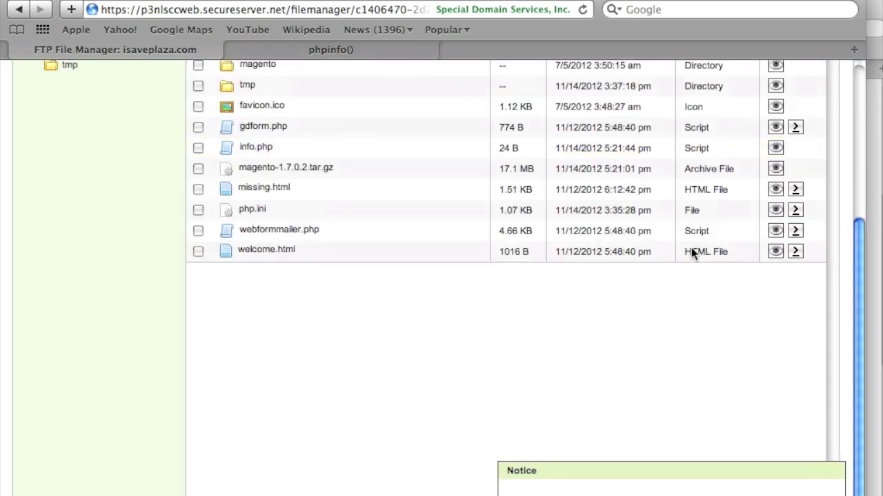
Delete the magento-1.7.0.2.tar.gz archive from the html folder.
{"action": "scroll", "coordinate": [622, 218], "scroll_direction": "up", "scroll_amount": 4}
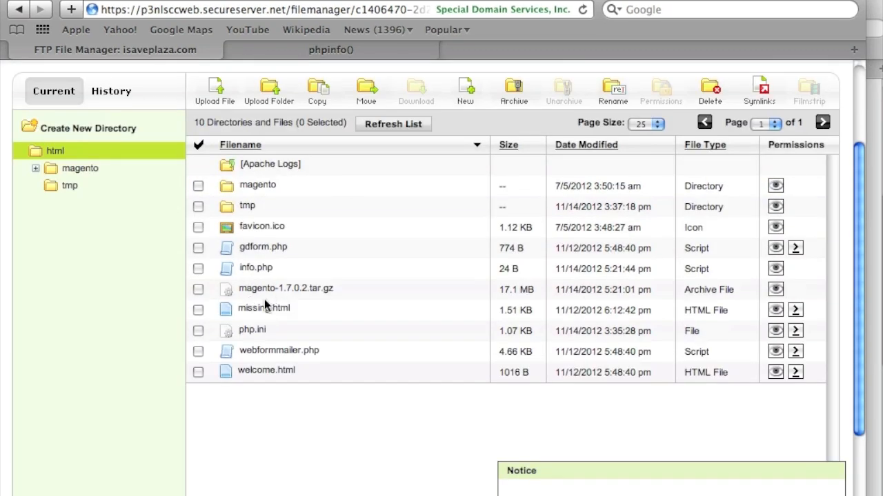
{"action": "left_click", "coordinate": [198, 290]}
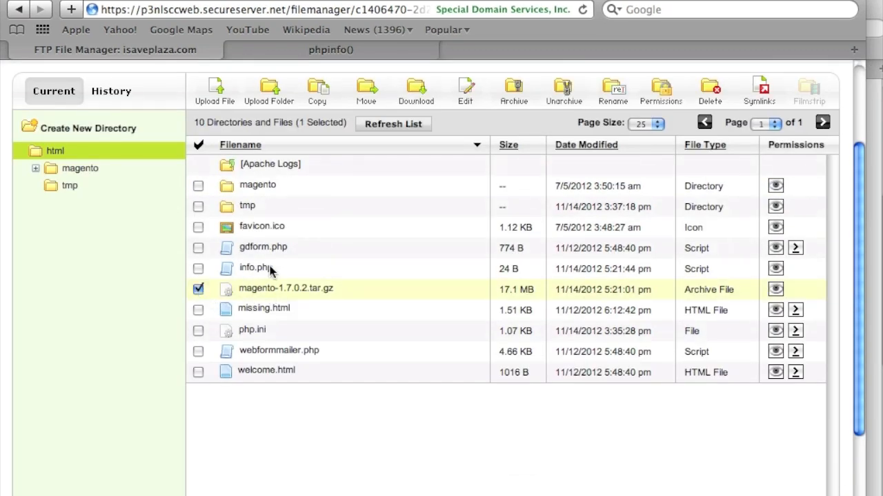
{"action": "left_click", "coordinate": [710, 90]}
{"action": "left_click", "coordinate": [759, 334]}
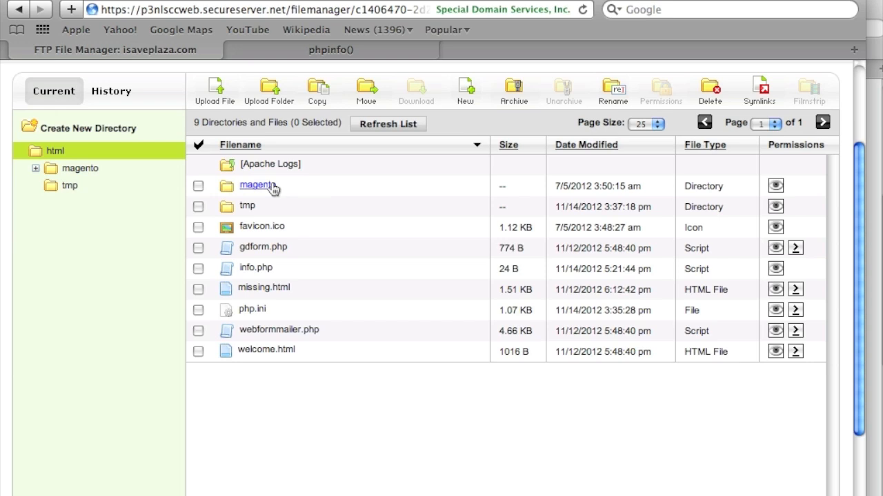
Open the extracted magento folder and set Page Size to 50 to list all 27 items.
{"action": "left_click", "coordinate": [316, 51]}
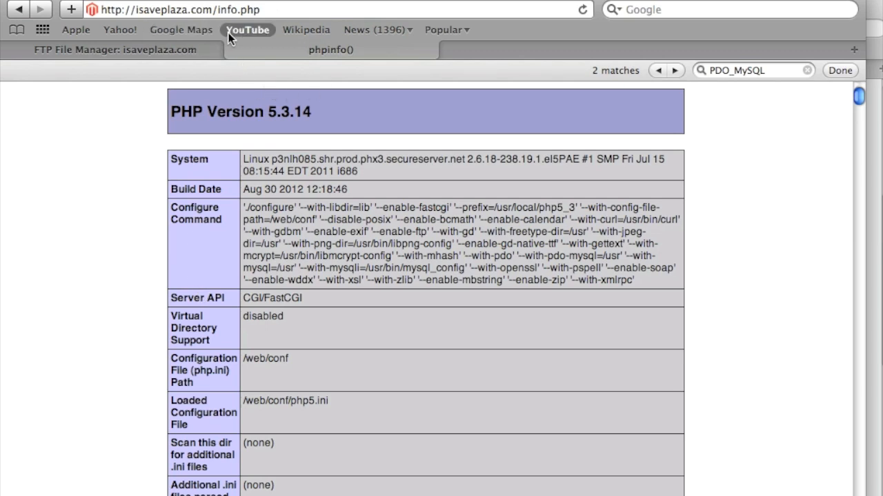
{"action": "left_click", "coordinate": [179, 51]}
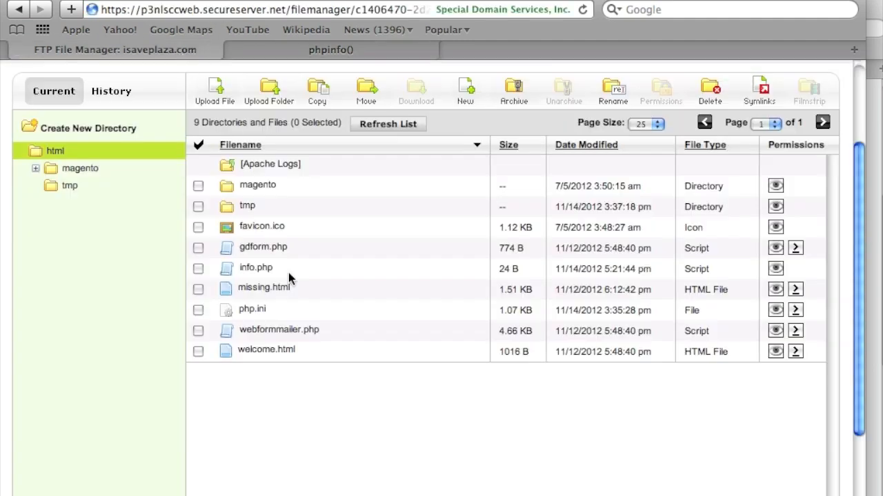
{"action": "left_click", "coordinate": [247, 188]}
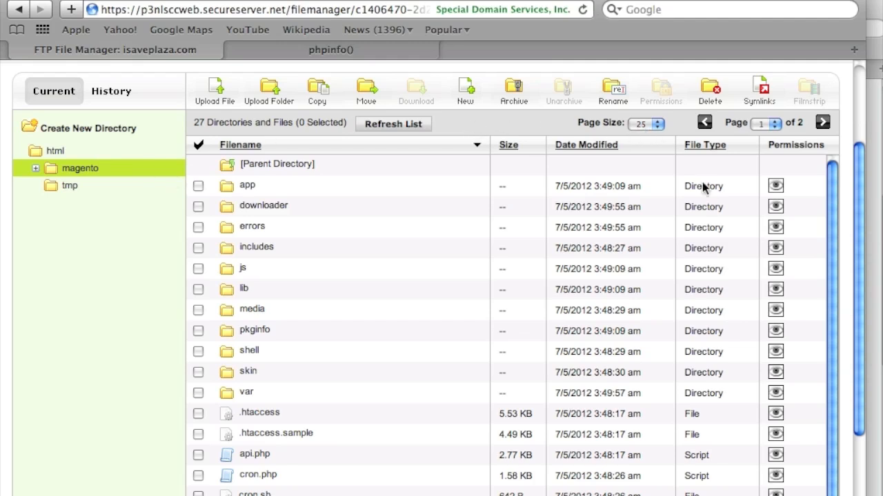
{"action": "left_click", "coordinate": [657, 126]}
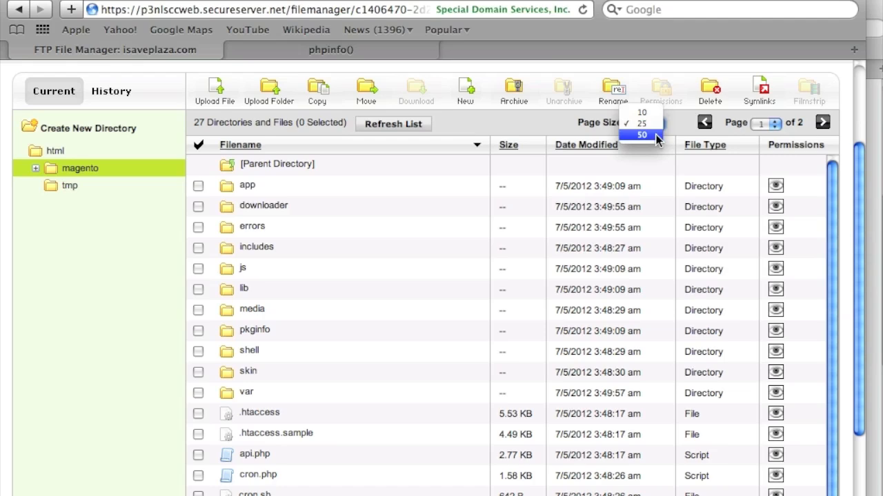
{"action": "left_click", "coordinate": [655, 135]}
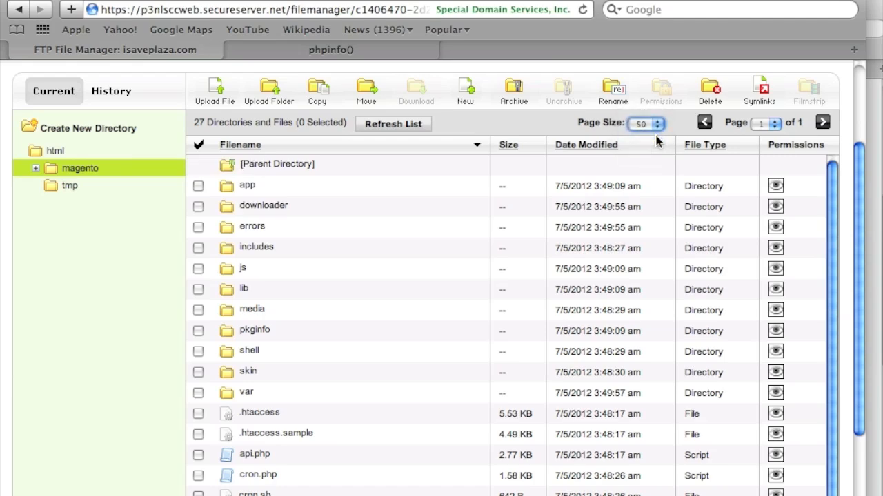
{"action": "scroll", "coordinate": [698, 254], "scroll_direction": "down", "scroll_amount": 5}
{"action": "scroll", "coordinate": [699, 248], "scroll_direction": "up", "scroll_amount": 7}
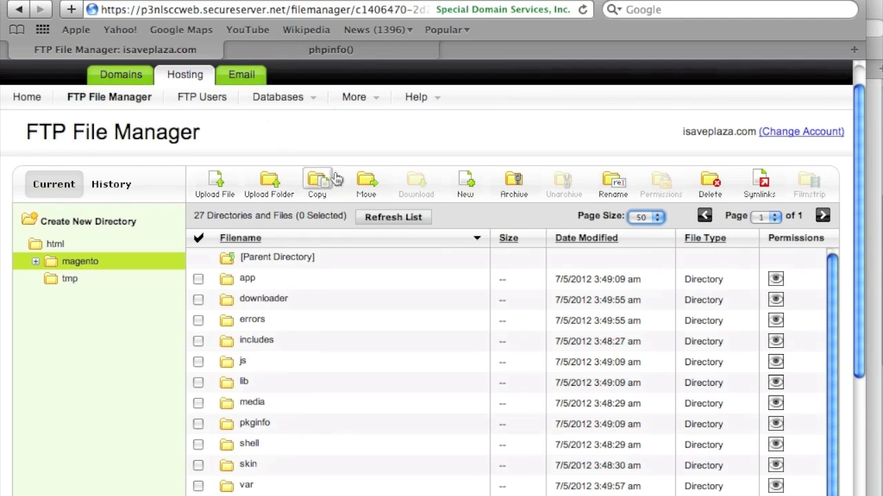
Move all 27 magento items into html with Yes To All, then open html showing 35 items.
{"action": "scroll", "coordinate": [388, 211], "scroll_direction": "down", "scroll_amount": 2}
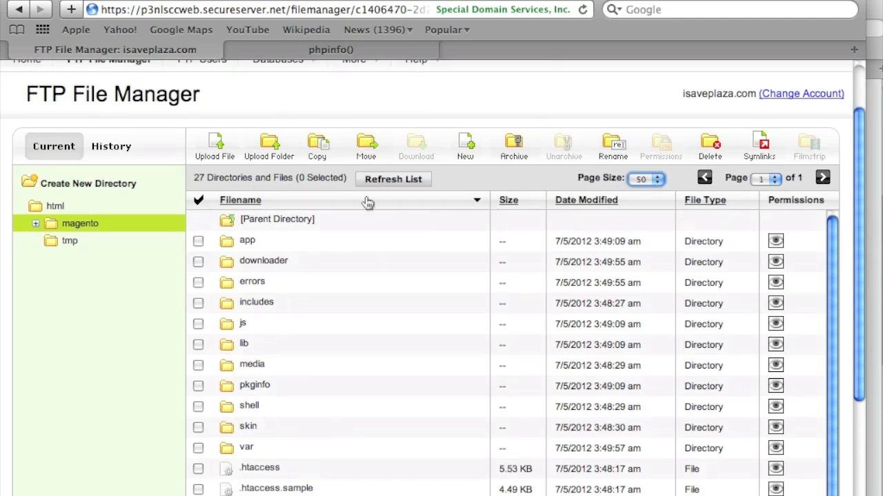
{"action": "left_click", "coordinate": [199, 201]}
{"action": "scroll", "coordinate": [334, 277], "scroll_direction": "down", "scroll_amount": 5}
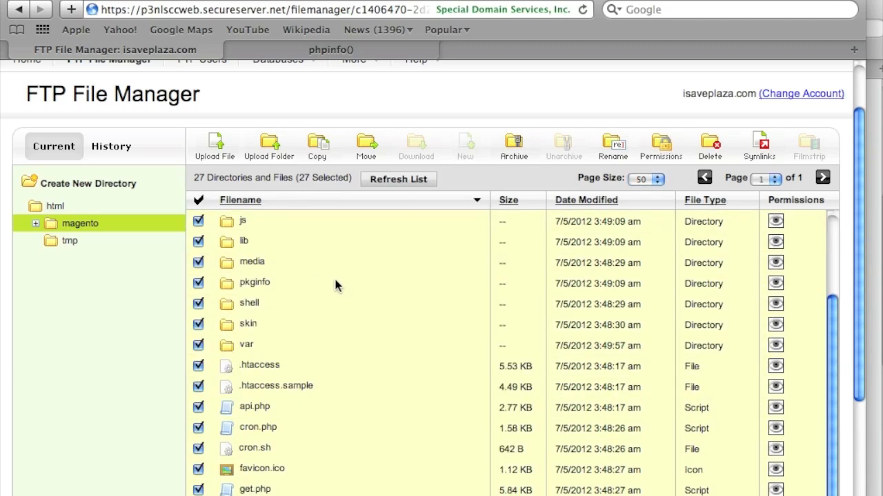
{"action": "scroll", "coordinate": [334, 277], "scroll_direction": "up", "scroll_amount": 8}
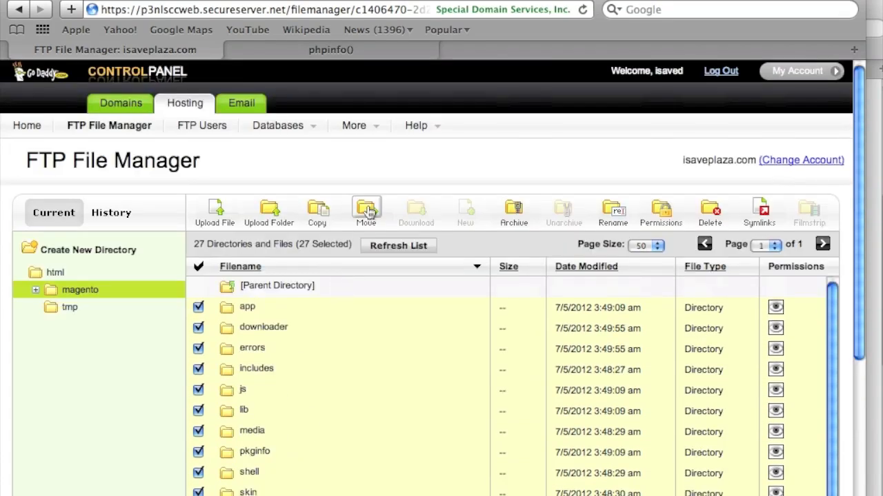
{"action": "left_click", "coordinate": [367, 211]}
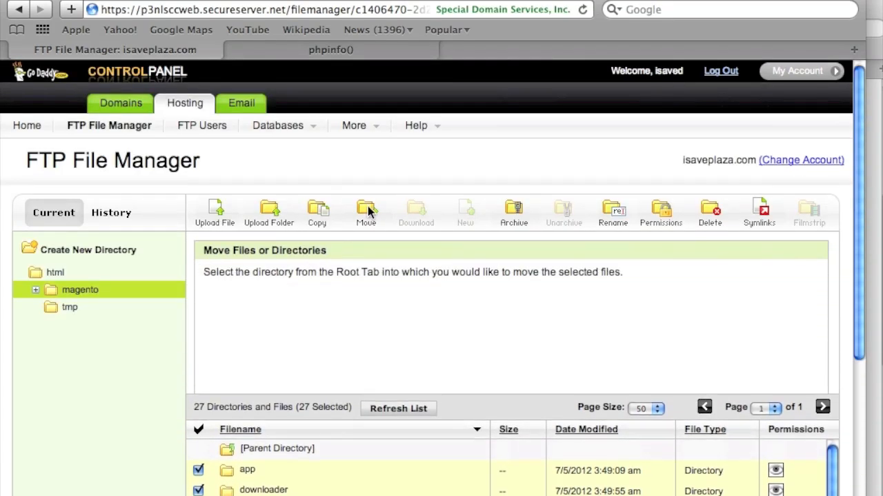
{"action": "left_click", "coordinate": [57, 273]}
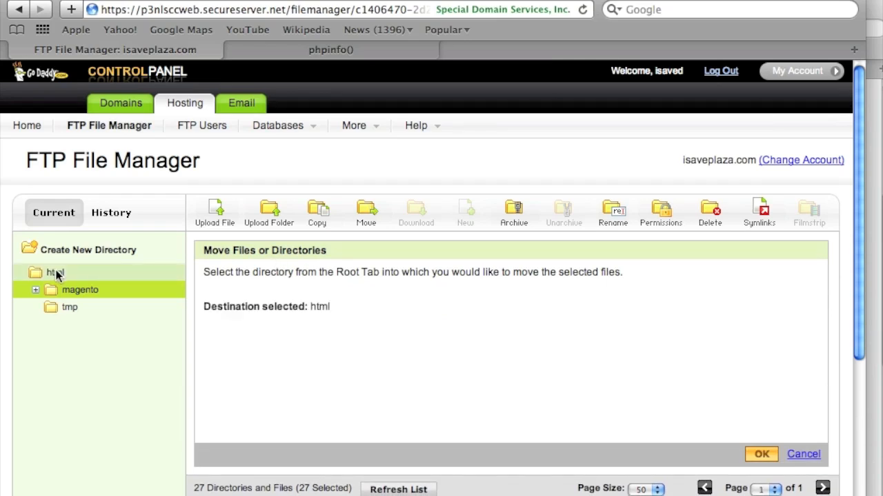
{"action": "left_click", "coordinate": [762, 457]}
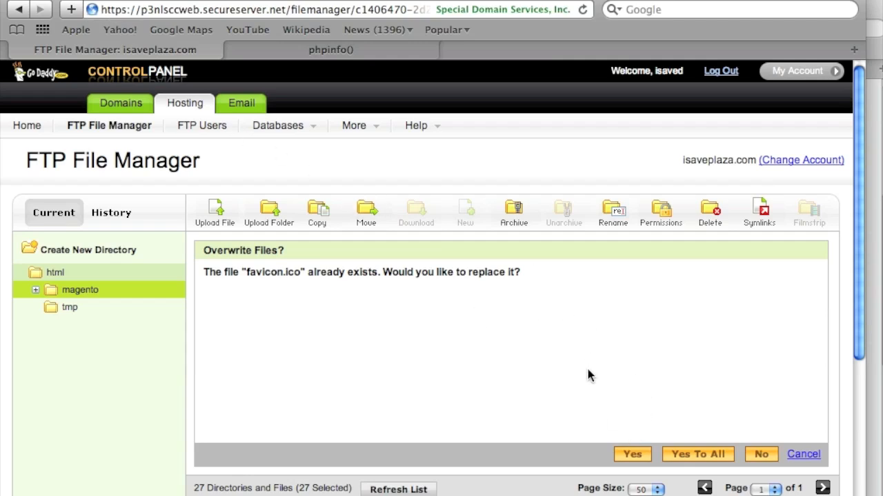
{"action": "left_click", "coordinate": [698, 455]}
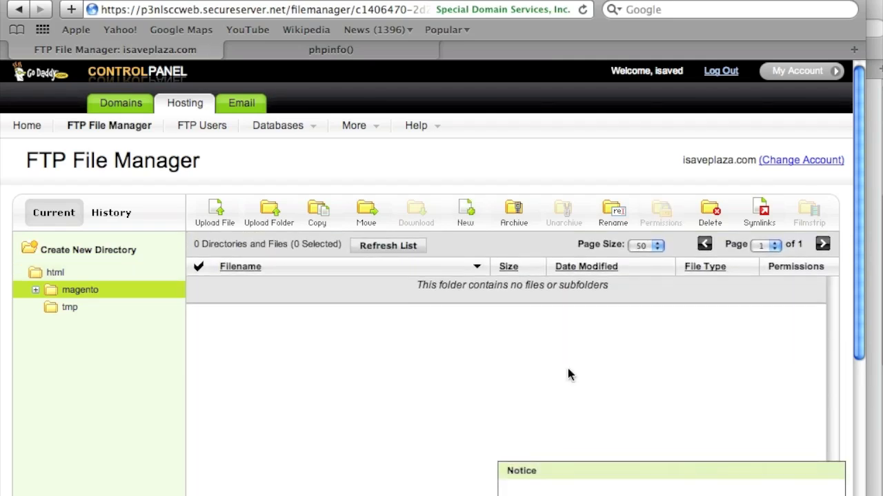
{"action": "left_click", "coordinate": [56, 272]}
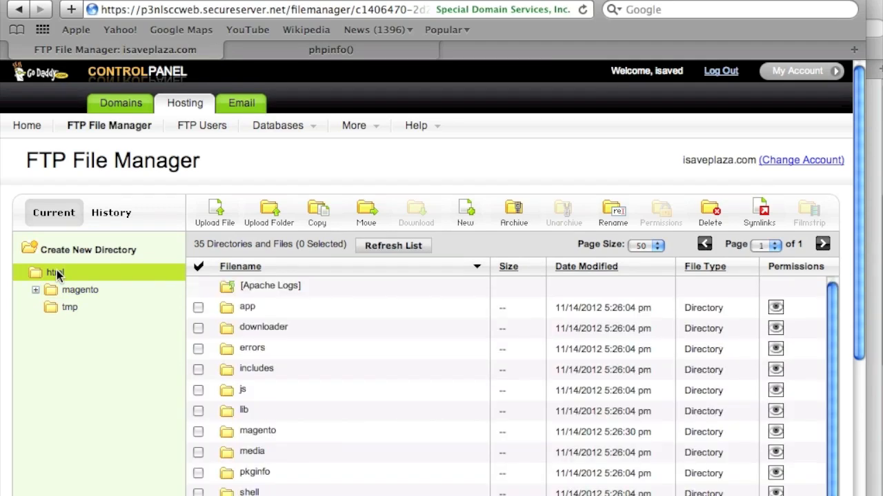
Delete the empty magento folder from html and confirm, leaving 34 items.
{"action": "scroll", "coordinate": [265, 354], "scroll_direction": "down", "scroll_amount": 3}
{"action": "left_click", "coordinate": [198, 334]}
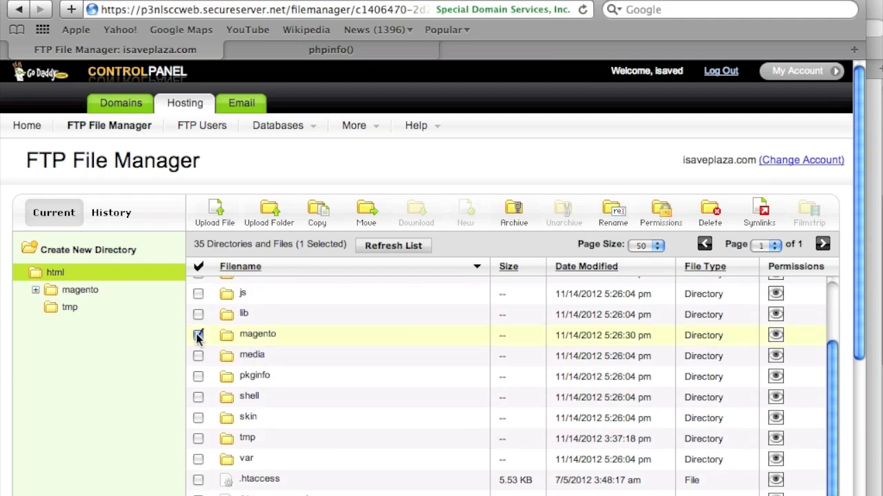
{"action": "left_click", "coordinate": [713, 211]}
{"action": "left_click", "coordinate": [762, 455]}
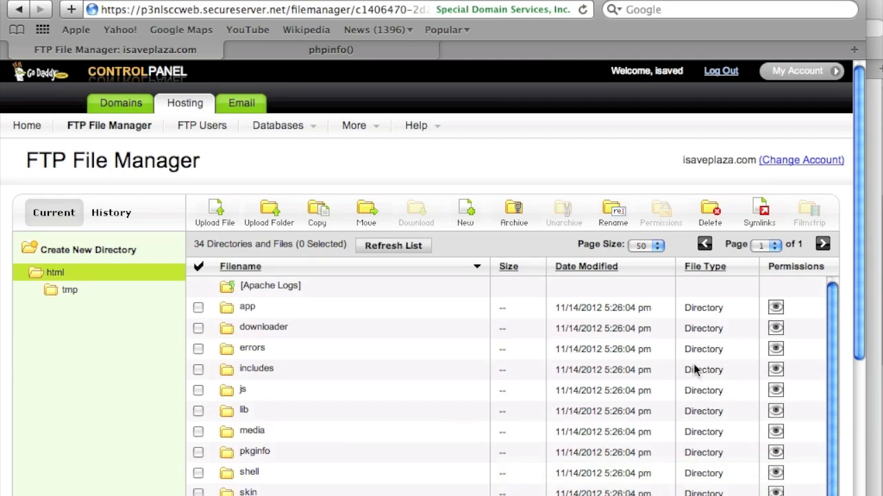
{"action": "scroll", "coordinate": [693, 370], "scroll_direction": "down", "scroll_amount": 3}
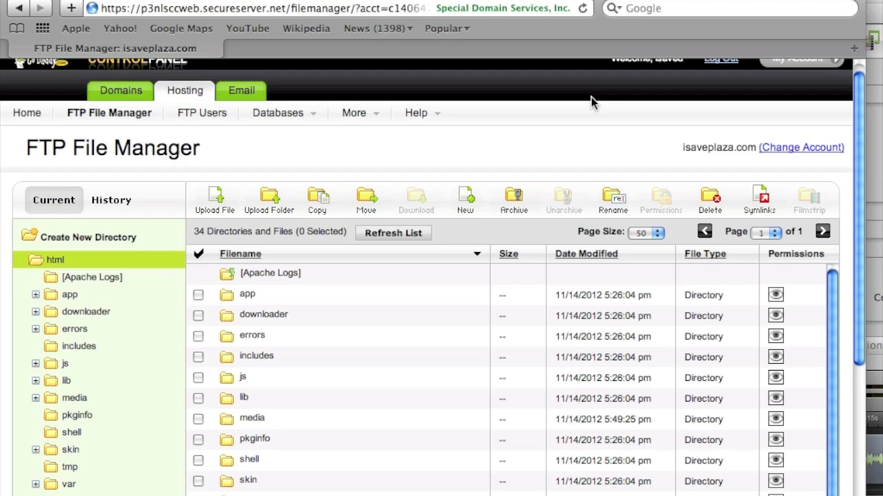
Rename php.ini to php5.ini by inserting 5 before the .ini extension.
{"action": "scroll", "coordinate": [441, 269], "scroll_direction": "down", "scroll_amount": 10}
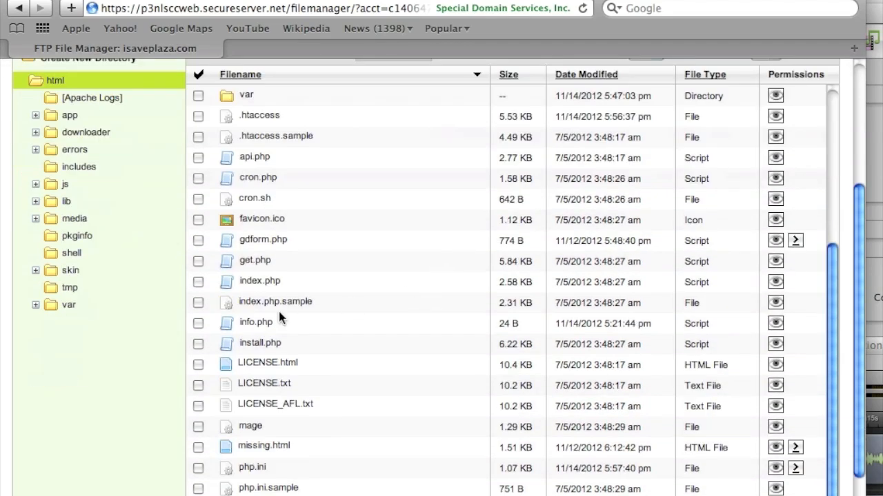
{"action": "scroll", "coordinate": [279, 317], "scroll_direction": "down", "scroll_amount": 2}
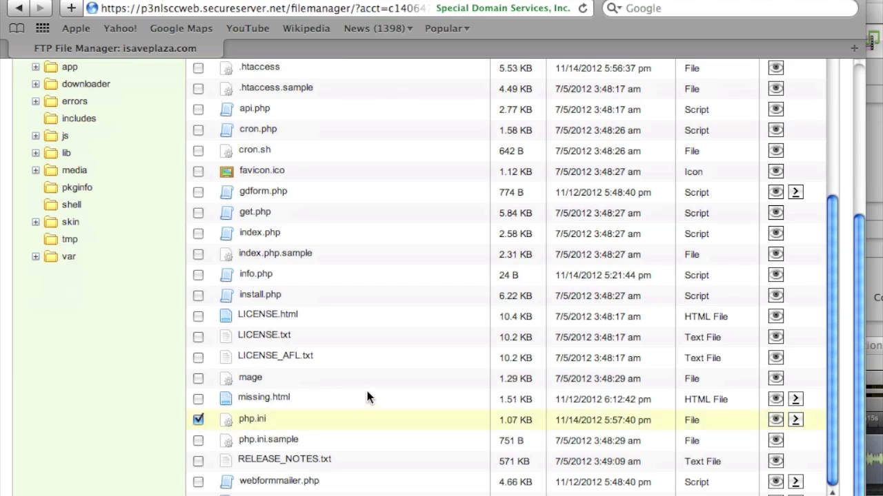
{"action": "scroll", "coordinate": [372, 393], "scroll_direction": "up", "scroll_amount": 10}
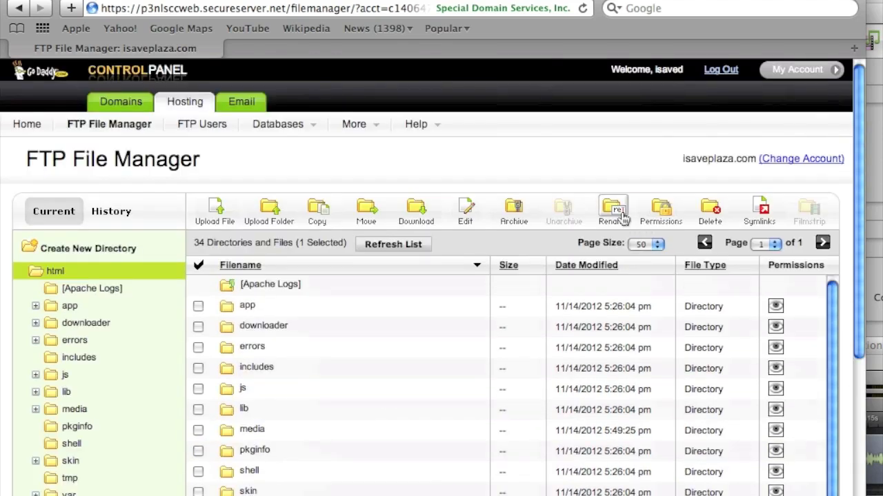
{"action": "left_click", "coordinate": [622, 217]}
{"action": "left_click", "coordinate": [404, 293]}
{"action": "left_click", "coordinate": [400, 293]}
{"action": "type", "text": "5"}
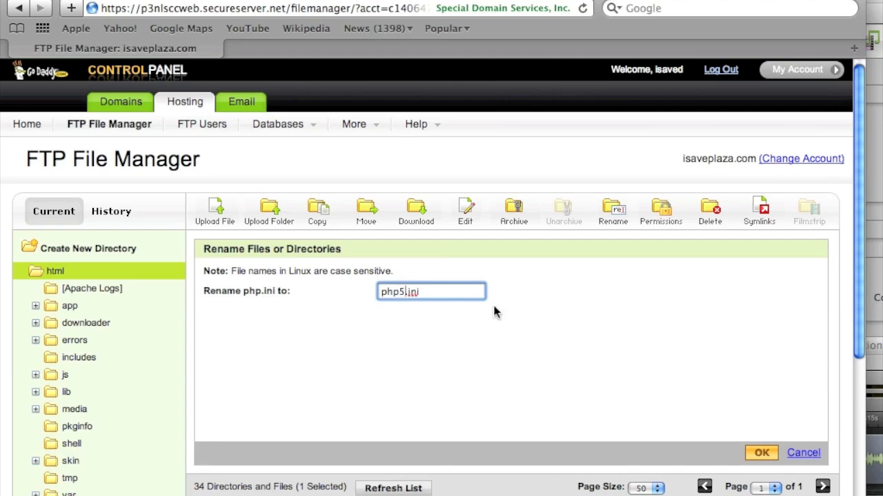
{"action": "left_click", "coordinate": [754, 453]}
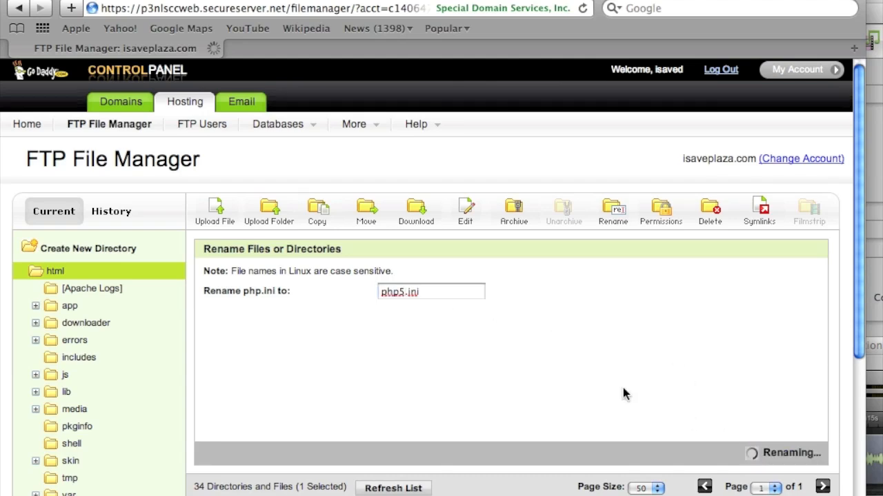
Open php.ini.sample in the File Manager editor.
{"action": "scroll", "coordinate": [624, 393], "scroll_direction": "down", "scroll_amount": 10}
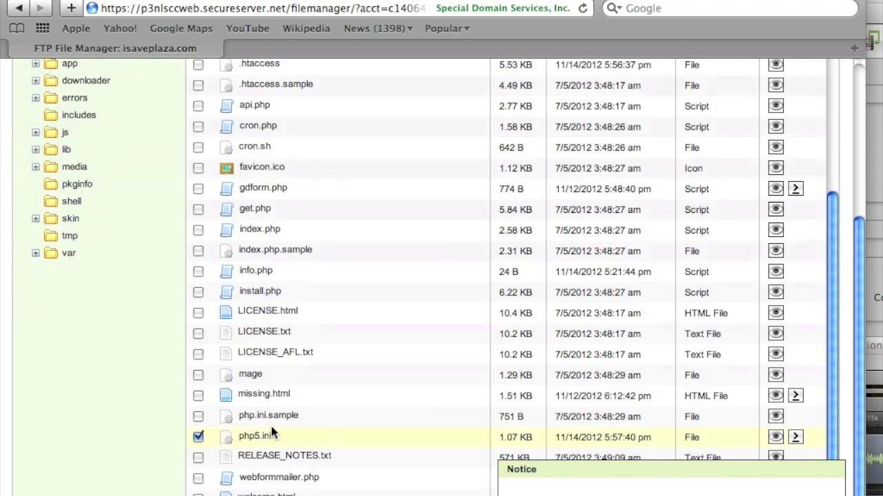
{"action": "scroll", "coordinate": [466, 444], "scroll_direction": "up", "scroll_amount": 10}
{"action": "scroll", "coordinate": [471, 443], "scroll_direction": "down", "scroll_amount": 4}
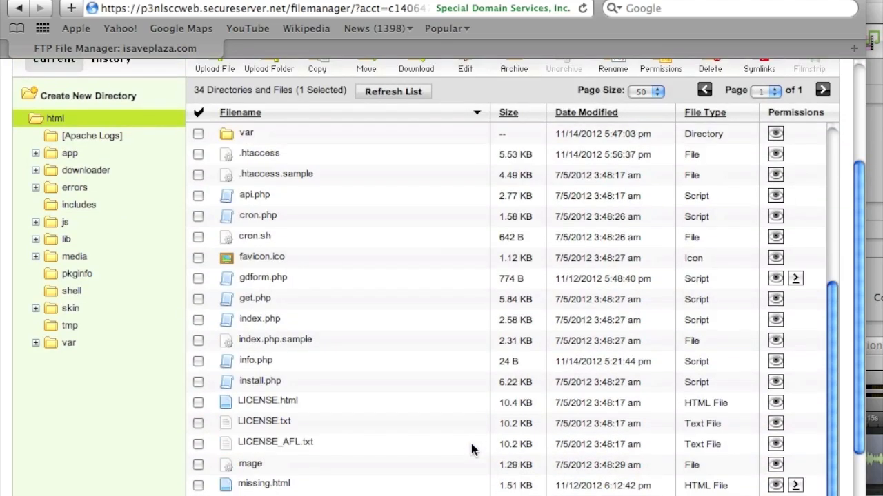
{"action": "scroll", "coordinate": [471, 443], "scroll_direction": "down", "scroll_amount": 3}
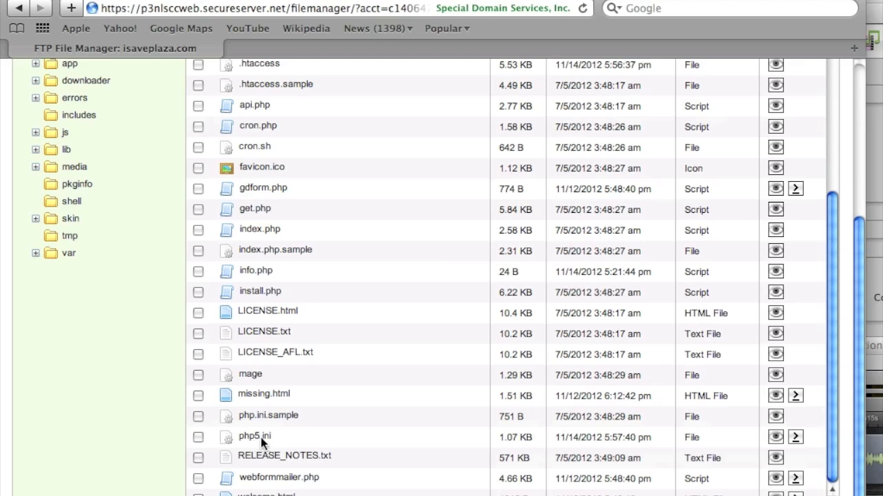
{"action": "left_click", "coordinate": [199, 418]}
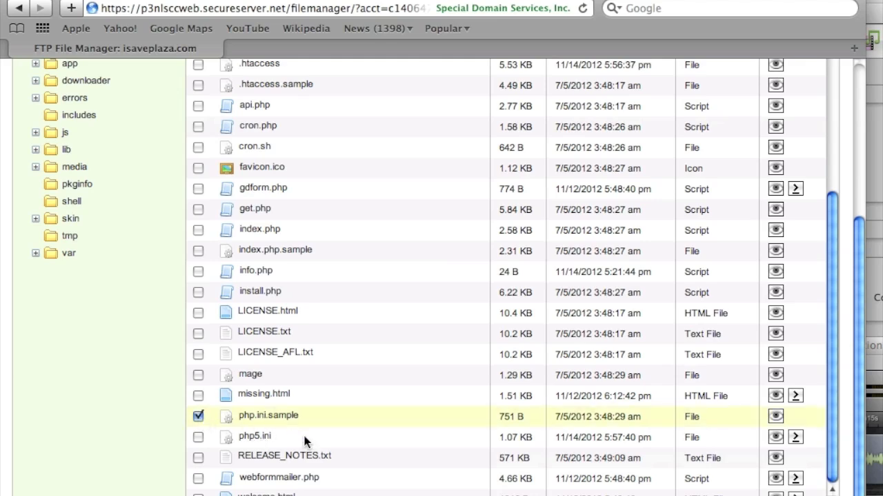
{"action": "scroll", "coordinate": [305, 441], "scroll_direction": "up", "scroll_amount": 10}
{"action": "left_click", "coordinate": [465, 210]}
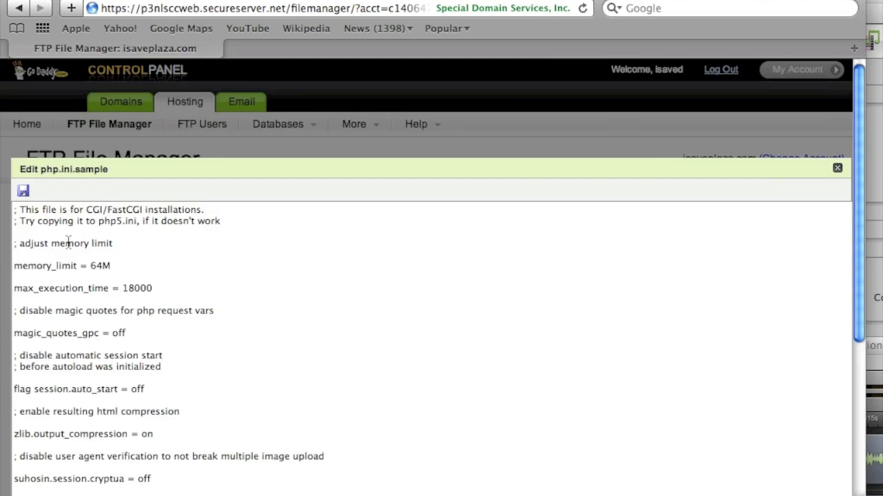
Copy all of php.ini.sample's settings and close its editor.
{"action": "left_click", "coordinate": [15, 210]}
{"action": "left_click_drag", "start_coordinate": [15, 210], "coordinate": [147, 347]}
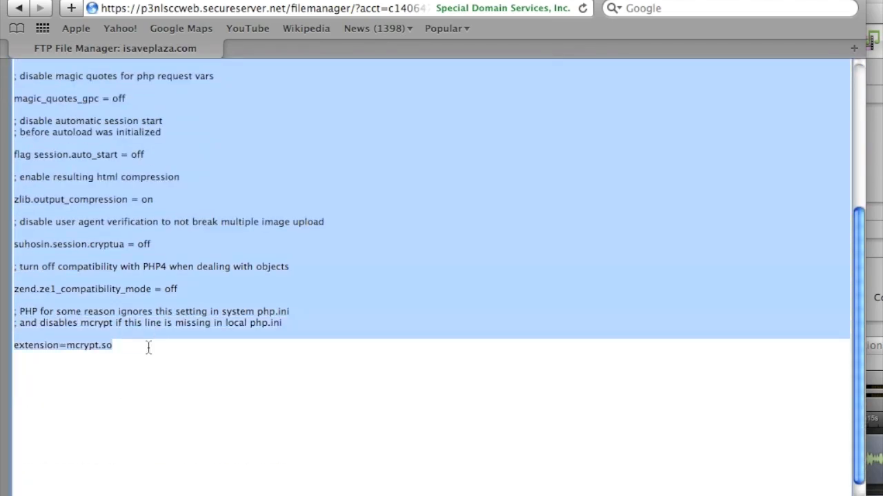
{"action": "right_click", "coordinate": [96, 310]}
{"action": "left_click", "coordinate": [155, 403]}
{"action": "scroll", "coordinate": [138, 366], "scroll_direction": "up", "scroll_amount": 5}
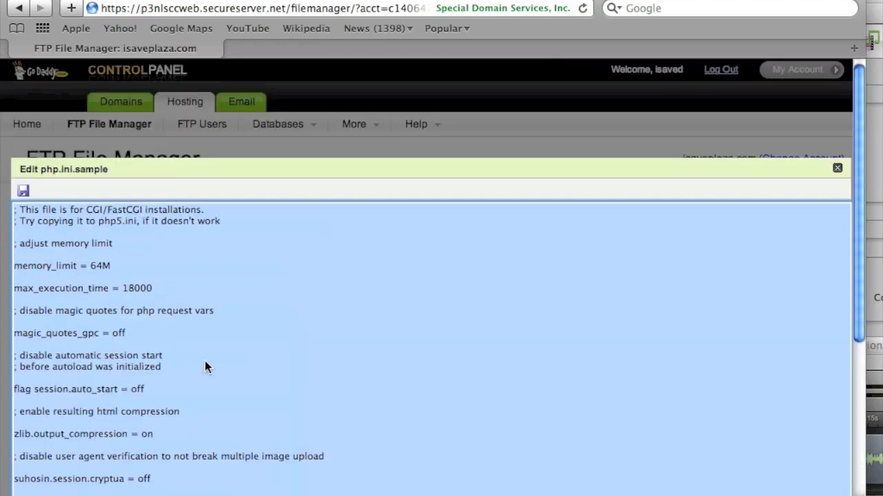
{"action": "left_click", "coordinate": [837, 169]}
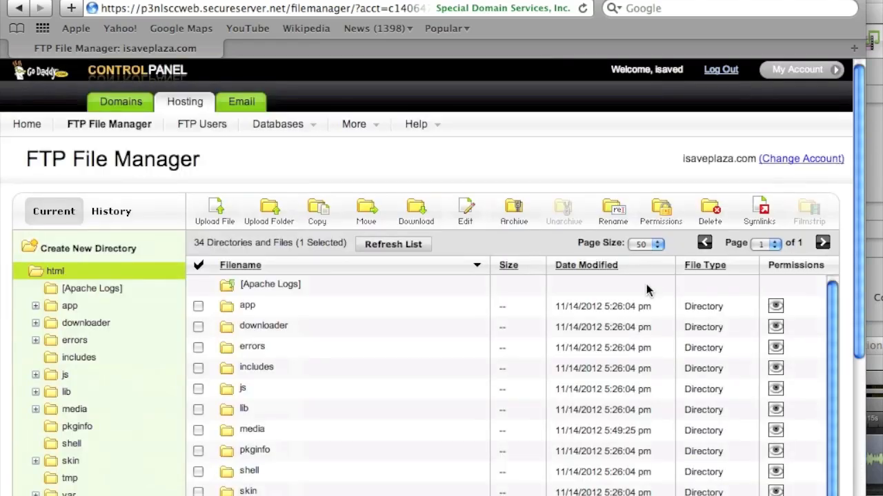
Open php5.ini and paste the copied settings on a new line at its end.
{"action": "scroll", "coordinate": [648, 289], "scroll_direction": "down", "scroll_amount": 10}
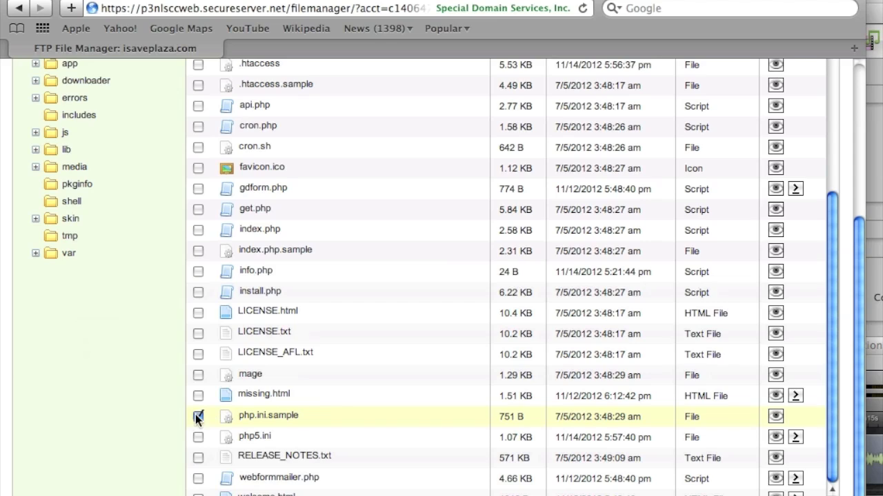
{"action": "left_click", "coordinate": [199, 436]}
{"action": "scroll", "coordinate": [256, 433], "scroll_direction": "up", "scroll_amount": 15}
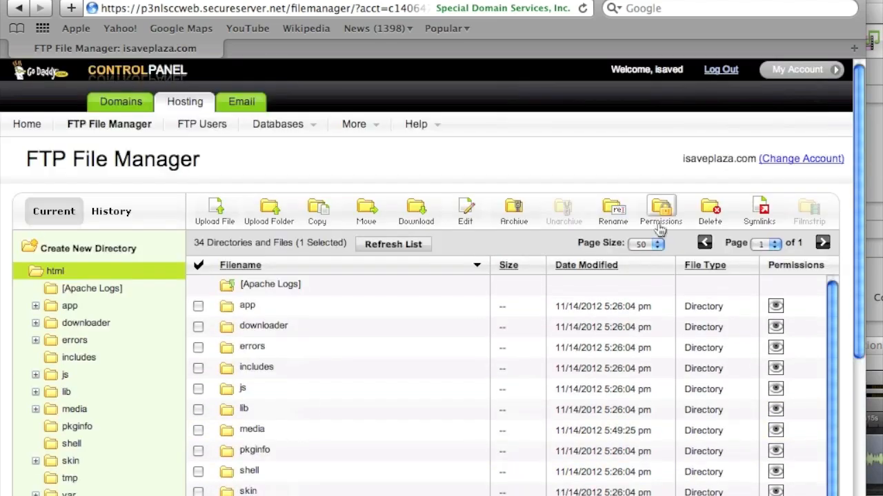
{"action": "left_click", "coordinate": [463, 209]}
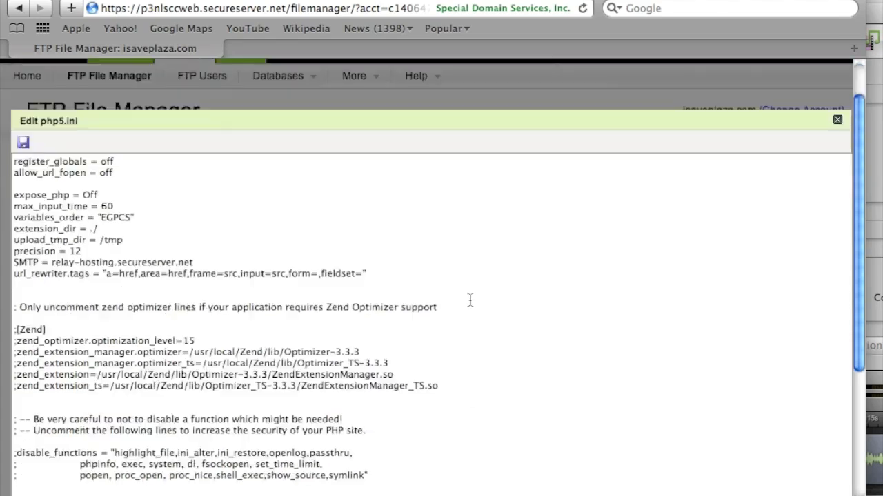
{"action": "scroll", "coordinate": [469, 299], "scroll_direction": "down", "scroll_amount": 5}
{"action": "left_click", "coordinate": [407, 274]}
{"action": "key", "text": "Return"}
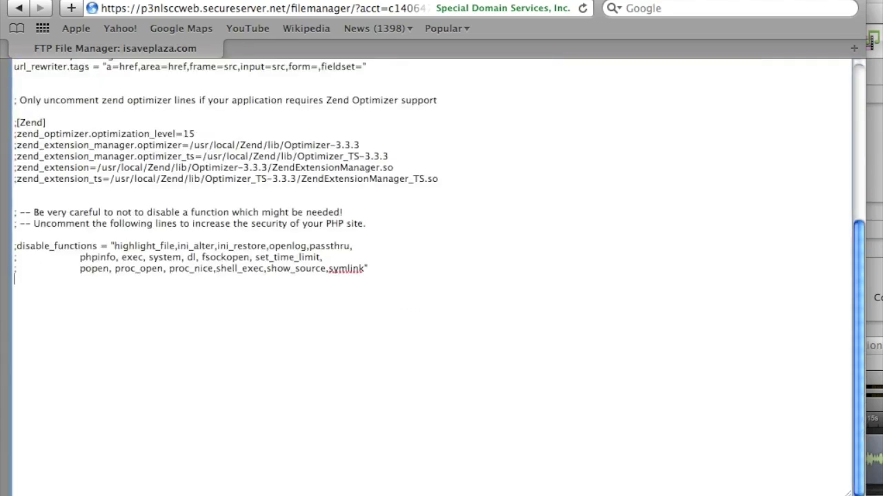
{"action": "key", "text": "super+v"}
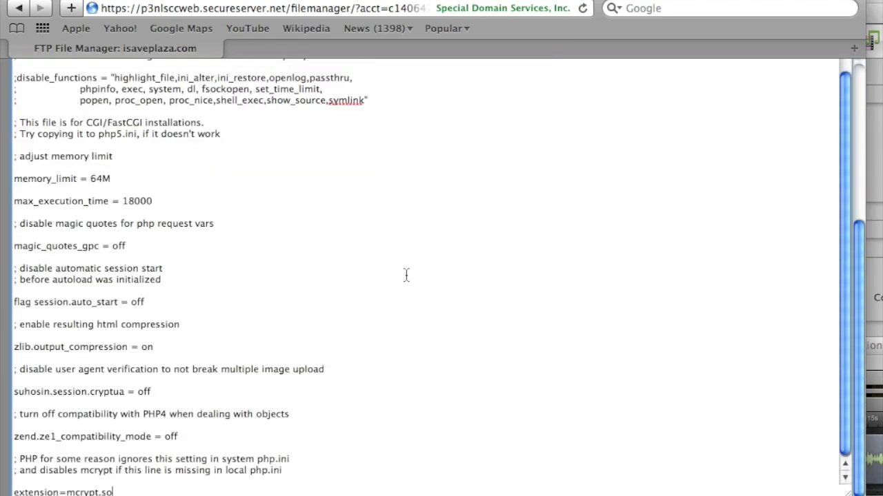
{"action": "scroll", "coordinate": [404, 297], "scroll_direction": "up", "scroll_amount": 15}
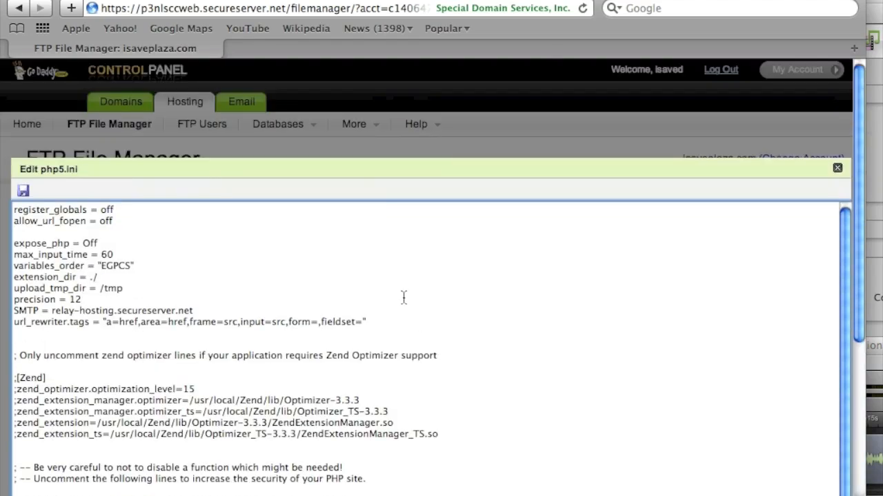
In php5.ini, change allow_url_fopen from off to on and zlib.output_compression from on to off.
{"action": "double_click", "coordinate": [110, 221]}
{"action": "type", "text": "on"}
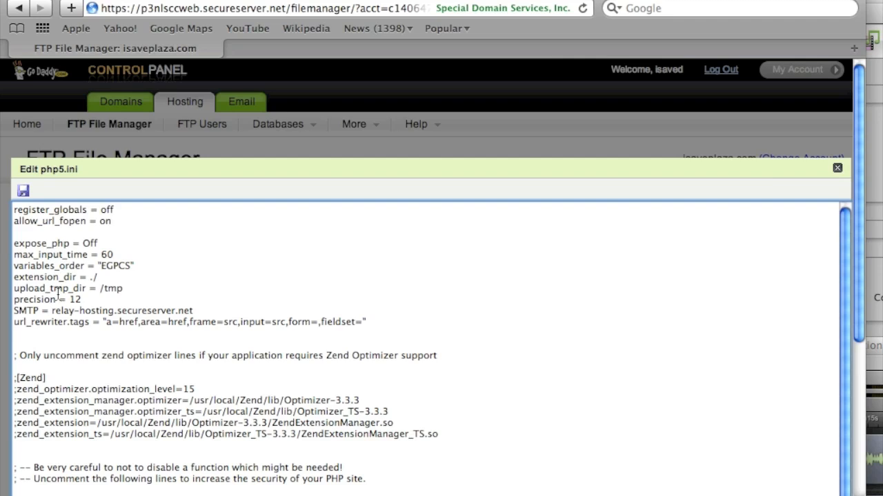
{"action": "scroll", "coordinate": [58, 294], "scroll_direction": "down", "scroll_amount": 2}
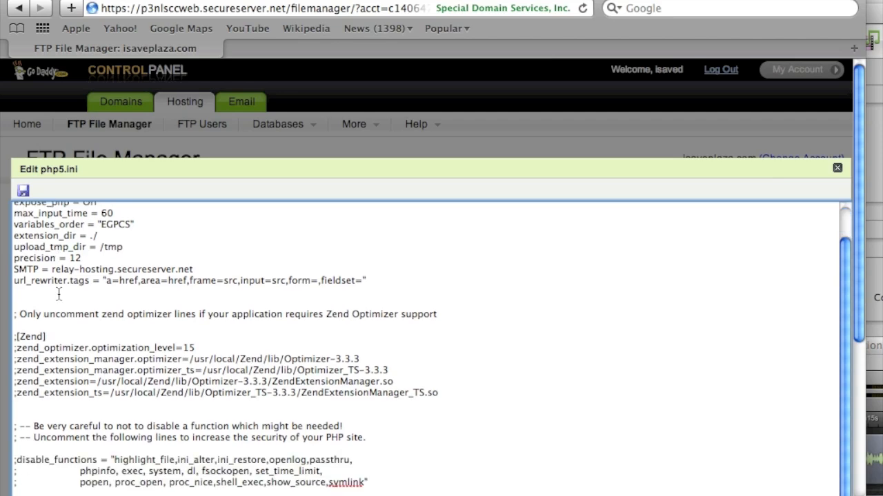
{"action": "scroll", "coordinate": [58, 294], "scroll_direction": "down", "scroll_amount": 10}
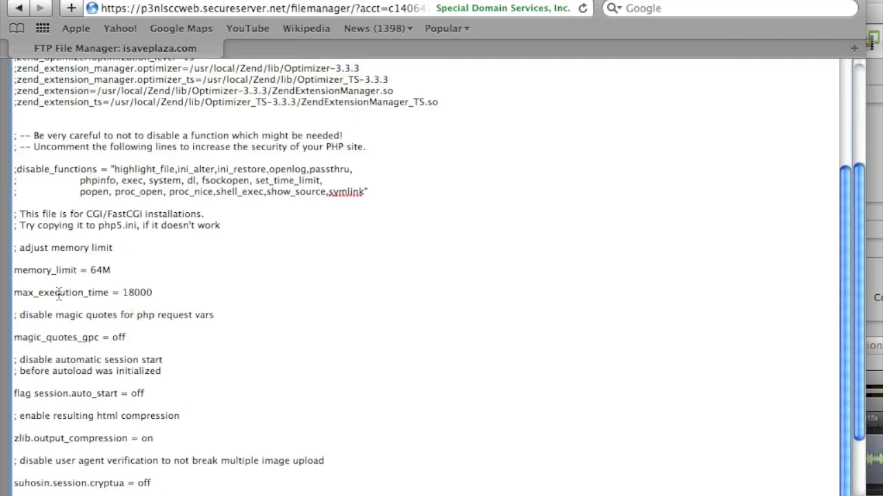
{"action": "scroll", "coordinate": [59, 294], "scroll_direction": "down", "scroll_amount": 1}
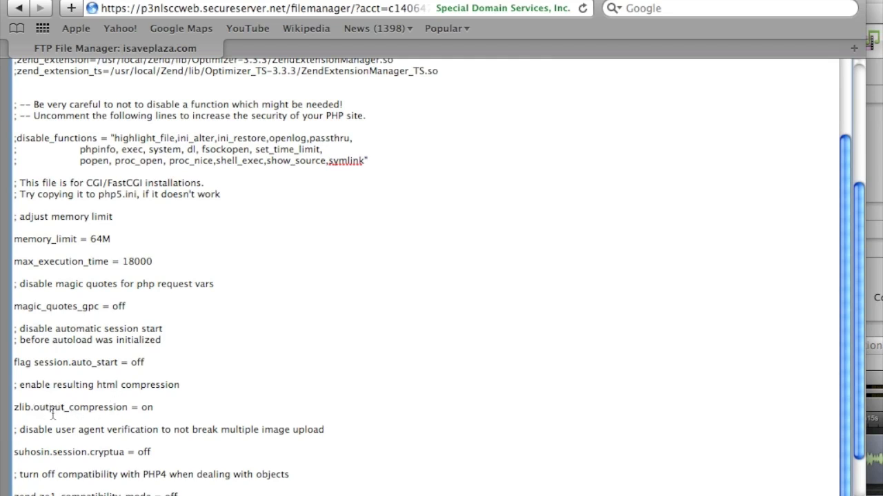
{"action": "left_click", "coordinate": [15, 409]}
{"action": "left_click_drag", "start_coordinate": [147, 407], "coordinate": [160, 409]}
{"action": "type", "text": "ff"}
{"action": "scroll", "coordinate": [159, 408], "scroll_direction": "down", "scroll_amount": 2}
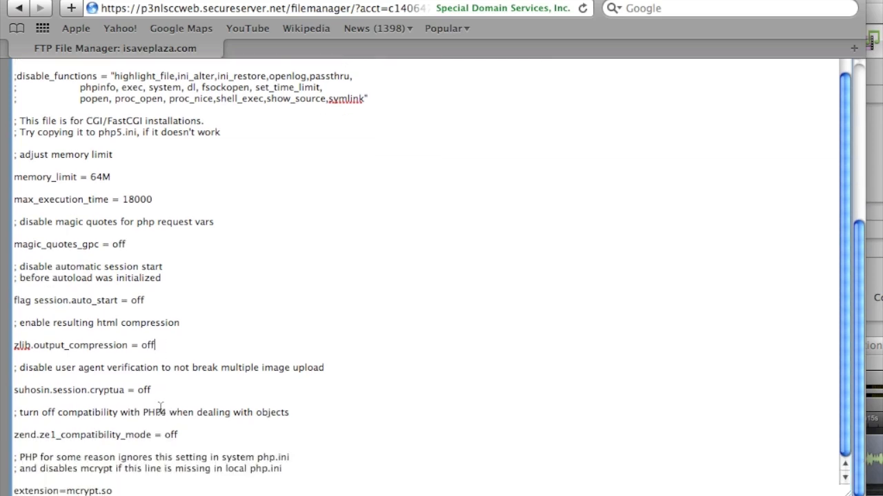
{"action": "scroll", "coordinate": [159, 408], "scroll_direction": "up", "scroll_amount": 4}
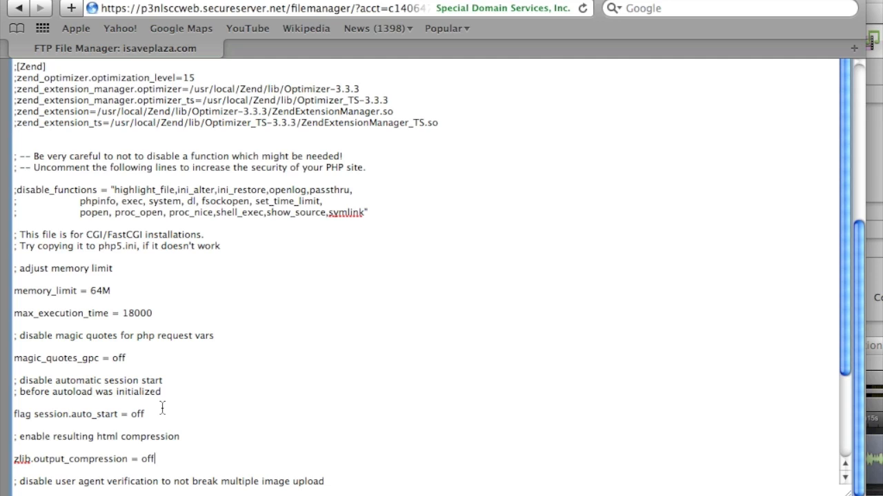
{"action": "scroll", "coordinate": [157, 399], "scroll_direction": "up", "scroll_amount": 10}
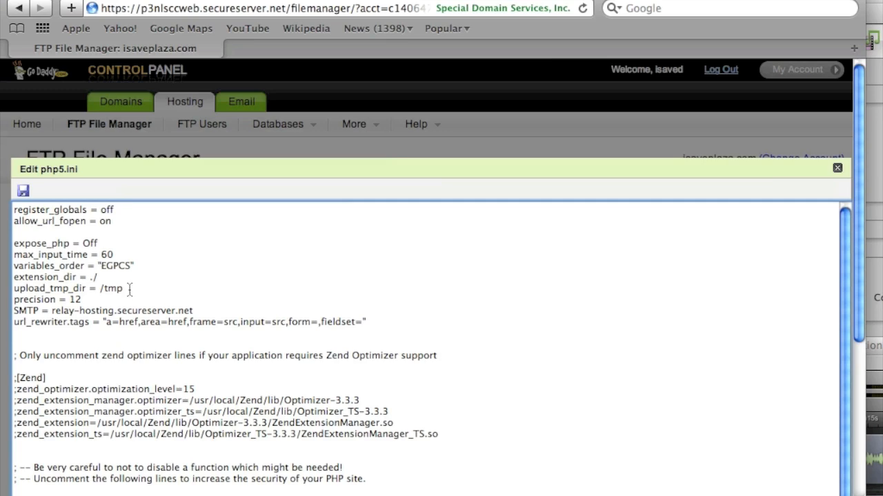
Load isaveplaza.com/info.php in a new tab and copy the Loaded Configuration File folder path.
{"action": "left_click", "coordinate": [104, 0]}
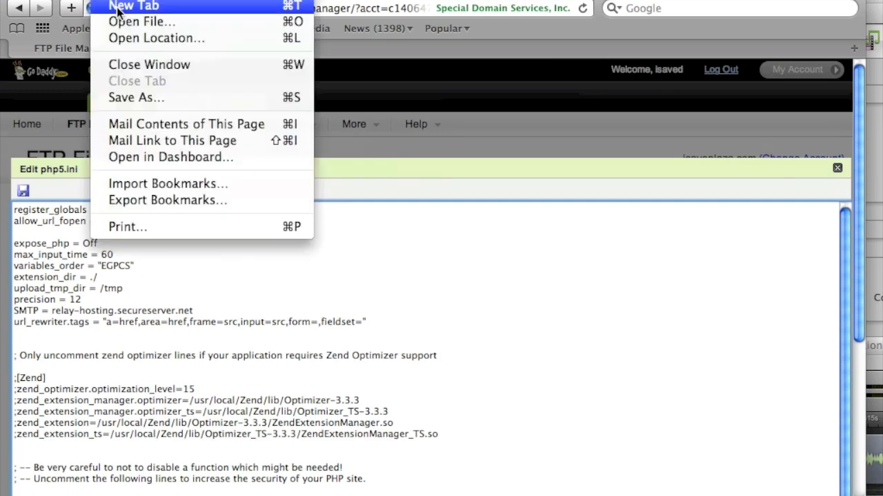
{"action": "left_click", "coordinate": [117, 5]}
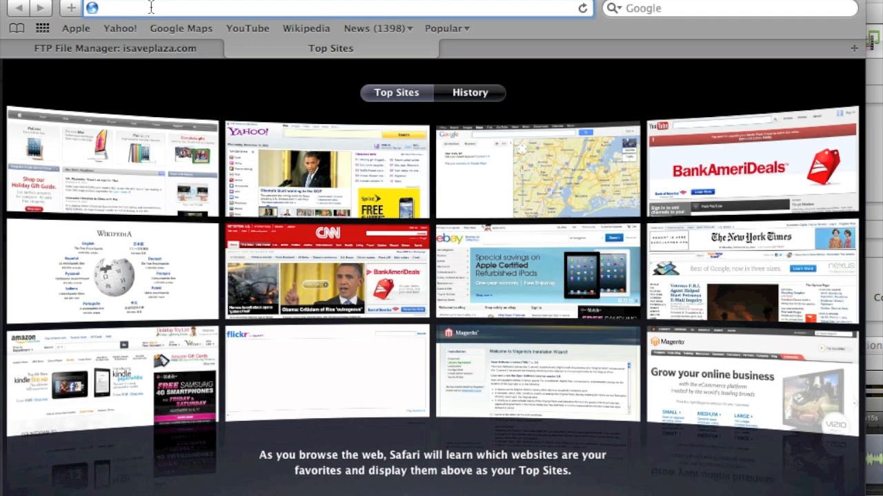
{"action": "type", "text": "is"}
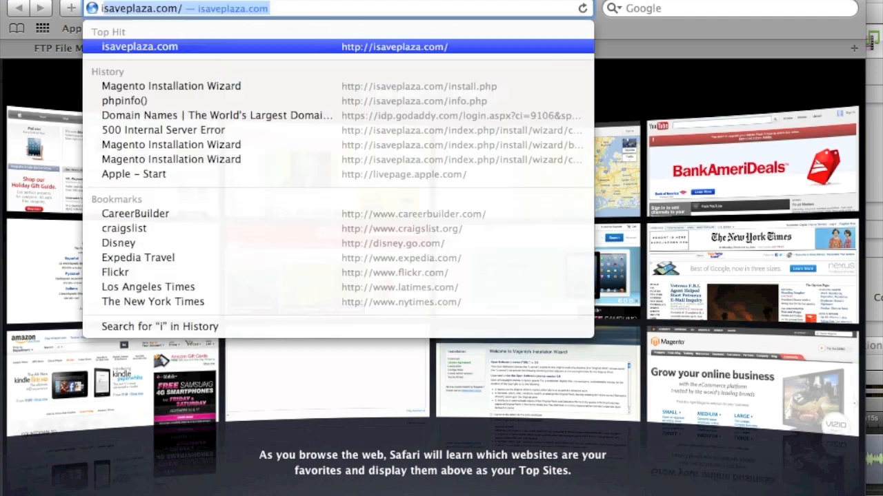
{"action": "type", "text": "info.p"}
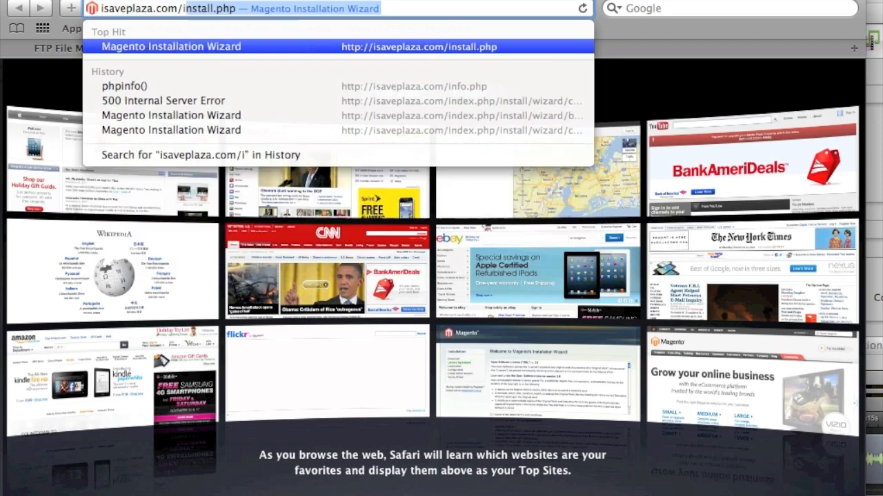
{"action": "type", "text": "hp"}
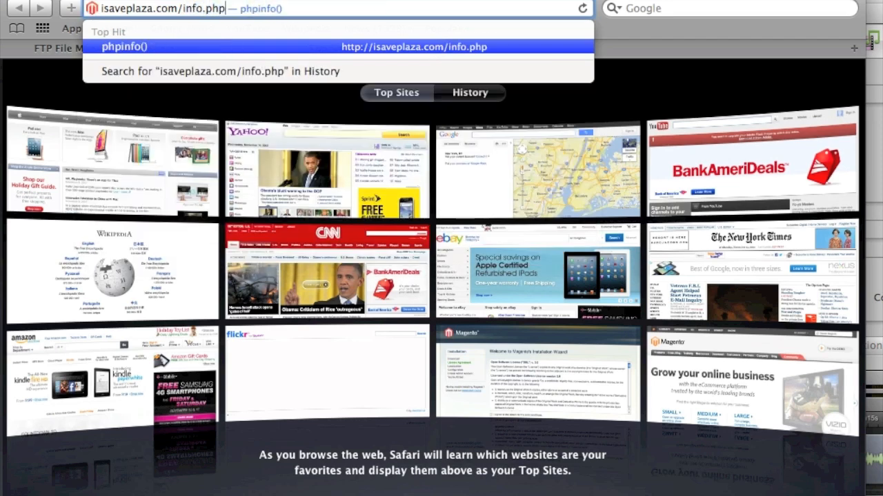
{"action": "key", "text": "Return"}
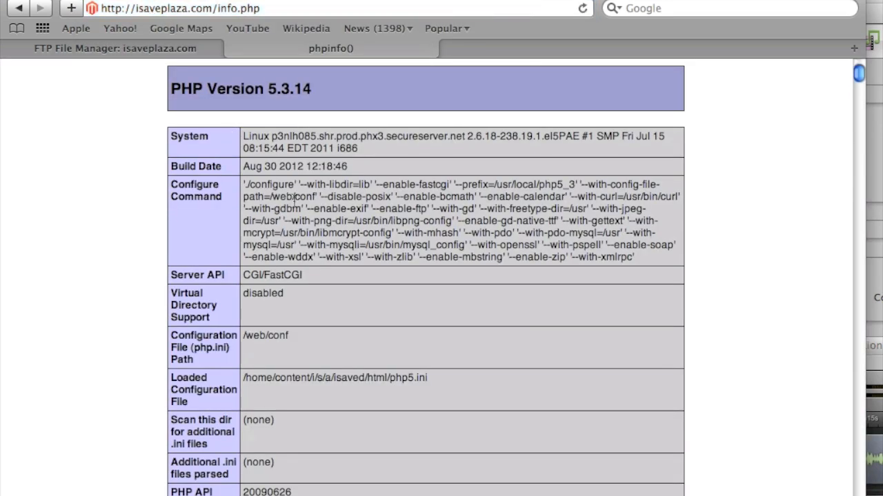
{"action": "scroll", "coordinate": [295, 201], "scroll_direction": "down", "scroll_amount": 2}
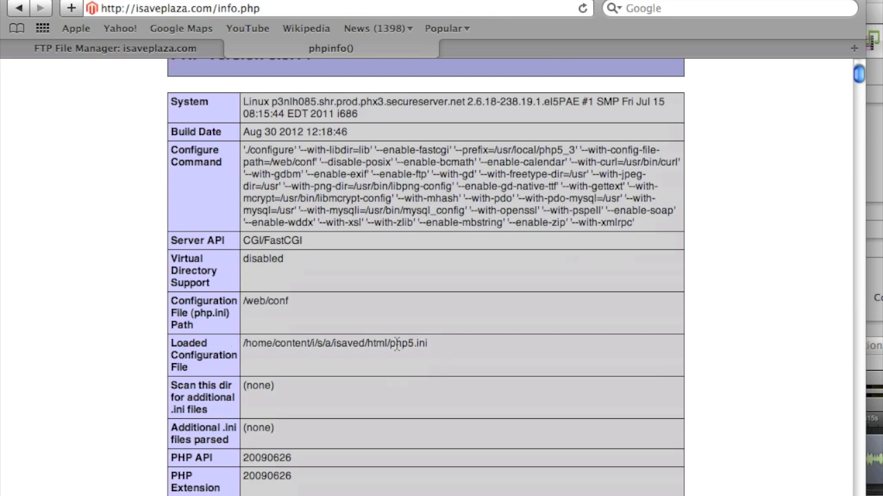
{"action": "left_click_drag", "start_coordinate": [243, 343], "coordinate": [391, 344]}
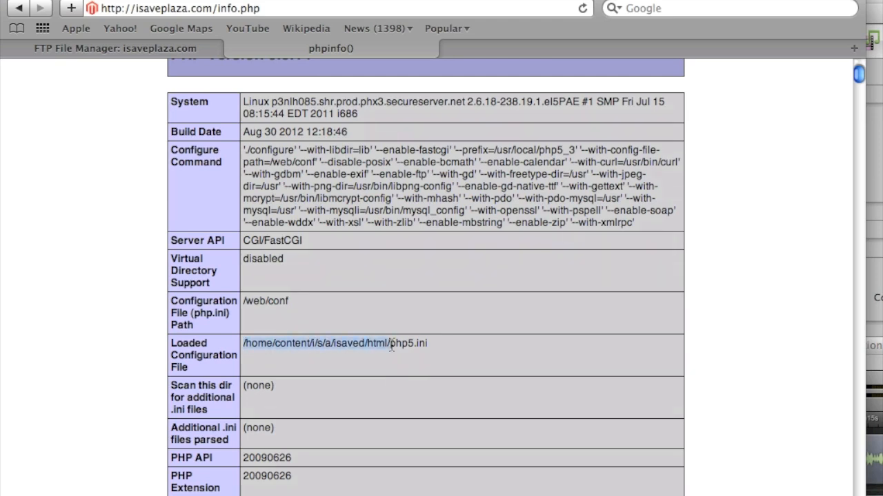
{"action": "right_click", "coordinate": [366, 343]}
{"action": "left_click", "coordinate": [408, 424]}
Replace upload_tmp_dir's /tmp with the copied html path plus media/tmp, then save and close php5.ini.
{"action": "left_click", "coordinate": [163, 50]}
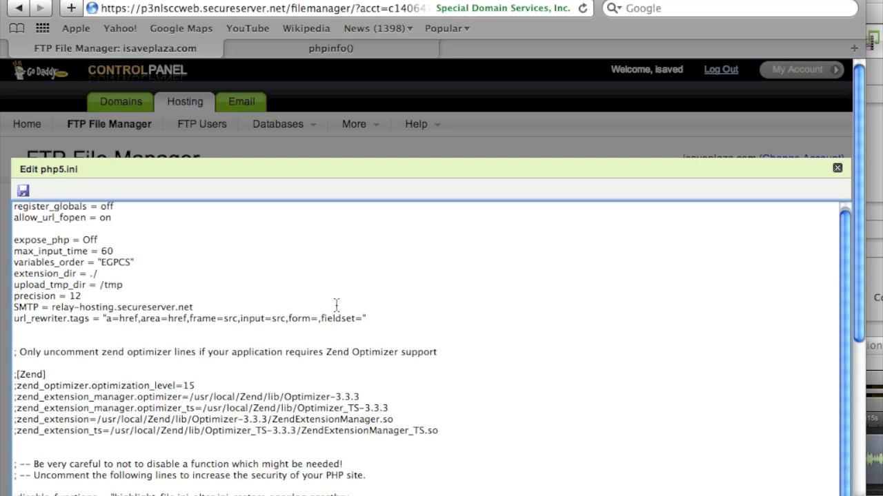
{"action": "left_click", "coordinate": [101, 284]}
{"action": "left_click_drag", "start_coordinate": [123, 285], "coordinate": [101, 285]}
{"action": "key", "text": "super+v"}
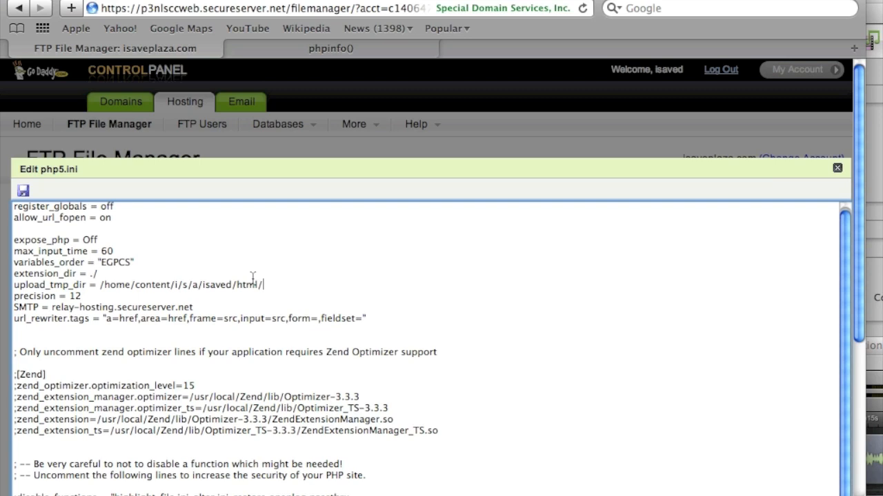
{"action": "type", "text": "media/tmp/"}
{"action": "key", "text": "BackSpace"}
{"action": "scroll", "coordinate": [219, 285], "scroll_direction": "down", "scroll_amount": 2}
{"action": "scroll", "coordinate": [222, 282], "scroll_direction": "up", "scroll_amount": 2}
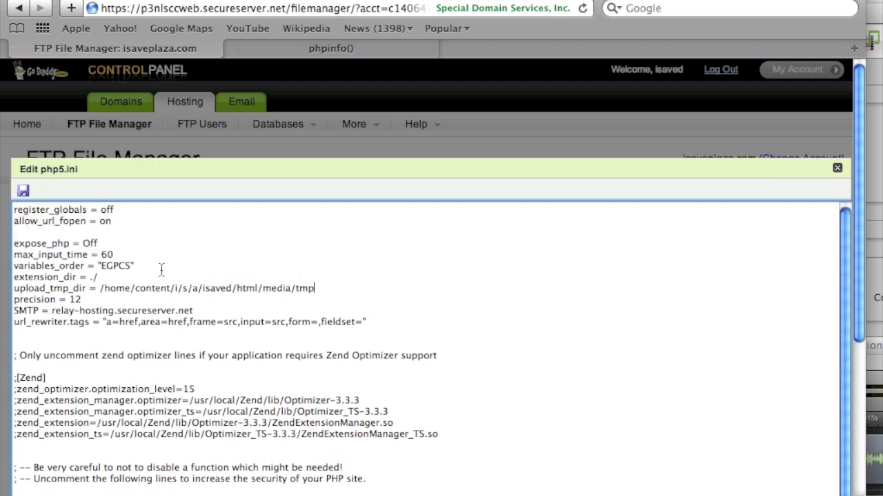
{"action": "left_click", "coordinate": [30, 190]}
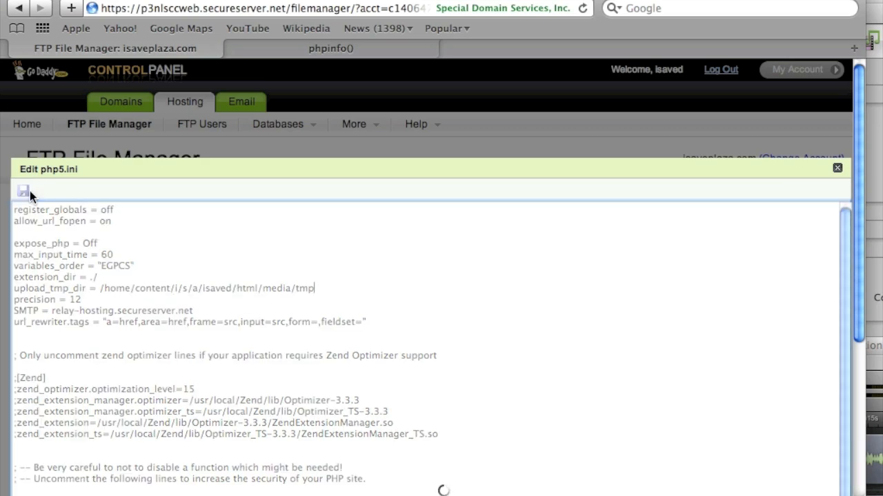
{"action": "left_click", "coordinate": [837, 169]}
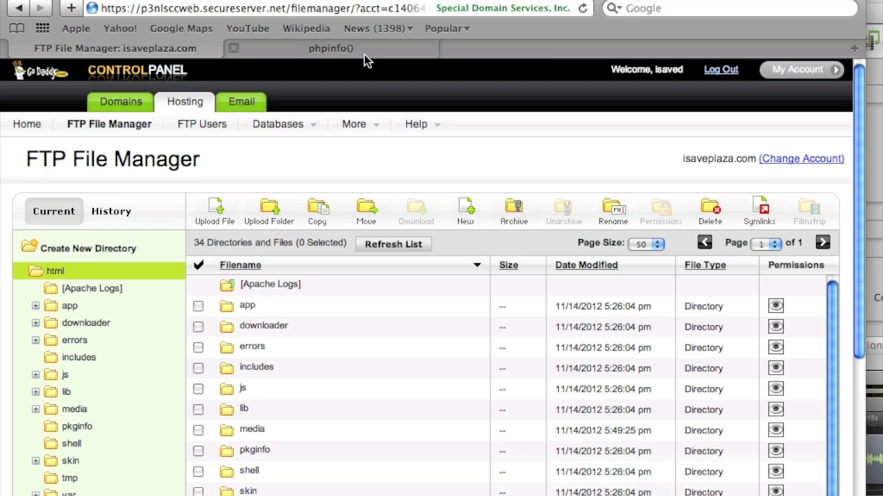
Scroll through the html file list, then switch to the phpinfo tab.
{"action": "scroll", "coordinate": [404, 362], "scroll_direction": "down", "scroll_amount": 5}
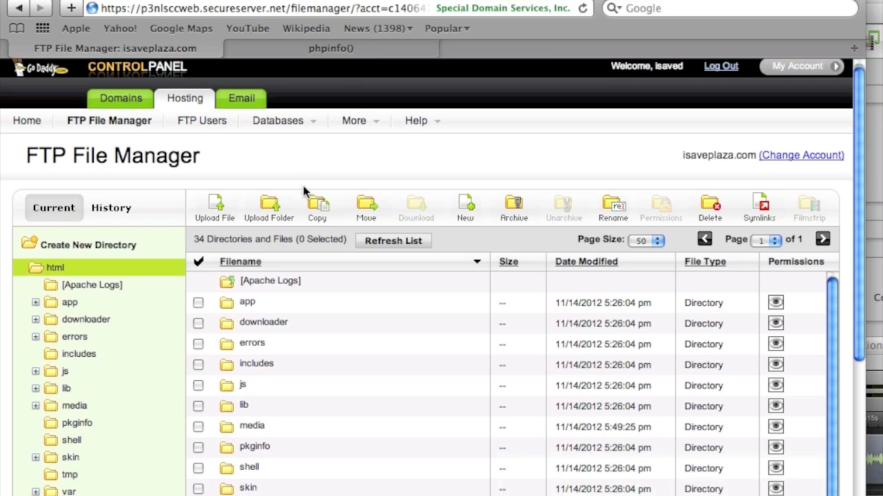
{"action": "scroll", "coordinate": [404, 362], "scroll_direction": "down", "scroll_amount": 5}
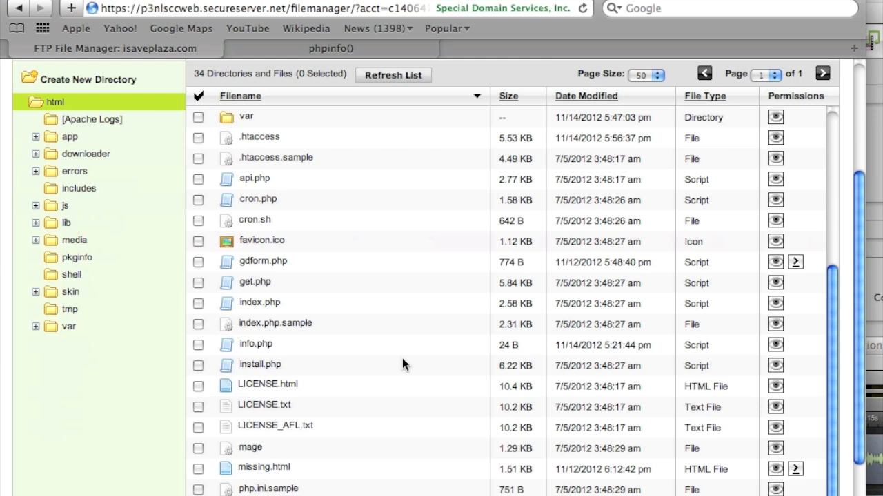
{"action": "left_click", "coordinate": [340, 55]}
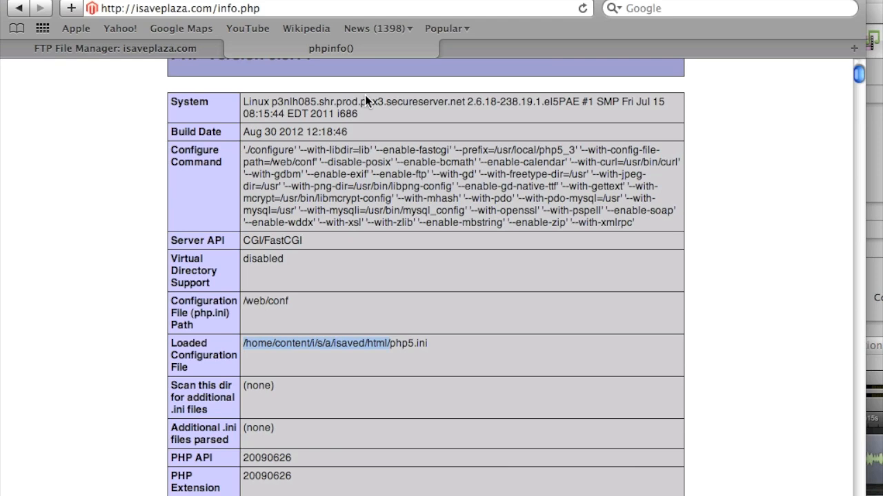
Reload info.php and search for tmp to see upload_tmp_dir still reads tmp, then return to FTP.
{"action": "left_click", "coordinate": [583, 9]}
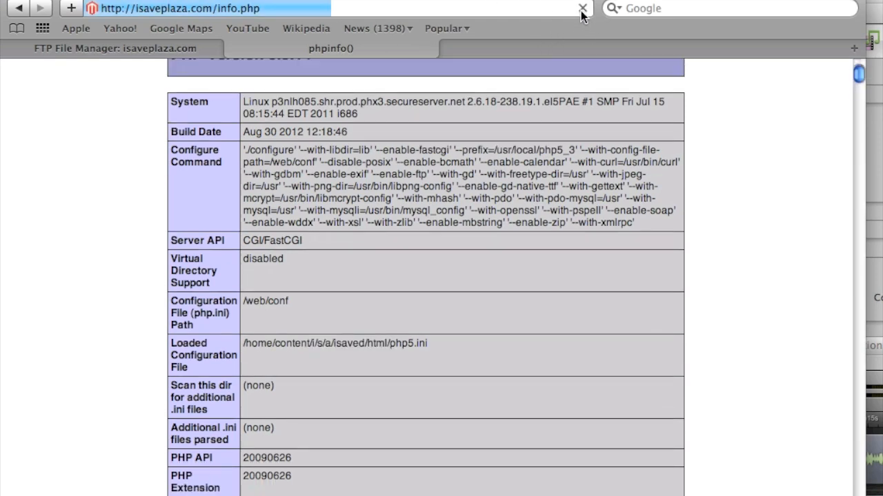
{"action": "key", "text": "super+f"}
{"action": "type", "text": "tmp"}
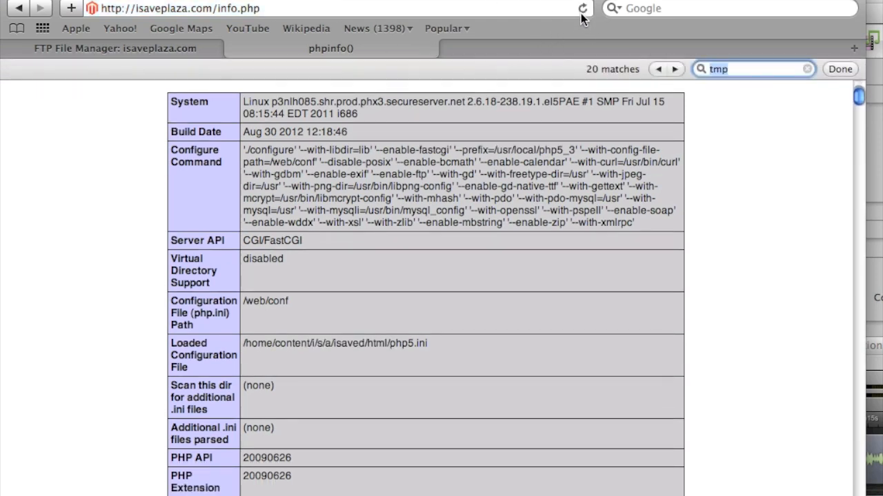
{"action": "left_click", "coordinate": [674, 69]}
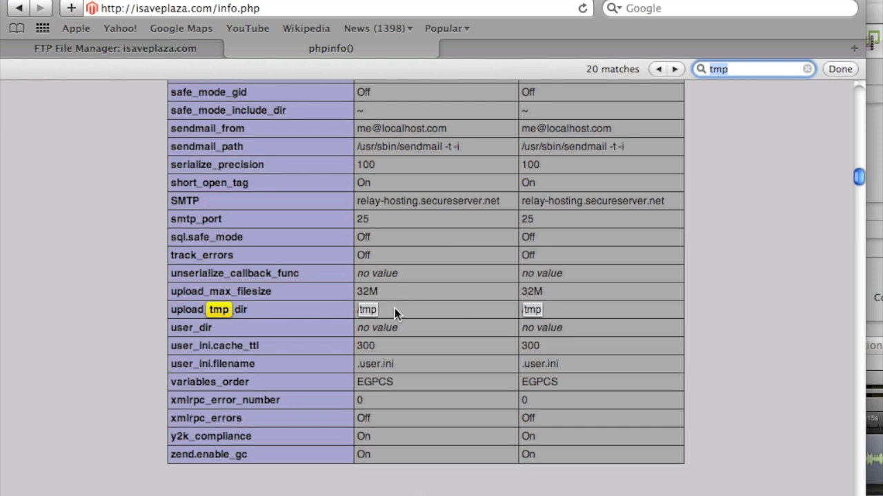
{"action": "left_click", "coordinate": [115, 45]}
{"action": "scroll", "coordinate": [230, 275], "scroll_direction": "up", "scroll_amount": 2}
{"action": "scroll", "coordinate": [230, 275], "scroll_direction": "up", "scroll_amount": 3}
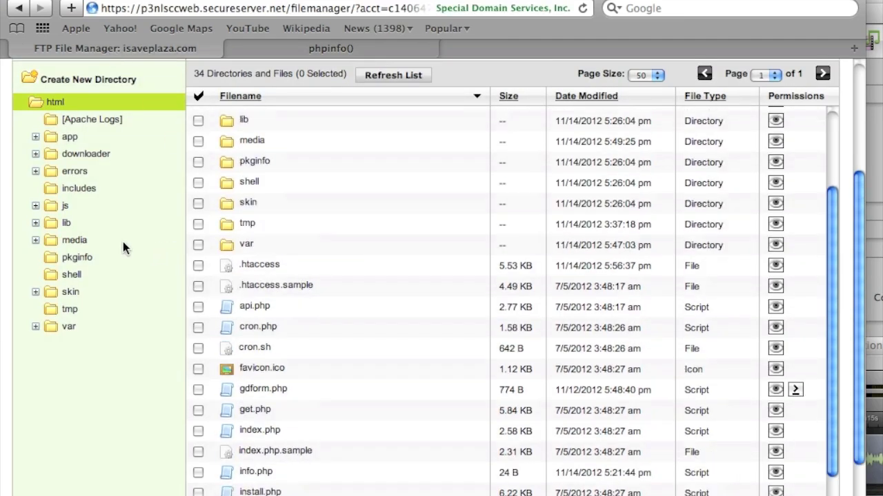
Open the media folder and create a new directory named tmp inside it.
{"action": "left_click", "coordinate": [74, 240]}
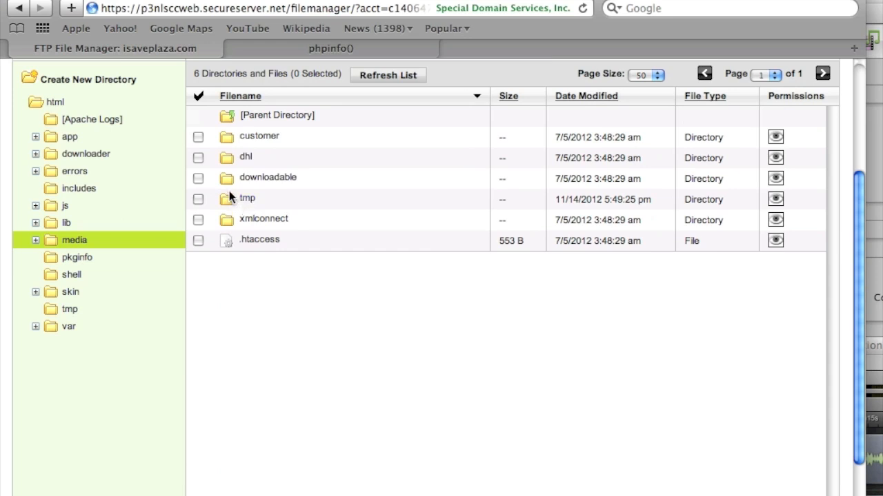
{"action": "scroll", "coordinate": [239, 248], "scroll_direction": "up", "scroll_amount": 3}
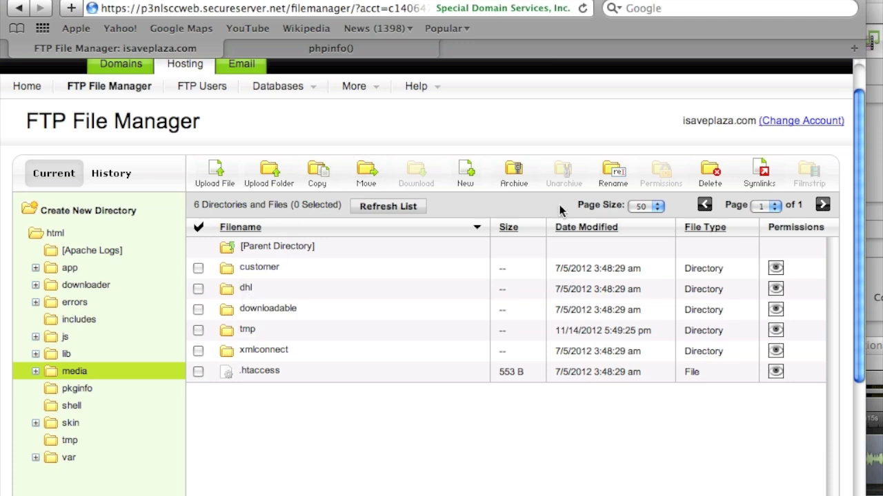
{"action": "left_click", "coordinate": [92, 213]}
{"action": "left_click", "coordinate": [400, 255]}
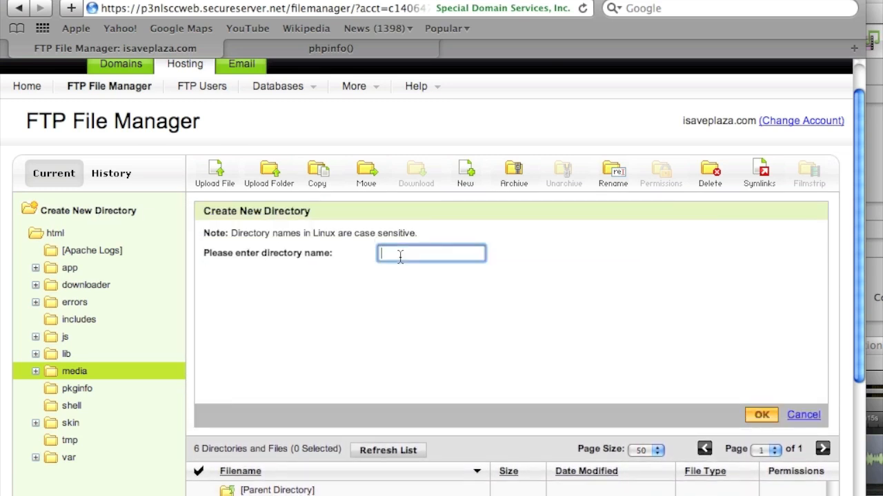
{"action": "type", "text": "tmp"}
{"action": "left_click", "coordinate": [758, 416]}
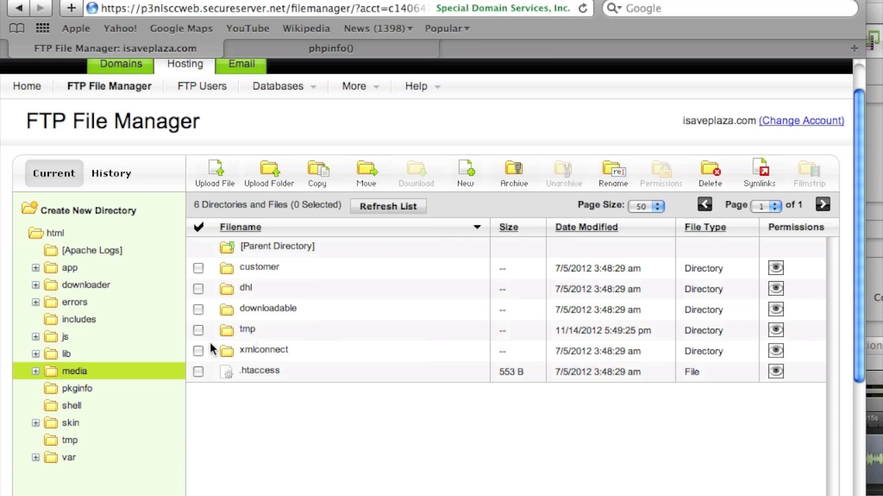
Open the .htaccess file in the html folder for editing.
{"action": "left_click", "coordinate": [46, 233]}
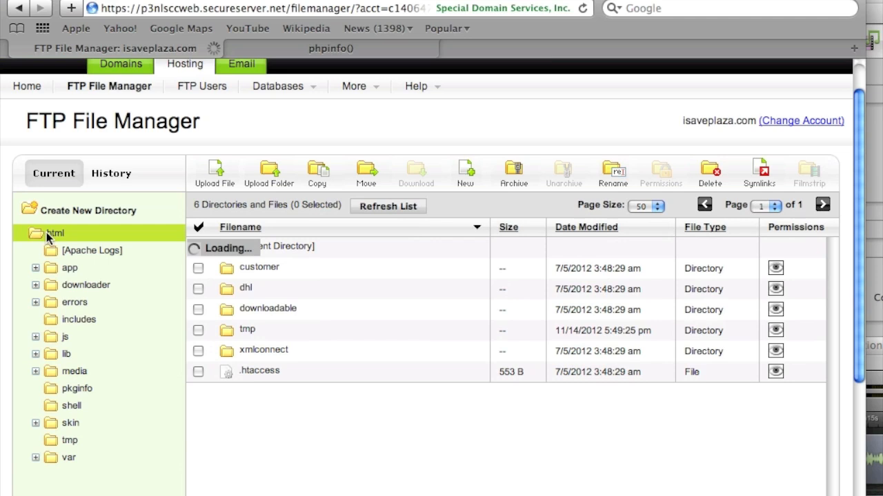
{"action": "scroll", "coordinate": [274, 398], "scroll_direction": "down", "scroll_amount": 2}
{"action": "scroll", "coordinate": [274, 398], "scroll_direction": "down", "scroll_amount": 2}
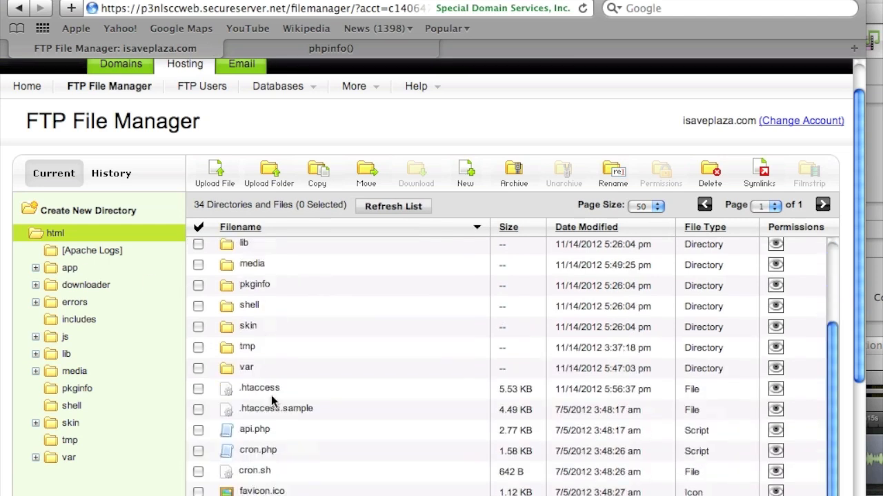
{"action": "left_click", "coordinate": [198, 389]}
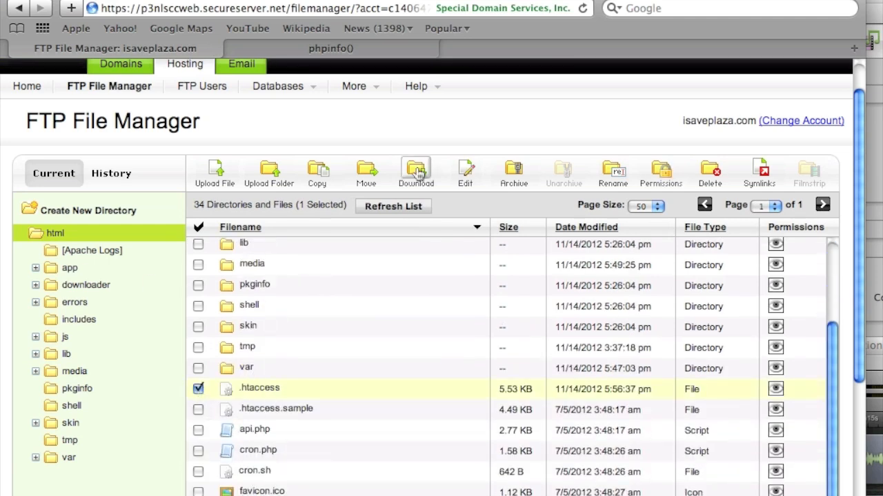
{"action": "left_click", "coordinate": [456, 171]}
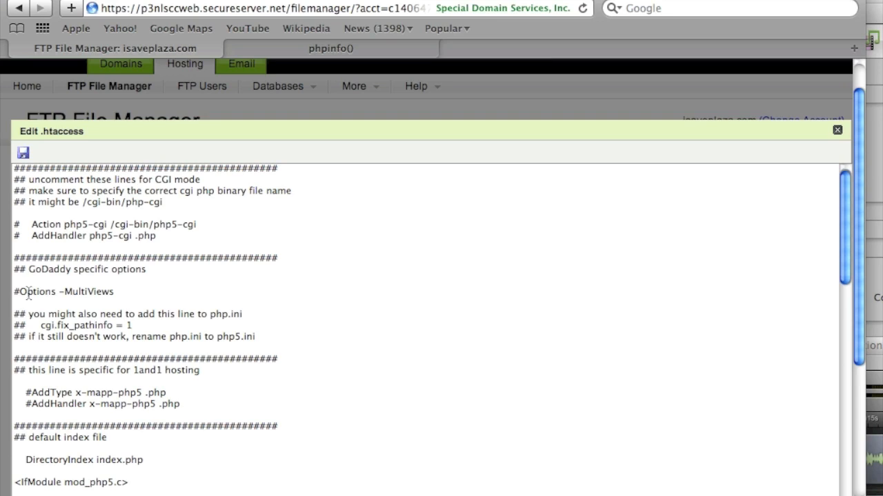
Copy the 'cgi.fix_pathinfo = 1' text in the .htaccess editor.
{"action": "left_click_drag", "start_coordinate": [134, 327], "coordinate": [40, 327]}
{"action": "right_click", "coordinate": [55, 328]}
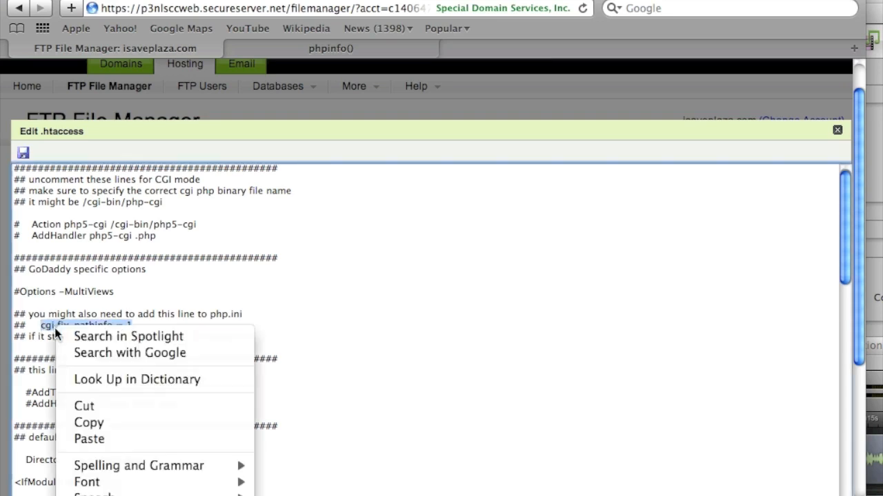
{"action": "left_click", "coordinate": [127, 426]}
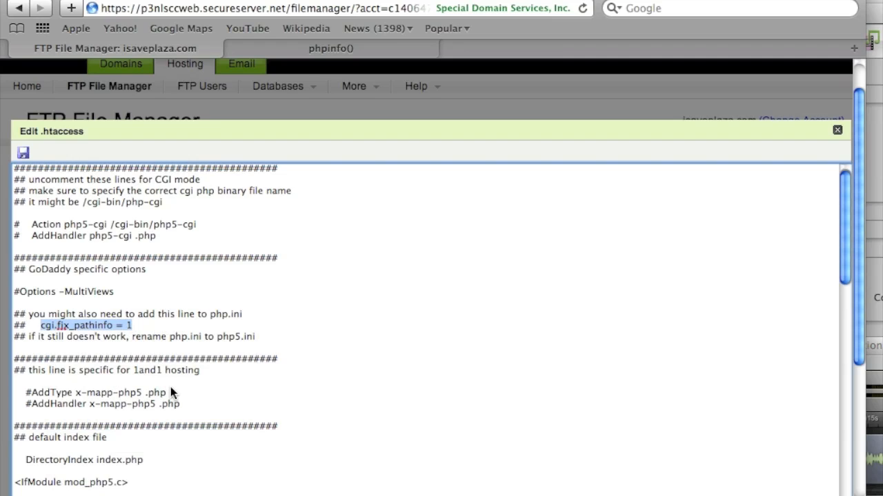
{"action": "scroll", "coordinate": [170, 388], "scroll_direction": "down", "scroll_amount": 1}
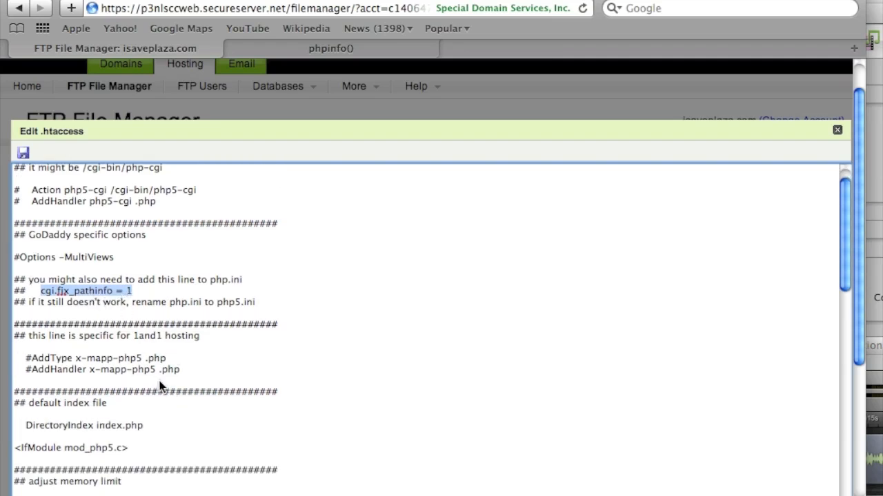
{"action": "scroll", "coordinate": [160, 383], "scroll_direction": "down", "scroll_amount": 15}
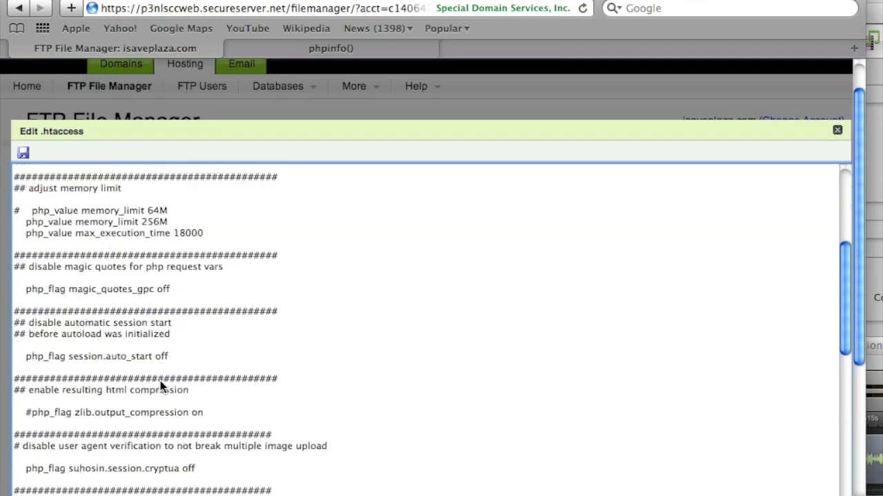
{"action": "scroll", "coordinate": [160, 386], "scroll_direction": "down", "scroll_amount": 7}
{"action": "scroll", "coordinate": [160, 387], "scroll_direction": "up", "scroll_amount": 2}
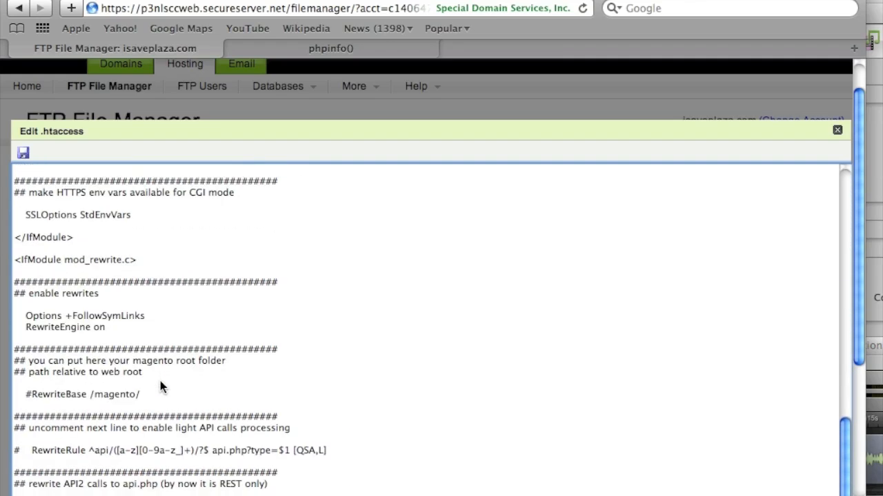
Uncomment RewriteBase, change /magento/ to /, then save and close .htaccess.
{"action": "double_click", "coordinate": [32, 393]}
{"action": "left_click", "coordinate": [20, 393]}
{"action": "key", "text": "Delete"}
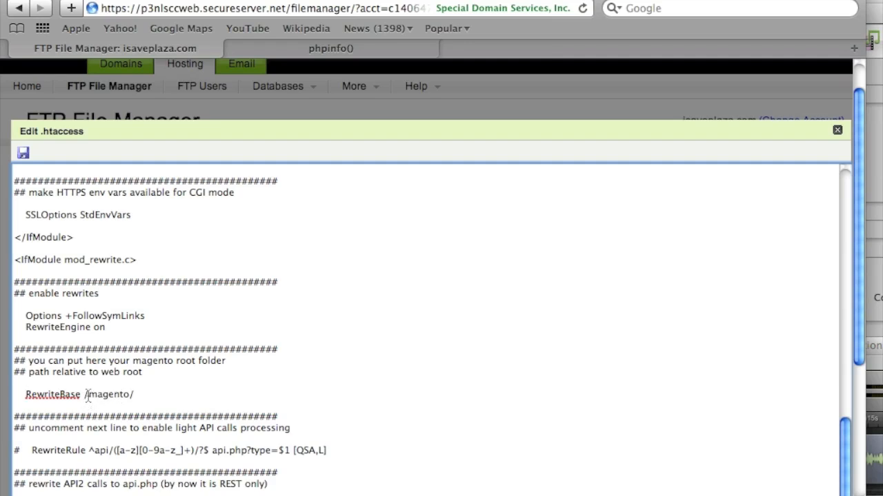
{"action": "left_click_drag", "start_coordinate": [86, 395], "coordinate": [148, 392]}
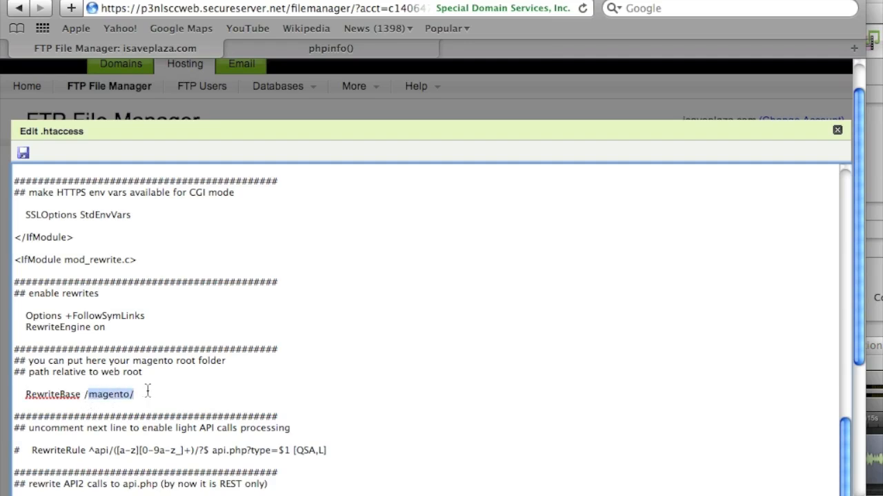
{"action": "type", "text": "/"}
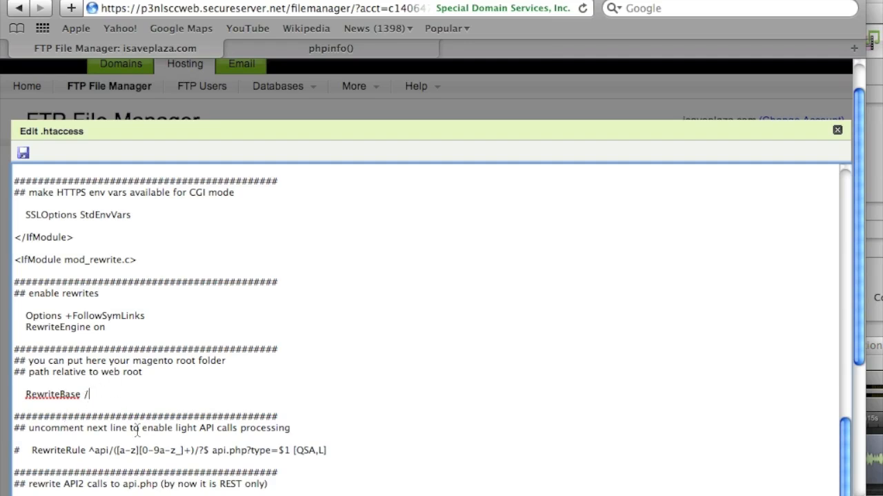
{"action": "scroll", "coordinate": [137, 431], "scroll_direction": "down", "scroll_amount": 4}
{"action": "scroll", "coordinate": [137, 430], "scroll_direction": "down", "scroll_amount": 2}
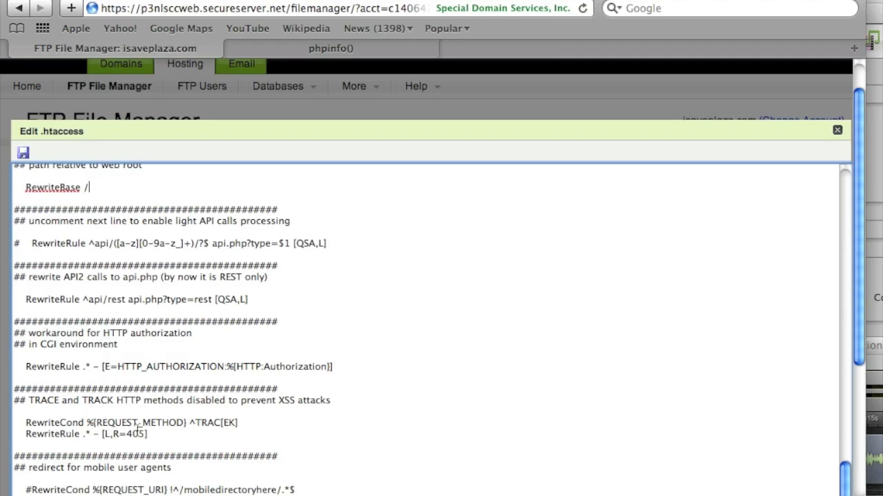
{"action": "scroll", "coordinate": [137, 431], "scroll_direction": "up", "scroll_amount": 3}
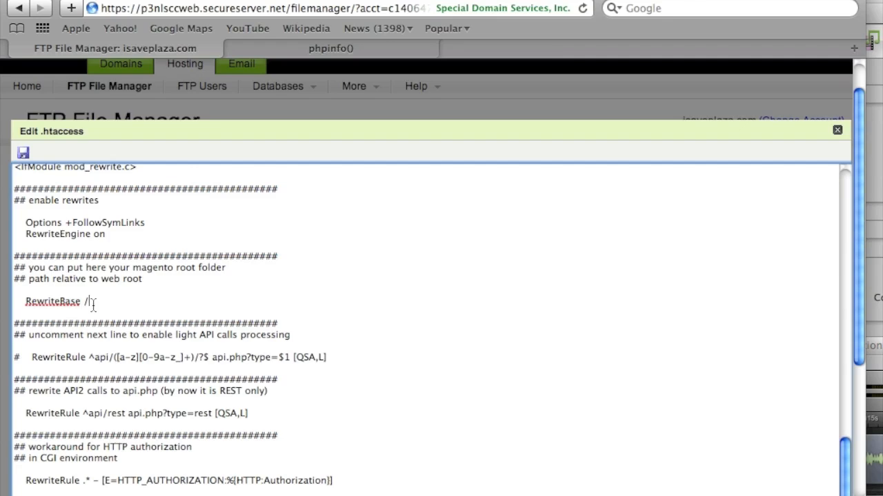
{"action": "scroll", "coordinate": [110, 329], "scroll_direction": "down", "scroll_amount": 3}
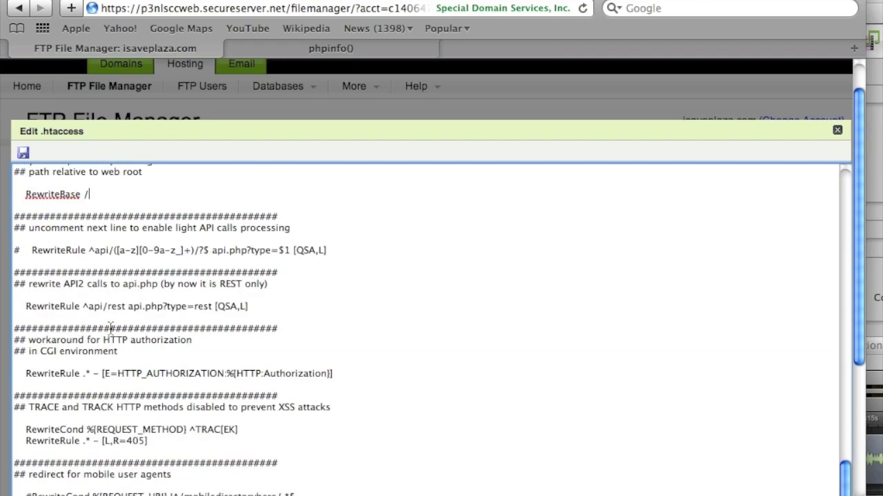
{"action": "scroll", "coordinate": [110, 329], "scroll_direction": "down", "scroll_amount": 10}
{"action": "scroll", "coordinate": [138, 345], "scroll_direction": "down", "scroll_amount": 5}
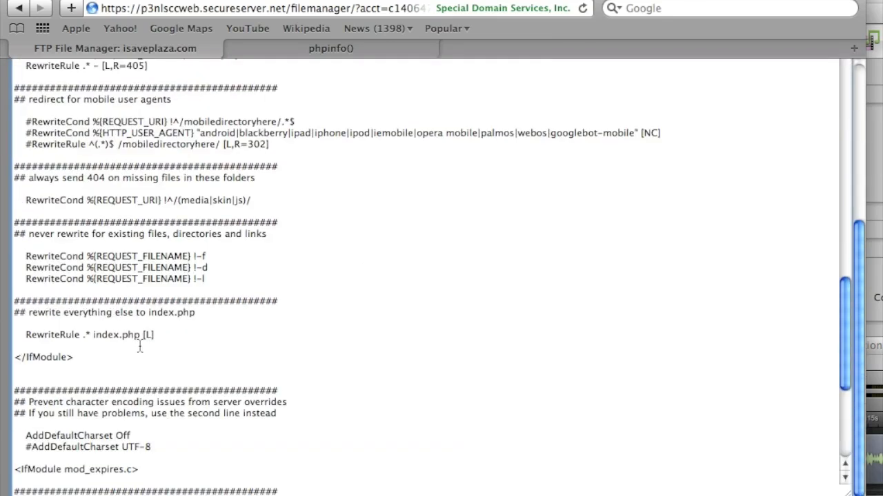
{"action": "scroll", "coordinate": [138, 345], "scroll_direction": "up", "scroll_amount": 20}
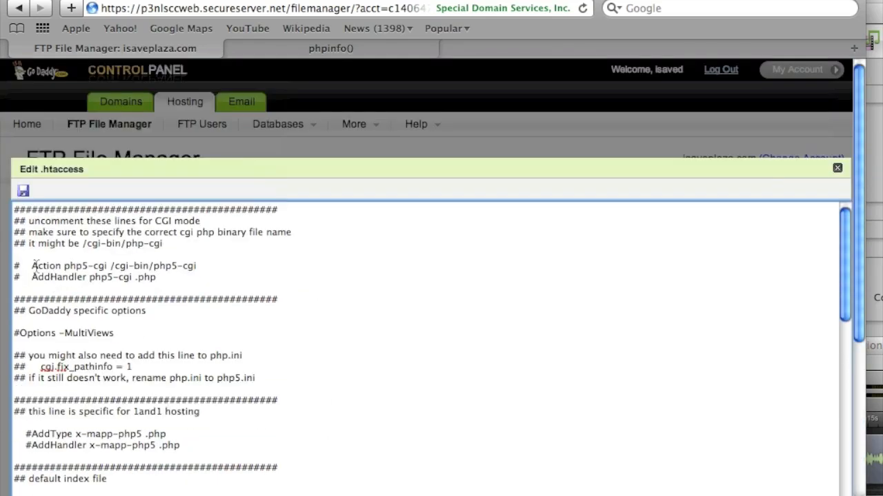
{"action": "left_click", "coordinate": [23, 191]}
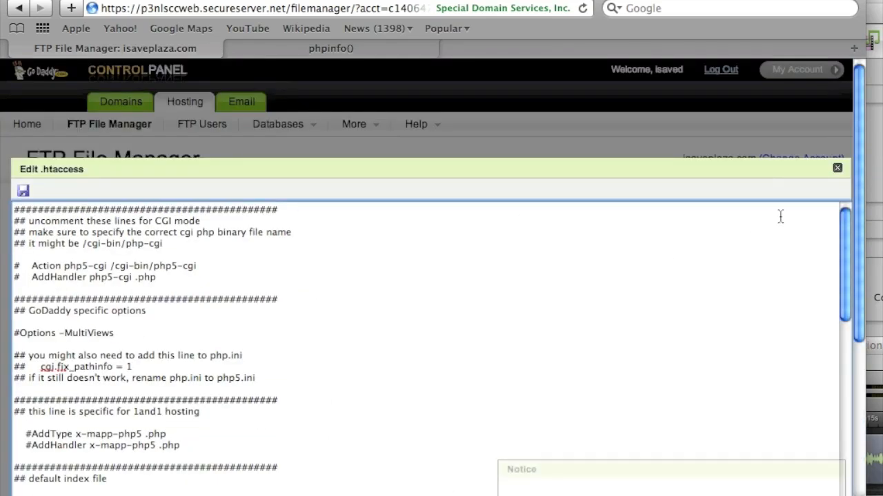
{"action": "left_click", "coordinate": [837, 169]}
Add 'cgi.fix_pathinfo = 1' below extension=mcrypt.so in php5.ini and save the file.
{"action": "scroll", "coordinate": [602, 317], "scroll_direction": "down", "scroll_amount": 10}
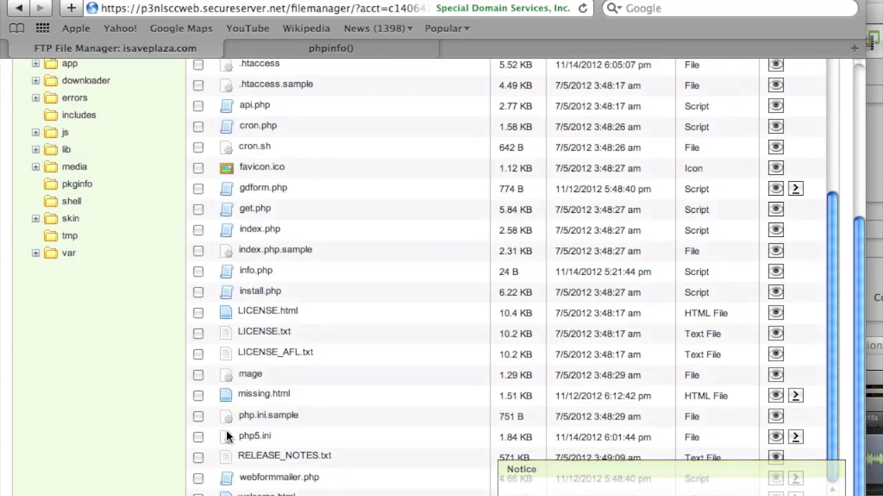
{"action": "left_click", "coordinate": [198, 438]}
{"action": "scroll", "coordinate": [415, 432], "scroll_direction": "up", "scroll_amount": 10}
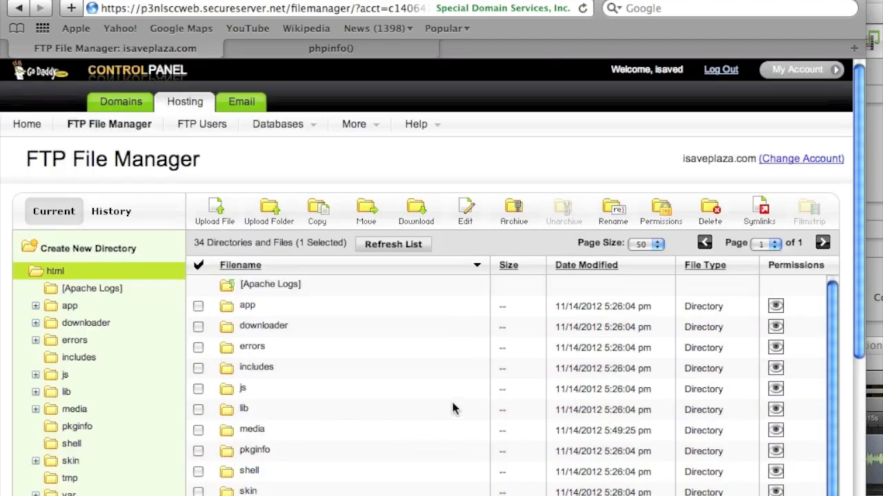
{"action": "left_click", "coordinate": [467, 210]}
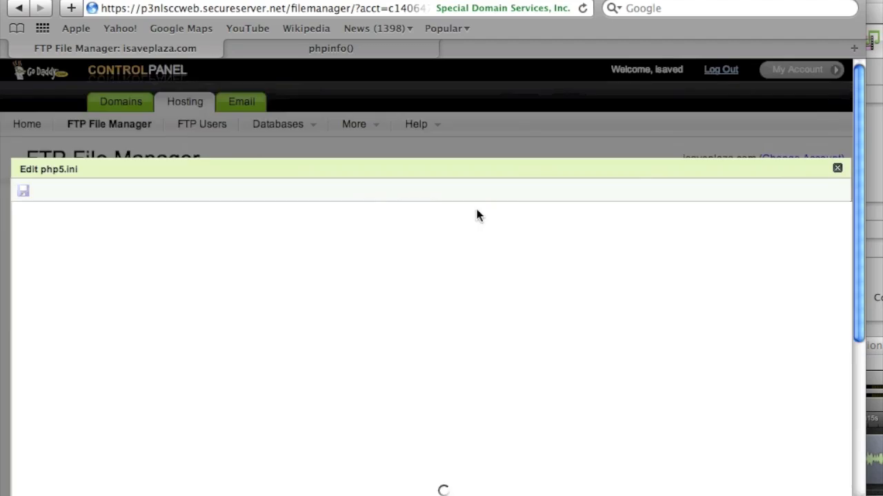
{"action": "scroll", "coordinate": [414, 315], "scroll_direction": "down", "scroll_amount": 10}
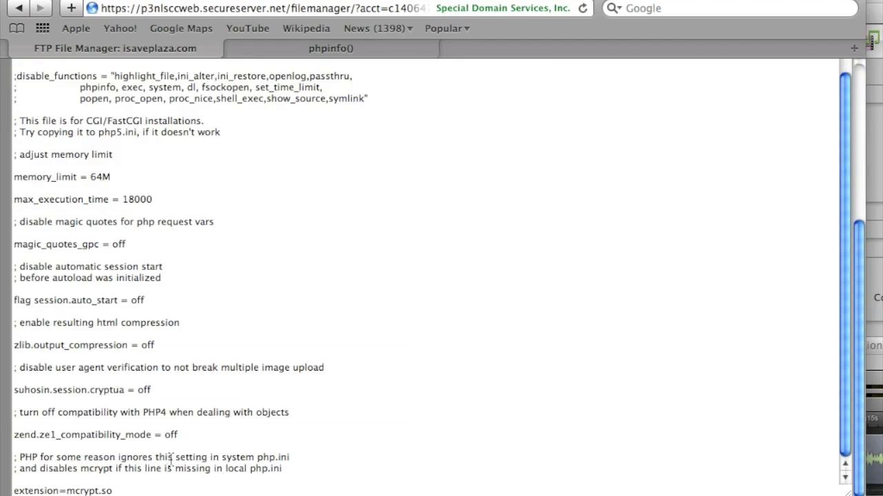
{"action": "left_click", "coordinate": [149, 491]}
{"action": "key", "text": "Return"}
{"action": "key", "text": "Return"}
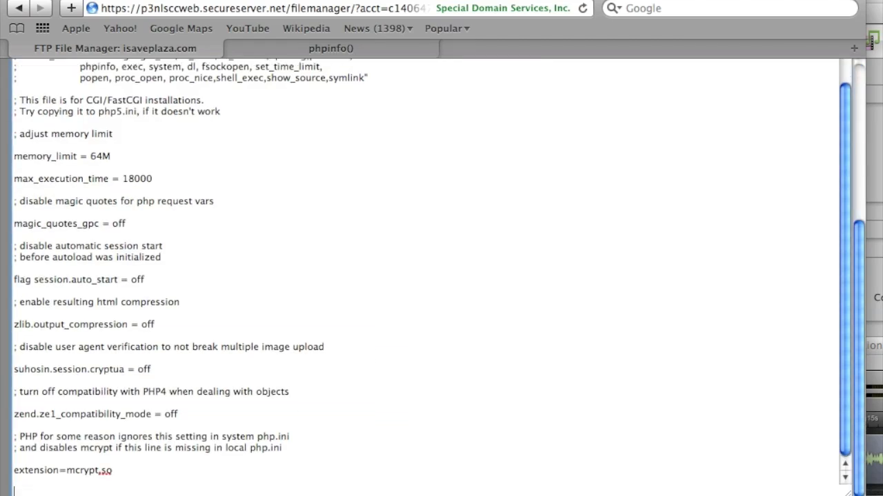
{"action": "type", "text": "cgi.fix_pathinfo = 1"}
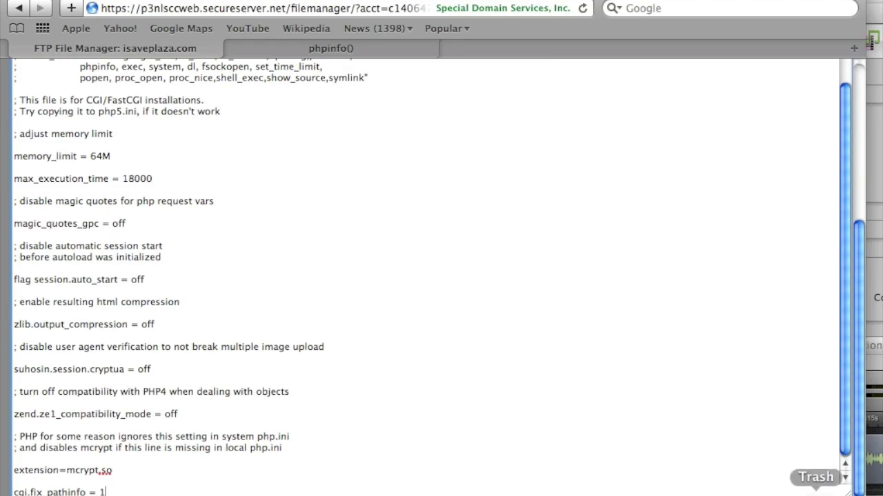
{"action": "scroll", "coordinate": [742, 318], "scroll_direction": "up", "scroll_amount": 20}
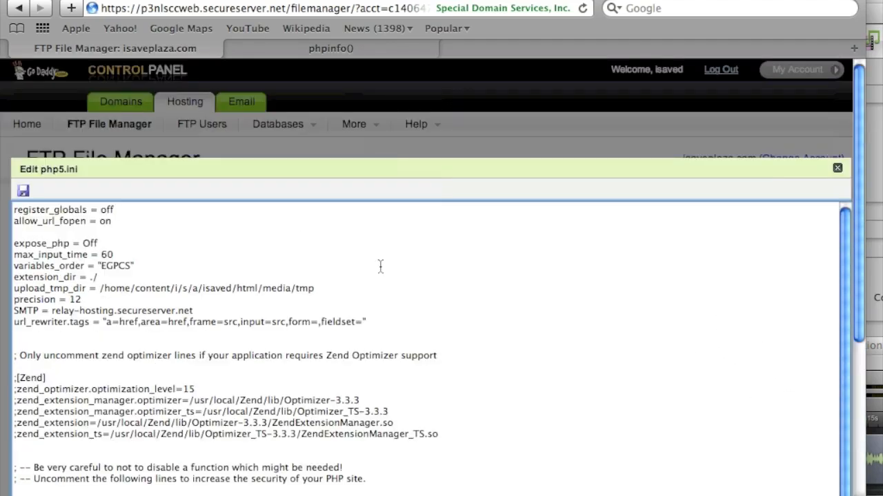
{"action": "left_click", "coordinate": [20, 193]}
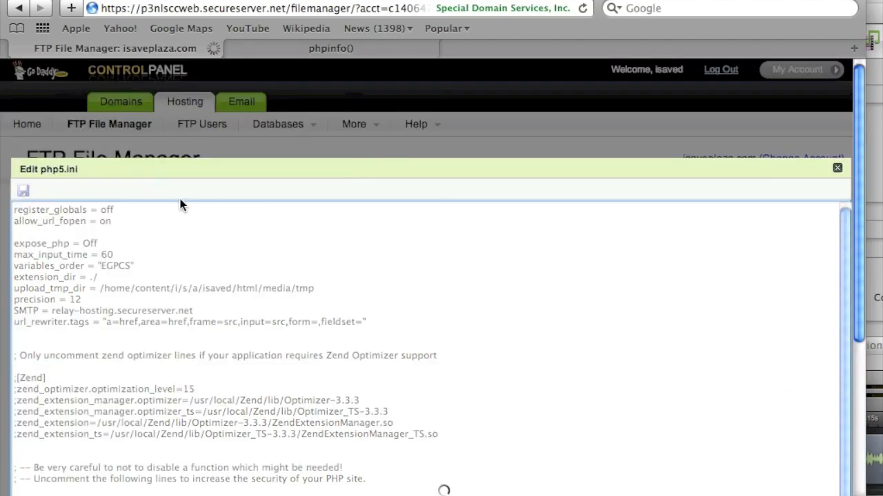
{"action": "left_click", "coordinate": [837, 168]}
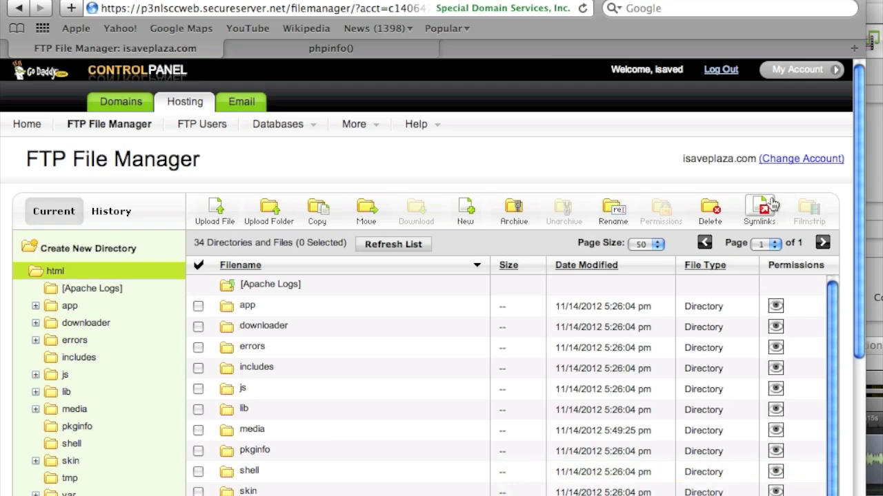
Confirm on the phpinfo page that upload_tmp_dir is the media tmp folder, then select info.php in the address.
{"action": "left_click", "coordinate": [392, 54]}
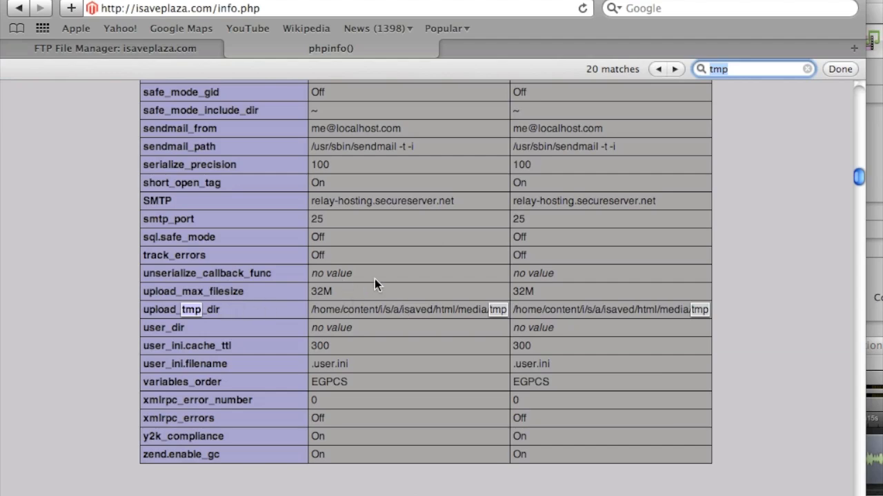
{"action": "left_click", "coordinate": [161, 53]}
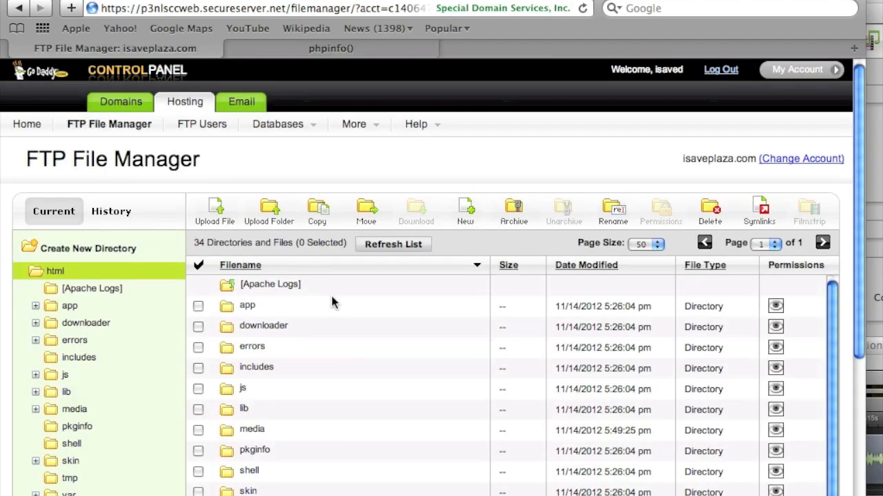
{"action": "left_click", "coordinate": [336, 54]}
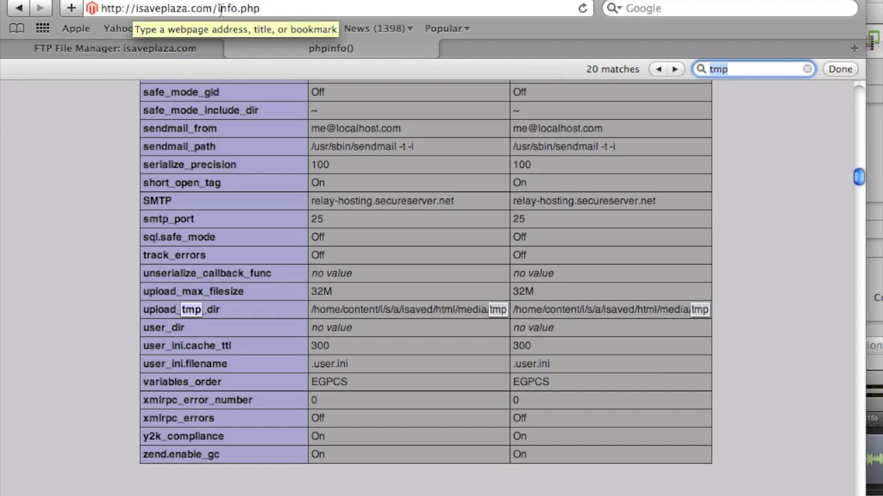
{"action": "left_click_drag", "start_coordinate": [217, 8], "coordinate": [301, 10]}
{"action": "left_click_drag", "start_coordinate": [213, 8], "coordinate": [301, 9]}
Load isaveplaza.com/install.php to open the Magento Installation Wizard.
{"action": "type", "text": "/install"}
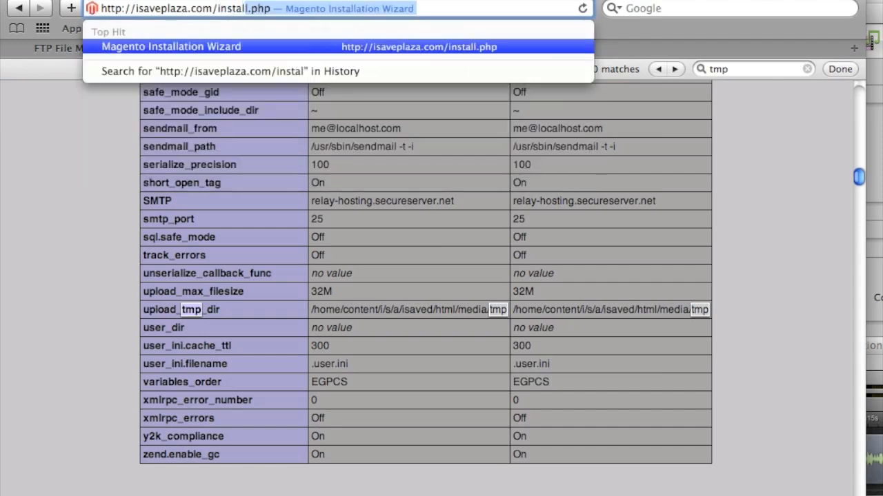
{"action": "key", "text": "Return"}
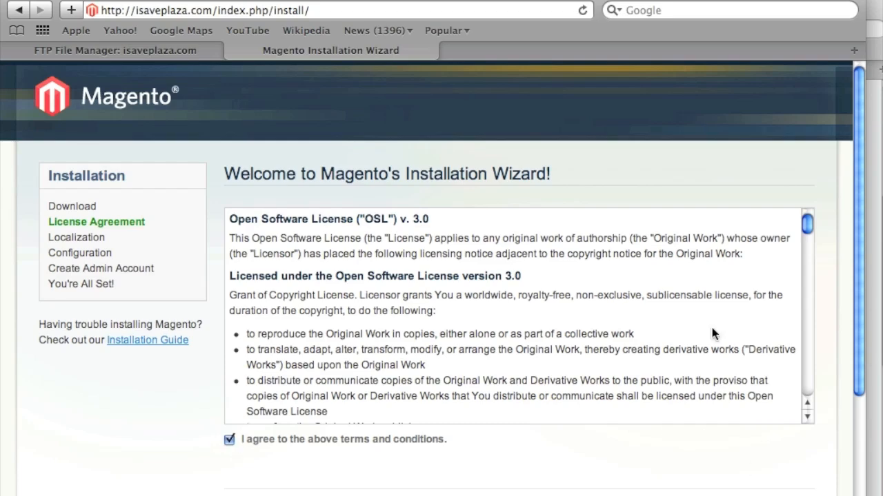
{"action": "left_click_drag", "start_coordinate": [808, 225], "coordinate": [754, 215]}
Accept the Magento license and continue with Pacific Standard Time and US Dollar.
{"action": "left_click", "coordinate": [784, 495]}
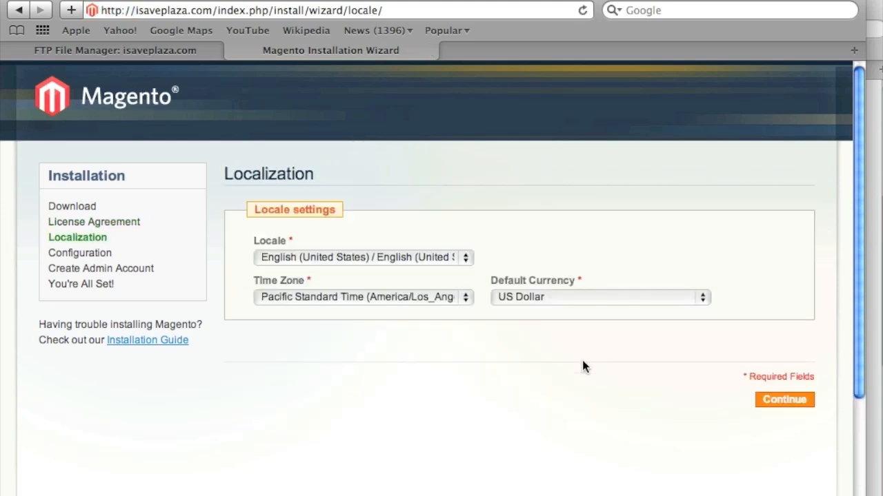
{"action": "left_click", "coordinate": [392, 298]}
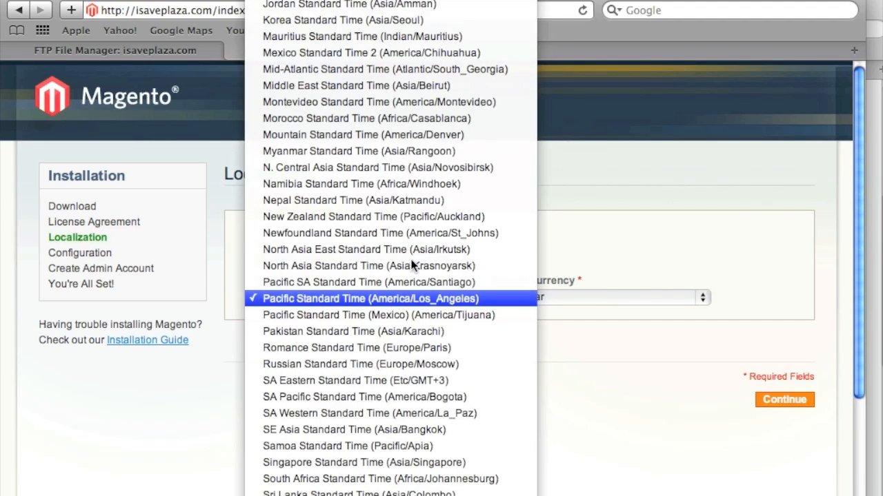
{"action": "left_click", "coordinate": [444, 302]}
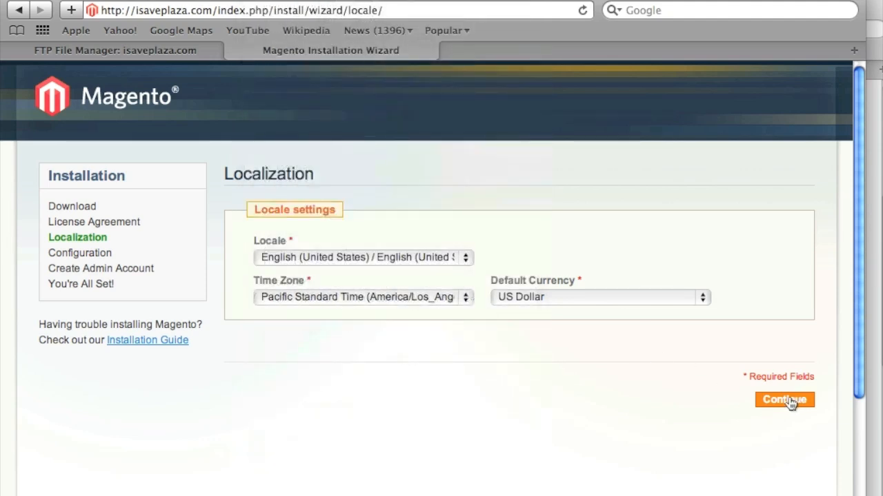
{"action": "left_click", "coordinate": [790, 402]}
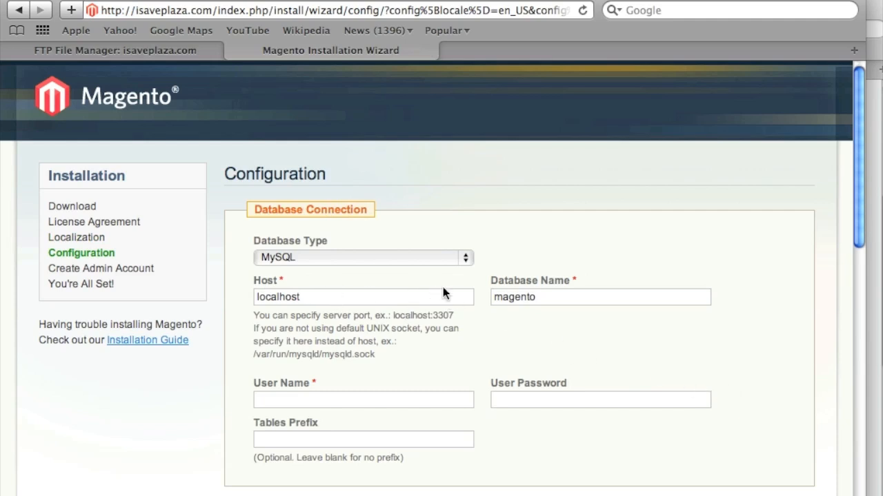
In GoDaddy, go to Databases > MySQL and start a new Add a MySQL Database form.
{"action": "left_click", "coordinate": [112, 47]}
{"action": "scroll", "coordinate": [166, 147], "scroll_direction": "up", "scroll_amount": 5}
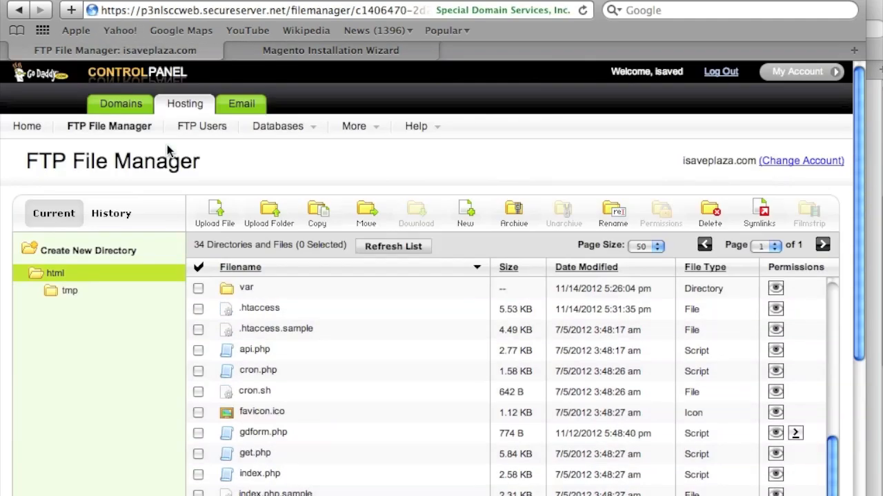
{"action": "mouse_move", "coordinate": [290, 132]}
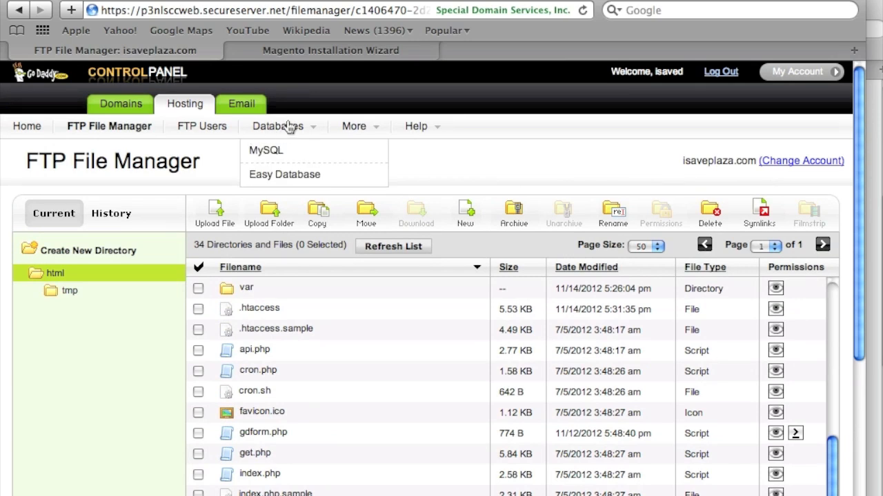
{"action": "left_click", "coordinate": [279, 158]}
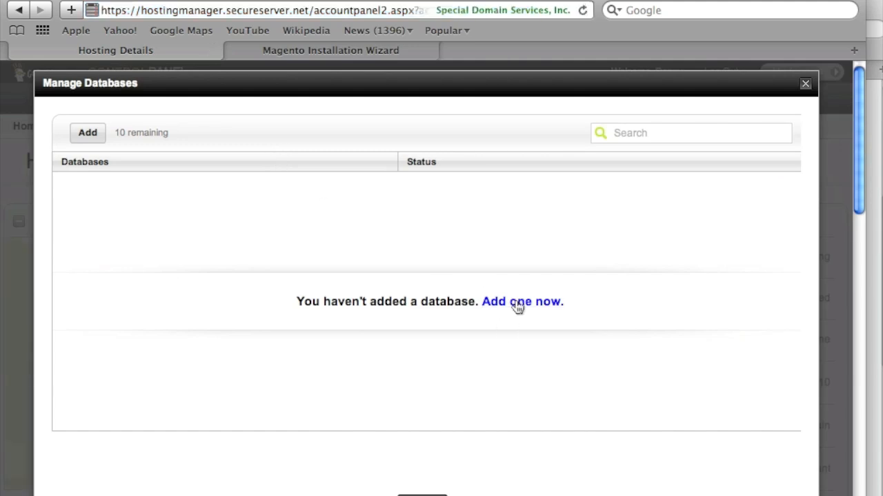
{"action": "left_click", "coordinate": [517, 303]}
{"action": "left_click", "coordinate": [302, 252]}
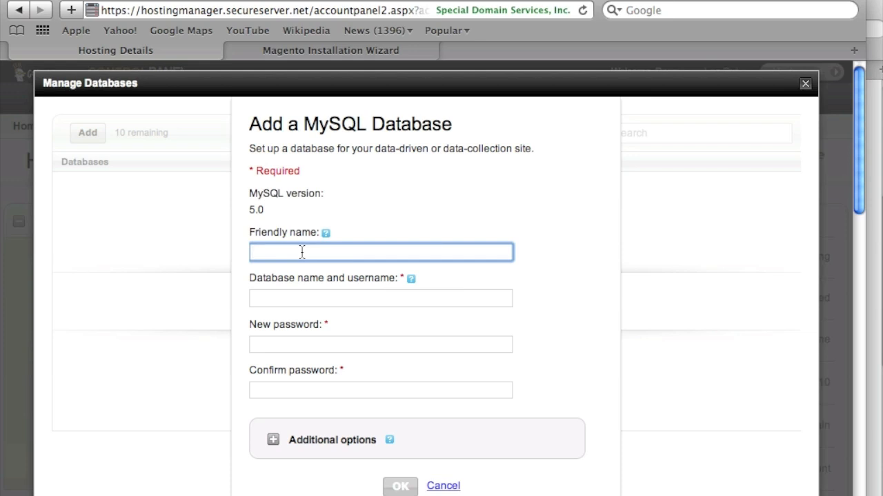
Create MySQL database mystoresdb with friendly name magento_db and the database password.
{"action": "type", "text": "magento_db"}
{"action": "left_click", "coordinate": [328, 303]}
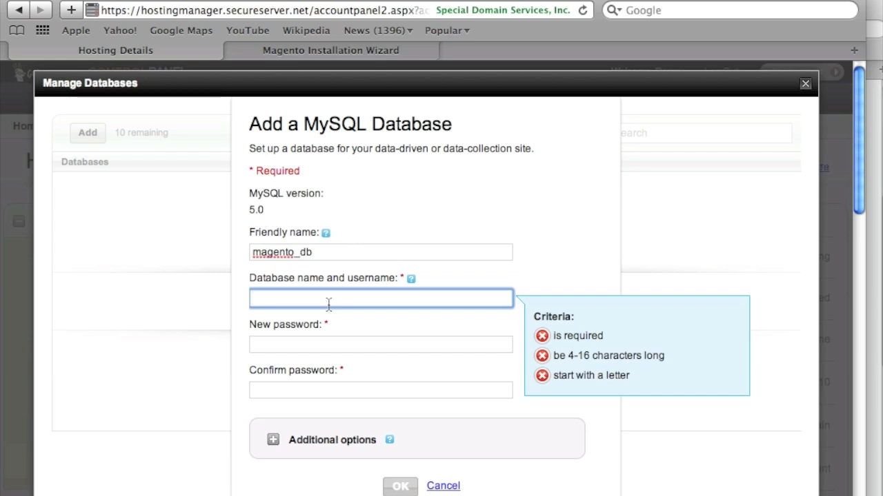
{"action": "type", "text": "mystor"}
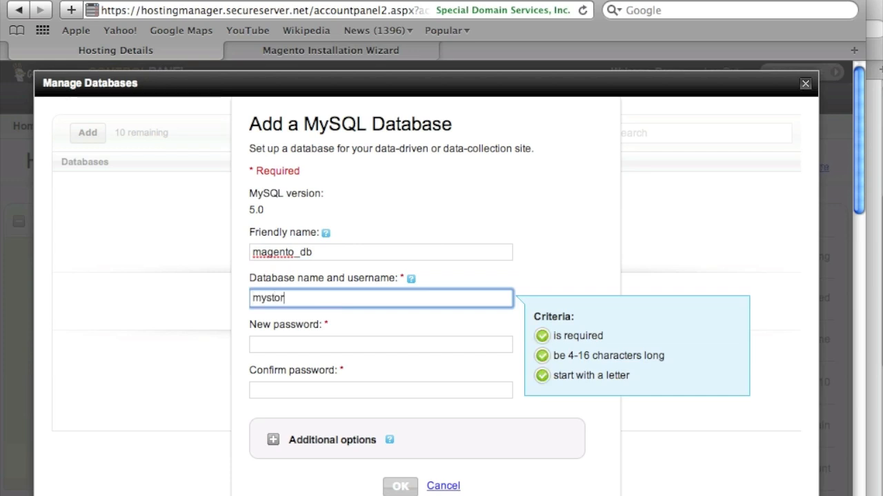
{"action": "type", "text": "esdb"}
{"action": "left_click", "coordinate": [338, 345]}
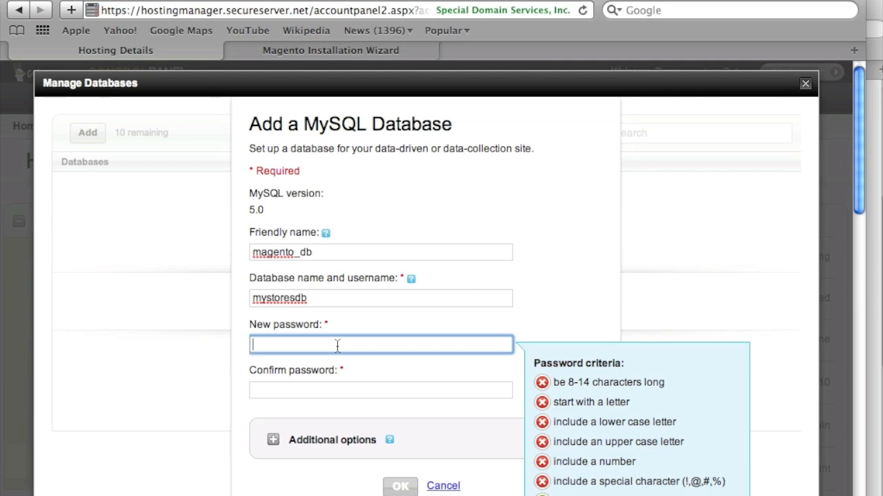
{"action": "type", "text": "•••••"}
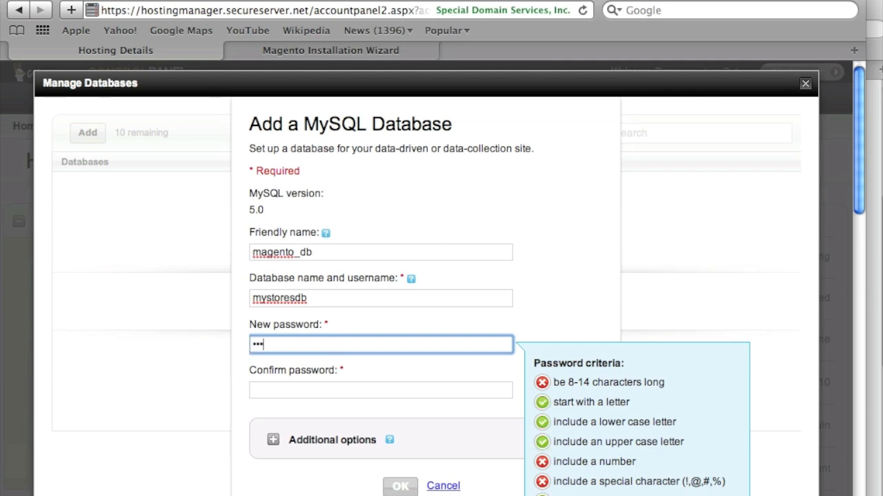
{"action": "type", "text": "•••••••••"}
{"action": "left_click", "coordinate": [315, 391]}
{"action": "type", "text": "••••••••••••••"}
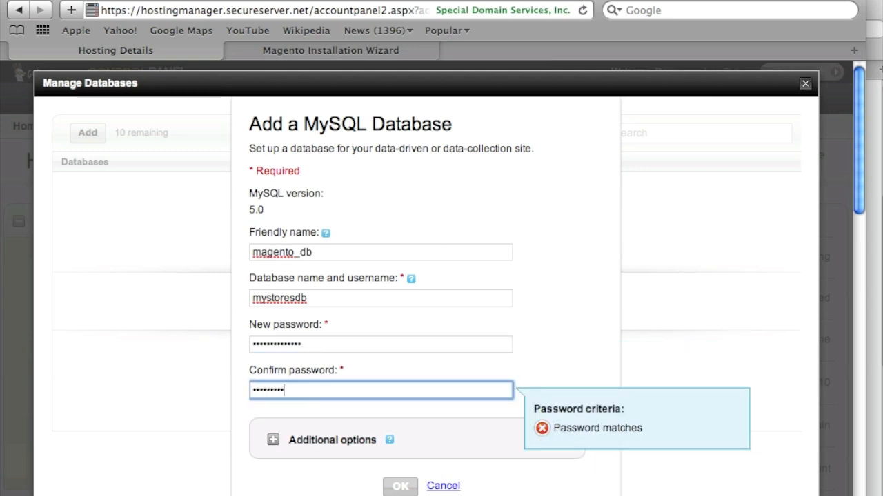
{"action": "type", "text": "•"}
{"action": "left_click", "coordinate": [403, 484]}
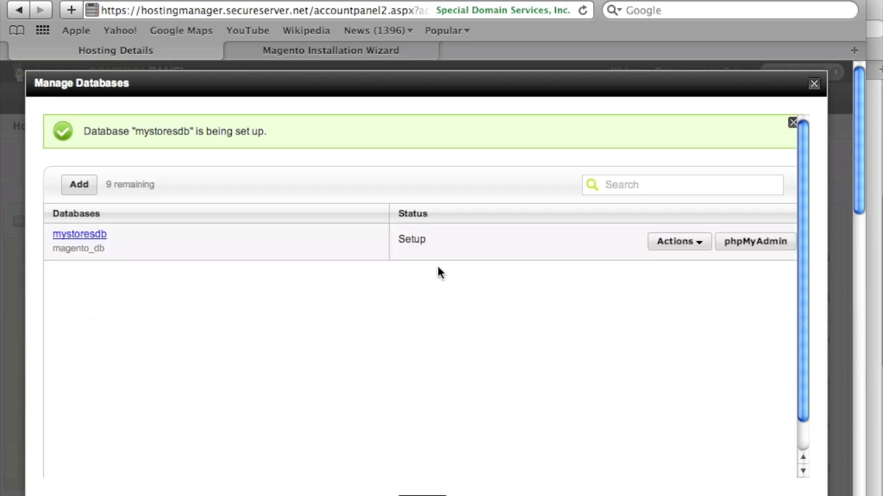
Open the Details of the mystoresdb database.
{"action": "left_click", "coordinate": [672, 241]}
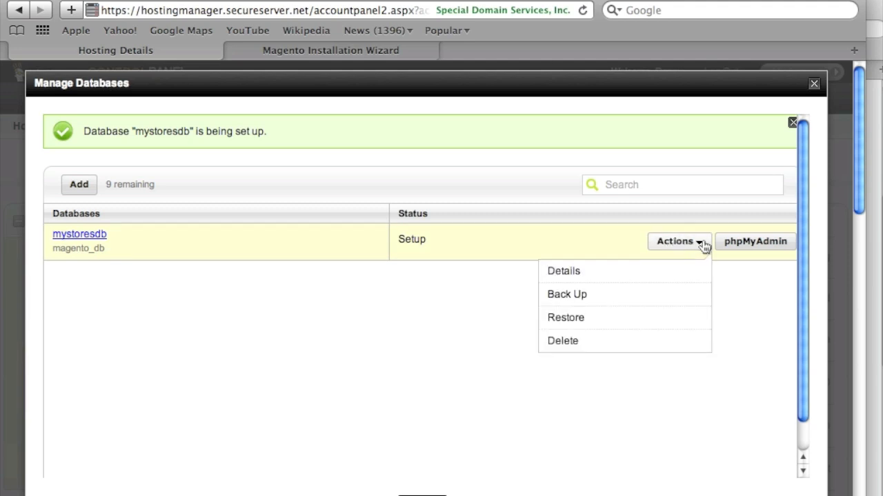
{"action": "left_click", "coordinate": [556, 278]}
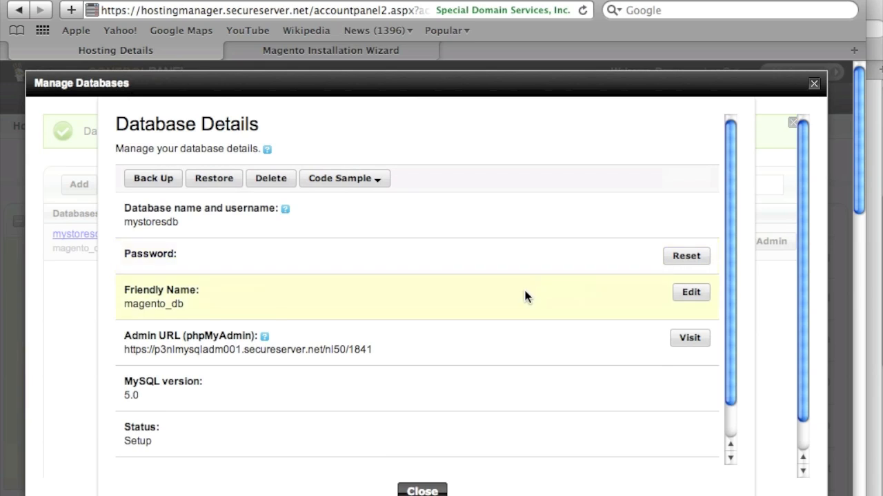
{"action": "scroll", "coordinate": [530, 301], "scroll_direction": "down", "scroll_amount": 2}
{"action": "scroll", "coordinate": [529, 302], "scroll_direction": "down", "scroll_amount": 1}
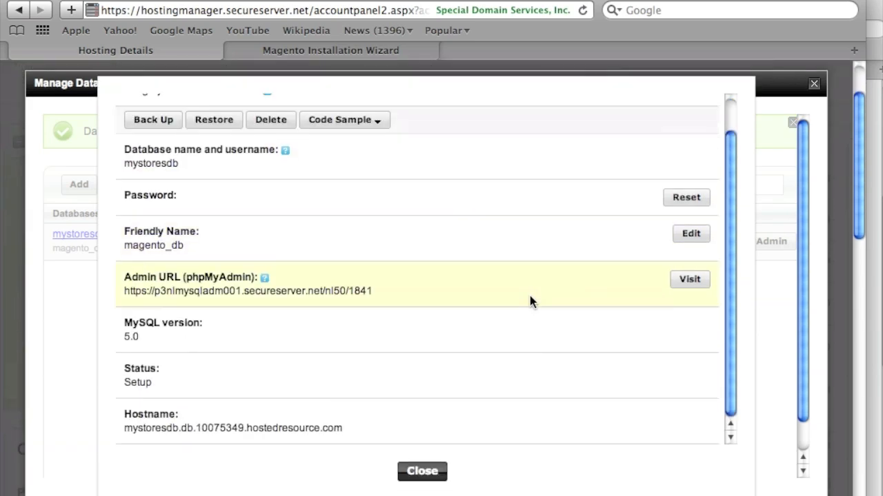
{"action": "scroll", "coordinate": [529, 301], "scroll_direction": "up", "scroll_amount": 1}
{"action": "scroll", "coordinate": [321, 377], "scroll_direction": "down", "scroll_amount": 2}
{"action": "scroll", "coordinate": [357, 435], "scroll_direction": "up", "scroll_amount": 1}
{"action": "scroll", "coordinate": [343, 420], "scroll_direction": "down", "scroll_amount": 1}
Copy the hostname mystoresdb.db.10075349.hostedresource.com for use in the Magento wizard.
{"action": "left_click_drag", "start_coordinate": [342, 449], "coordinate": [123, 450]}
{"action": "right_click", "coordinate": [138, 449]}
{"action": "left_click", "coordinate": [169, 495]}
{"action": "left_click", "coordinate": [326, 56]}
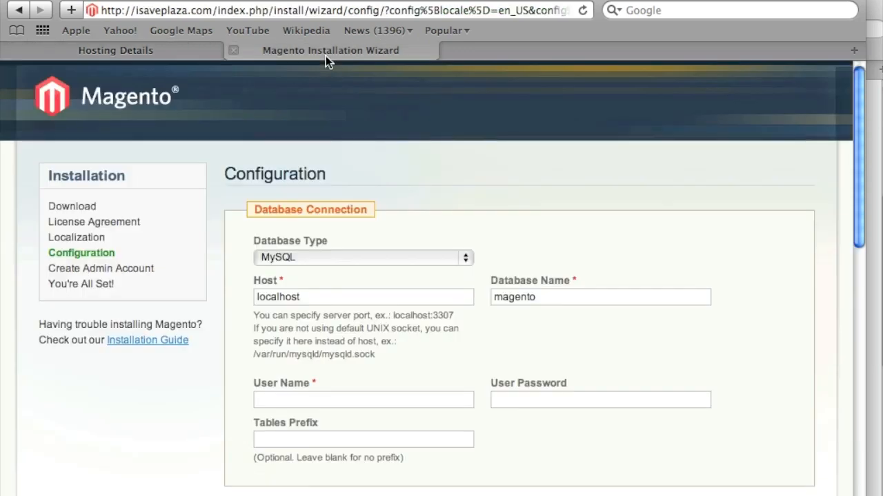
Replace the localhost Host value with the copied GoDaddy hostname.
{"action": "double_click", "coordinate": [305, 298]}
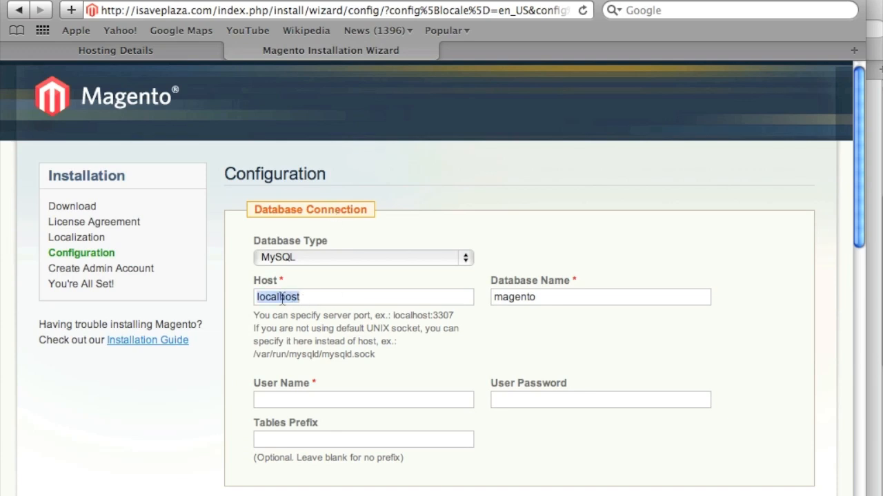
{"action": "right_click", "coordinate": [284, 297]}
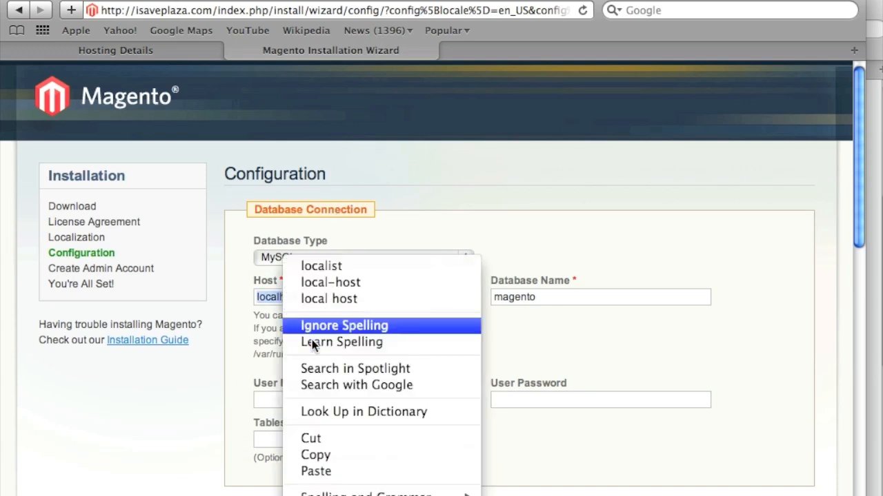
{"action": "left_click", "coordinate": [349, 473]}
Set the Database Name to mystoresdb, copied from GoDaddy's database details.
{"action": "left_click", "coordinate": [534, 301]}
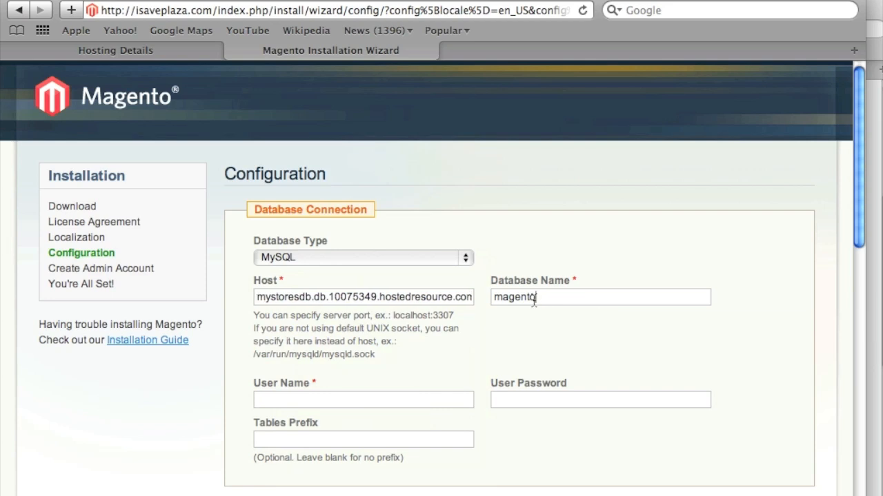
{"action": "double_click", "coordinate": [534, 301]}
{"action": "left_click", "coordinate": [110, 49]}
{"action": "right_click", "coordinate": [160, 222]}
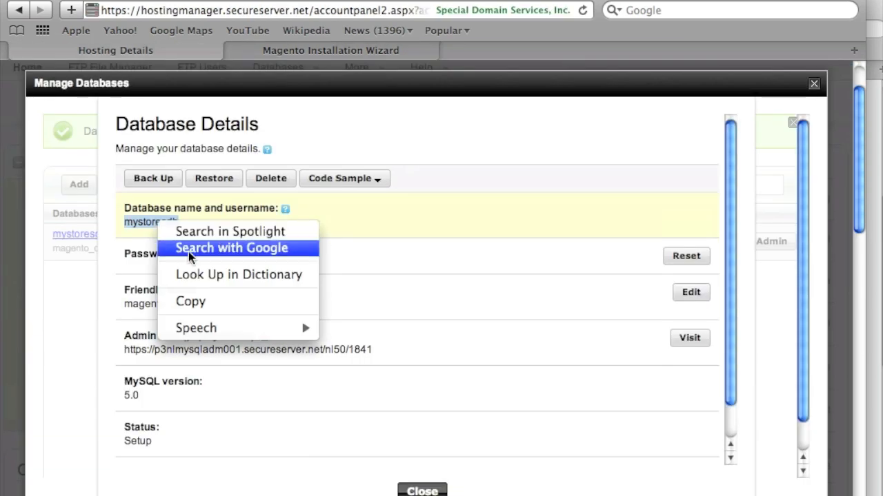
{"action": "left_click", "coordinate": [210, 303]}
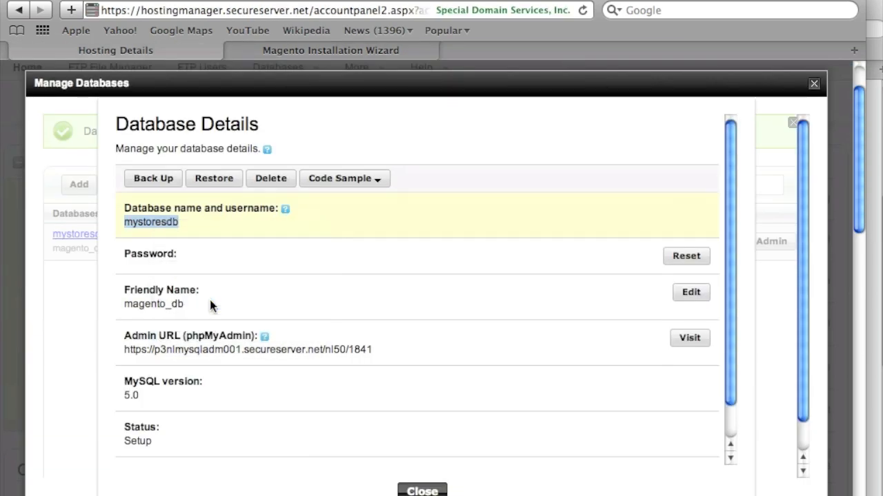
{"action": "left_click", "coordinate": [313, 51]}
{"action": "right_click", "coordinate": [529, 305]}
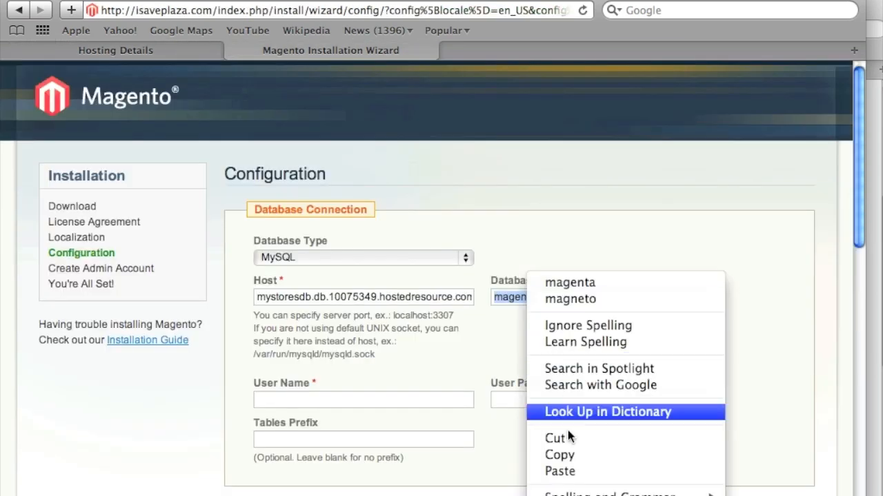
{"action": "left_click", "coordinate": [559, 471]}
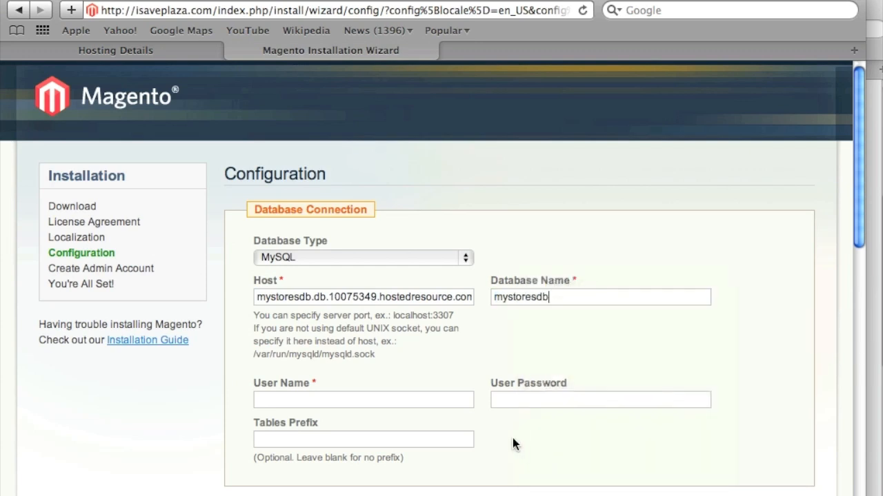
Enter mystoresdb as the User Name and type the database password.
{"action": "right_click", "coordinate": [365, 398]}
{"action": "left_click", "coordinate": [401, 438]}
{"action": "left_click", "coordinate": [527, 397]}
{"action": "type", "text": "•••••••••••"}
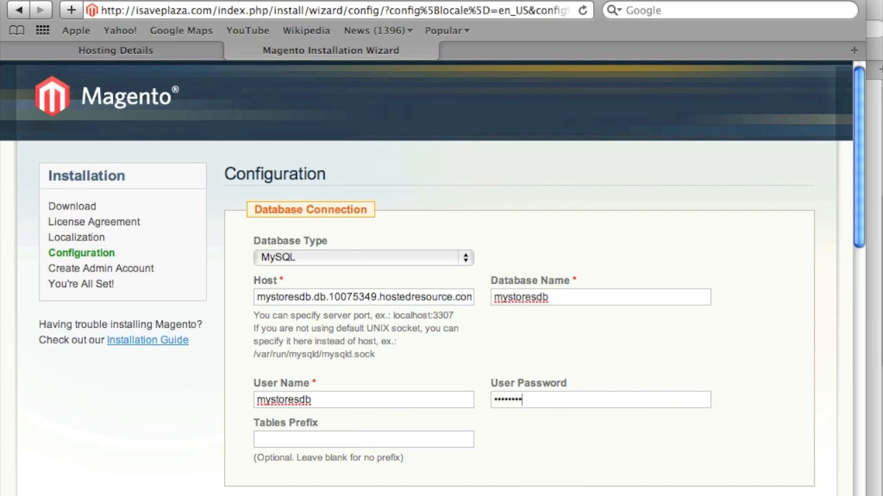
{"action": "type", "text": "•••"}
{"action": "scroll", "coordinate": [467, 445], "scroll_direction": "down", "scroll_amount": 5}
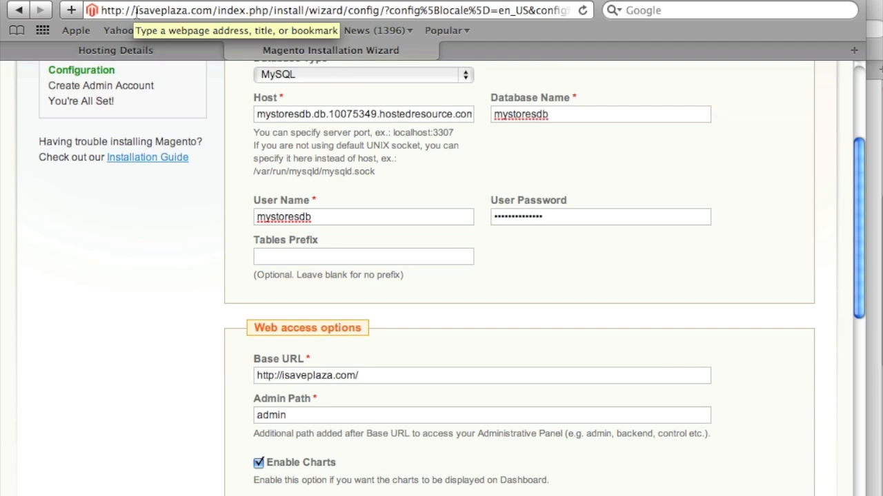
{"action": "left_click", "coordinate": [136, 11]}
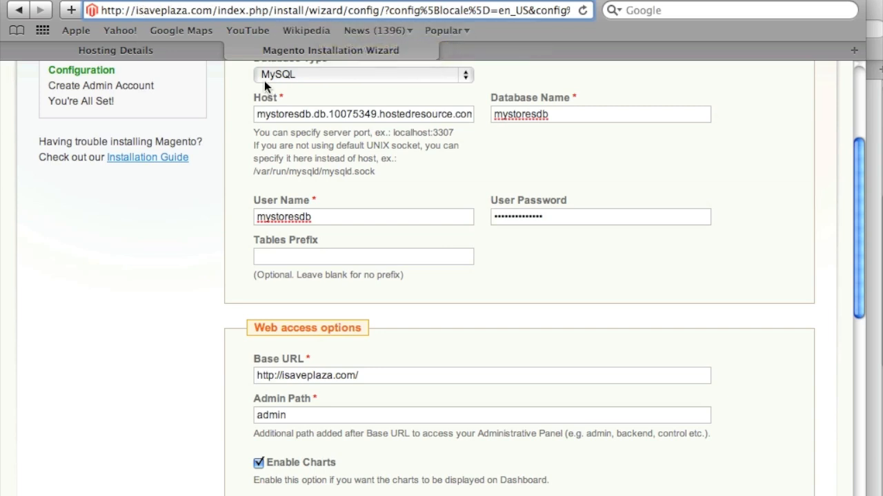
{"action": "scroll", "coordinate": [311, 290], "scroll_direction": "down", "scroll_amount": 5}
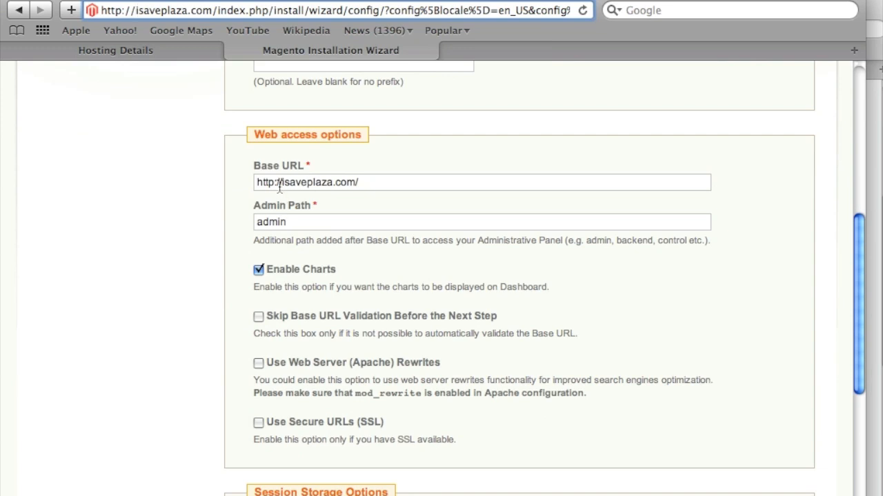
{"action": "left_click", "coordinate": [282, 182]}
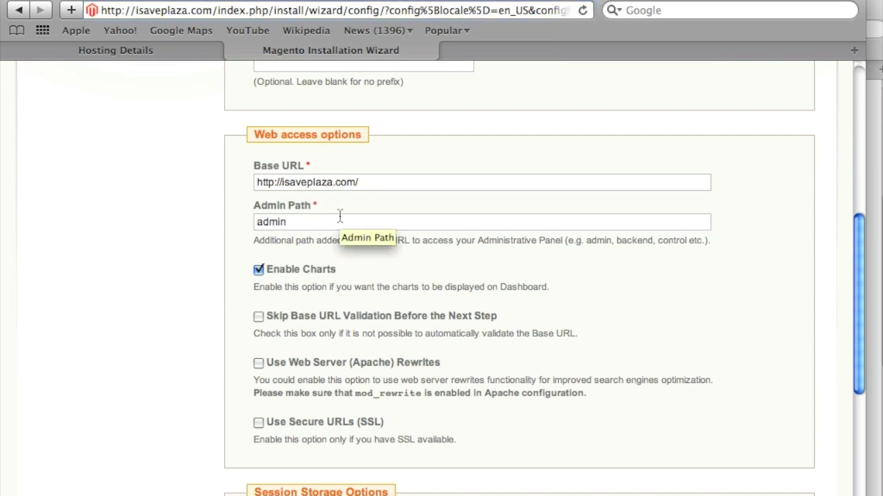
{"action": "type", "text": "www."}
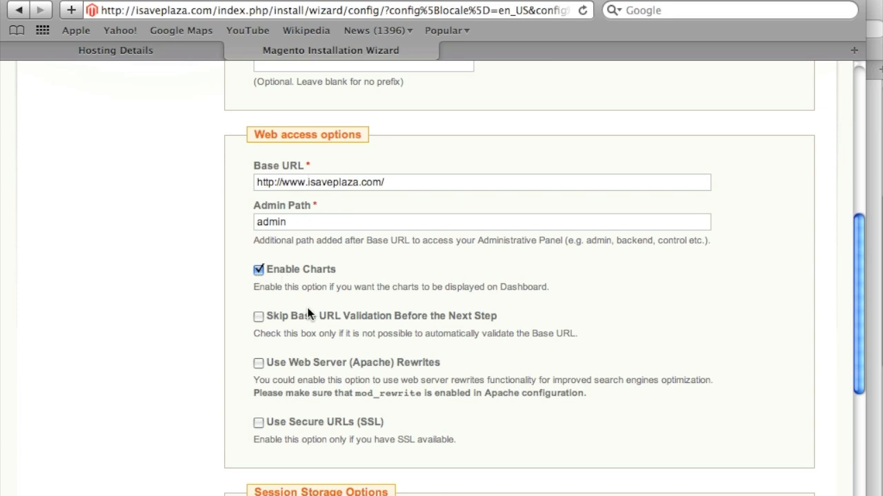
Enable Apache rewrites, leave Secure URLs (SSL) off, and review the session storage choices.
{"action": "left_click", "coordinate": [258, 364]}
{"action": "left_click", "coordinate": [255, 421]}
{"action": "scroll", "coordinate": [283, 418], "scroll_direction": "down", "scroll_amount": 3}
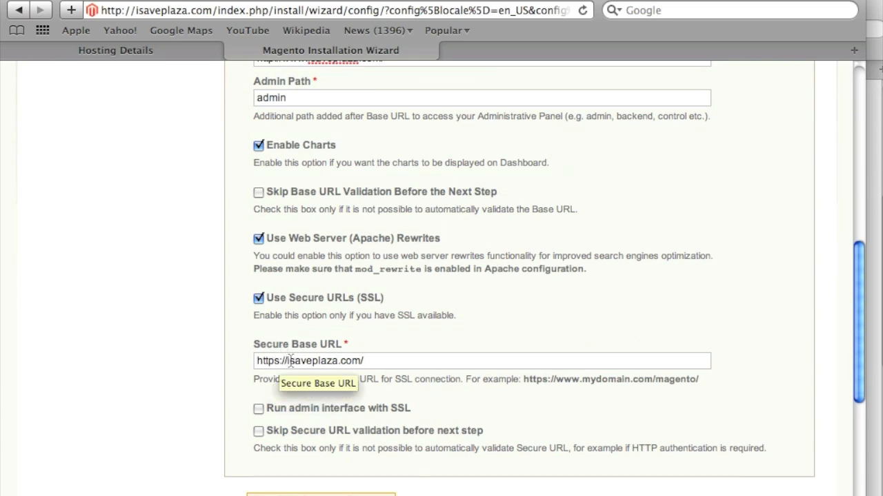
{"action": "scroll", "coordinate": [346, 380], "scroll_direction": "up", "scroll_amount": 3}
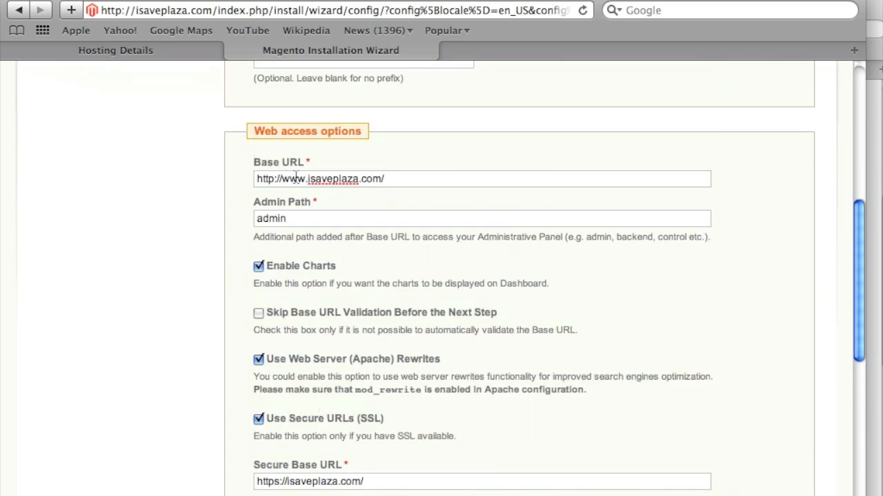
{"action": "scroll", "coordinate": [347, 361], "scroll_direction": "down", "scroll_amount": 5}
{"action": "left_click", "coordinate": [307, 212]}
{"action": "type", "text": "www."}
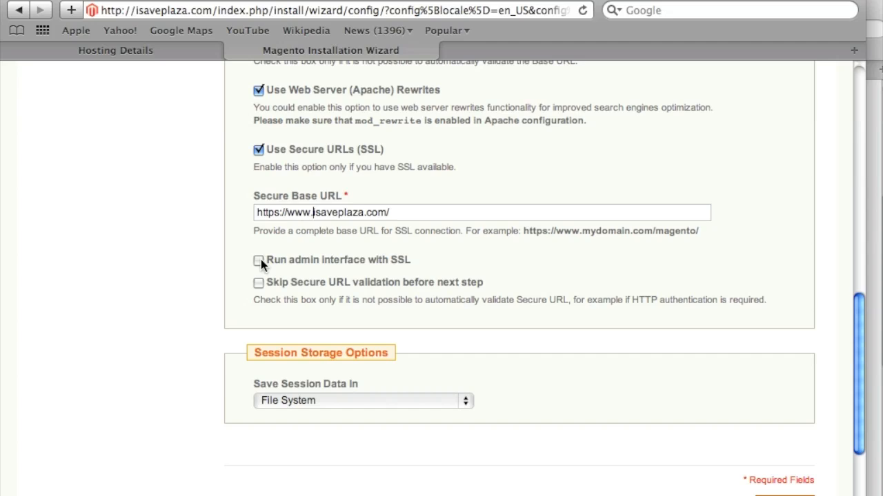
{"action": "left_click", "coordinate": [259, 149]}
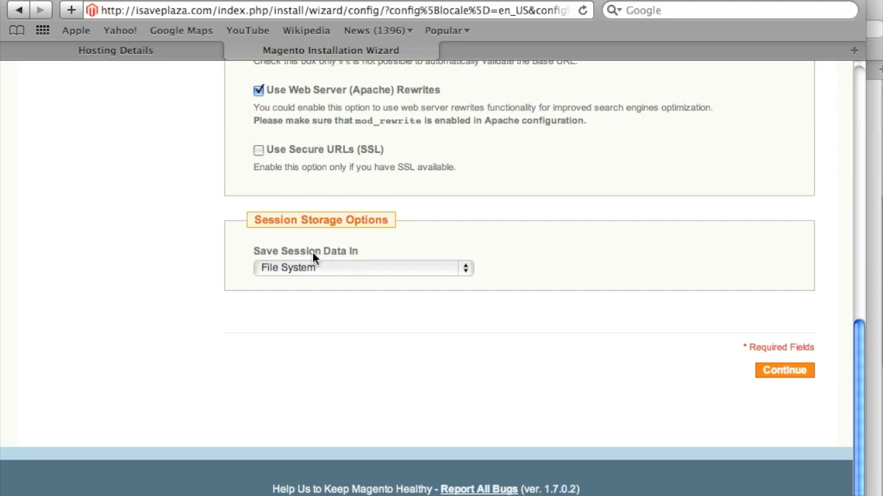
{"action": "left_click", "coordinate": [340, 269]}
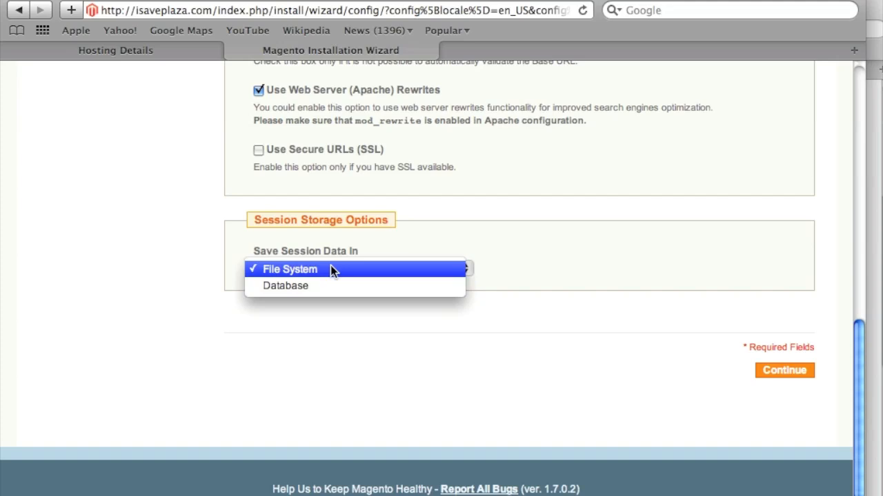
Leave session data saved in the File System and submit the Configuration page.
{"action": "left_click", "coordinate": [332, 270]}
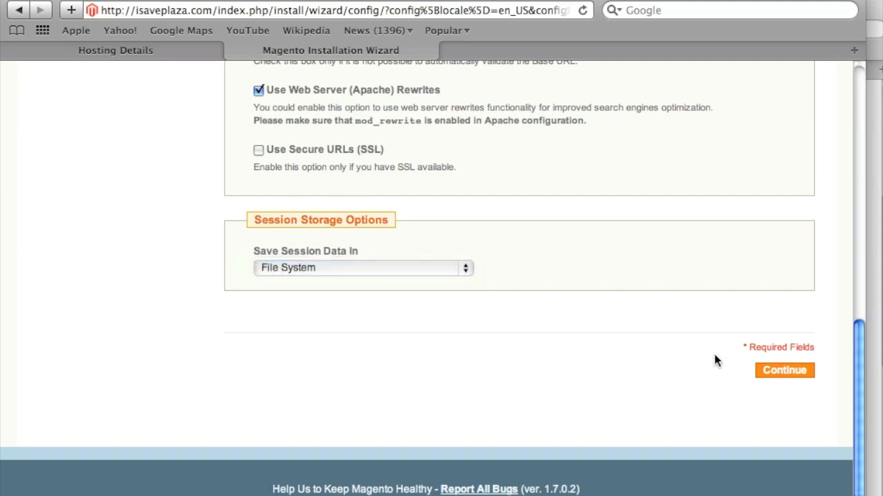
{"action": "scroll", "coordinate": [711, 351], "scroll_direction": "up", "scroll_amount": 2}
{"action": "scroll", "coordinate": [695, 365], "scroll_direction": "down", "scroll_amount": 3}
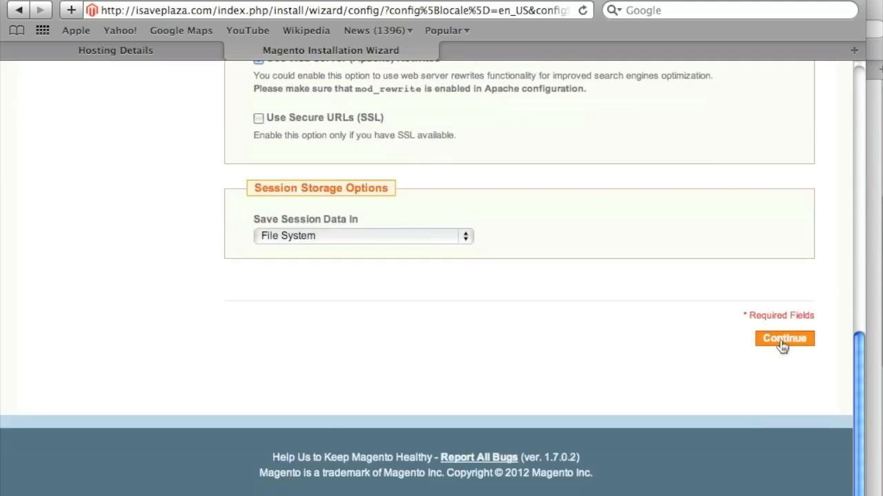
{"action": "left_click", "coordinate": [782, 344]}
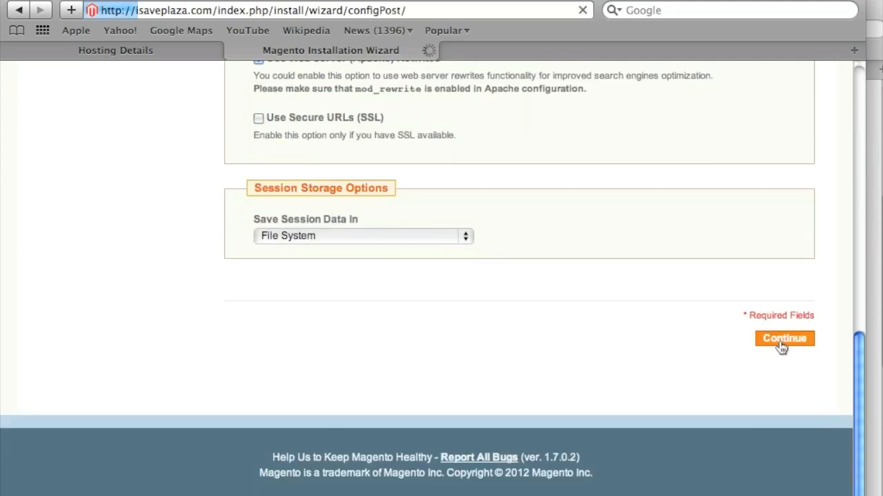
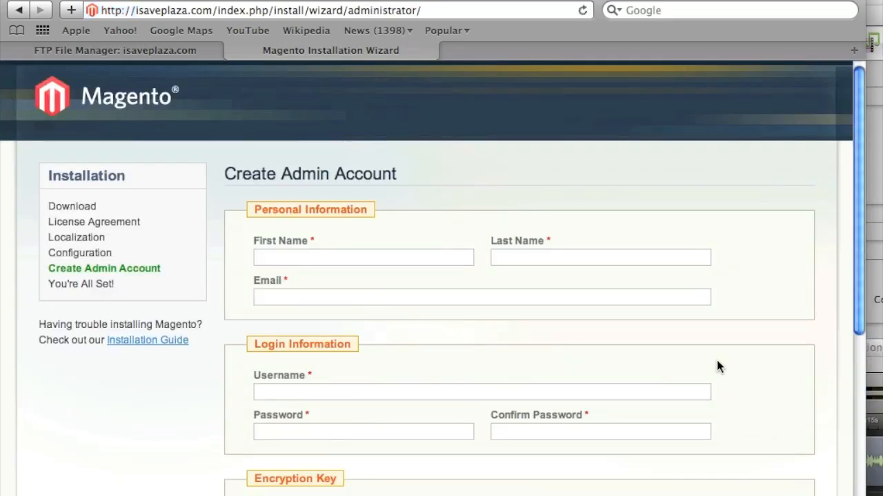
Enter the admin's first name, last name and e-mail address in Create Admin Account.
{"action": "left_click", "coordinate": [350, 262]}
{"action": "type", "text": "John"}
{"action": "left_click", "coordinate": [514, 256]}
{"action": "type", "text": "Doe"}
{"action": "left_click", "coordinate": [405, 299]}
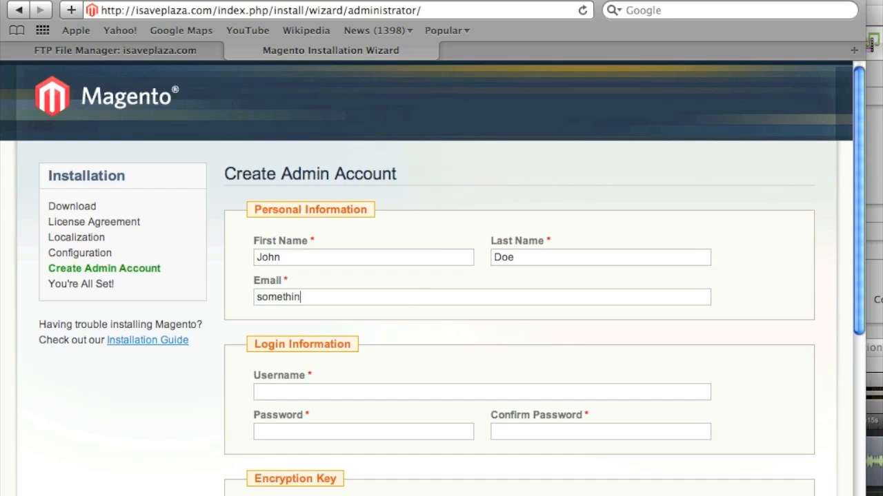
Fill in the admin username, the password and the password confirmation.
{"action": "scroll", "coordinate": [402, 297], "scroll_direction": "down", "scroll_amount": 5}
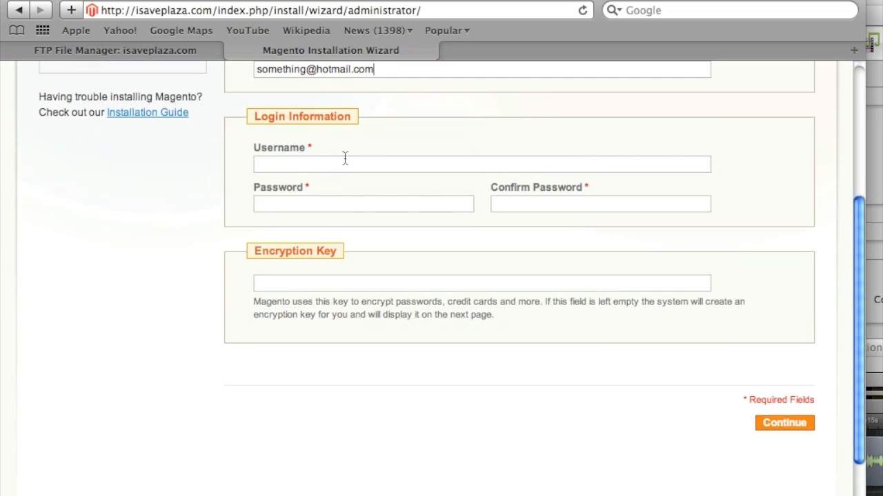
{"action": "left_click", "coordinate": [344, 161]}
{"action": "left_click", "coordinate": [369, 200]}
{"action": "left_click", "coordinate": [519, 203]}
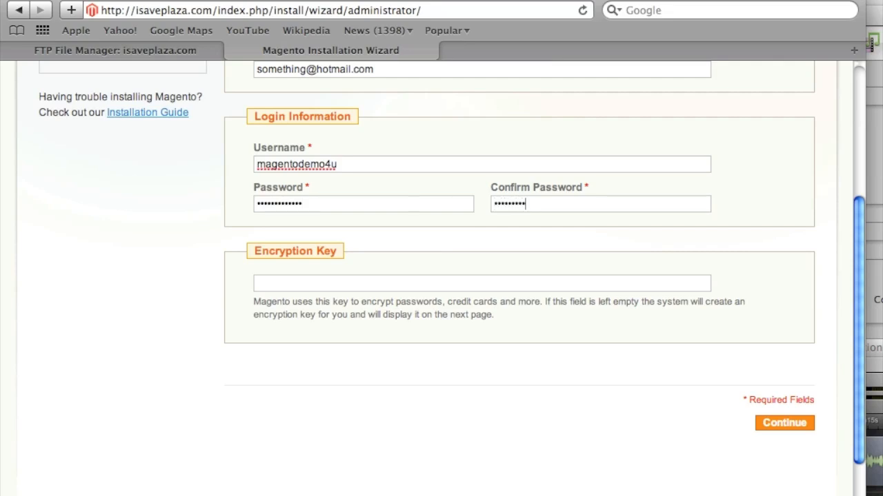
{"action": "scroll", "coordinate": [461, 262], "scroll_direction": "up", "scroll_amount": 3}
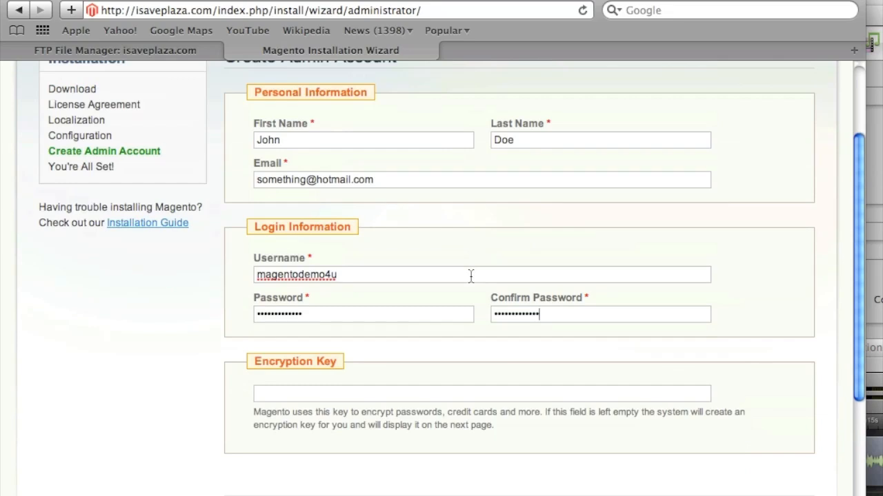
{"action": "scroll", "coordinate": [470, 276], "scroll_direction": "up", "scroll_amount": 3}
{"action": "scroll", "coordinate": [470, 276], "scroll_direction": "down", "scroll_amount": 1}
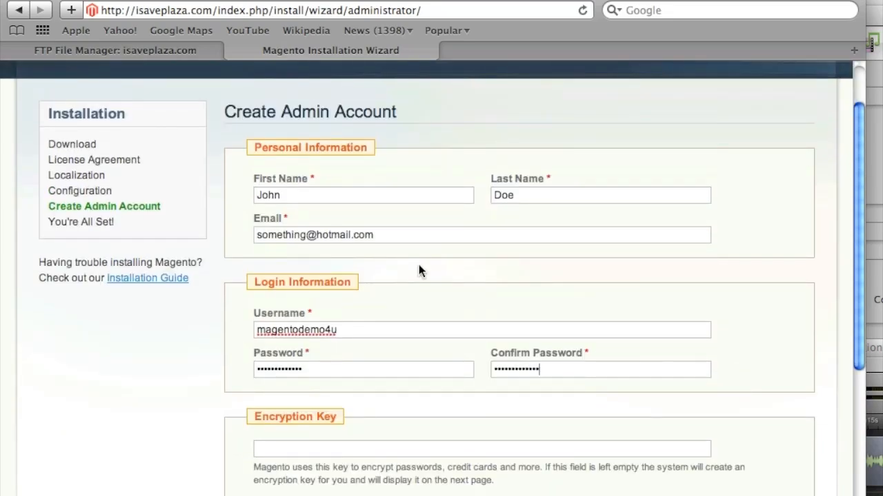
Load the copied Installation Guide link in a new browser tab.
{"action": "right_click", "coordinate": [151, 281]}
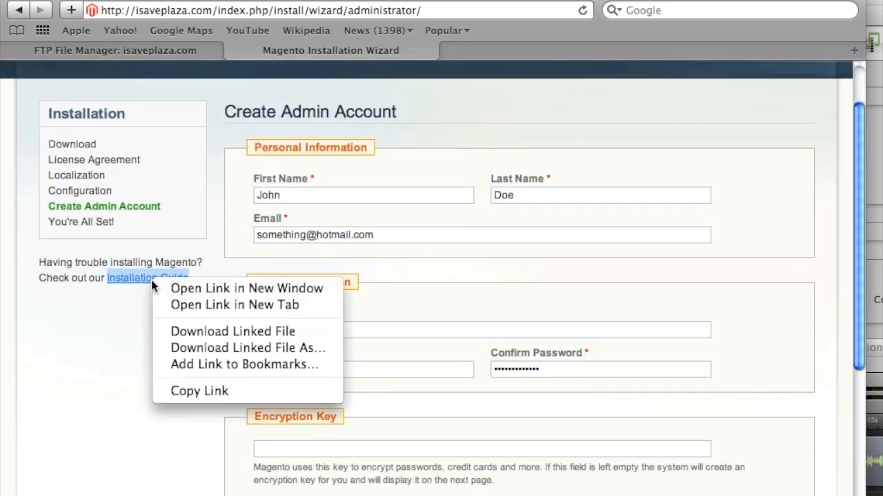
{"action": "left_click", "coordinate": [230, 391]}
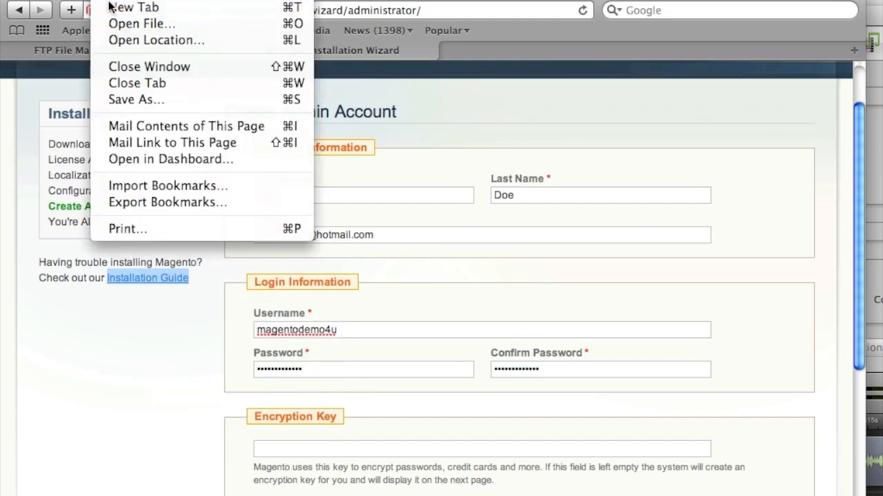
{"action": "left_click", "coordinate": [114, 7]}
{"action": "key", "text": "super+v"}
{"action": "key", "text": "Return"}
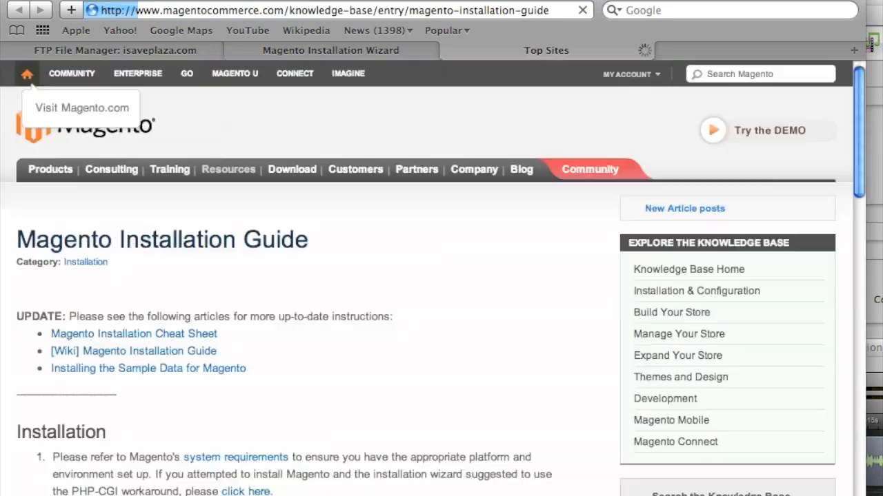
Scroll to step 5 on writable folders and move the guide's tab ahead of the wizard.
{"action": "scroll", "coordinate": [267, 321], "scroll_direction": "down", "scroll_amount": 5}
{"action": "scroll", "coordinate": [270, 327], "scroll_direction": "down", "scroll_amount": 3}
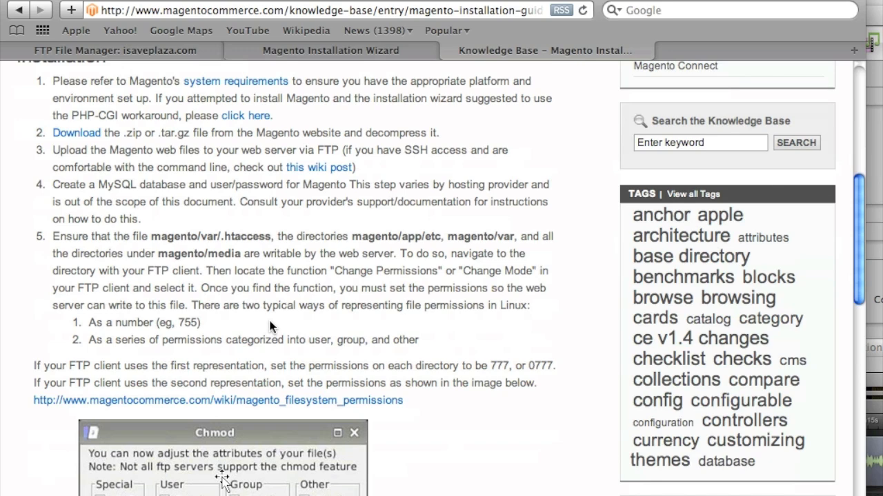
{"action": "scroll", "coordinate": [269, 327], "scroll_direction": "down", "scroll_amount": 6}
{"action": "scroll", "coordinate": [271, 327], "scroll_direction": "down", "scroll_amount": 3}
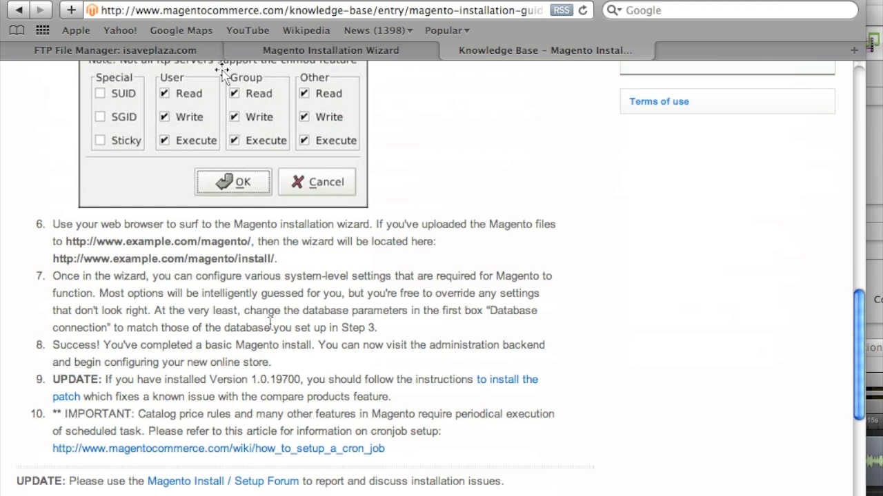
{"action": "scroll", "coordinate": [269, 324], "scroll_direction": "up", "scroll_amount": 1}
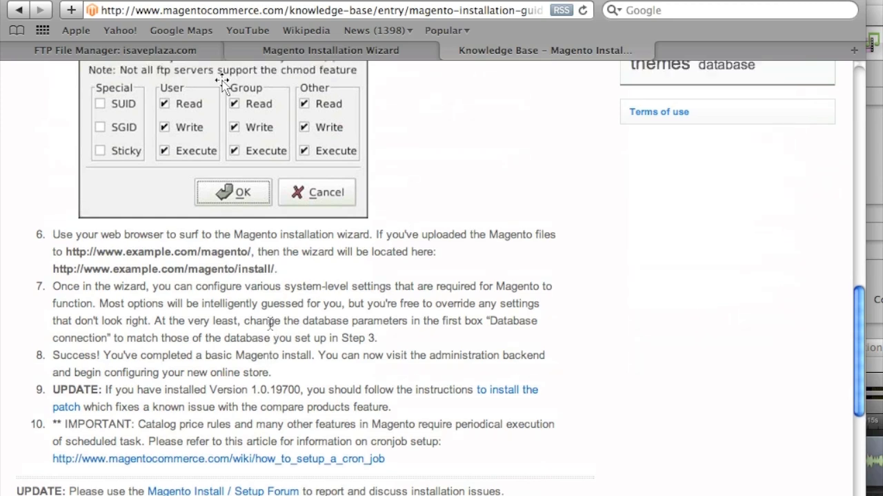
{"action": "scroll", "coordinate": [270, 324], "scroll_direction": "up", "scroll_amount": 7}
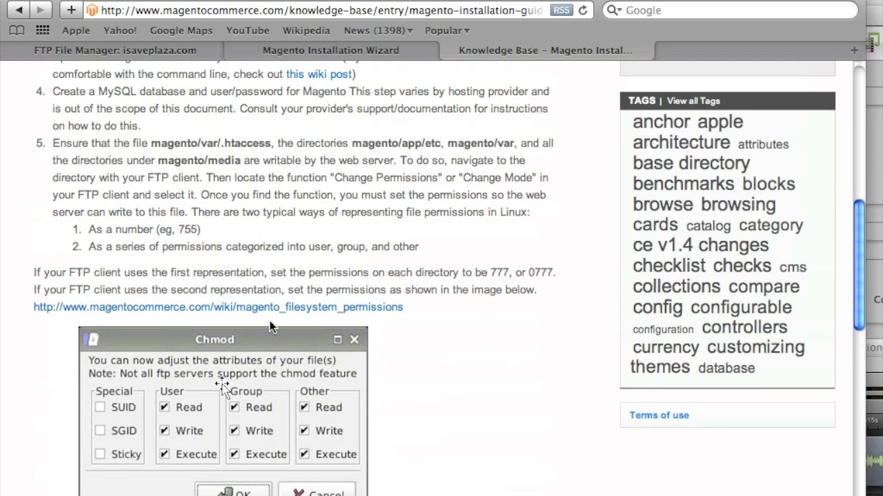
{"action": "scroll", "coordinate": [270, 324], "scroll_direction": "up", "scroll_amount": 1}
{"action": "scroll", "coordinate": [270, 324], "scroll_direction": "up", "scroll_amount": 2}
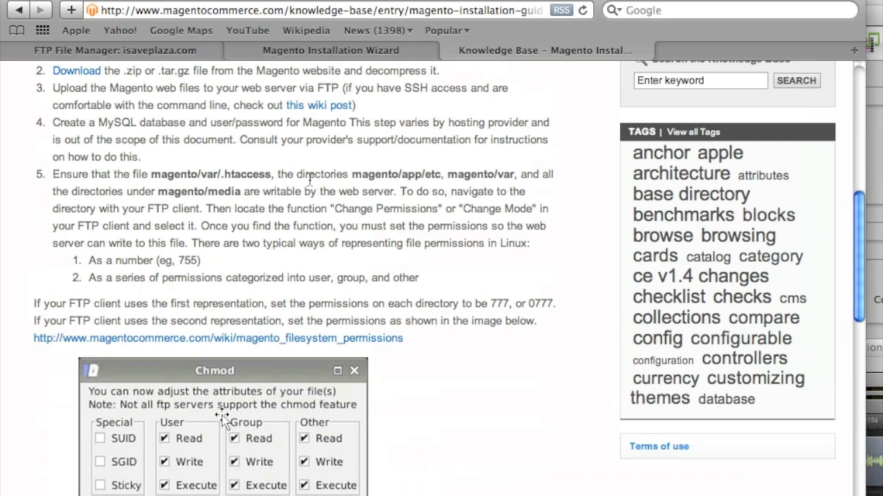
{"action": "left_click_drag", "start_coordinate": [494, 49], "coordinate": [273, 49]}
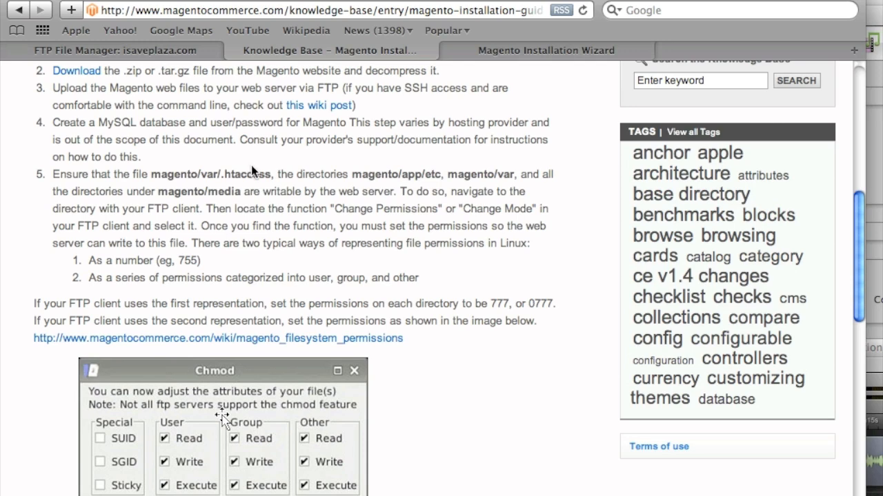
Give var/.htaccess write access and execute access for web user and owner, then return to the guide.
{"action": "left_click", "coordinate": [164, 52]}
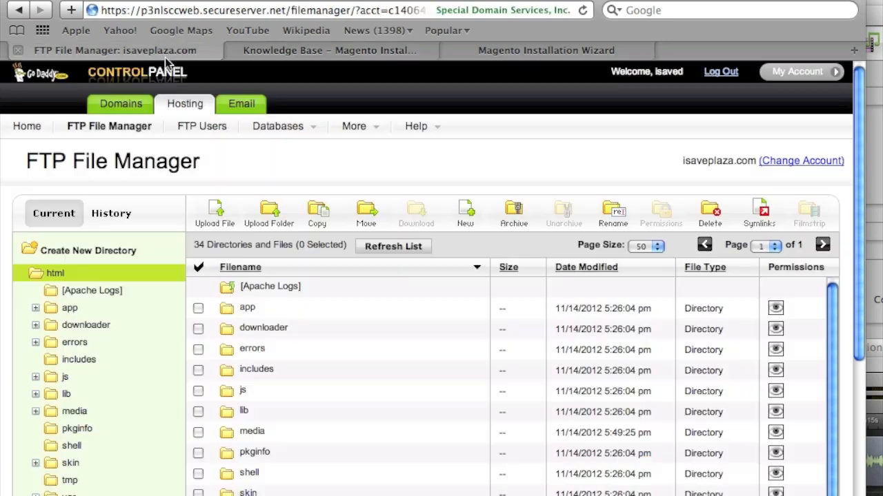
{"action": "left_click", "coordinate": [69, 494]}
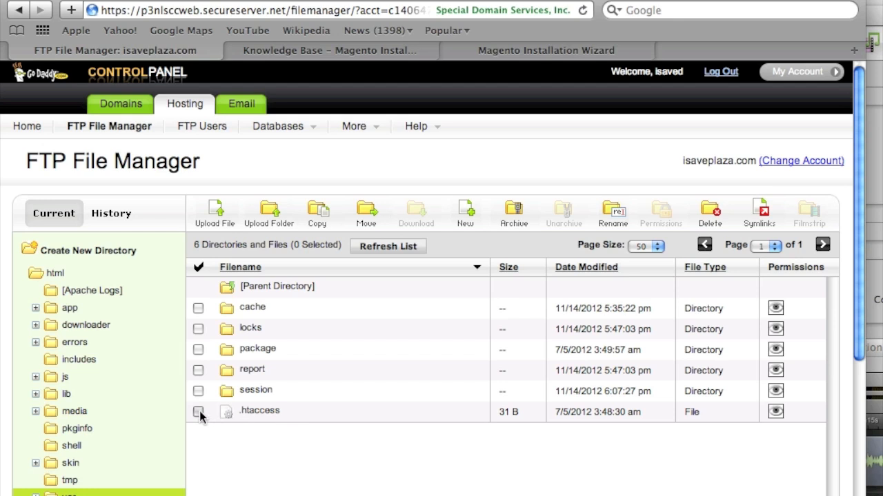
{"action": "left_click", "coordinate": [199, 412]}
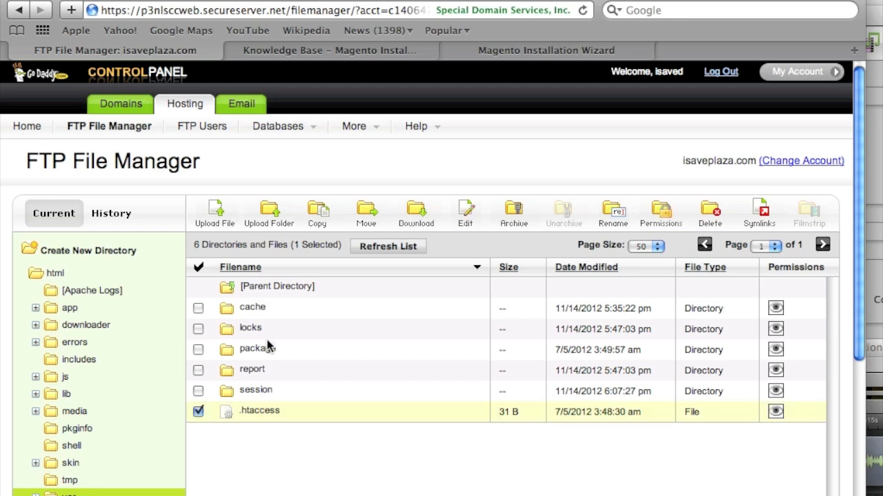
{"action": "left_click", "coordinate": [659, 210]}
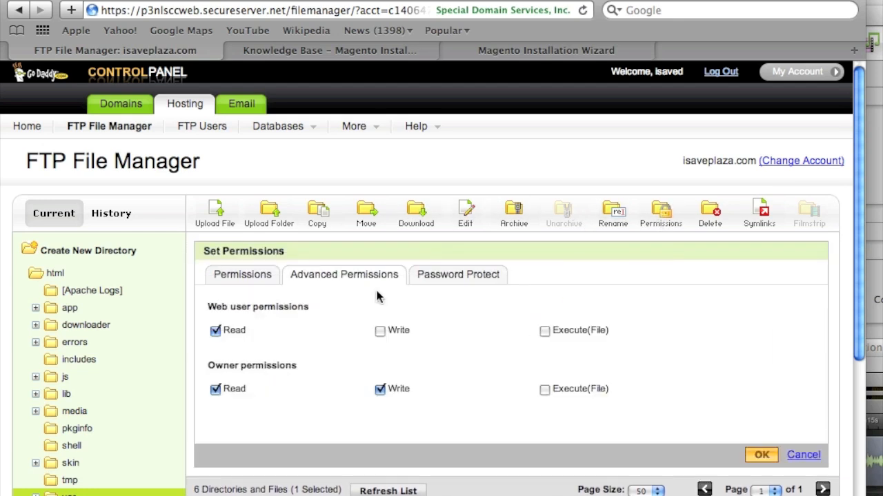
{"action": "left_click", "coordinate": [380, 331]}
{"action": "left_click", "coordinate": [545, 331]}
{"action": "left_click", "coordinate": [545, 389]}
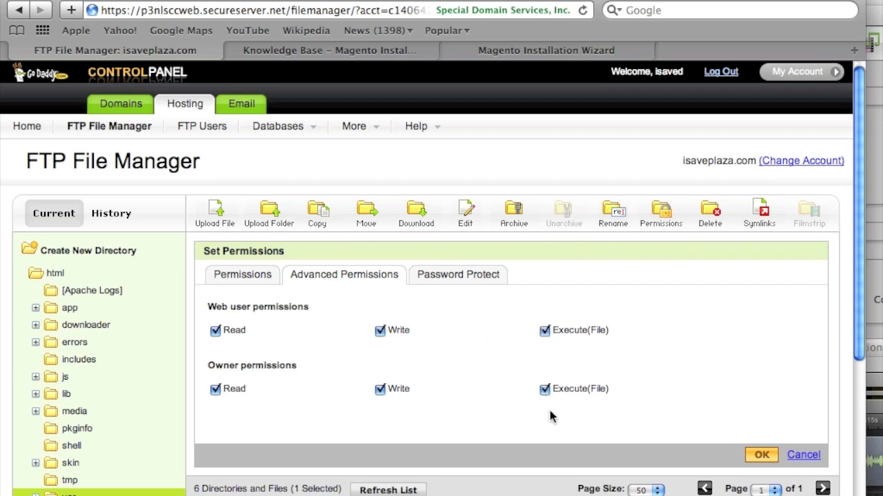
{"action": "left_click", "coordinate": [751, 463]}
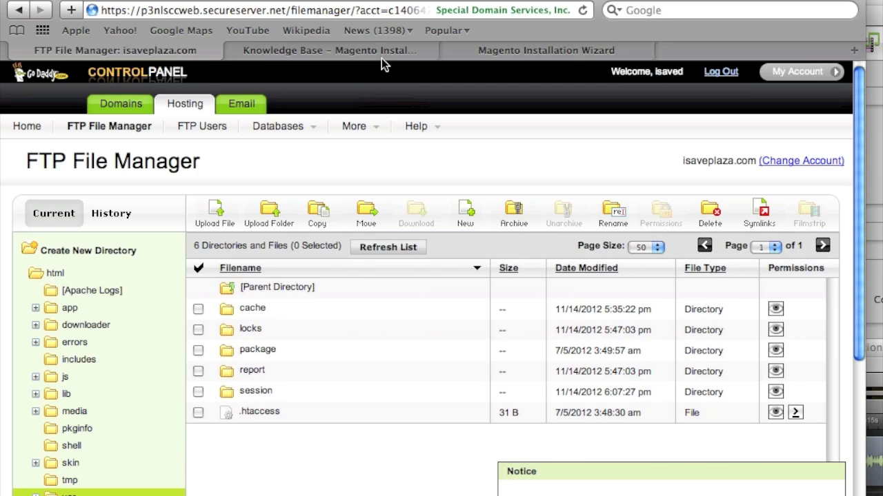
{"action": "left_click", "coordinate": [382, 53]}
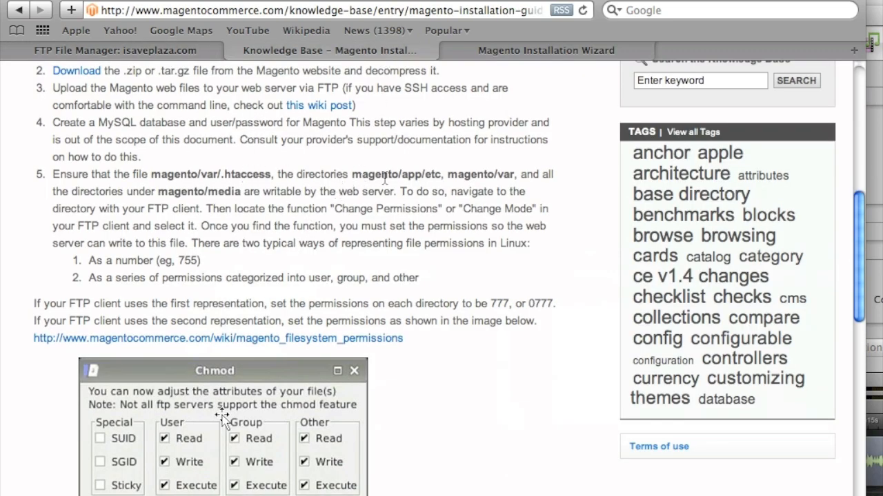
Give the web user write permission on the app folder.
{"action": "left_click", "coordinate": [141, 50]}
{"action": "left_click", "coordinate": [69, 308]}
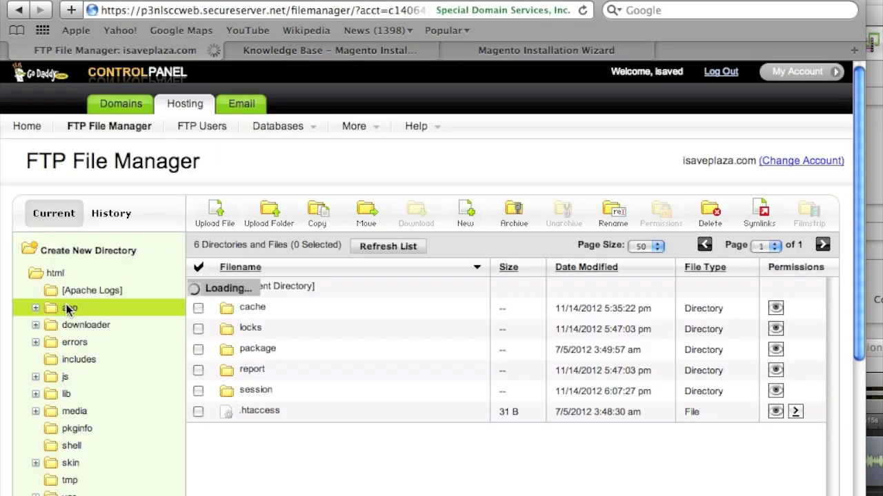
{"action": "left_click", "coordinate": [44, 276]}
{"action": "left_click", "coordinate": [198, 309]}
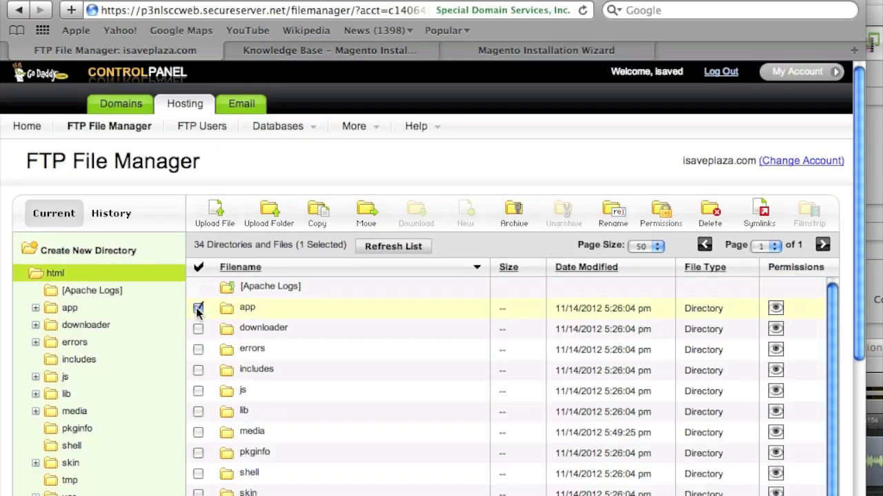
{"action": "left_click", "coordinate": [659, 213]}
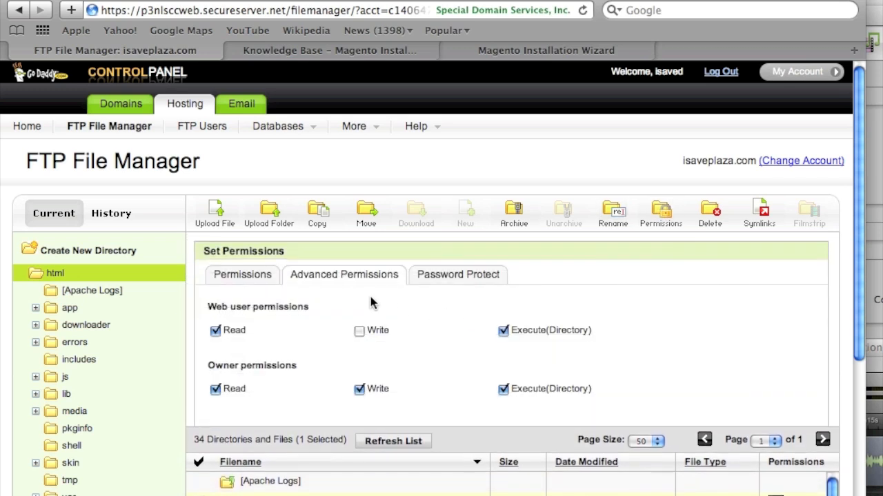
{"action": "left_click", "coordinate": [359, 330]}
{"action": "left_click", "coordinate": [758, 455]}
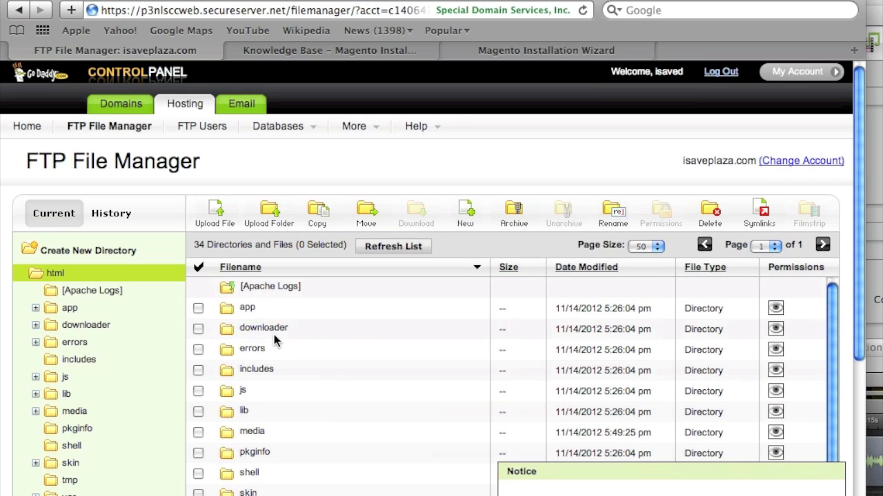
{"action": "left_click", "coordinate": [242, 308]}
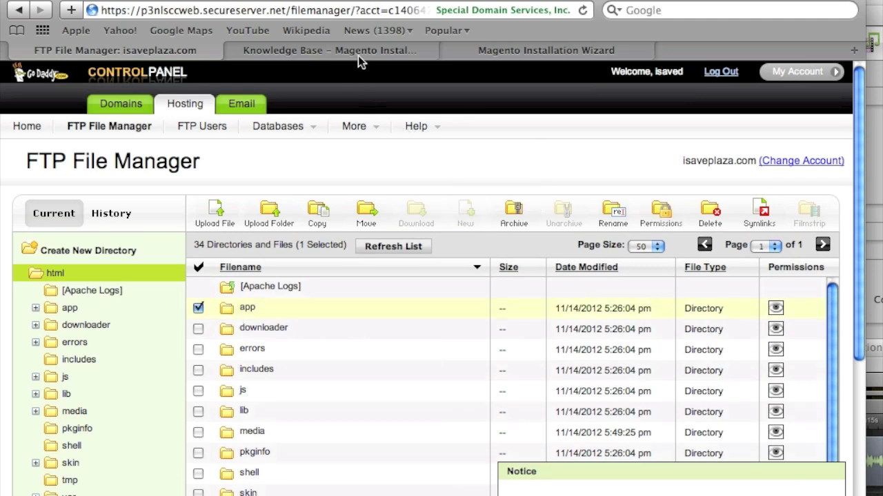
Inside app, give the etc folder web user write permission.
{"action": "left_click", "coordinate": [479, 53]}
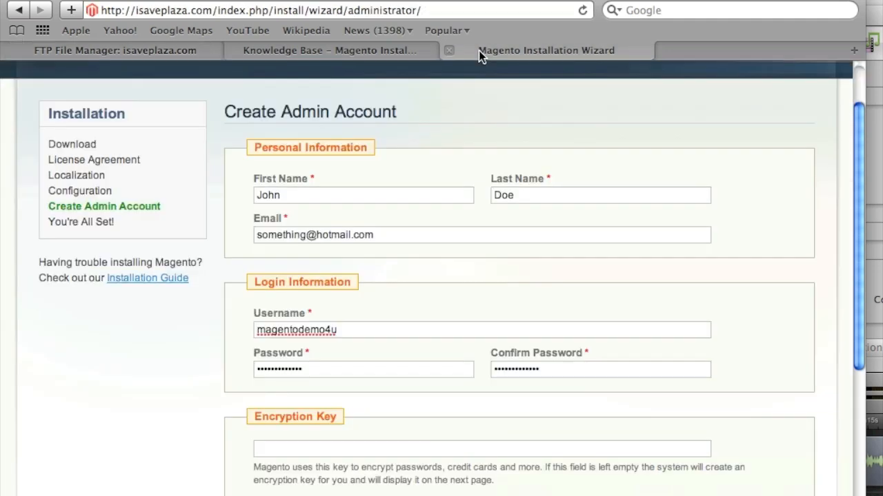
{"action": "left_click", "coordinate": [378, 46]}
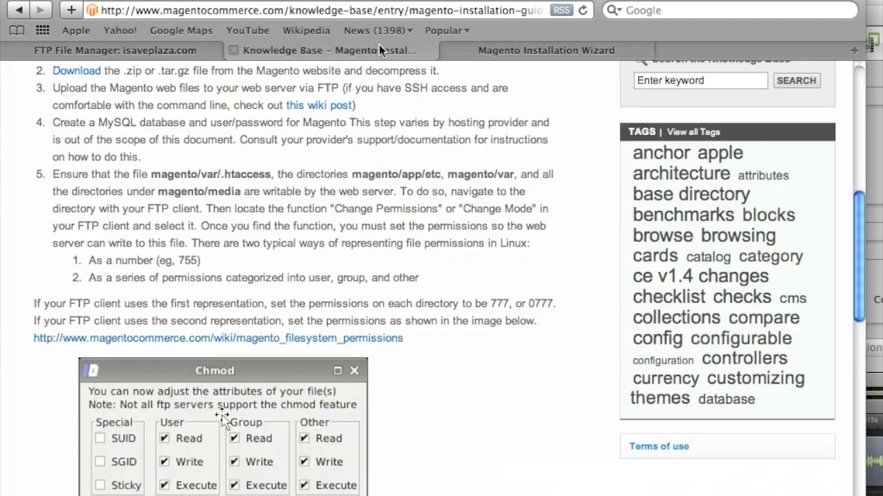
{"action": "left_click", "coordinate": [158, 51]}
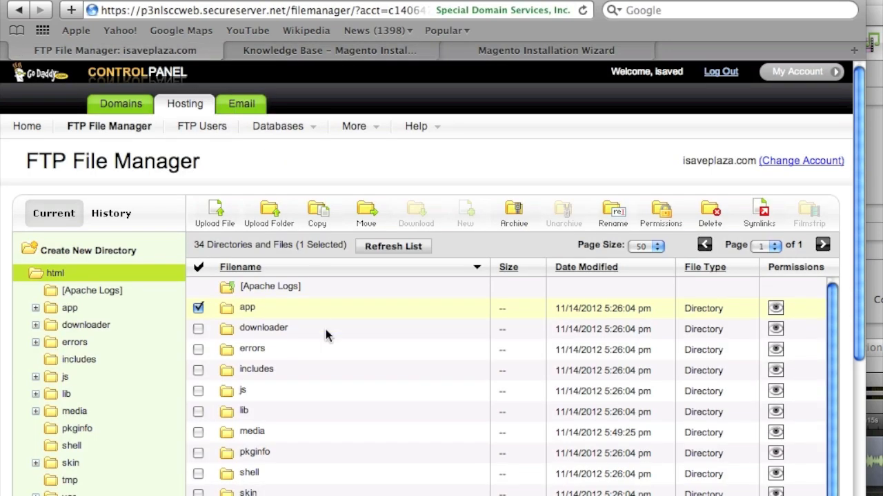
{"action": "left_click", "coordinate": [246, 310]}
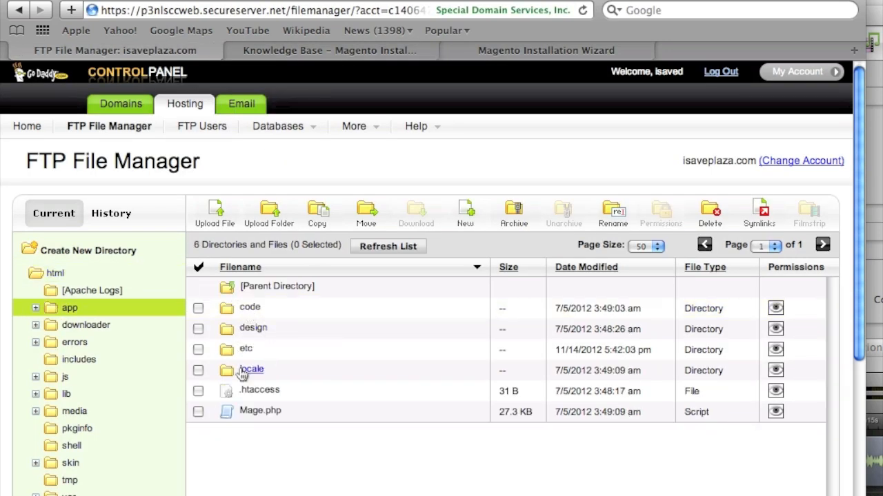
{"action": "left_click", "coordinate": [197, 350]}
{"action": "left_click", "coordinate": [677, 214]}
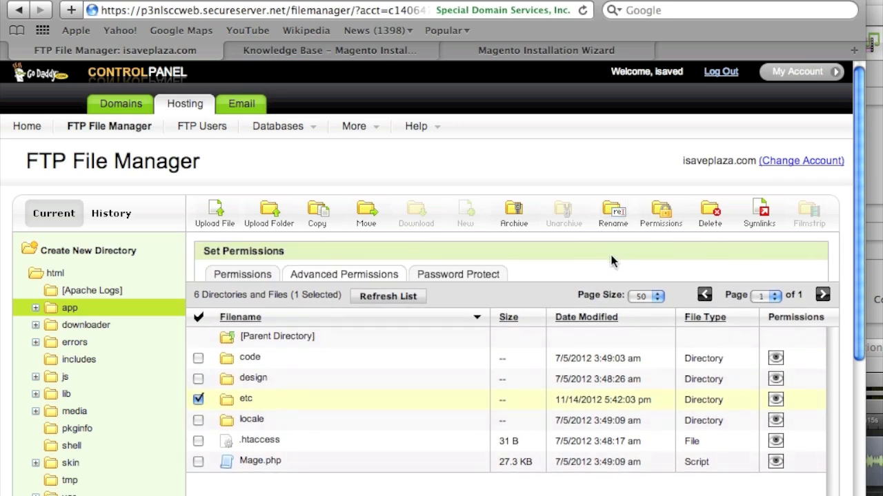
{"action": "left_click", "coordinate": [359, 331]}
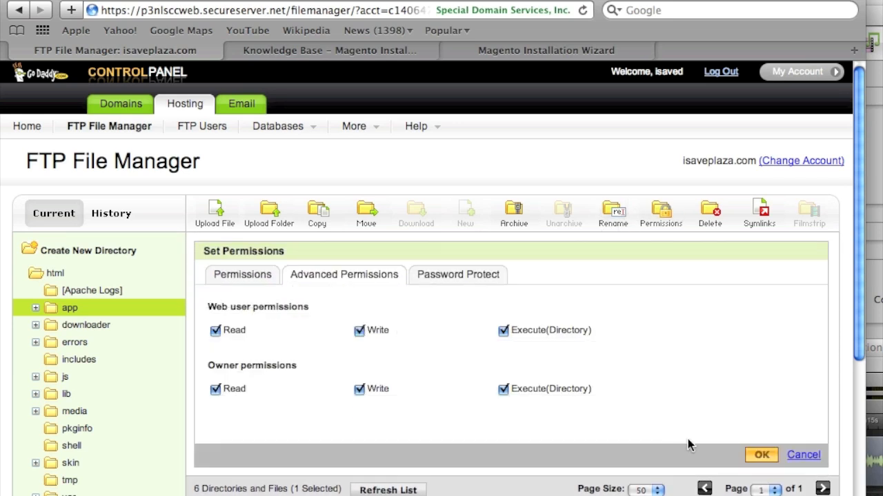
{"action": "left_click", "coordinate": [758, 458]}
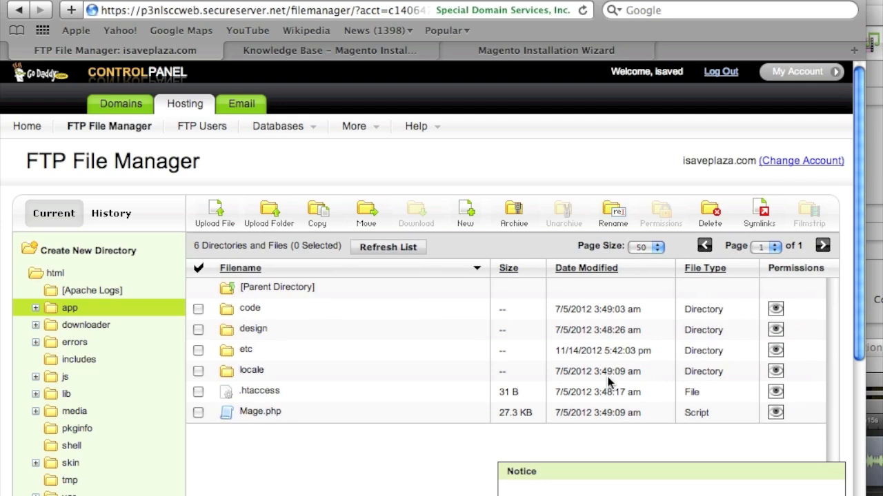
{"action": "mouse_move", "coordinate": [354, 126]}
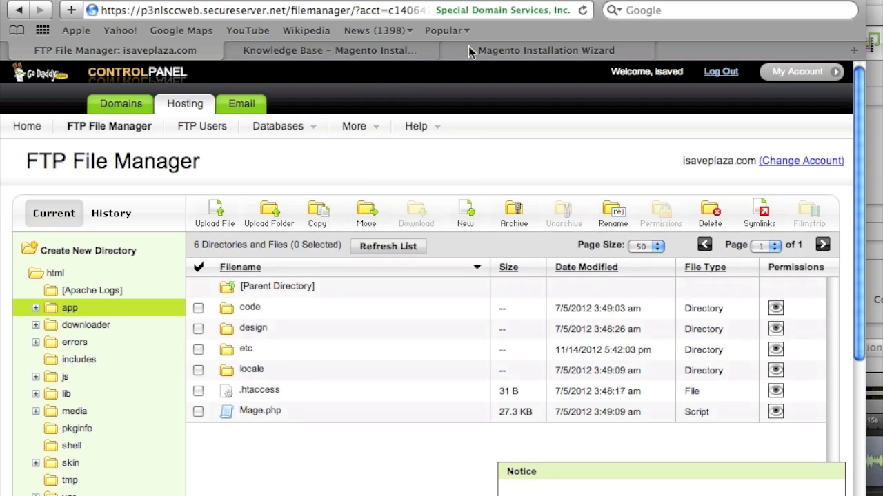
{"action": "left_click", "coordinate": [473, 46]}
Grant the web user write access on the var folder in html, then go back to the guide.
{"action": "left_click", "coordinate": [374, 50]}
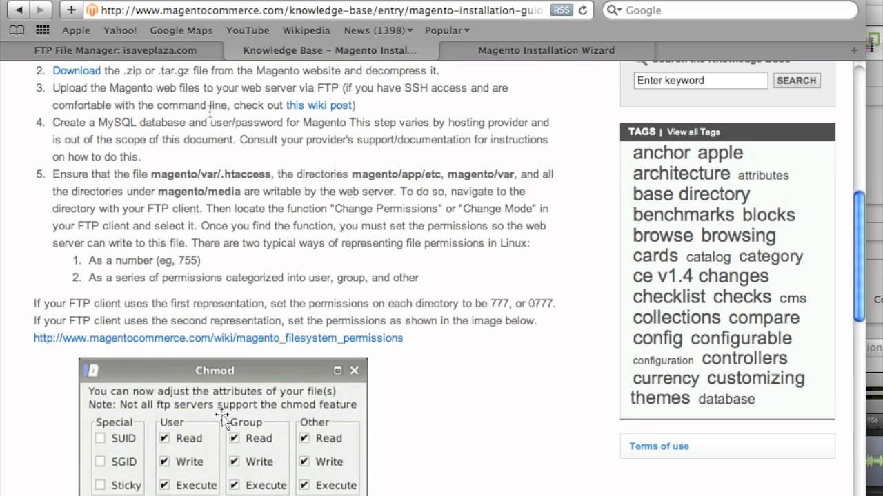
{"action": "left_click", "coordinate": [167, 47]}
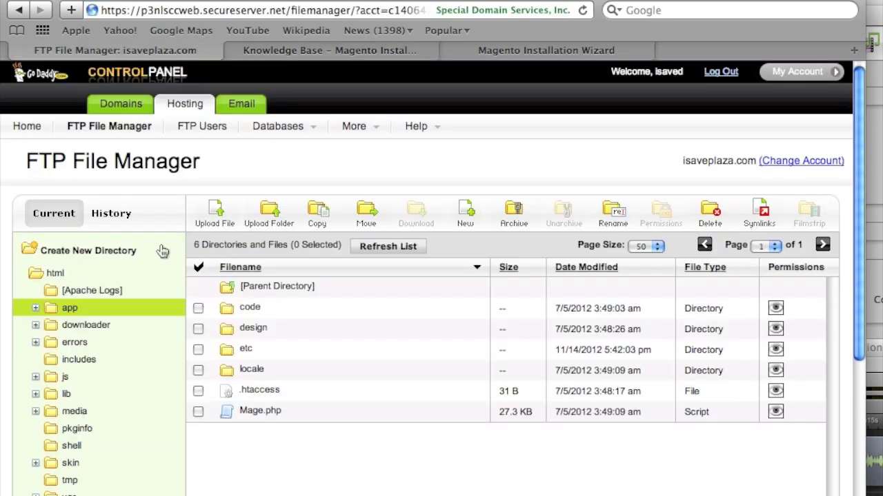
{"action": "left_click", "coordinate": [53, 276]}
{"action": "scroll", "coordinate": [227, 379], "scroll_direction": "down", "scroll_amount": 6}
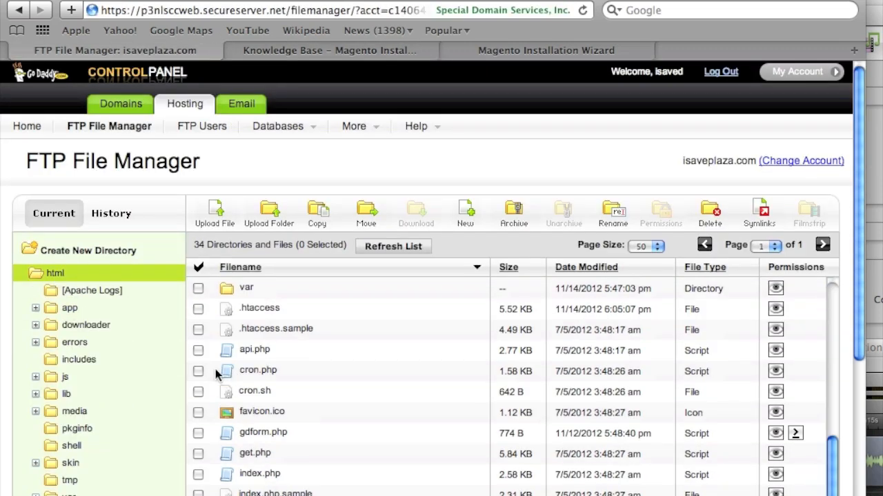
{"action": "left_click", "coordinate": [198, 288]}
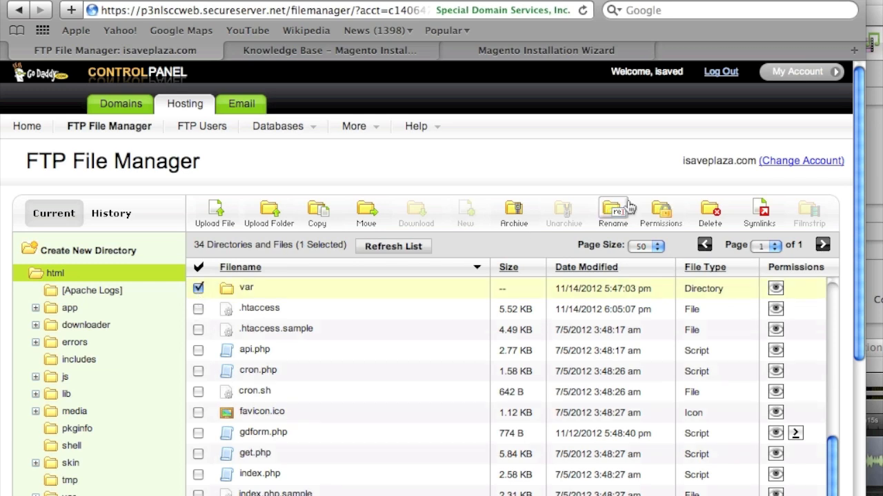
{"action": "left_click", "coordinate": [660, 210]}
{"action": "left_click", "coordinate": [359, 332]}
{"action": "left_click", "coordinate": [759, 455]}
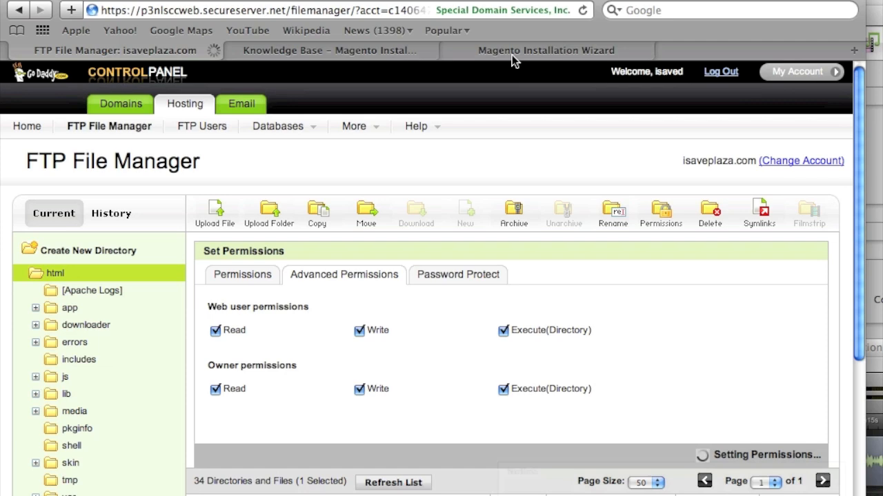
{"action": "left_click", "coordinate": [380, 45]}
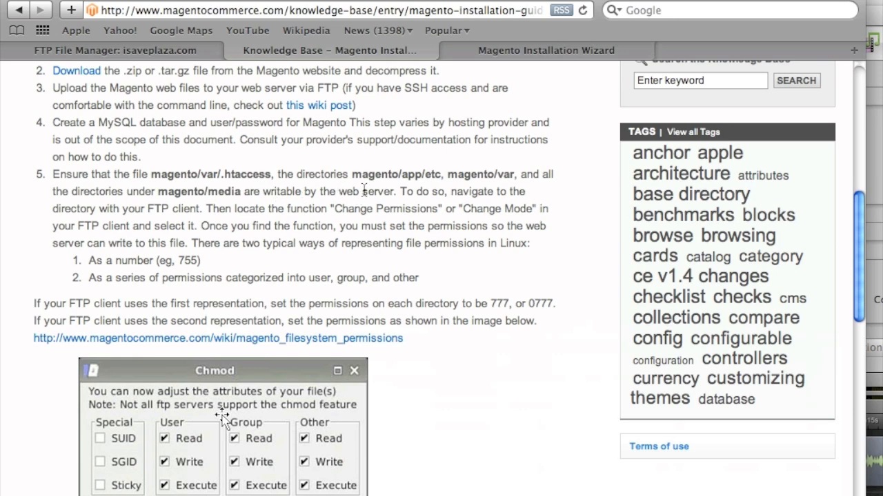
Give the media folder web user write permission.
{"action": "left_click", "coordinate": [139, 51]}
{"action": "scroll", "coordinate": [196, 333], "scroll_direction": "down", "scroll_amount": 3}
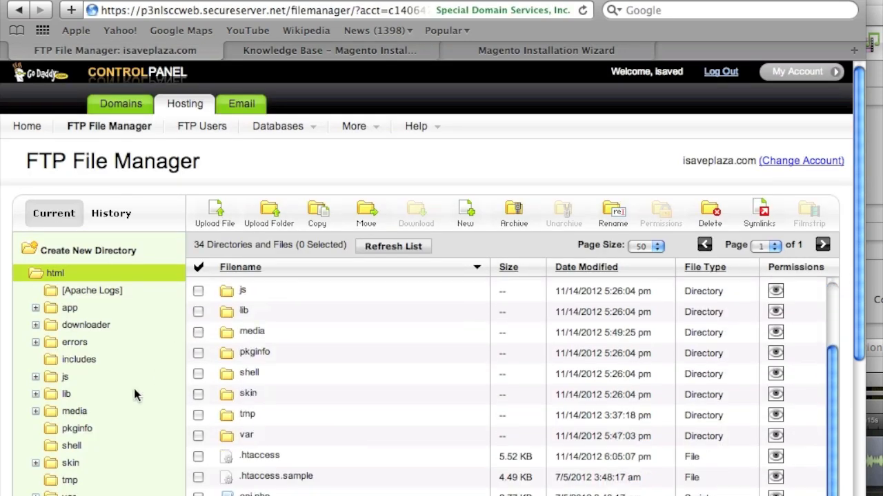
{"action": "scroll", "coordinate": [134, 395], "scroll_direction": "down", "scroll_amount": 1}
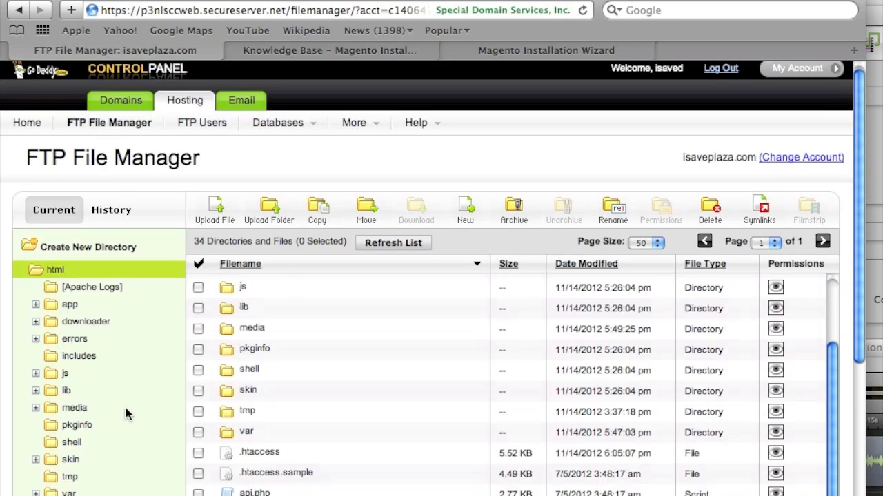
{"action": "left_click", "coordinate": [58, 272]}
{"action": "scroll", "coordinate": [261, 422], "scroll_direction": "down", "scroll_amount": 1}
{"action": "left_click", "coordinate": [197, 384]}
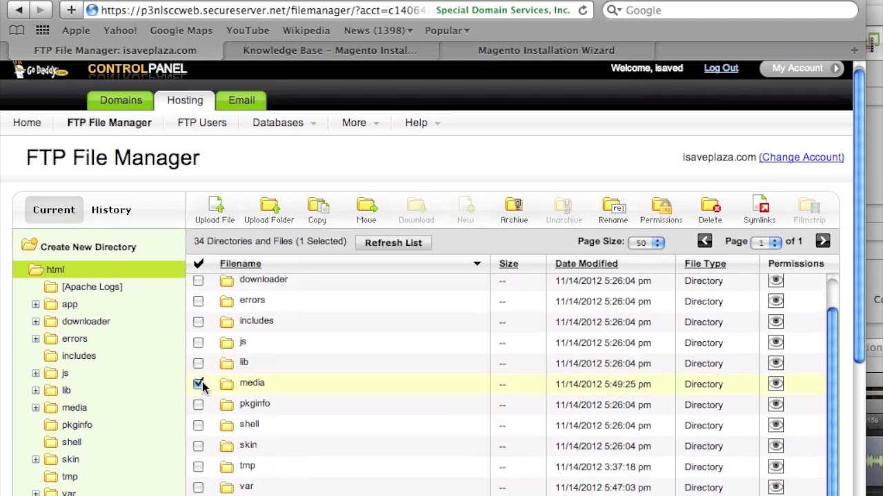
{"action": "left_click", "coordinate": [663, 215]}
{"action": "left_click", "coordinate": [359, 328]}
{"action": "left_click", "coordinate": [761, 452]}
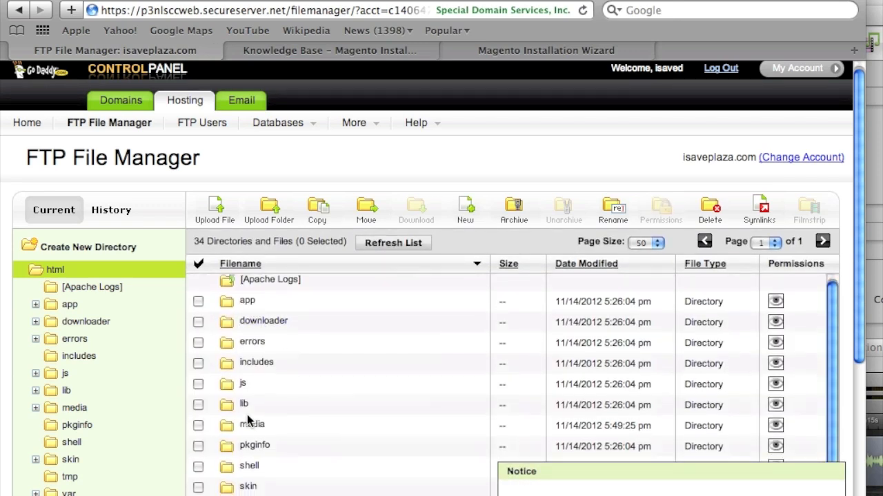
Grant web user write on media's customer, dhl, downloadable, tmp and xmlconnect subfolders.
{"action": "double_click", "coordinate": [251, 422]}
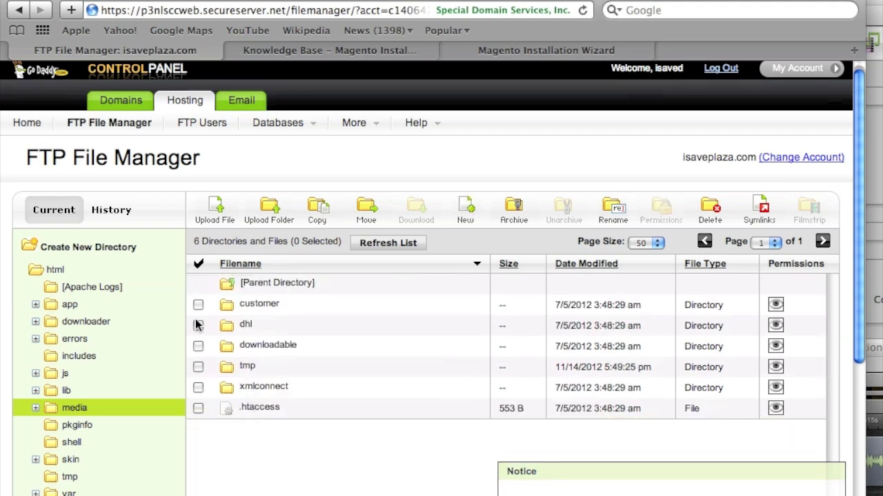
{"action": "left_click", "coordinate": [199, 306]}
{"action": "left_click", "coordinate": [197, 325]}
{"action": "left_click", "coordinate": [194, 350]}
{"action": "left_click", "coordinate": [198, 368]}
{"action": "left_click", "coordinate": [198, 388]}
{"action": "left_click", "coordinate": [198, 326]}
{"action": "left_click", "coordinate": [198, 306]}
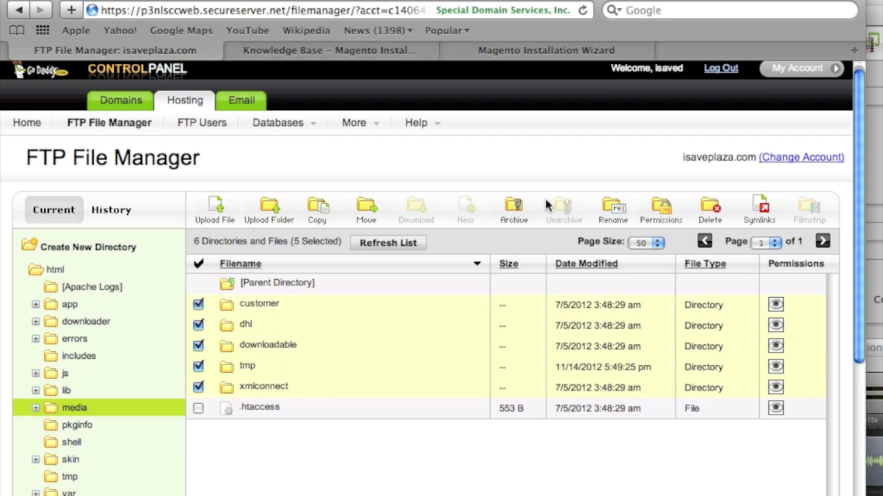
{"action": "left_click", "coordinate": [660, 208]}
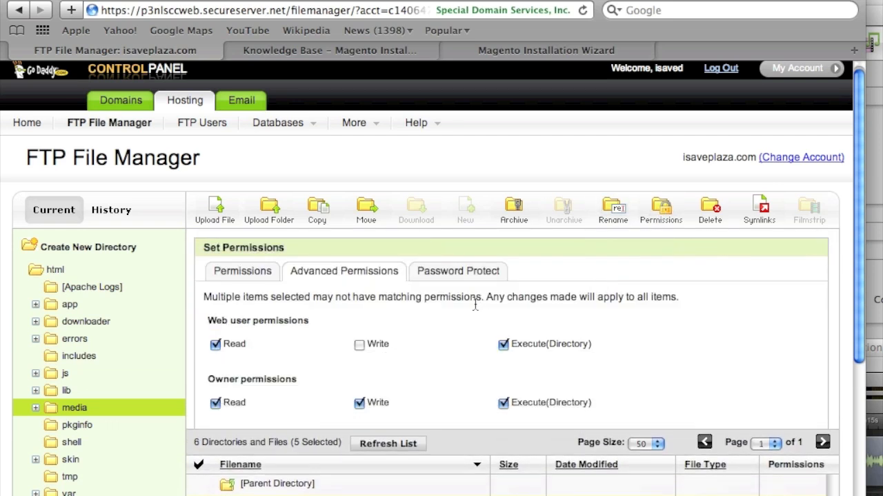
{"action": "left_click", "coordinate": [359, 344]}
{"action": "left_click", "coordinate": [764, 452]}
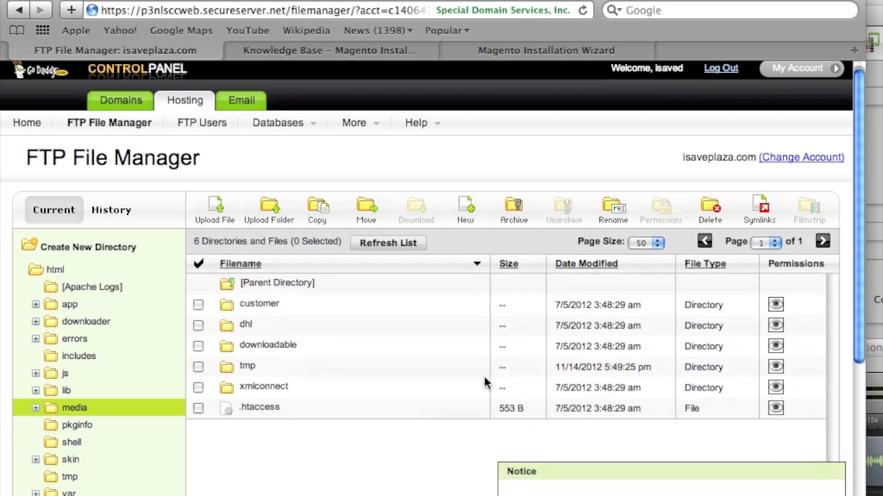
{"action": "left_click", "coordinate": [255, 308]}
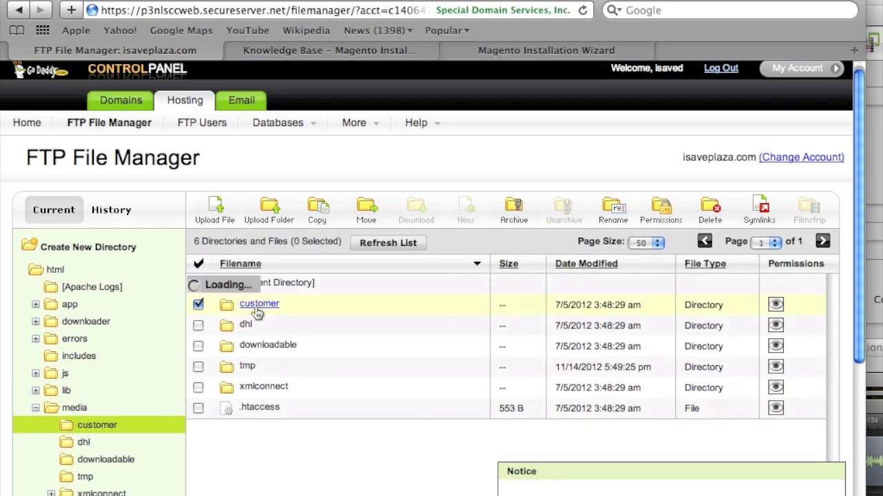
Browse the customer, dhl, downloadable and tmp subfolders of media.
{"action": "left_click", "coordinate": [269, 288]}
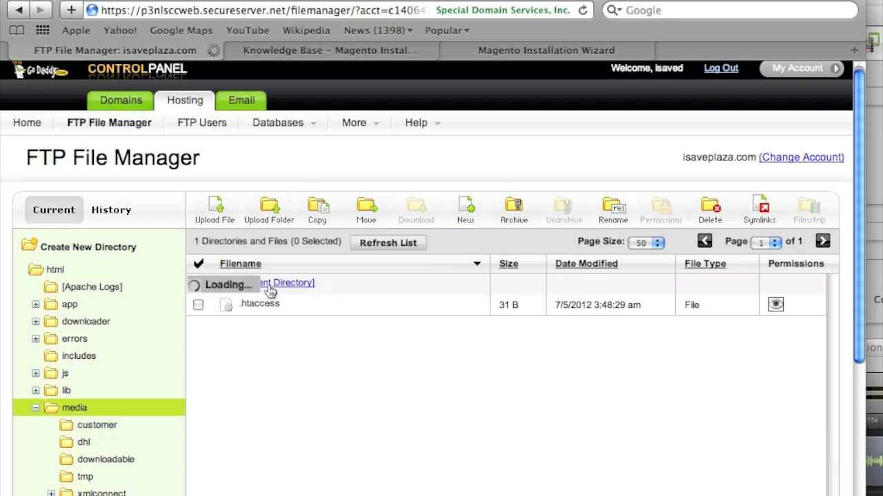
{"action": "left_click", "coordinate": [247, 322]}
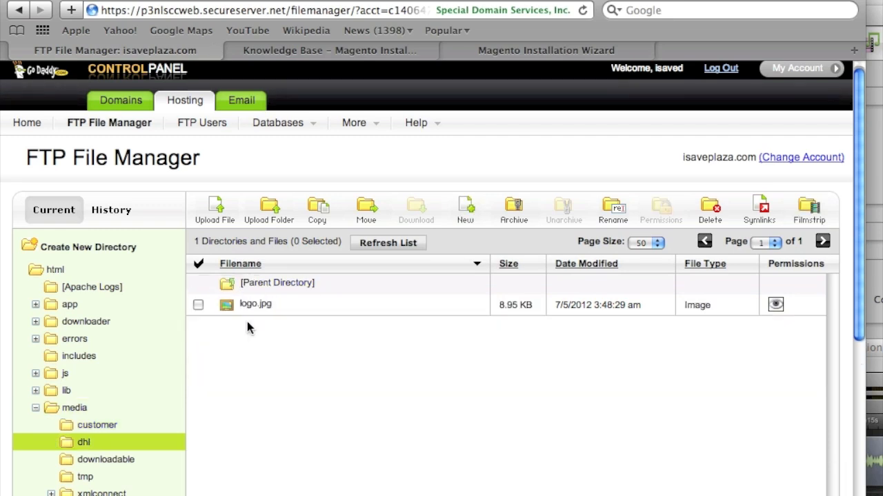
{"action": "double_click", "coordinate": [294, 283]}
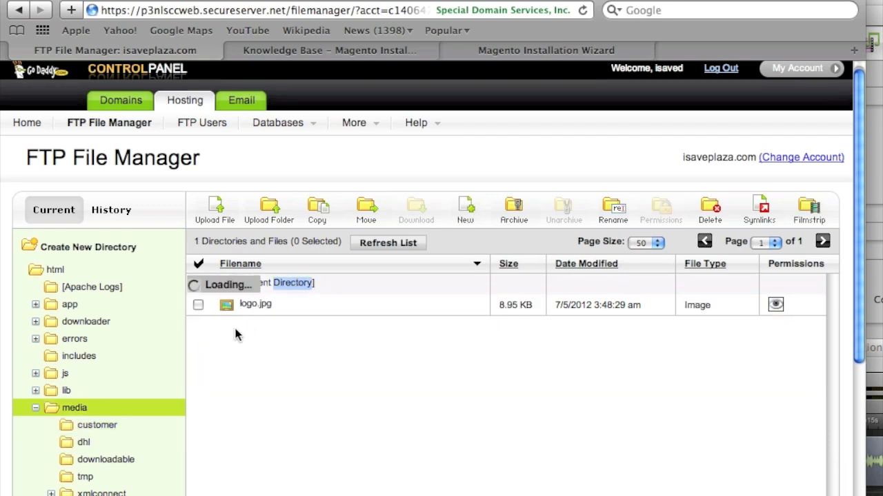
{"action": "left_click", "coordinate": [255, 344]}
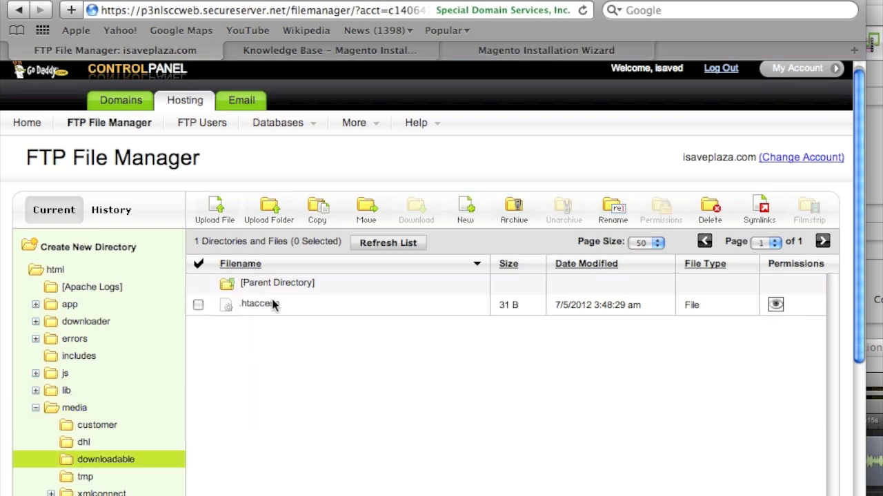
{"action": "left_click", "coordinate": [276, 282]}
{"action": "left_click", "coordinate": [244, 368]}
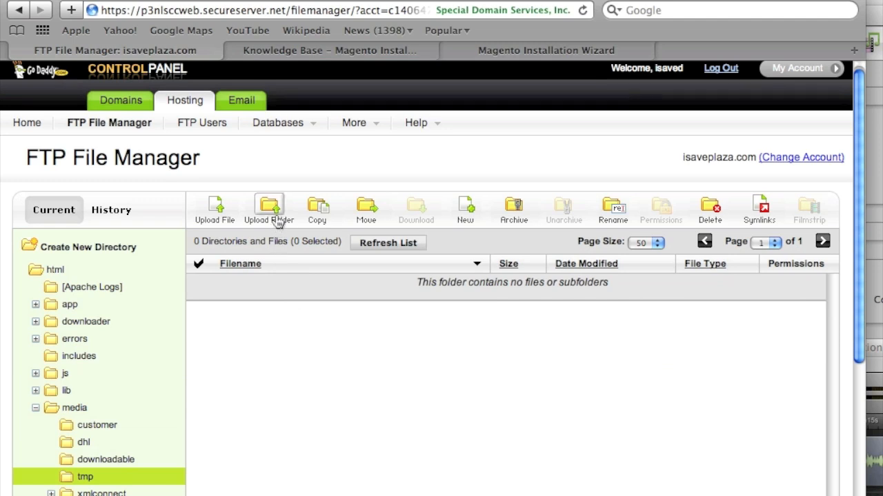
Give web user write access to xmlconnect's custom, original and system folders.
{"action": "left_click", "coordinate": [60, 412]}
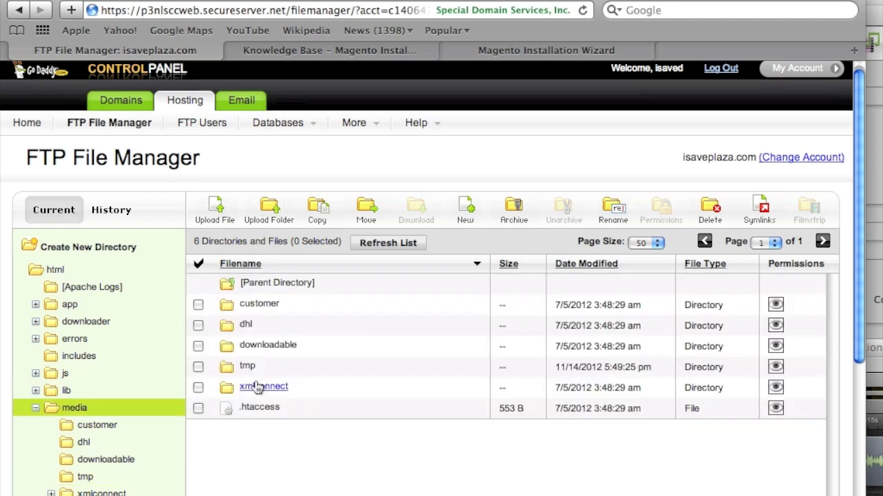
{"action": "left_click", "coordinate": [257, 387]}
{"action": "left_click", "coordinate": [198, 304]}
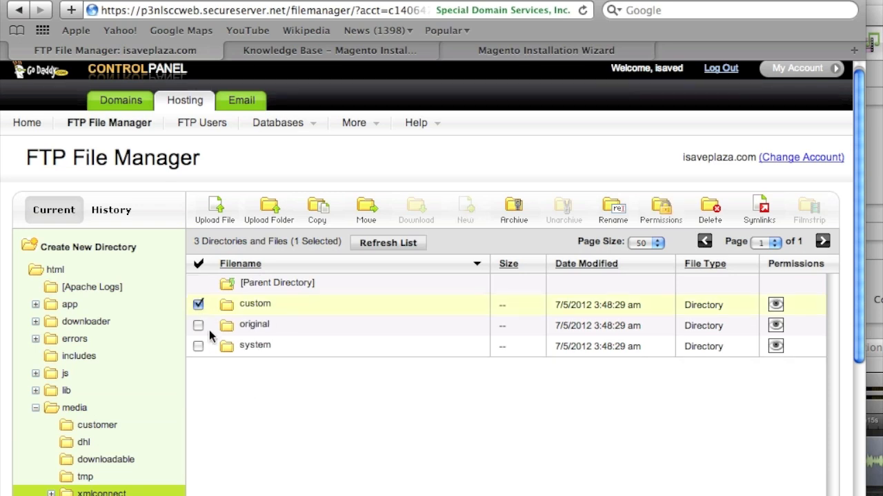
{"action": "left_click", "coordinate": [198, 347]}
{"action": "left_click", "coordinate": [198, 304]}
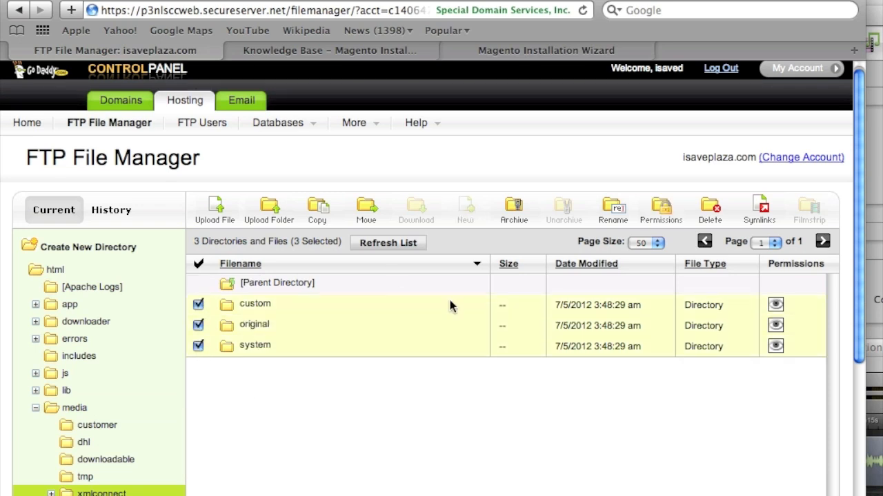
{"action": "left_click", "coordinate": [661, 211]}
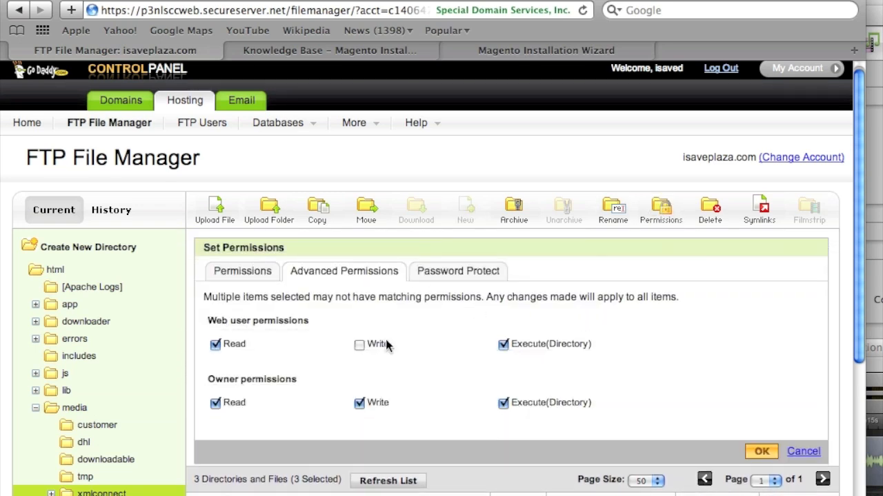
{"action": "left_click", "coordinate": [359, 345]}
{"action": "left_click", "coordinate": [752, 454]}
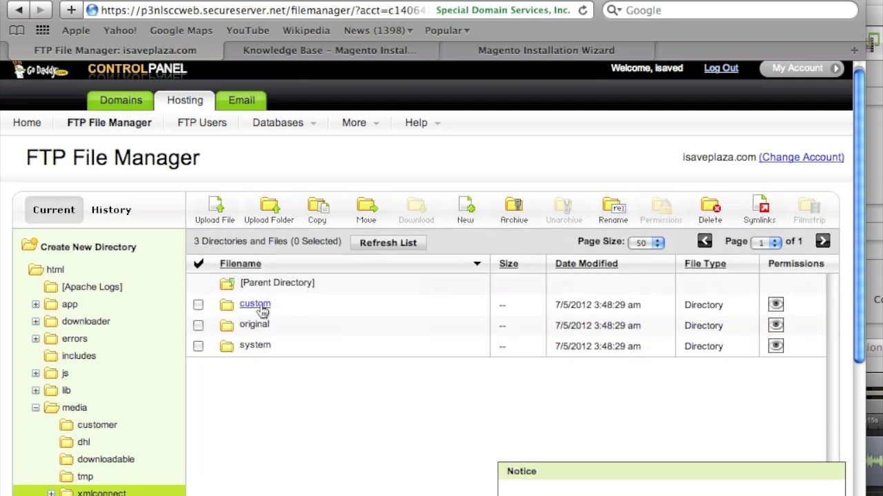
Look inside the custom, original and system folders, then switch to the installation guide.
{"action": "left_click", "coordinate": [261, 309]}
{"action": "left_click", "coordinate": [261, 308]}
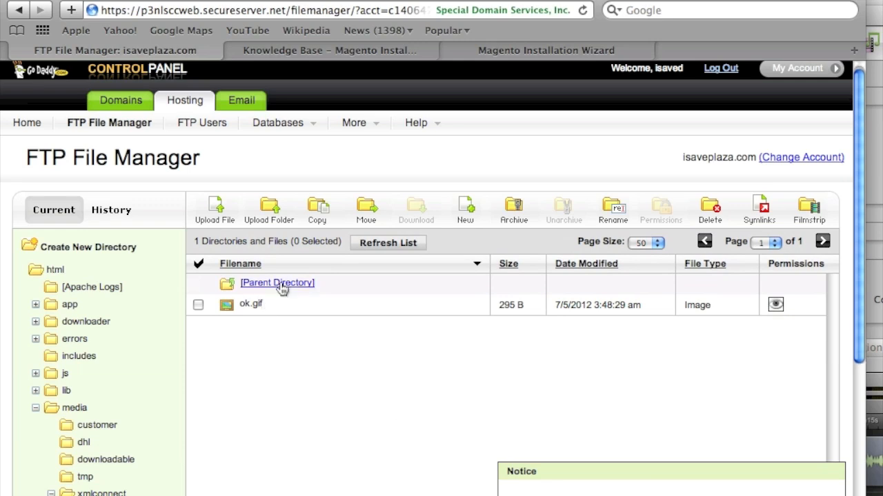
{"action": "left_click", "coordinate": [262, 325]}
{"action": "left_click", "coordinate": [262, 325]}
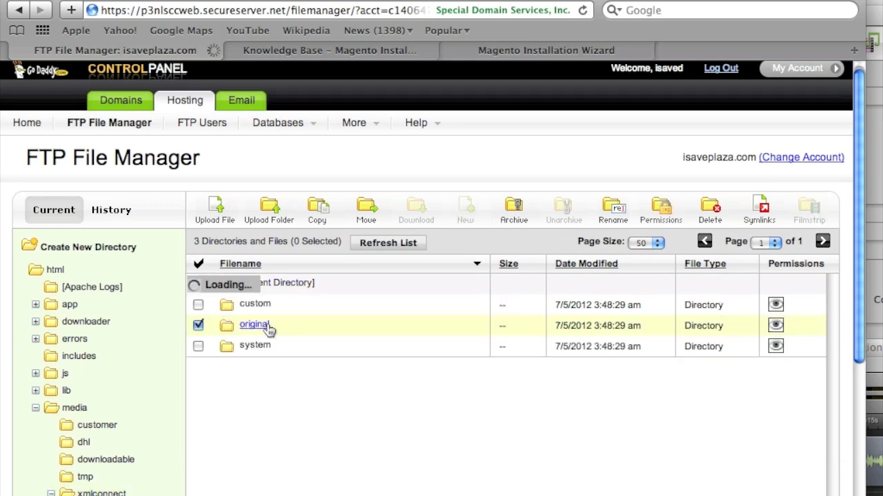
{"action": "left_click", "coordinate": [299, 288]}
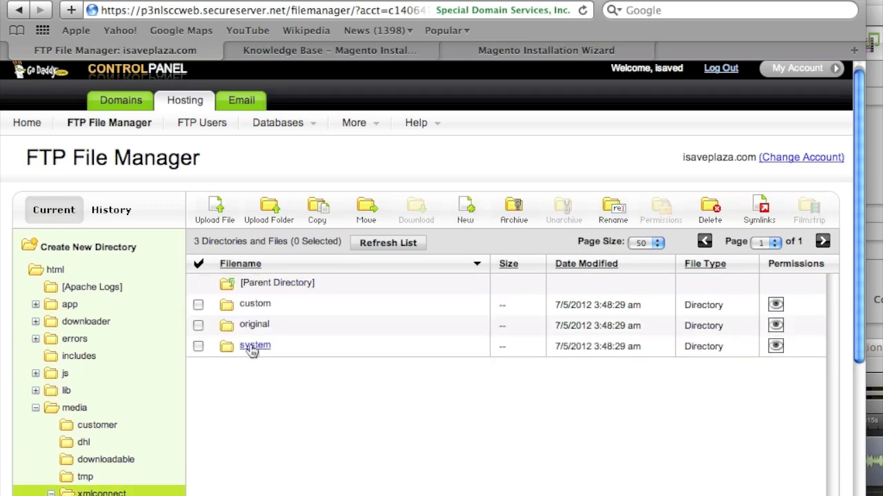
{"action": "left_click", "coordinate": [246, 345]}
{"action": "left_click", "coordinate": [292, 285]}
{"action": "left_click", "coordinate": [336, 50]}
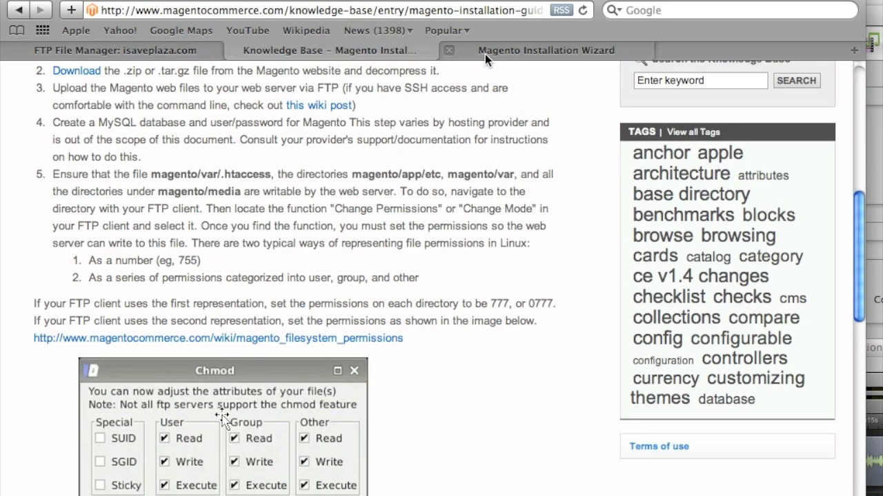
Move the wizard tab forward and continue from Create Admin Account to finish installing Magento.
{"action": "left_click_drag", "start_coordinate": [505, 49], "coordinate": [306, 53]}
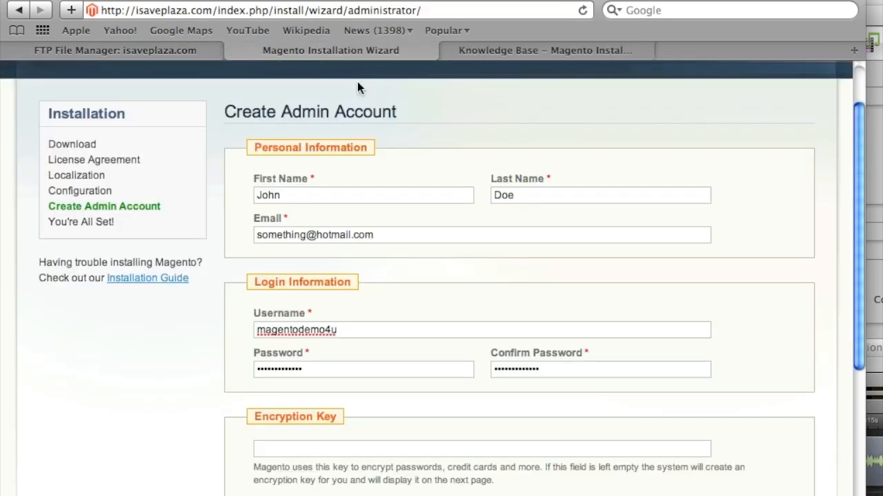
{"action": "scroll", "coordinate": [530, 263], "scroll_direction": "down", "scroll_amount": 3}
{"action": "scroll", "coordinate": [531, 269], "scroll_direction": "down", "scroll_amount": 3}
{"action": "left_click", "coordinate": [791, 444]}
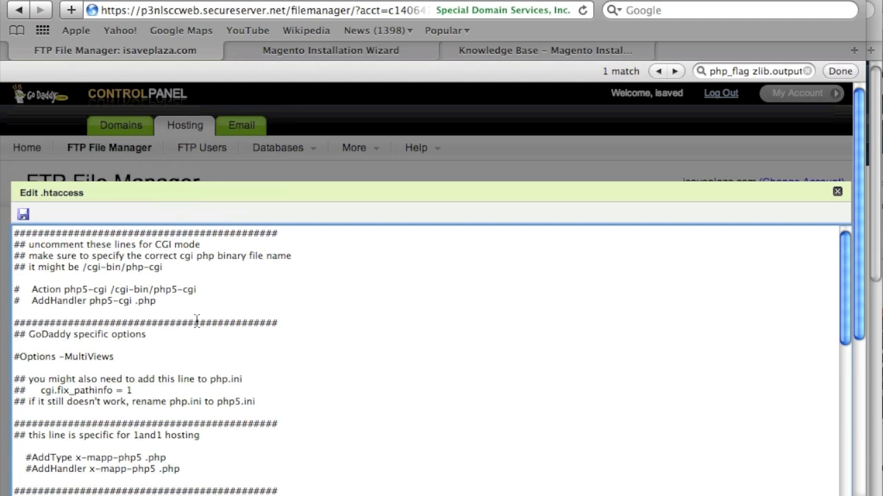
Check the finished install page, then save the .htaccess edits and close the editor.
{"action": "left_click", "coordinate": [331, 51]}
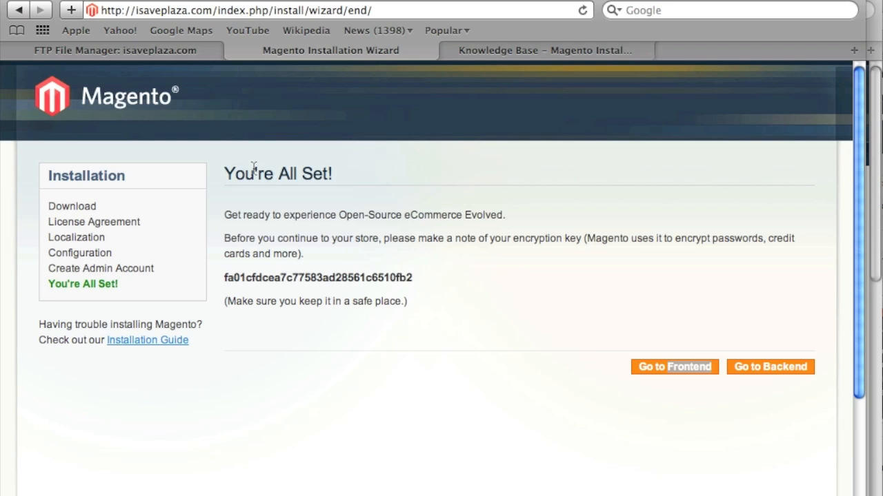
{"action": "left_click", "coordinate": [155, 55]}
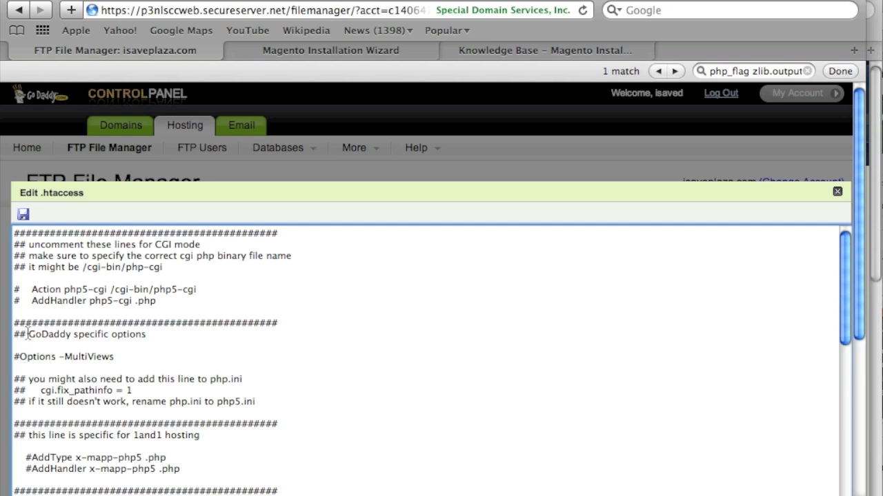
{"action": "left_click", "coordinate": [23, 214]}
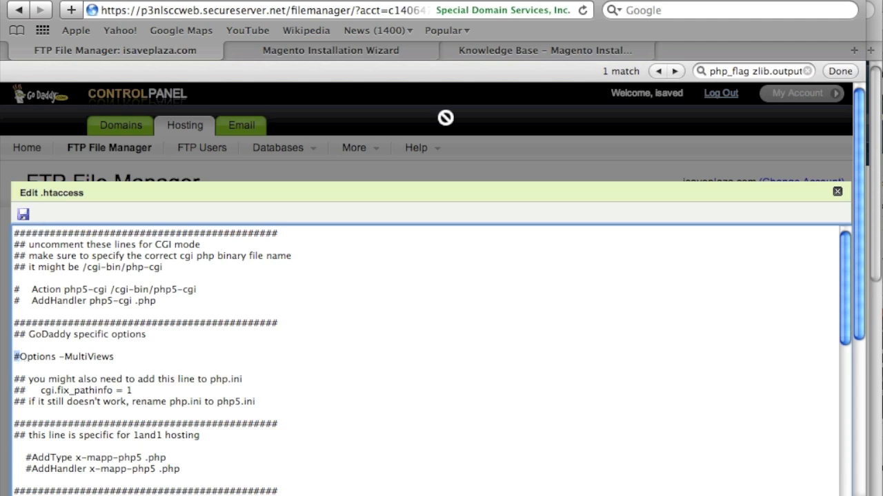
{"action": "left_click", "coordinate": [837, 191]}
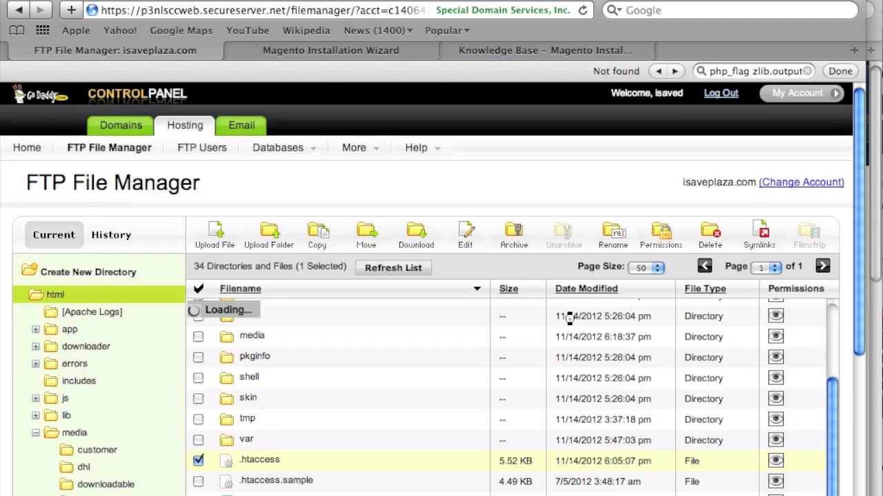
Open php5.ini in the editor to review its settings, then return to You're All Set.
{"action": "scroll", "coordinate": [451, 366], "scroll_direction": "down", "scroll_amount": 10}
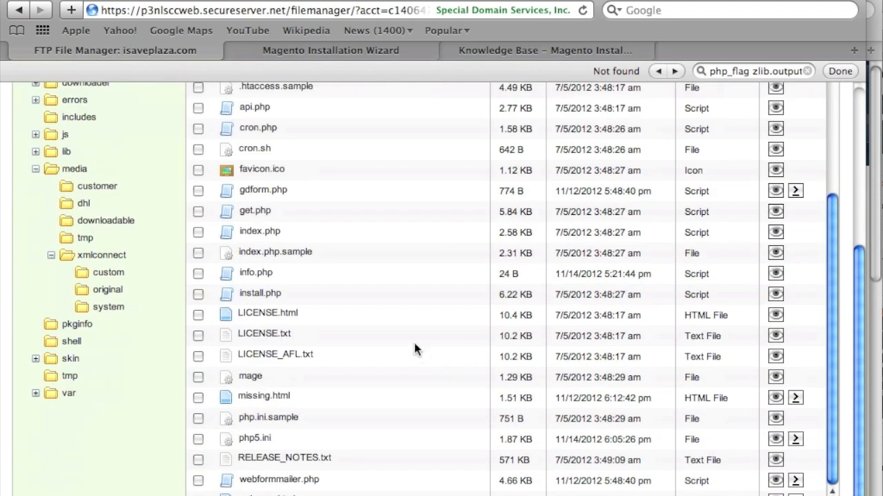
{"action": "scroll", "coordinate": [224, 442], "scroll_direction": "up", "scroll_amount": 10}
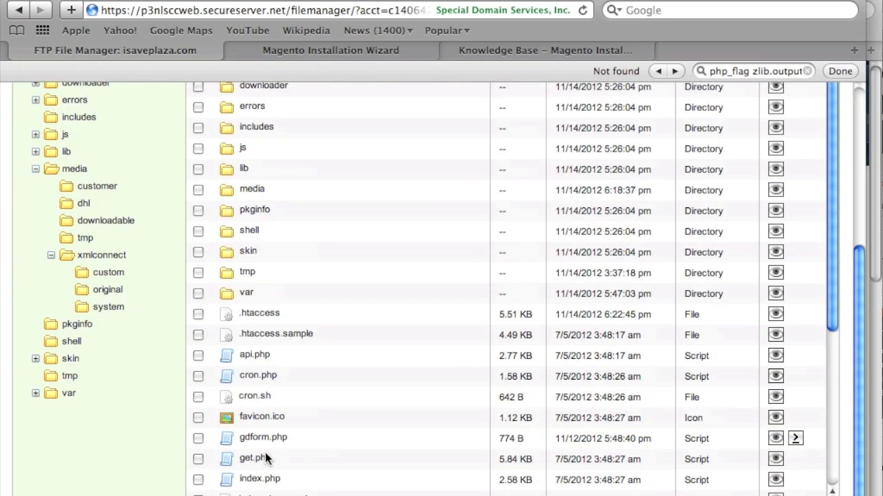
{"action": "left_click", "coordinate": [473, 238]}
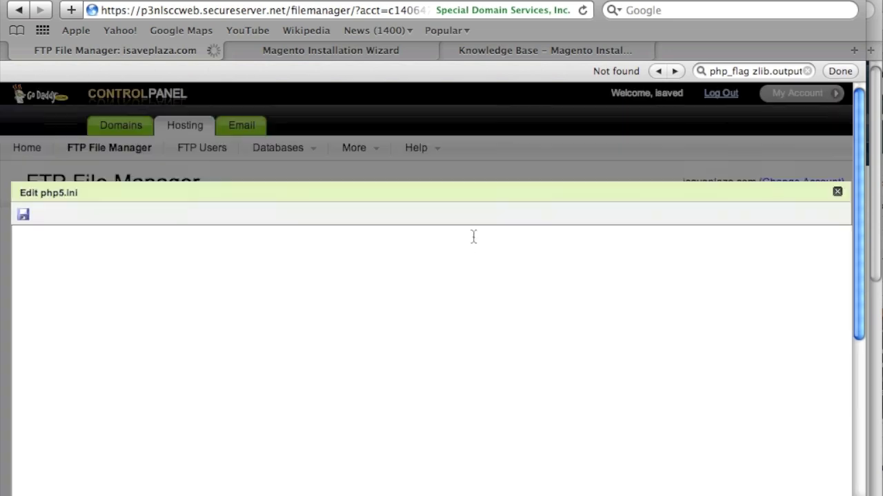
{"action": "scroll", "coordinate": [480, 337], "scroll_direction": "down", "scroll_amount": 5}
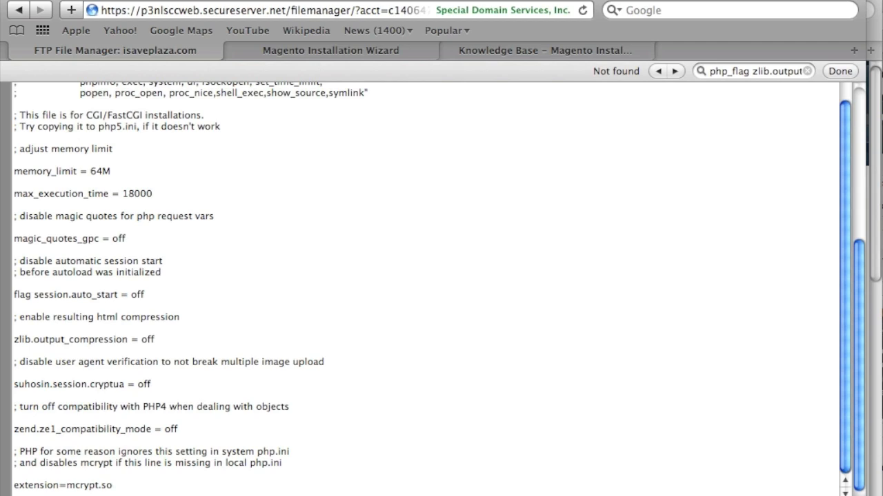
{"action": "left_click", "coordinate": [156, 340]}
{"action": "scroll", "coordinate": [102, 494], "scroll_direction": "up", "scroll_amount": 15}
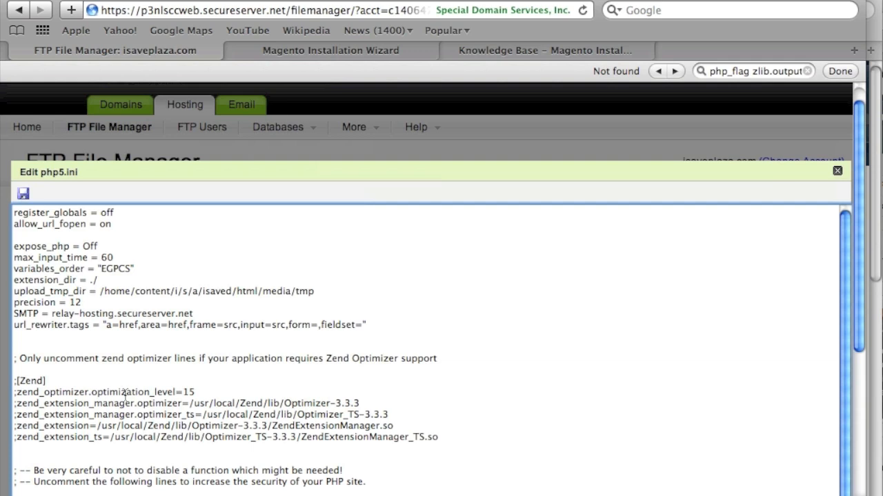
{"action": "left_click", "coordinate": [303, 52]}
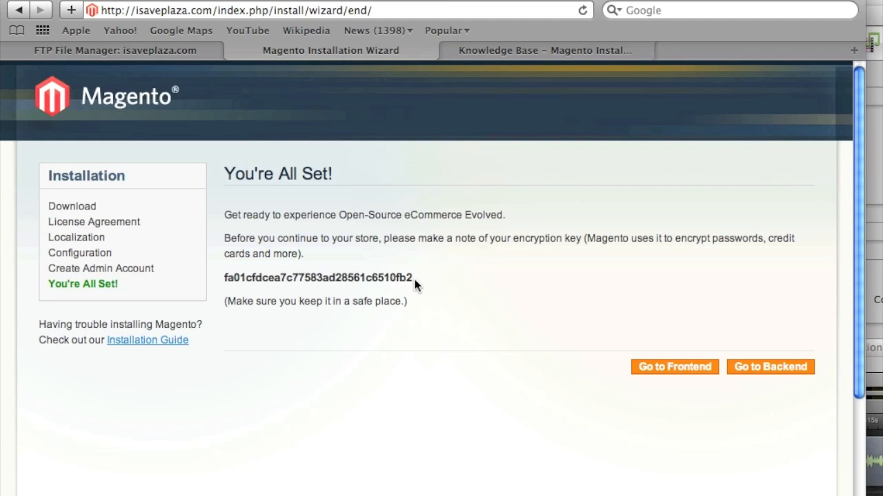
Copy the encryption key into a new blank text document for safekeeping.
{"action": "left_click_drag", "start_coordinate": [376, 285], "coordinate": [233, 271]}
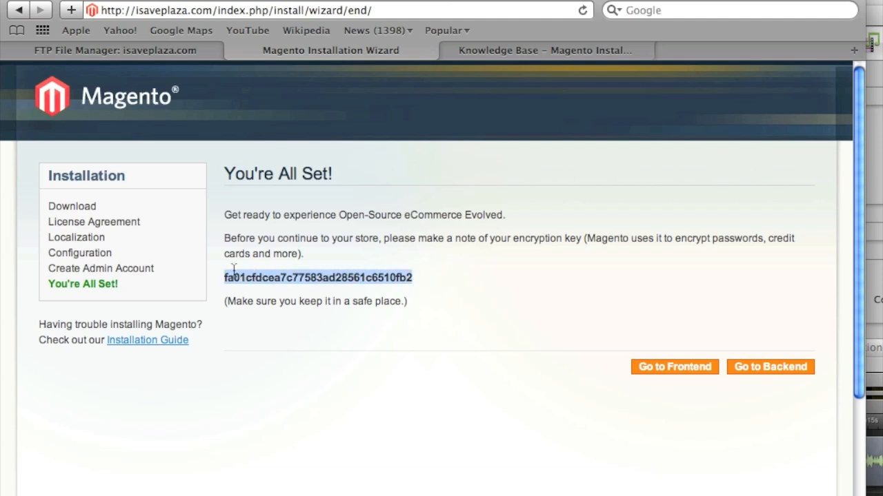
{"action": "right_click", "coordinate": [251, 277]}
{"action": "left_click", "coordinate": [297, 360]}
{"action": "left_click", "coordinate": [535, 495]}
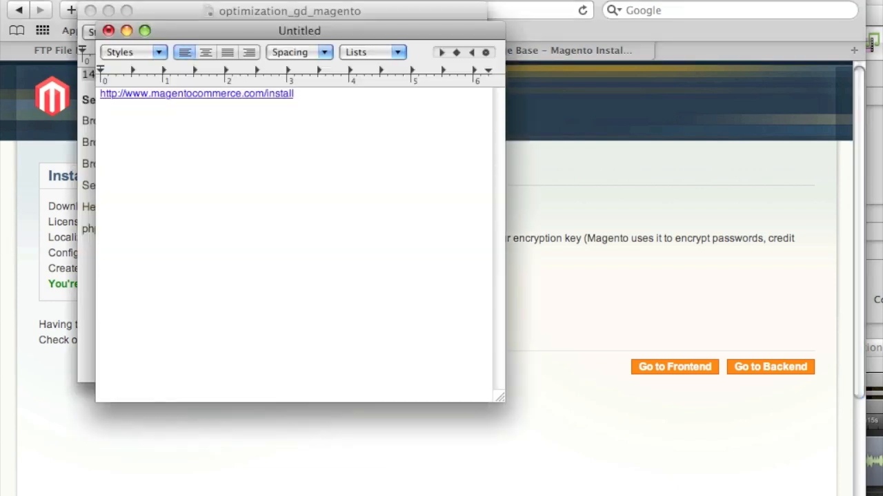
{"action": "left_click", "coordinate": [122, 0]}
{"action": "left_click", "coordinate": [133, 0]}
{"action": "right_click", "coordinate": [308, 179]}
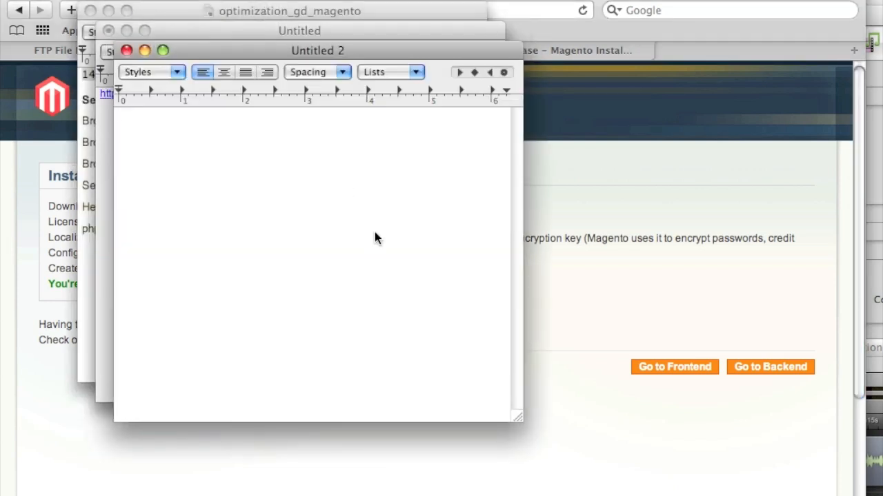
{"action": "left_click", "coordinate": [386, 226]}
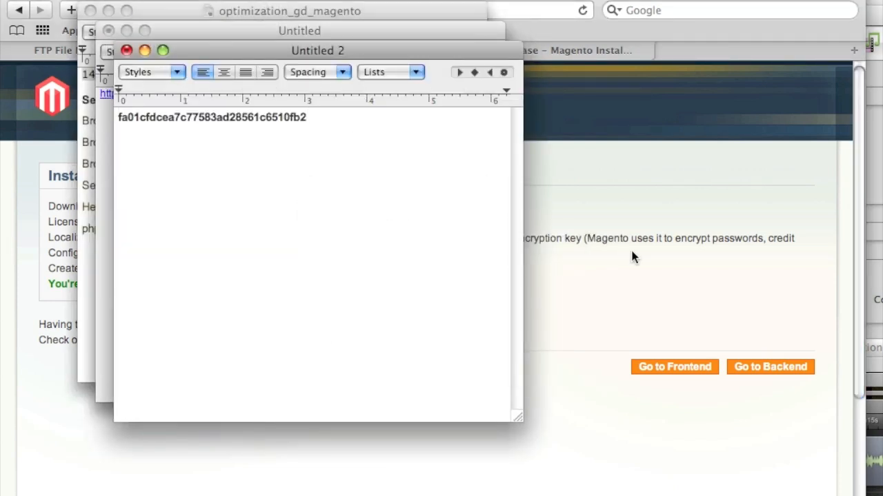
Open the store's home page in a new window, then return to the wizard and go to the admin backend.
{"action": "left_click", "coordinate": [646, 294]}
{"action": "left_click", "coordinate": [697, 335]}
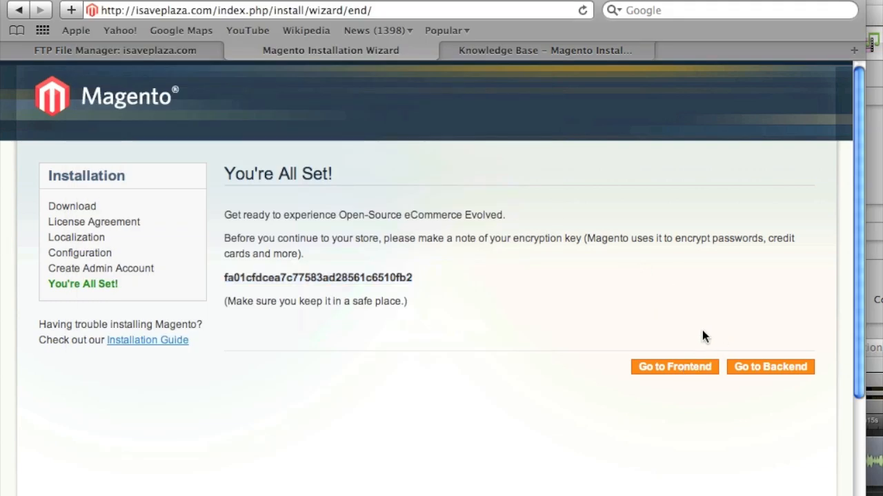
{"action": "right_click", "coordinate": [668, 372]}
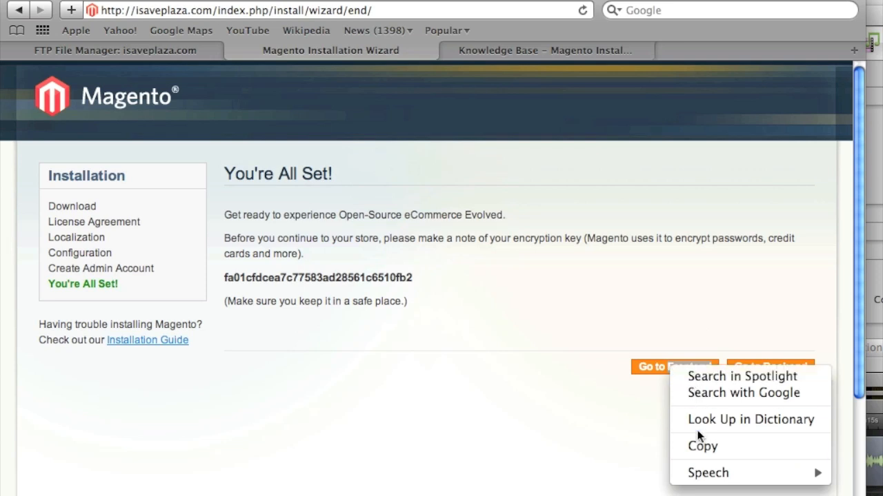
{"action": "left_click", "coordinate": [647, 380]}
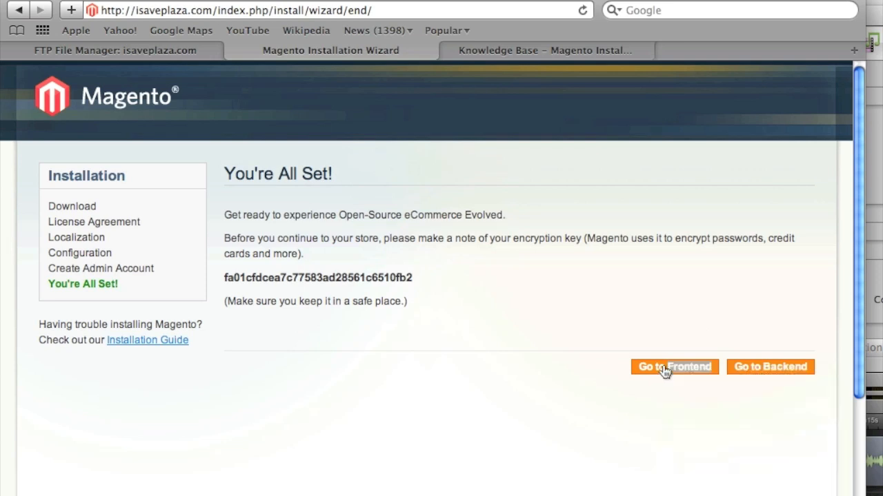
{"action": "left_click", "coordinate": [662, 372]}
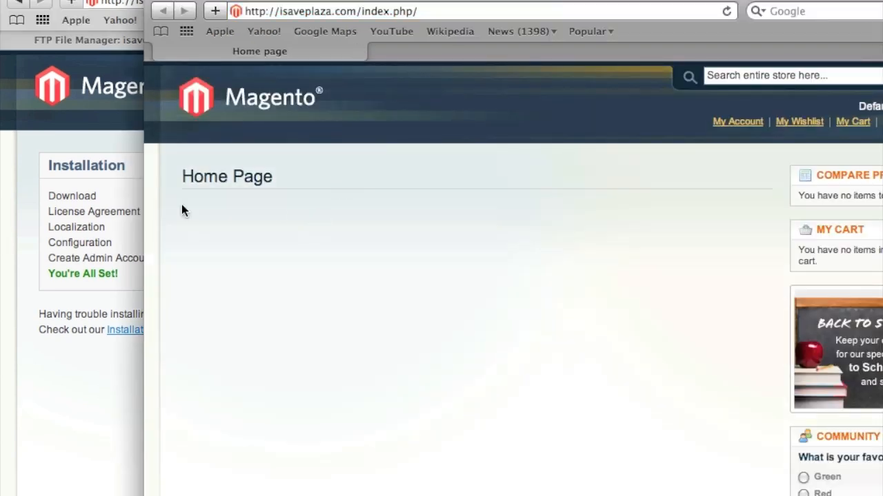
{"action": "left_click", "coordinate": [129, 373]}
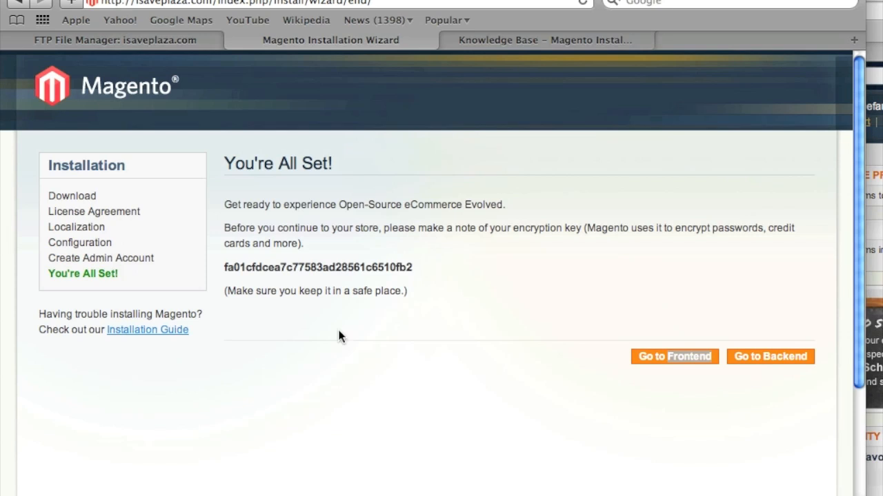
{"action": "left_click", "coordinate": [792, 358]}
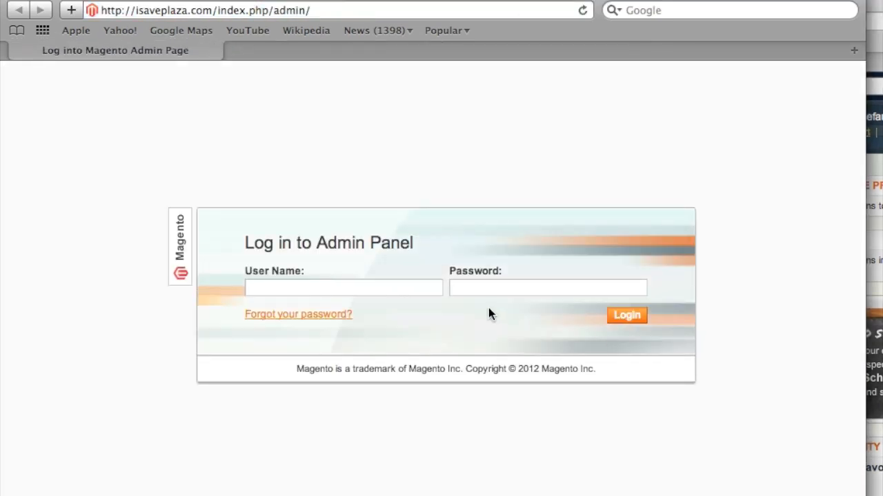
Log in to the Magento admin with the admin user name and password.
{"action": "left_click", "coordinate": [436, 291]}
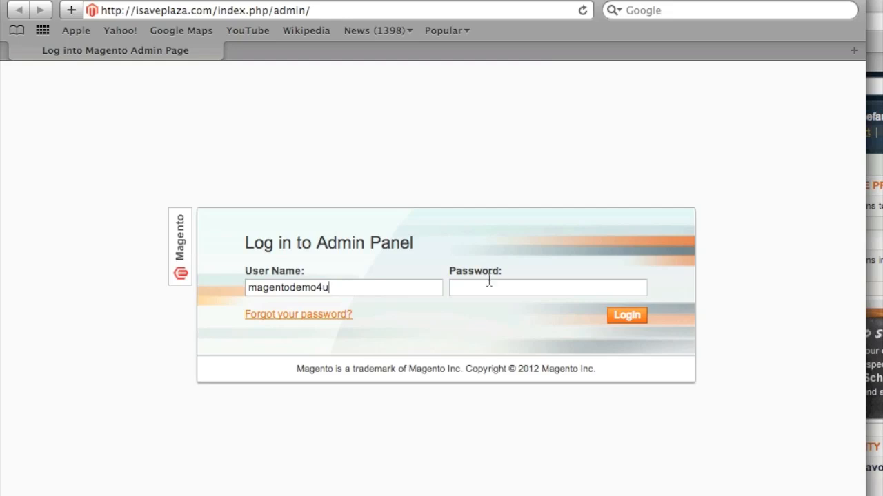
{"action": "left_click", "coordinate": [552, 295]}
{"action": "type", "text": "••••••"}
{"action": "key", "text": "Return"}
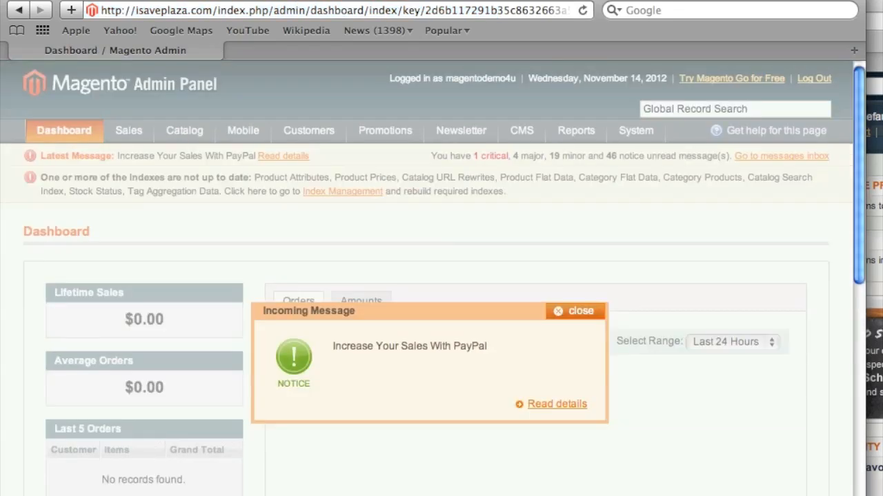
Dismiss the PayPal message and add a new subcategory under Default Category in Manage Categories.
{"action": "left_click", "coordinate": [576, 316]}
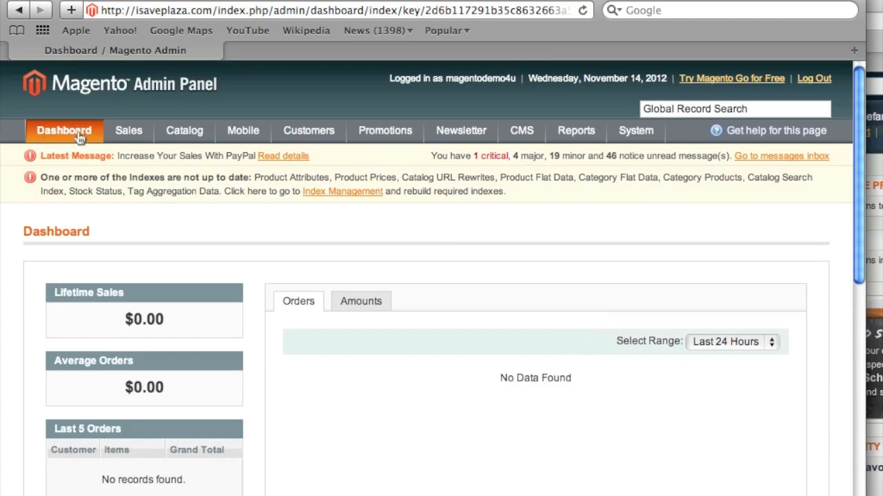
{"action": "mouse_move", "coordinate": [207, 132]}
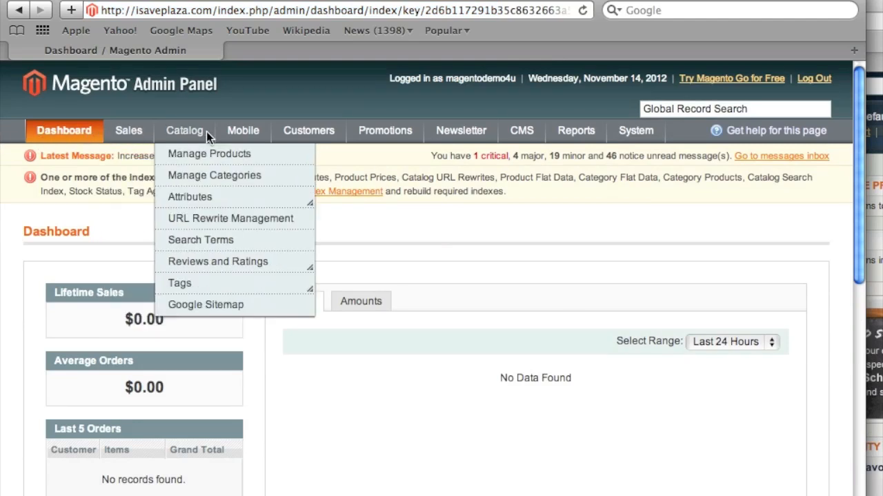
{"action": "left_click", "coordinate": [198, 179]}
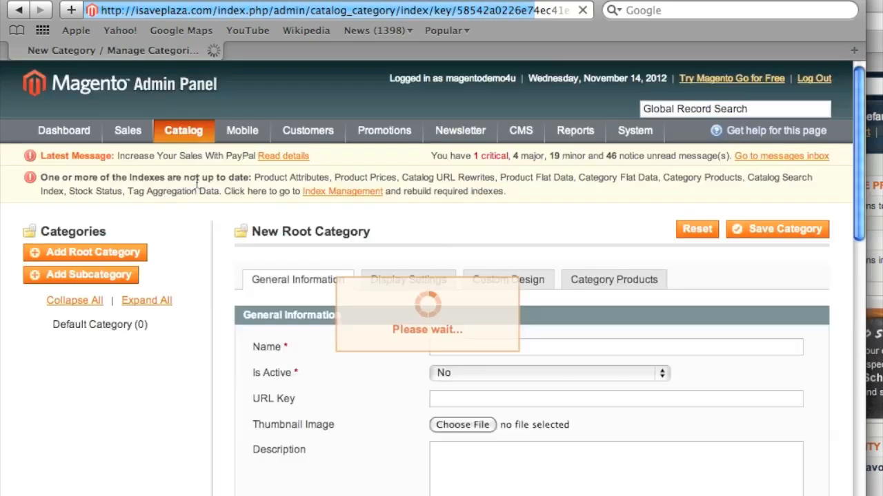
{"action": "left_click", "coordinate": [86, 324]}
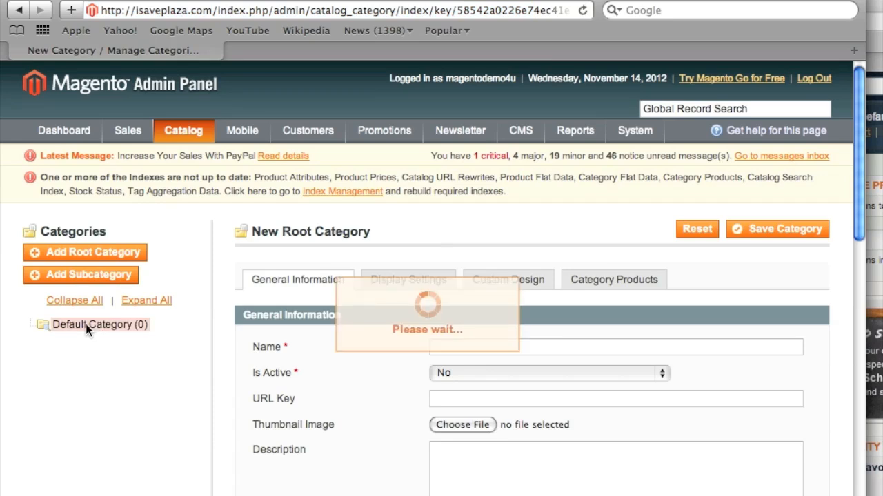
{"action": "left_click", "coordinate": [85, 279]}
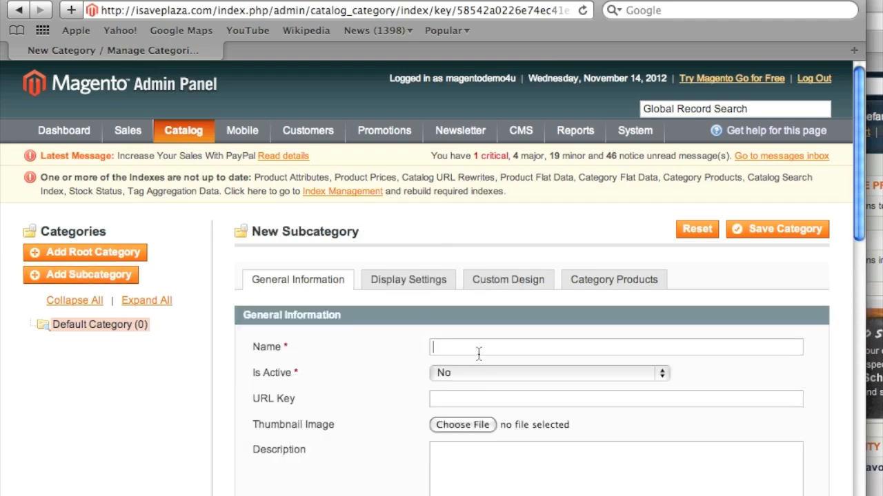
Name the new subcategory 'Test Cat' and set Is Active to Yes.
{"action": "left_click", "coordinate": [478, 349]}
{"action": "type", "text": "Test Ca"}
{"action": "scroll", "coordinate": [440, 375], "scroll_direction": "down", "scroll_amount": 2}
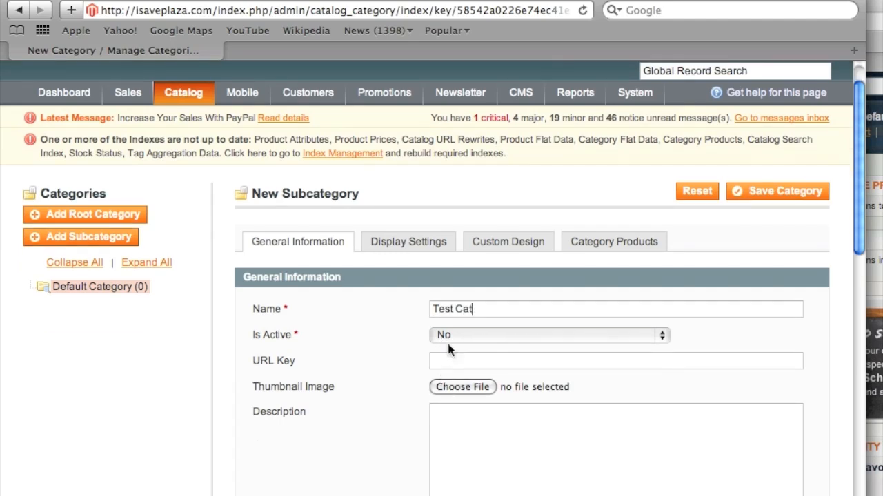
{"action": "left_click", "coordinate": [459, 334]}
{"action": "left_click", "coordinate": [447, 318]}
{"action": "scroll", "coordinate": [410, 371], "scroll_direction": "down", "scroll_amount": 9}
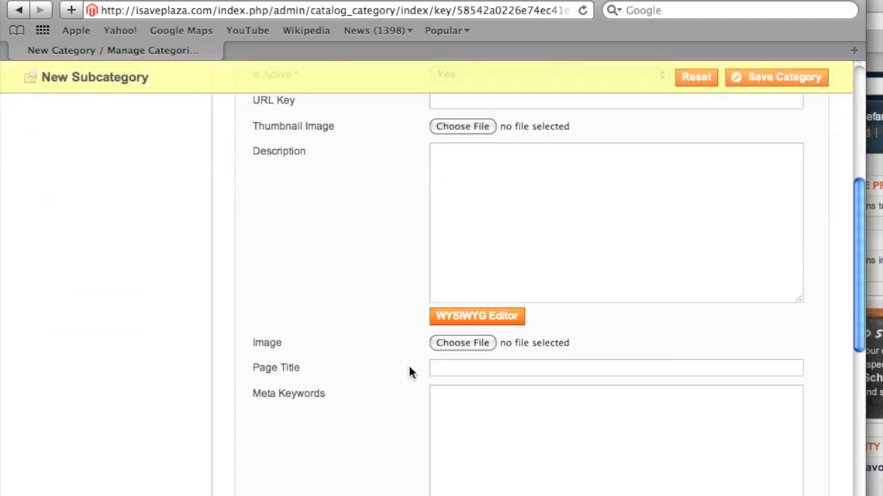
{"action": "scroll", "coordinate": [366, 354], "scroll_direction": "up", "scroll_amount": 4}
{"action": "scroll", "coordinate": [394, 347], "scroll_direction": "down", "scroll_amount": 4}
{"action": "scroll", "coordinate": [395, 349], "scroll_direction": "up", "scroll_amount": 10}
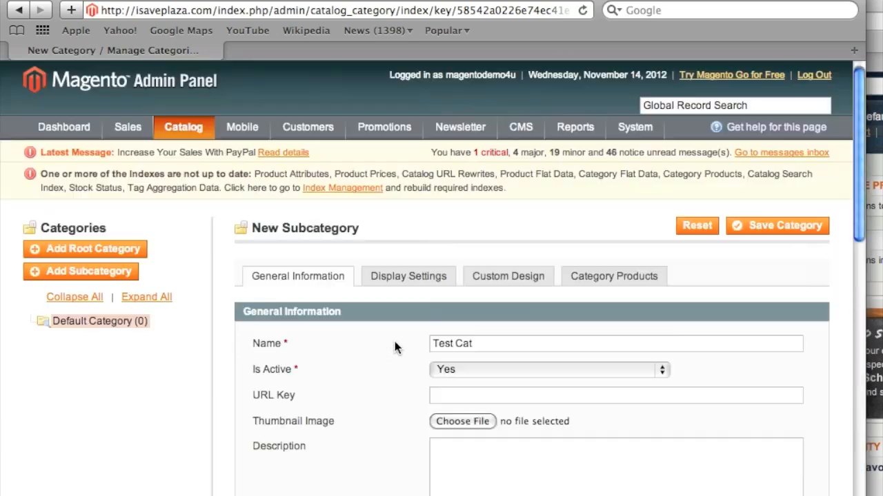
Set Is Anchor to Yes in the category's Display Settings.
{"action": "left_click", "coordinate": [422, 282]}
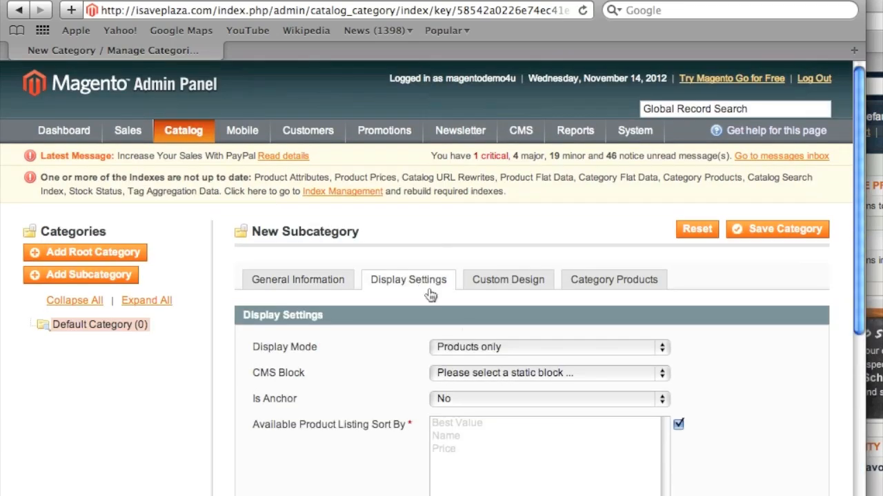
{"action": "left_click", "coordinate": [482, 398]}
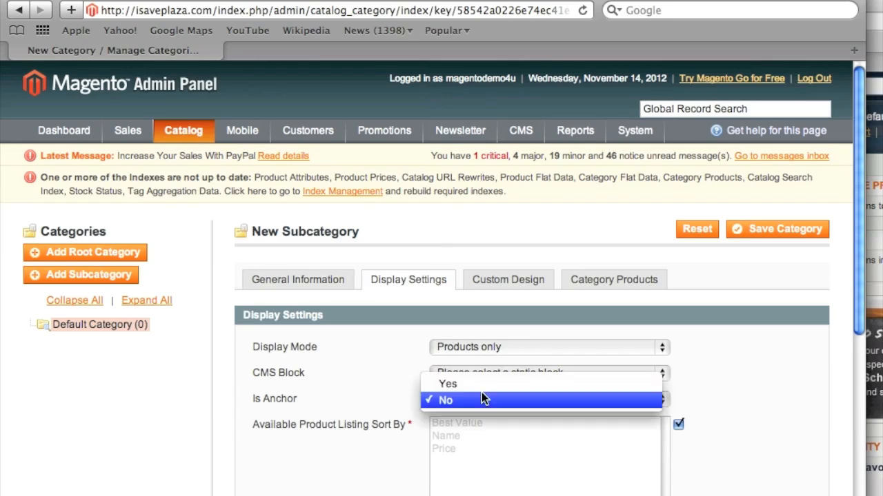
{"action": "left_click", "coordinate": [488, 382]}
{"action": "scroll", "coordinate": [395, 368], "scroll_direction": "down", "scroll_amount": 3}
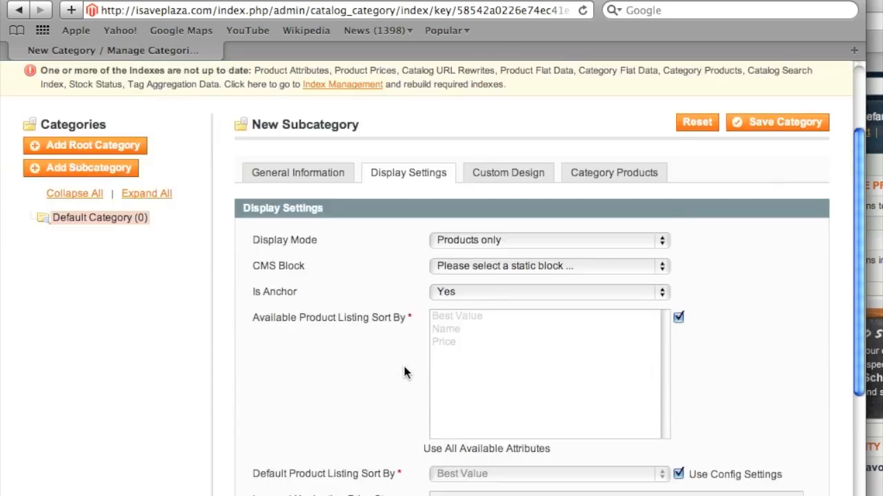
{"action": "scroll", "coordinate": [404, 372], "scroll_direction": "down", "scroll_amount": 3}
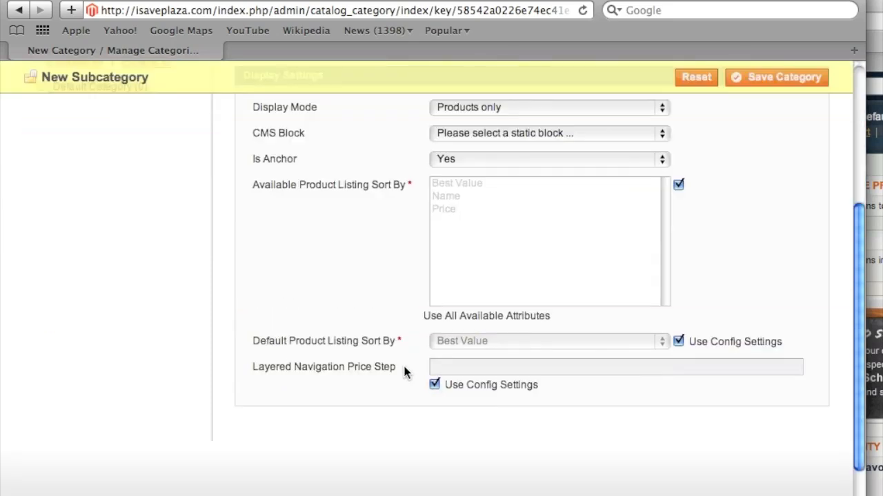
{"action": "scroll", "coordinate": [404, 372], "scroll_direction": "up", "scroll_amount": 5}
Set Use Parent Category Settings to Yes under Custom Design and save the category.
{"action": "left_click", "coordinate": [505, 286]}
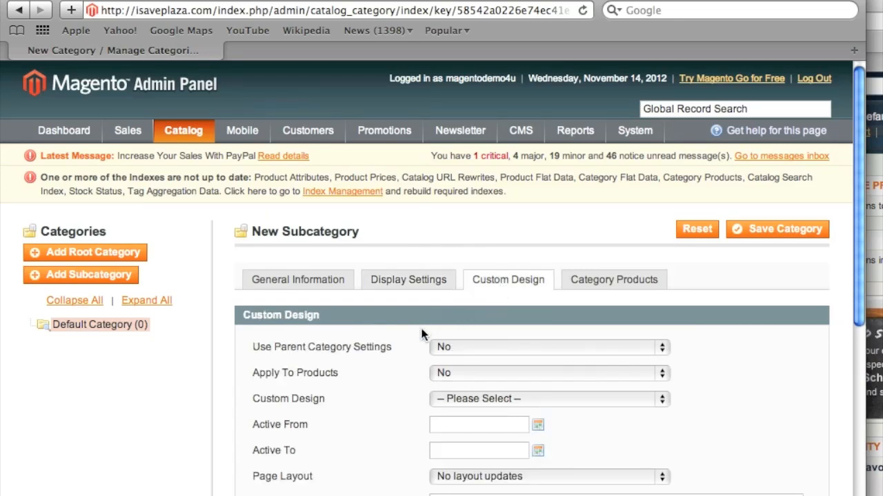
{"action": "left_click", "coordinate": [468, 342]}
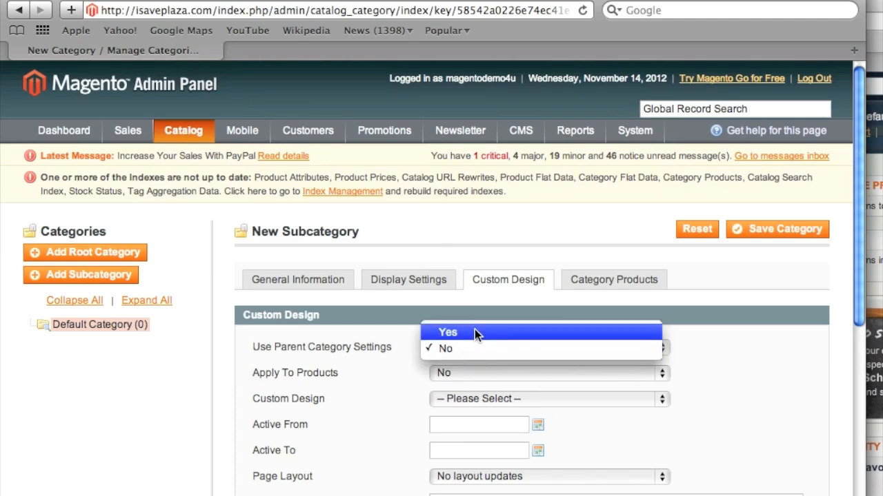
{"action": "left_click", "coordinate": [473, 333]}
{"action": "scroll", "coordinate": [381, 366], "scroll_direction": "down", "scroll_amount": 3}
{"action": "scroll", "coordinate": [382, 365], "scroll_direction": "up", "scroll_amount": 3}
{"action": "left_click", "coordinate": [592, 280]}
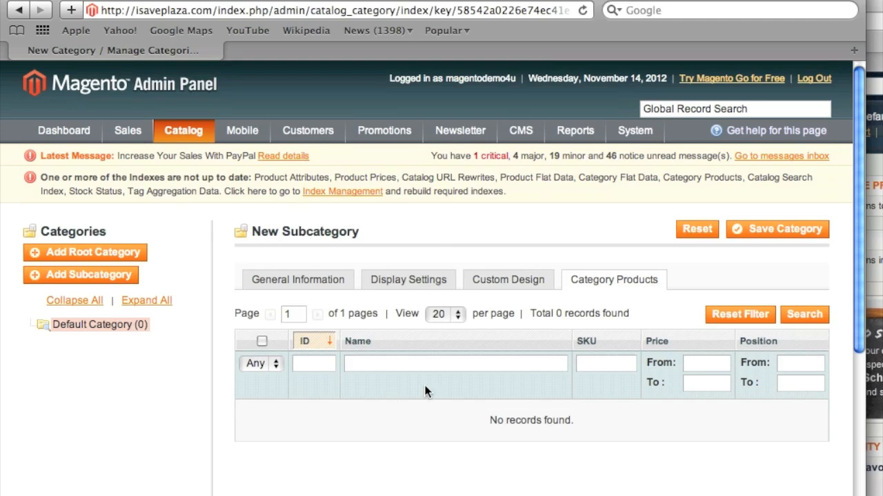
{"action": "left_click", "coordinate": [765, 231]}
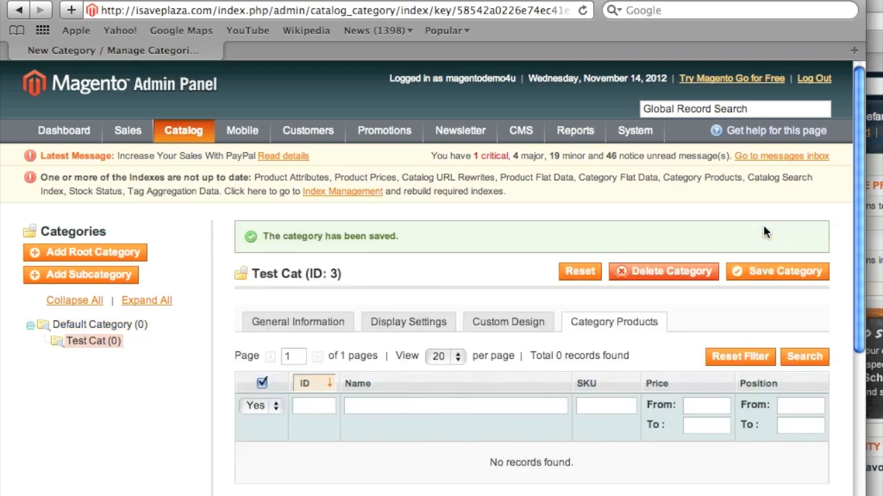
Start a new simple product with the default attribute set from Manage Products.
{"action": "mouse_move", "coordinate": [189, 129]}
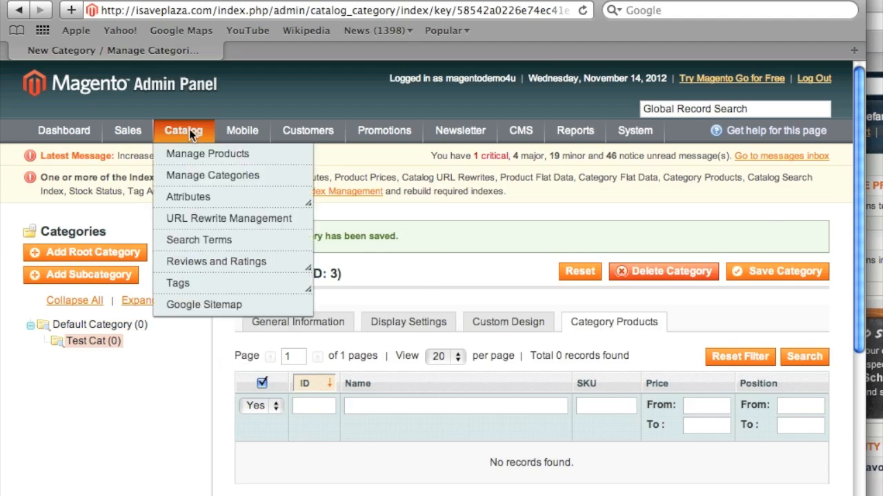
{"action": "left_click", "coordinate": [197, 158]}
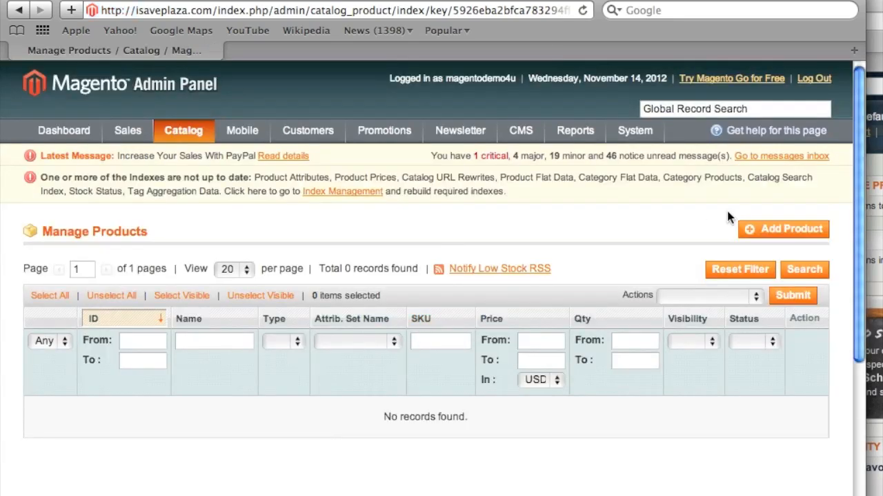
{"action": "left_click", "coordinate": [759, 231]}
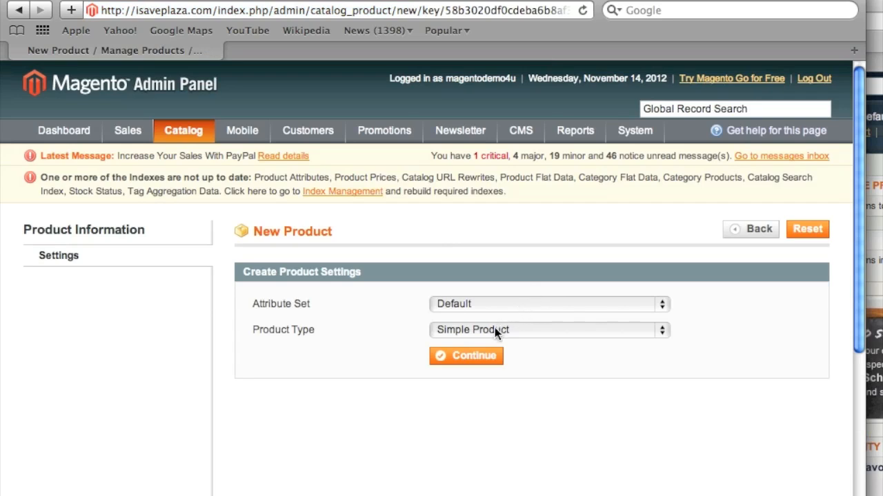
{"action": "left_click", "coordinate": [471, 358]}
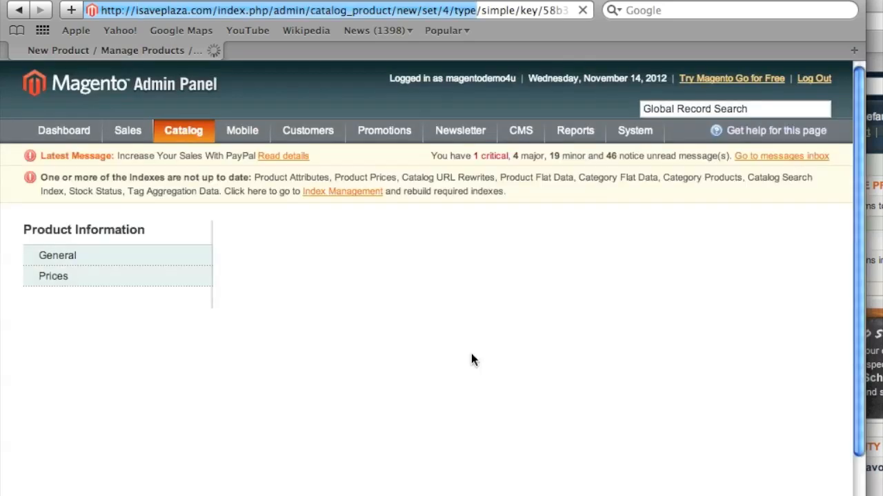
Name the product 'Test' and give it description and short description 'This is a test'.
{"action": "left_click", "coordinate": [491, 308]}
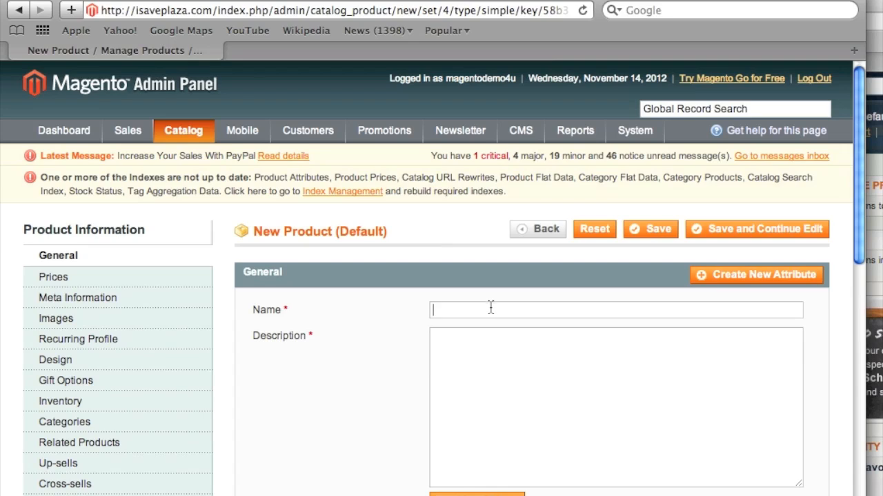
{"action": "type", "text": "Test"}
{"action": "scroll", "coordinate": [487, 311], "scroll_direction": "down", "scroll_amount": 2}
{"action": "left_click", "coordinate": [488, 312]}
{"action": "type", "text": "T"}
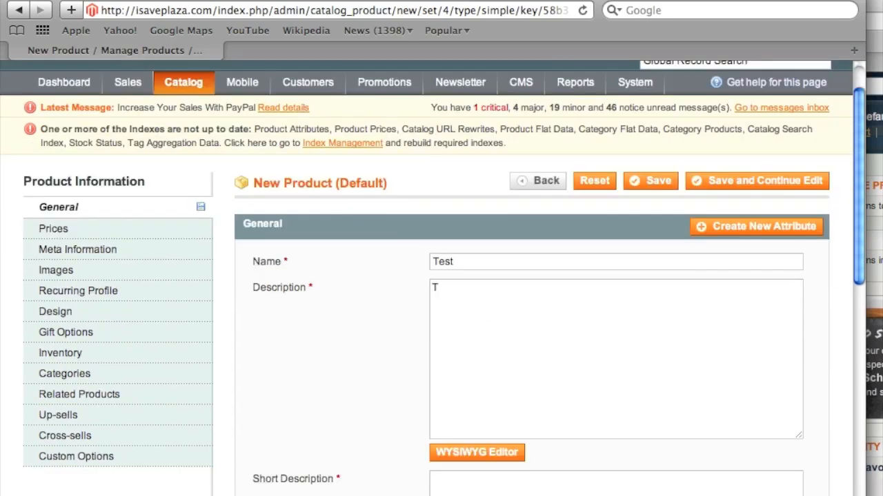
{"action": "type", "text": "his is a test"}
{"action": "triple_click", "coordinate": [494, 291]}
{"action": "key", "text": "super+c"}
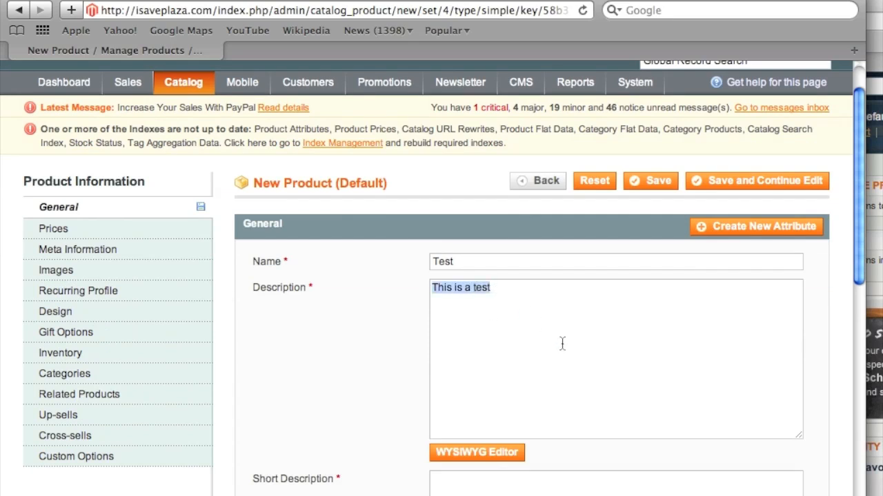
{"action": "scroll", "coordinate": [582, 359], "scroll_direction": "down", "scroll_amount": 3}
{"action": "left_click", "coordinate": [519, 363]}
{"action": "key", "text": "super+v"}
Enter SKU 123 and weight 1 for the product.
{"action": "scroll", "coordinate": [524, 363], "scroll_direction": "down", "scroll_amount": 3}
{"action": "left_click", "coordinate": [467, 420]}
{"action": "type", "text": "123"}
{"action": "left_click", "coordinate": [483, 443]}
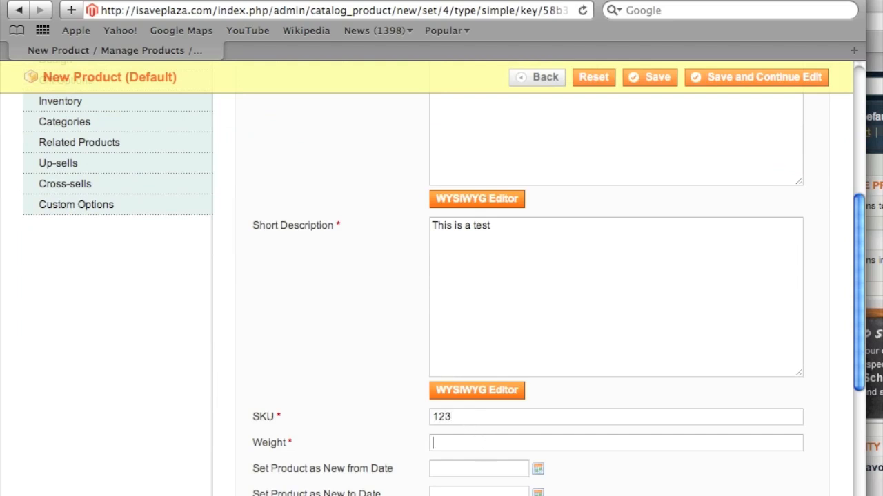
{"action": "type", "text": "1"}
{"action": "scroll", "coordinate": [483, 445], "scroll_direction": "down", "scroll_amount": 3}
Set product status to Enabled and visibility to Catalog, Search.
{"action": "left_click", "coordinate": [494, 400]}
{"action": "left_click", "coordinate": [492, 415]}
{"action": "left_click", "coordinate": [473, 449]}
{"action": "left_click", "coordinate": [473, 449]}
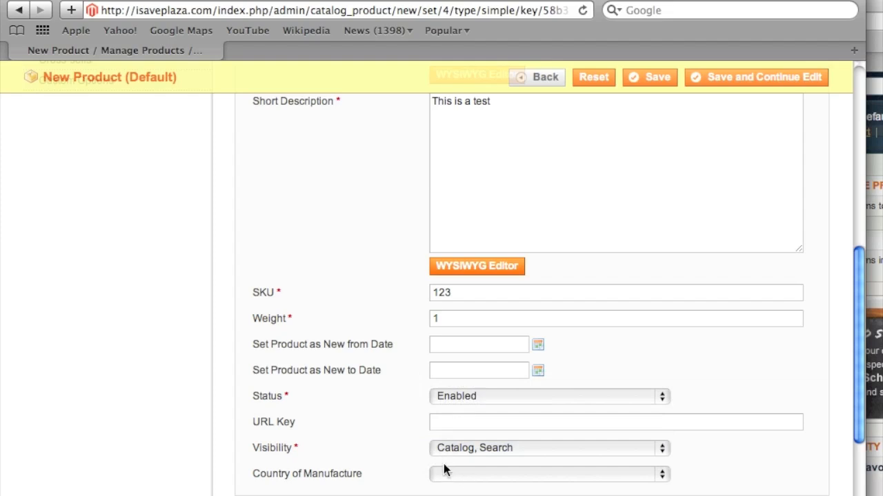
{"action": "scroll", "coordinate": [540, 483], "scroll_direction": "down", "scroll_amount": 1}
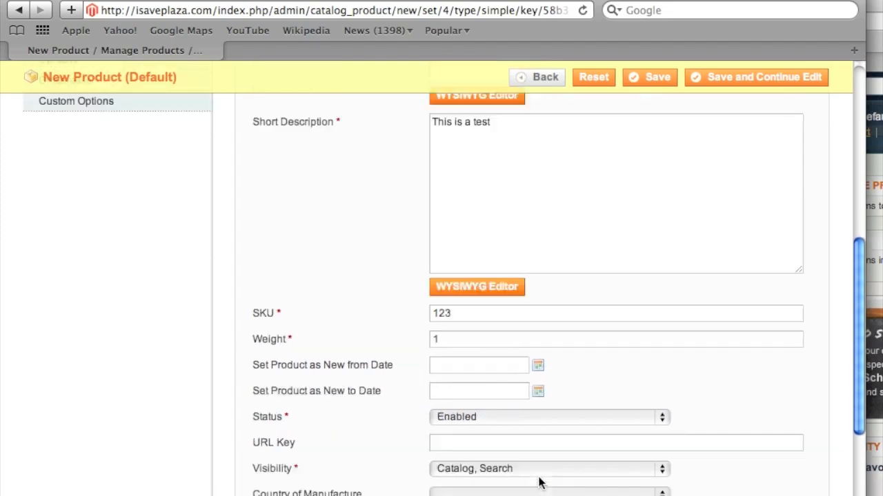
{"action": "scroll", "coordinate": [540, 482], "scroll_direction": "up", "scroll_amount": 10}
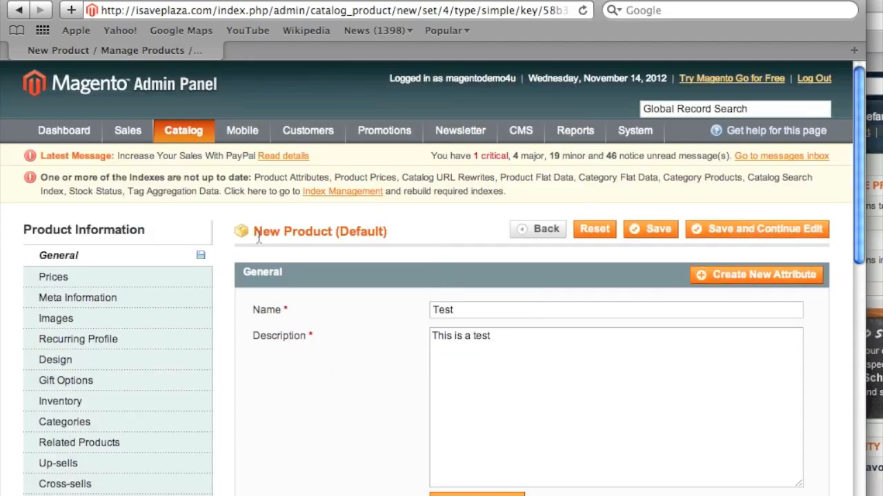
{"action": "left_click", "coordinate": [141, 276]}
Set the product price to 1.00 with tax class None.
{"action": "left_click", "coordinate": [444, 310]}
{"action": "type", "text": "1.00"}
{"action": "scroll", "coordinate": [403, 360], "scroll_direction": "down", "scroll_amount": 5}
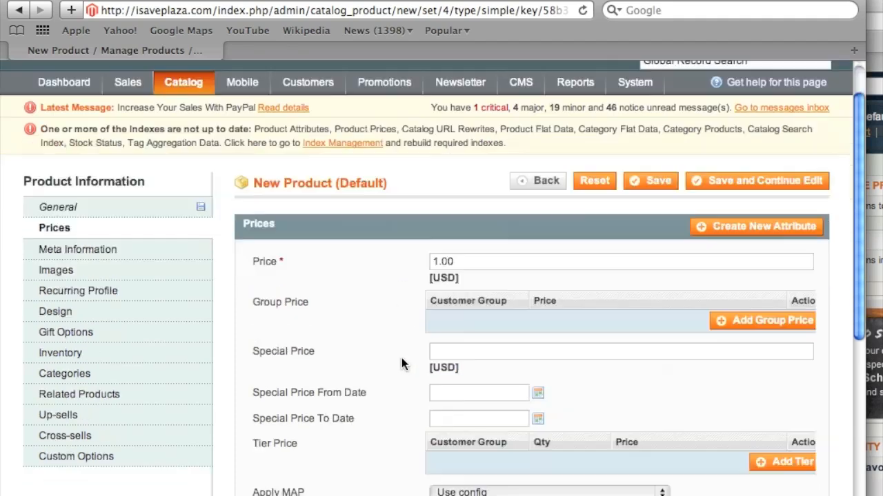
{"action": "left_click", "coordinate": [480, 424]}
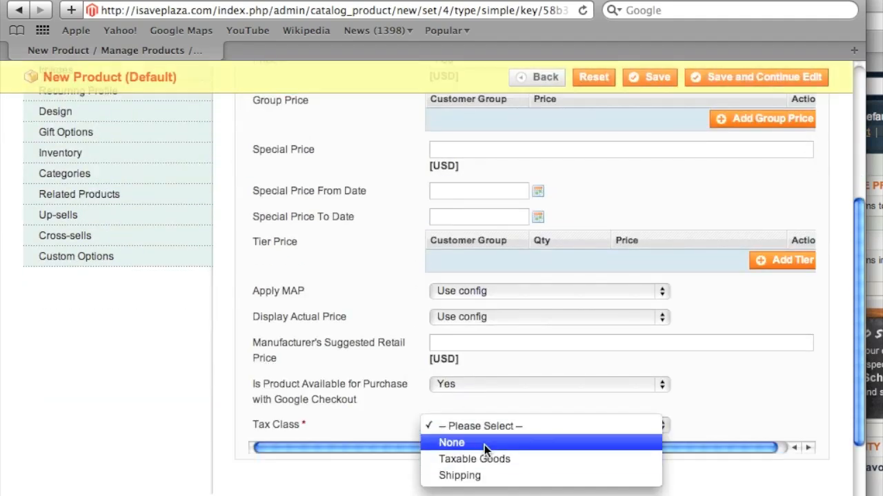
{"action": "left_click", "coordinate": [484, 445]}
{"action": "scroll", "coordinate": [381, 373], "scroll_direction": "up", "scroll_amount": 5}
{"action": "scroll", "coordinate": [381, 373], "scroll_direction": "down", "scroll_amount": 5}
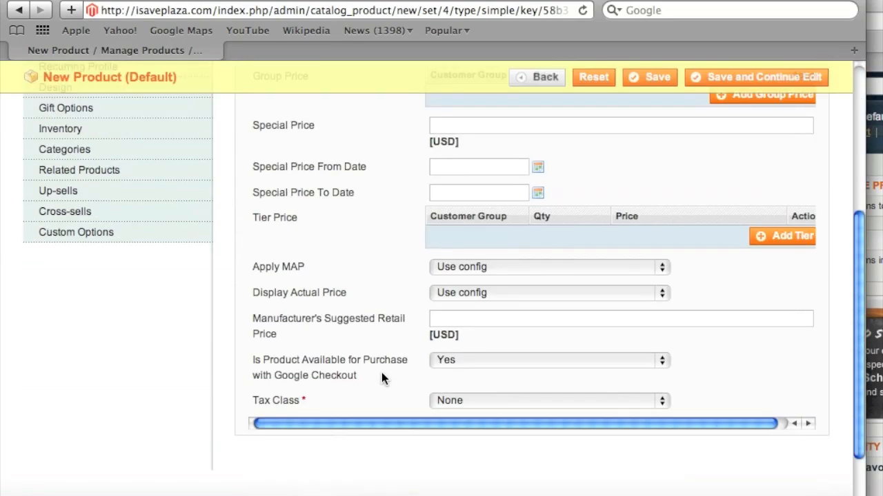
{"action": "scroll", "coordinate": [382, 372], "scroll_direction": "up", "scroll_amount": 5}
Upload reebok_sneakers.jpg as a product image in the Images section.
{"action": "left_click", "coordinate": [159, 302]}
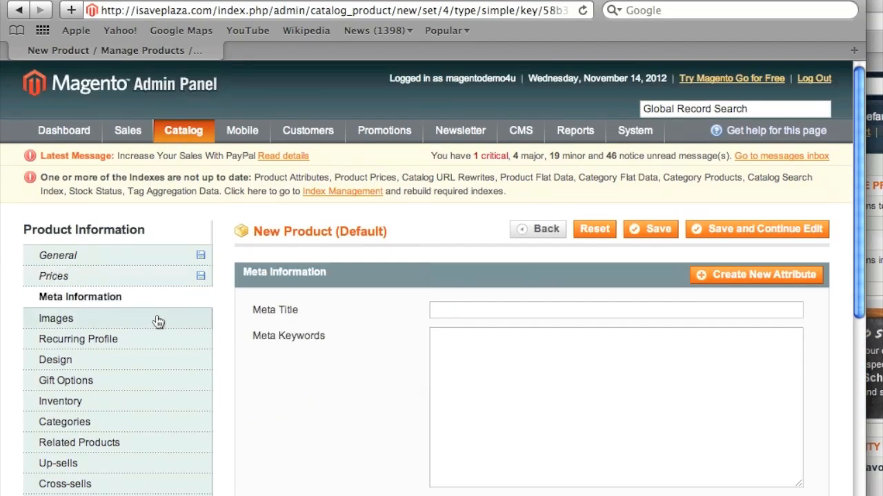
{"action": "left_click", "coordinate": [155, 319]}
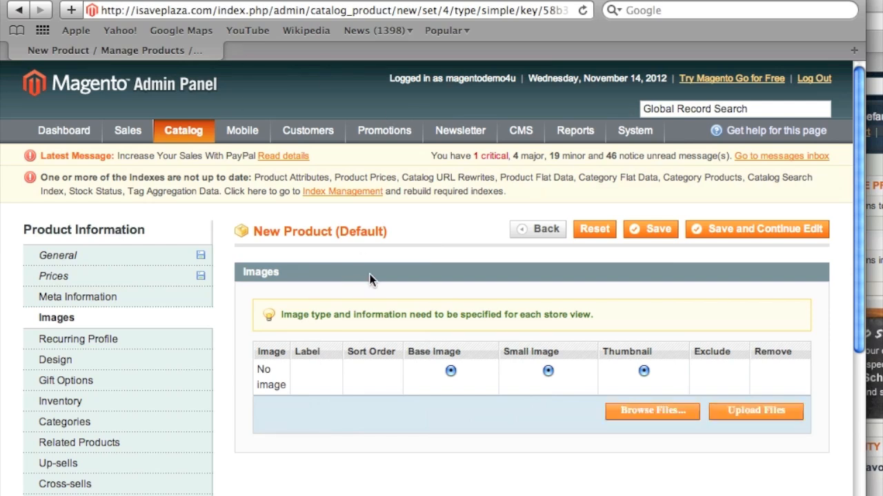
{"action": "left_click", "coordinate": [626, 410]}
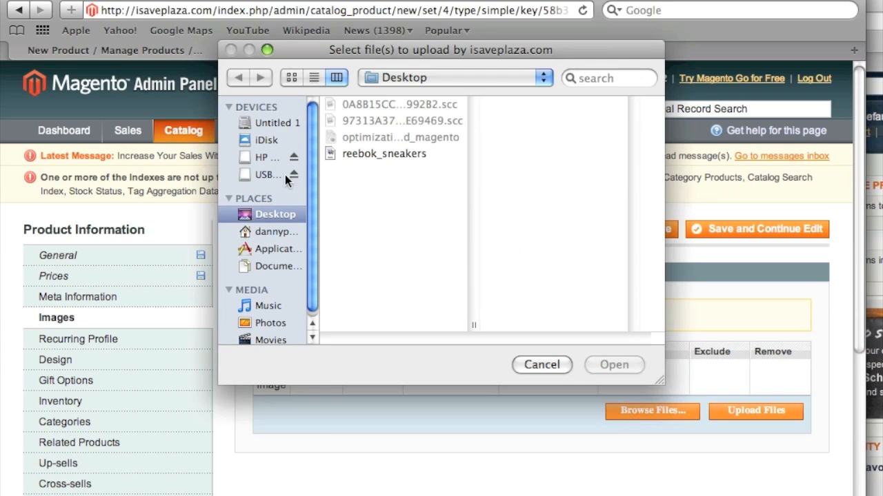
{"action": "double_click", "coordinate": [377, 157]}
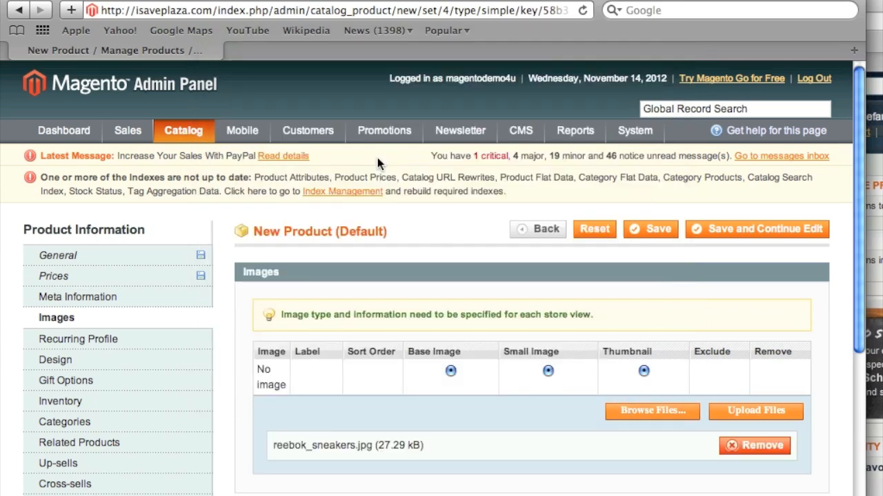
{"action": "left_click", "coordinate": [758, 413]}
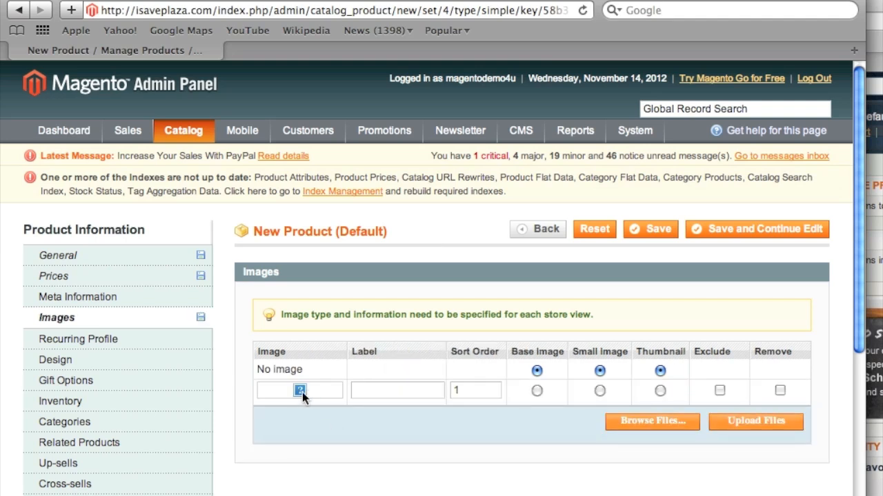
{"action": "right_click", "coordinate": [302, 392]}
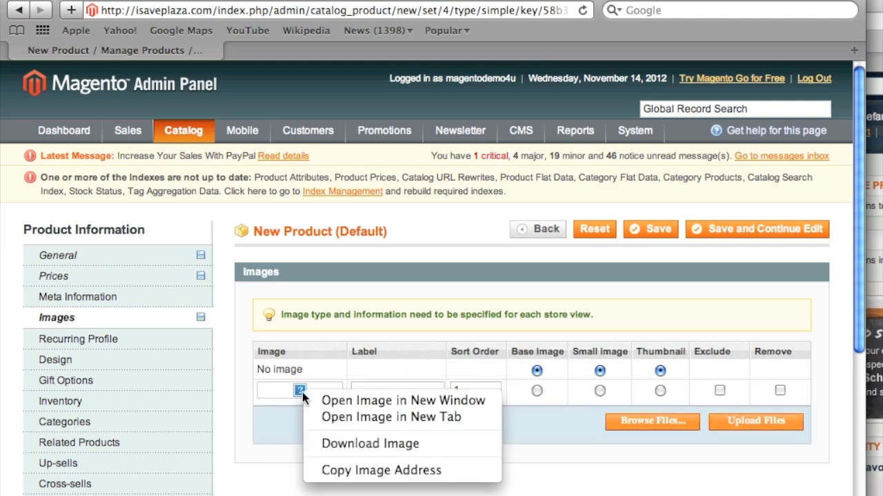
Load the uploaded sneaker image's address in a new tab, which shows an Internal Server Error.
{"action": "left_click", "coordinate": [368, 470]}
{"action": "left_click", "coordinate": [122, 0]}
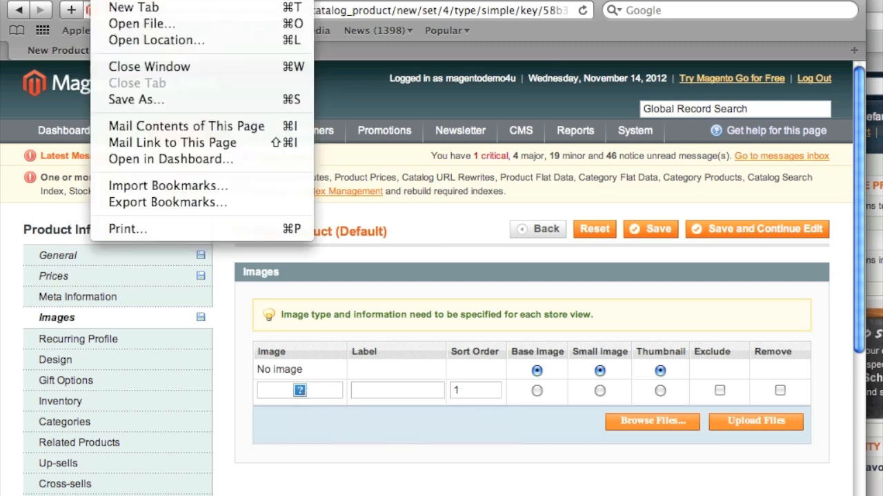
{"action": "left_click", "coordinate": [121, 8]}
{"action": "key", "text": "super+v"}
{"action": "key", "text": "Return"}
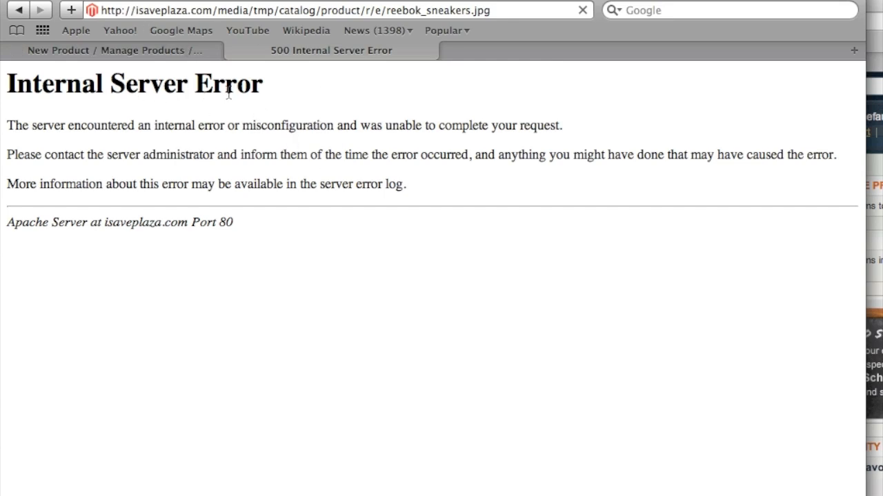
{"action": "left_click_drag", "start_coordinate": [184, 0], "coordinate": [433, 0]}
In the FTP File Manager, browse to the media folder and open its .htaccess for editing.
{"action": "left_click", "coordinate": [205, 177]}
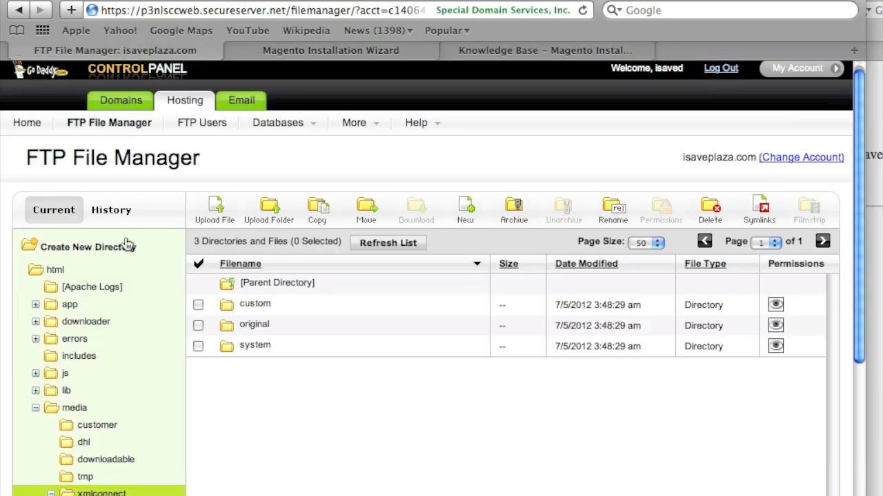
{"action": "scroll", "coordinate": [133, 393], "scroll_direction": "down", "scroll_amount": 3}
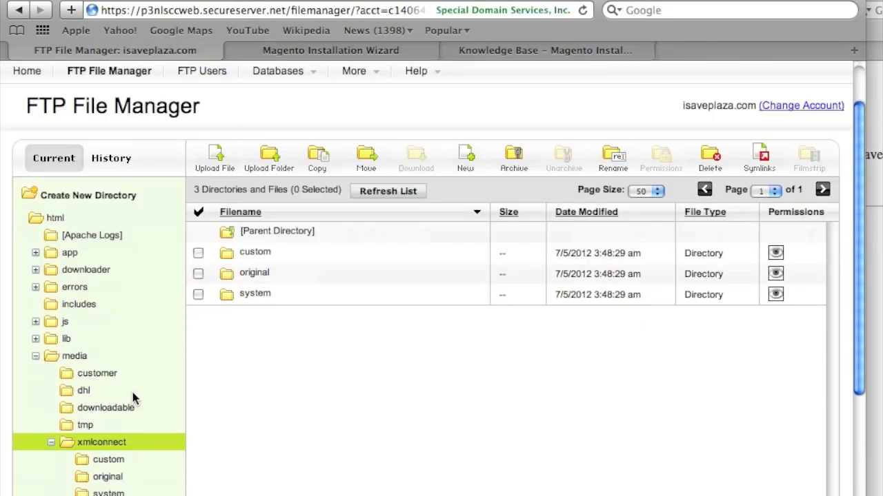
{"action": "left_click", "coordinate": [69, 358]}
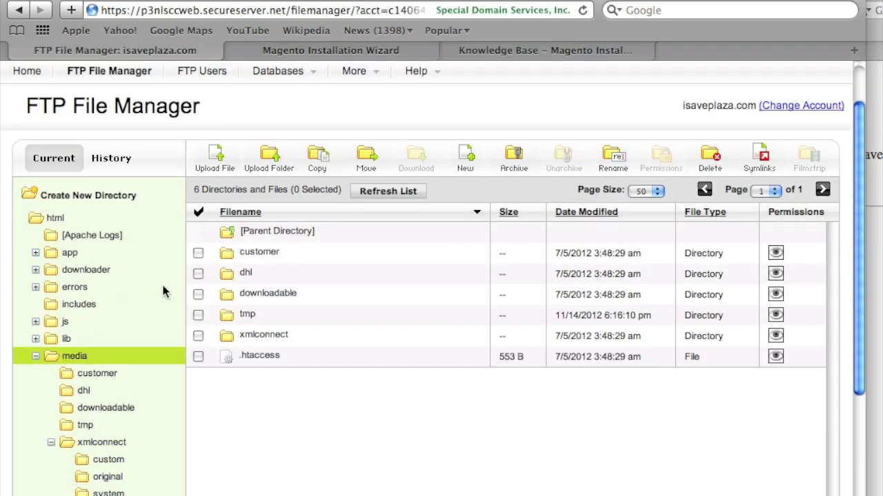
{"action": "scroll", "coordinate": [130, 160], "scroll_direction": "up", "scroll_amount": 3}
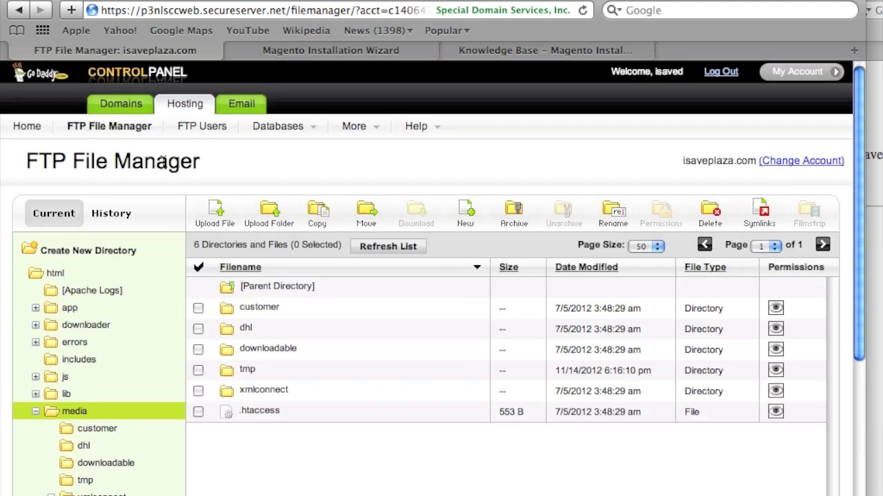
{"action": "scroll", "coordinate": [315, 265], "scroll_direction": "down", "scroll_amount": 2}
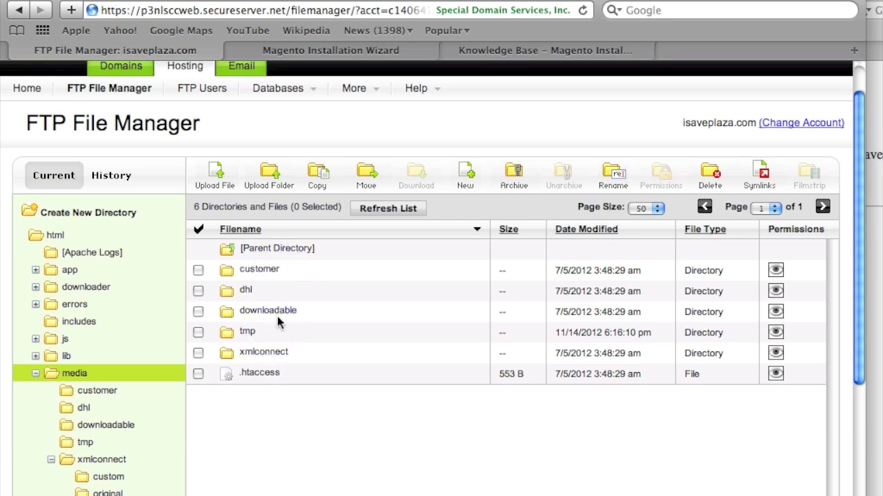
{"action": "left_click", "coordinate": [199, 373]}
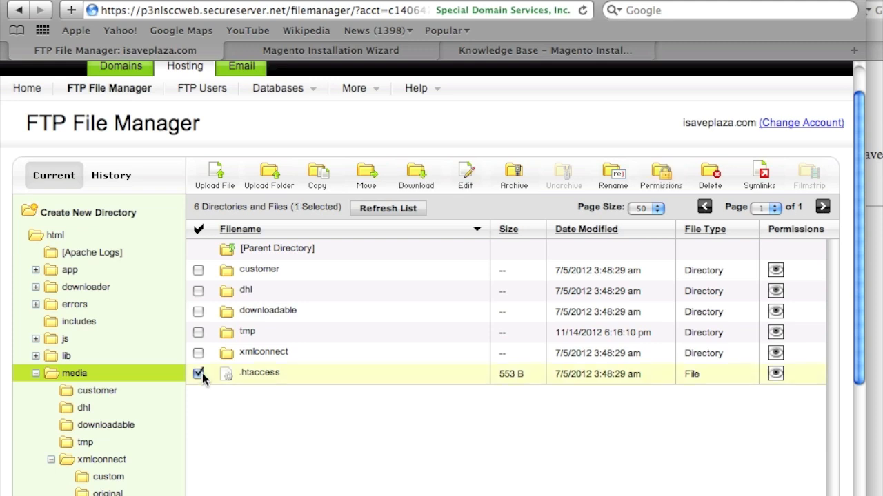
{"action": "left_click", "coordinate": [472, 182]}
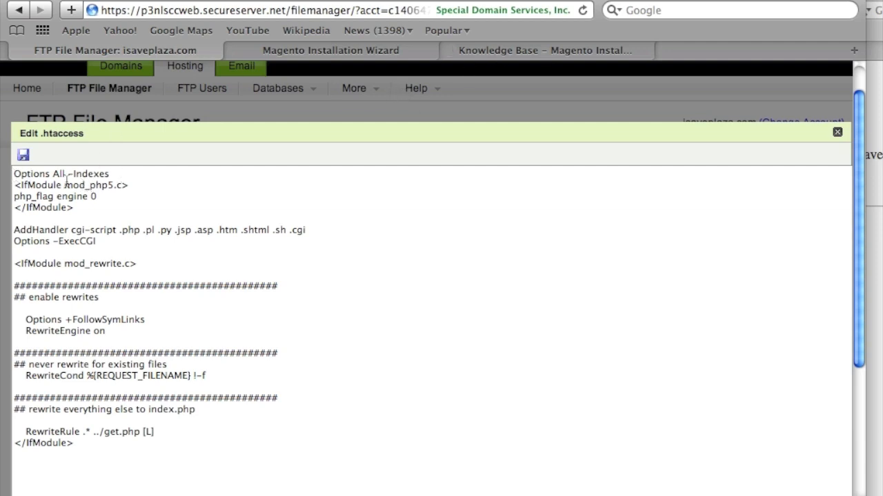
Bring up the browser window showing the image's Internal Server Error.
{"action": "left_click", "coordinate": [12, 175]}
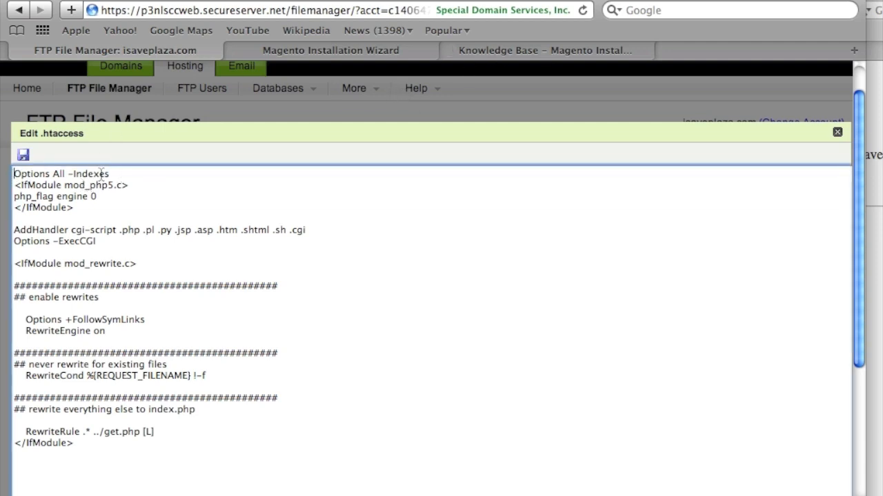
{"action": "left_click", "coordinate": [516, 55]}
{"action": "left_click", "coordinate": [379, 52]}
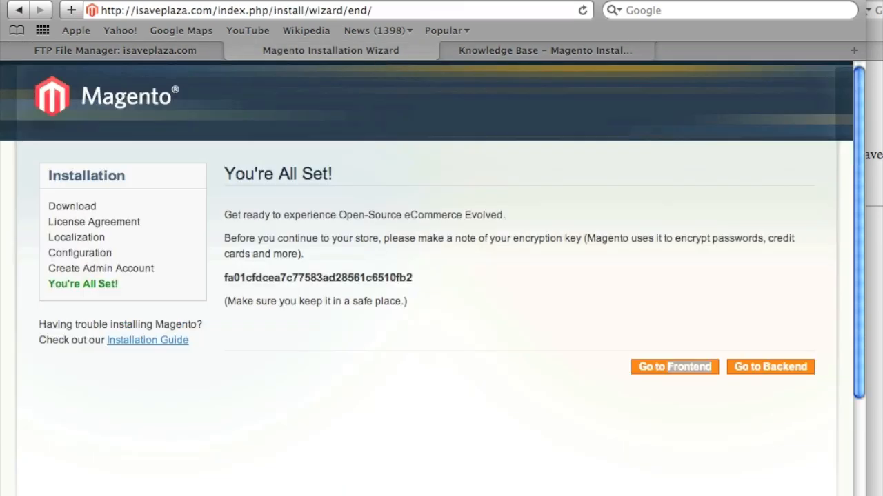
{"action": "right_click", "coordinate": [188, 493]}
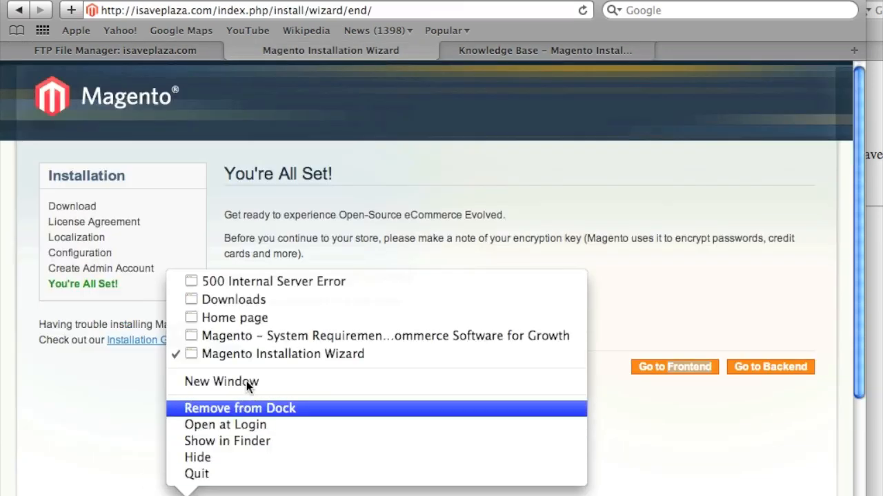
{"action": "left_click", "coordinate": [250, 282]}
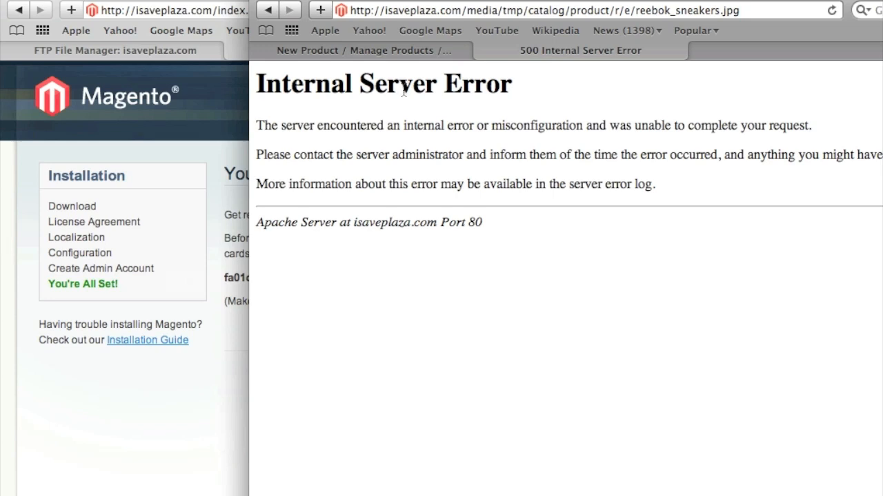
Change the first line to '#Options All -Indexes', save .htaccess, and bring the error page into view.
{"action": "left_click", "coordinate": [199, 54]}
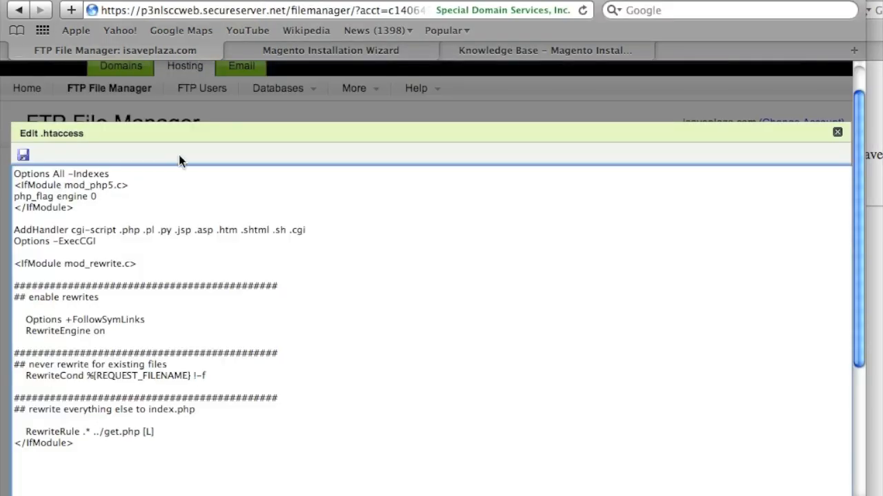
{"action": "left_click", "coordinate": [14, 174]}
{"action": "type", "text": "#"}
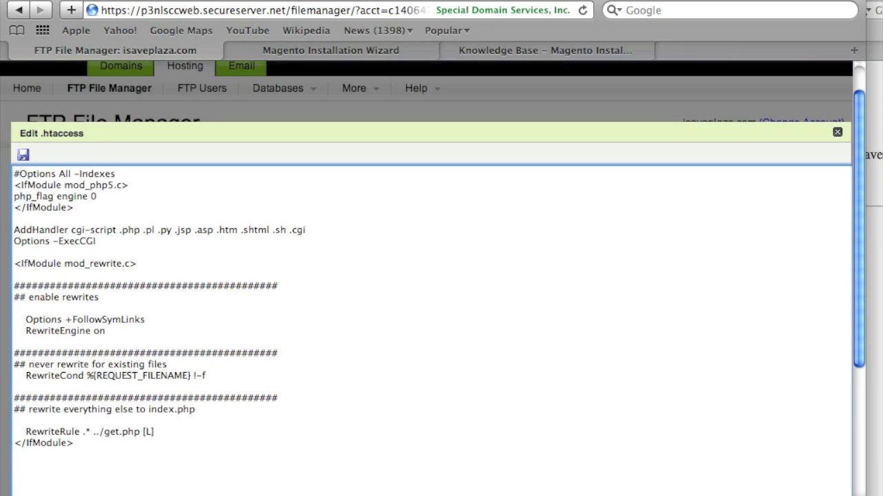
{"action": "left_click", "coordinate": [23, 156]}
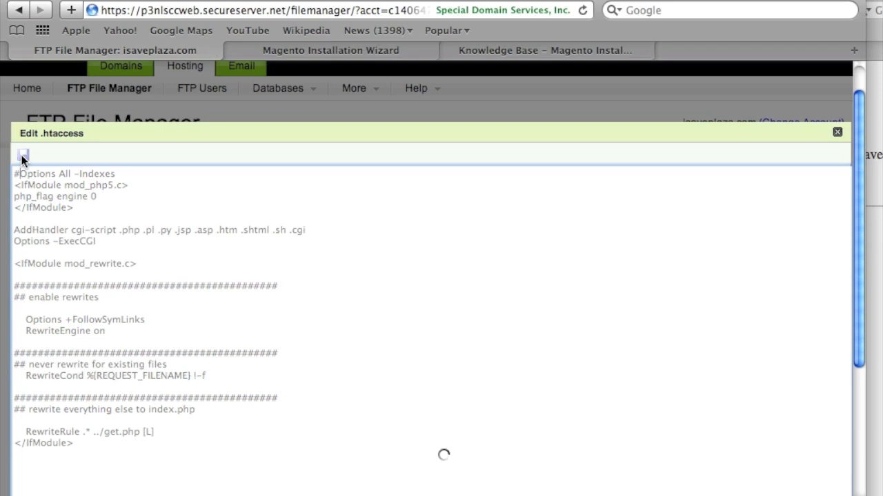
{"action": "left_click", "coordinate": [837, 131]}
{"action": "left_click", "coordinate": [875, 138]}
{"action": "left_click_drag", "start_coordinate": [876, 0], "coordinate": [712, 0]}
{"action": "left_click", "coordinate": [369, 0]}
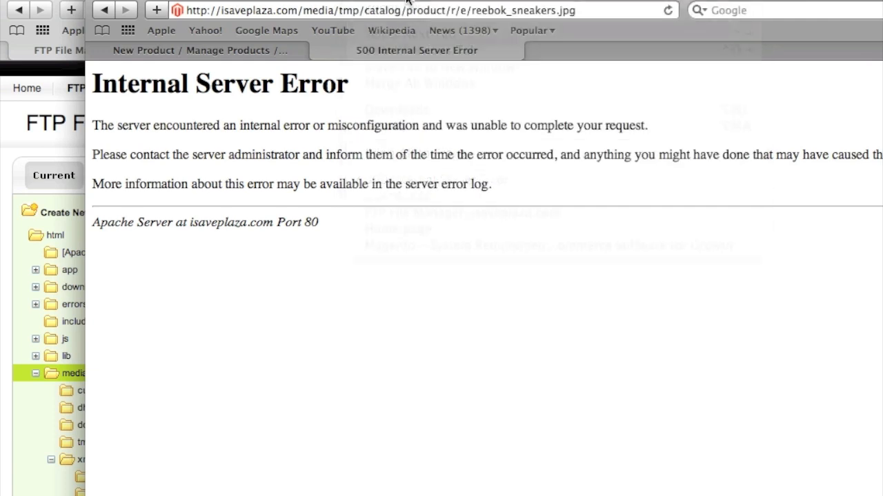
{"action": "left_click_drag", "start_coordinate": [369, 0], "coordinate": [300, 0]}
Confirm the sneaker image URL now loads, then make it the product's base, small and thumbnail image.
{"action": "left_click", "coordinate": [597, 11]}
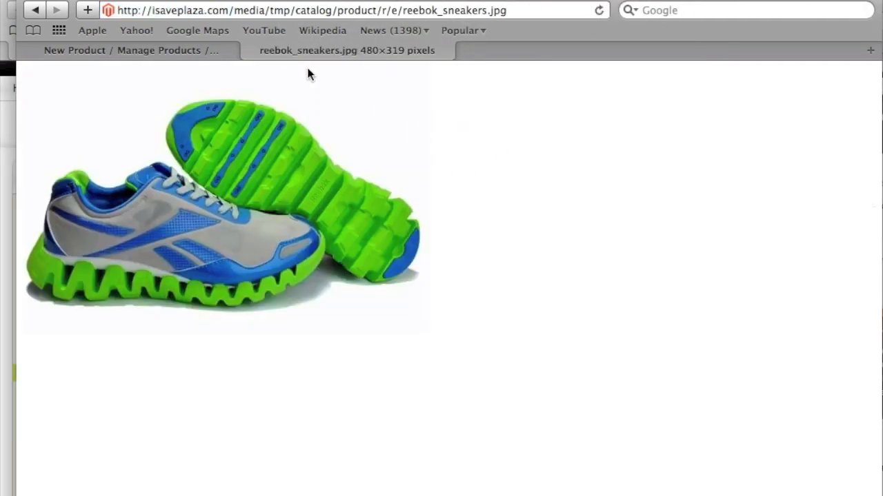
{"action": "left_click", "coordinate": [251, 50]}
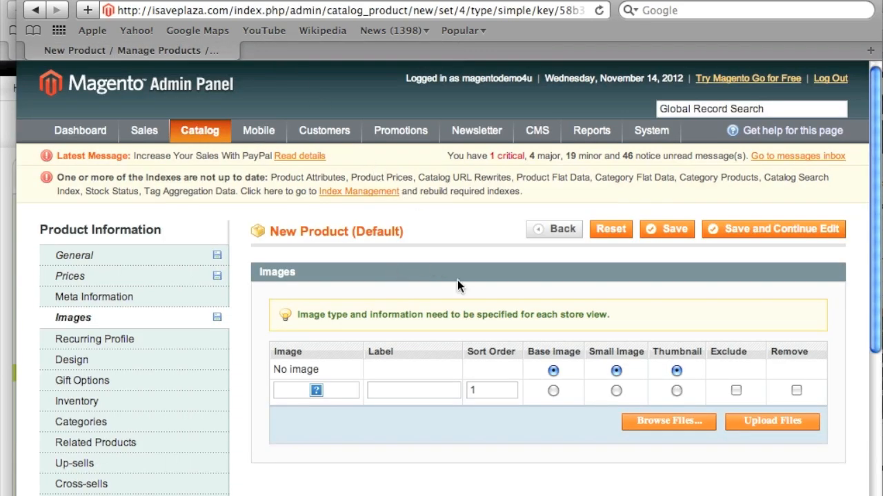
{"action": "left_click", "coordinate": [553, 391]}
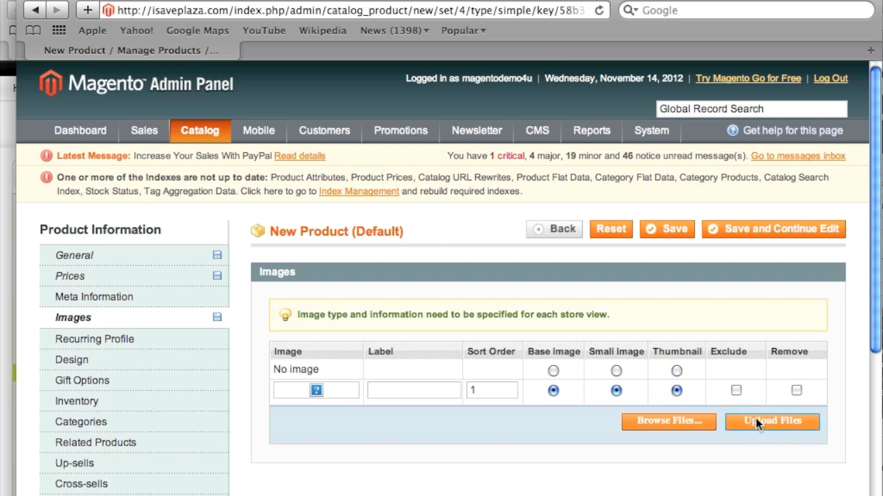
{"action": "scroll", "coordinate": [702, 383], "scroll_direction": "down", "scroll_amount": 1}
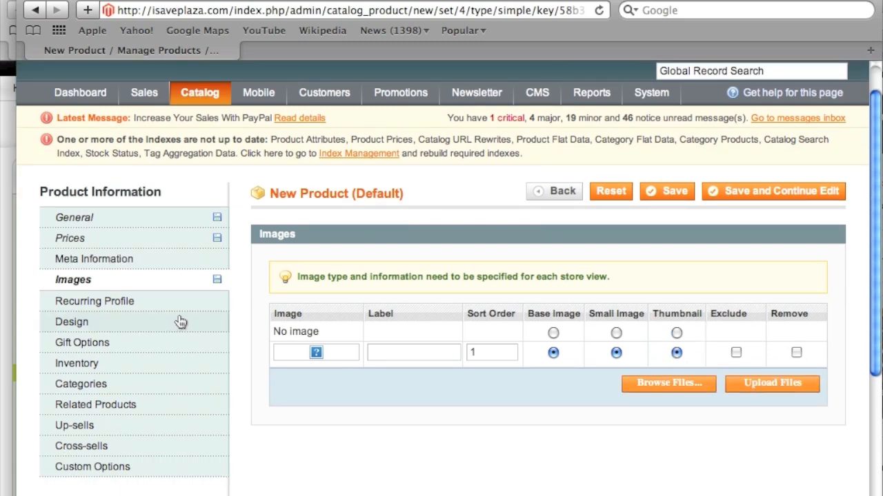
{"action": "left_click", "coordinate": [138, 302]}
{"action": "left_click", "coordinate": [134, 318]}
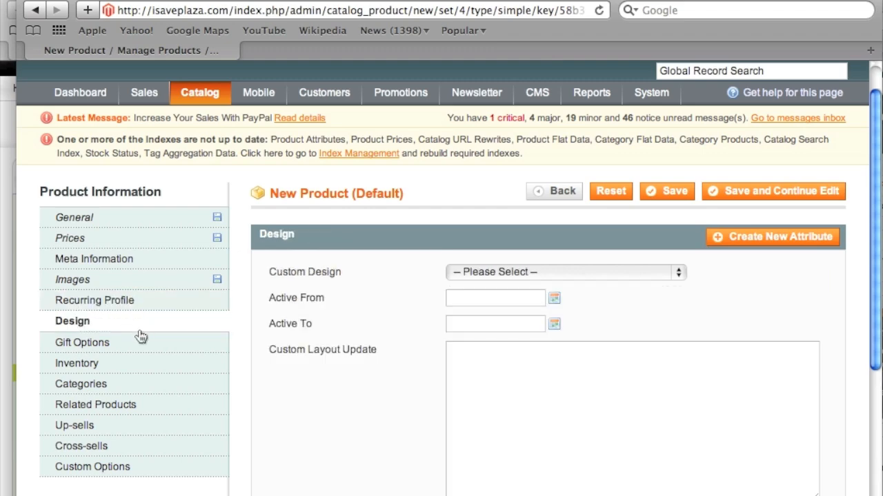
{"action": "scroll", "coordinate": [142, 335], "scroll_direction": "down", "scroll_amount": 5}
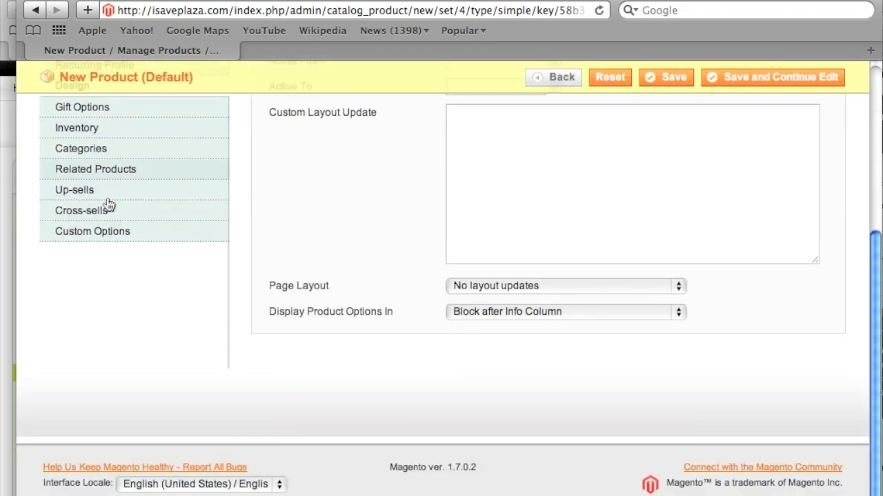
{"action": "scroll", "coordinate": [110, 183], "scroll_direction": "up", "scroll_amount": 1}
Set inventory to In Stock with quantity 5 and save the product, continuing to edit.
{"action": "left_click", "coordinate": [112, 172]}
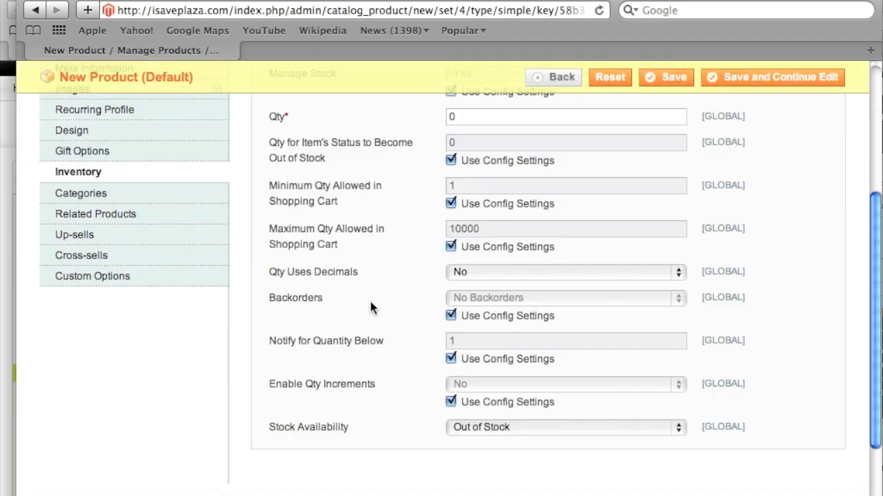
{"action": "left_click", "coordinate": [472, 427]}
{"action": "left_click", "coordinate": [467, 413]}
{"action": "scroll", "coordinate": [369, 357], "scroll_direction": "up", "scroll_amount": 3}
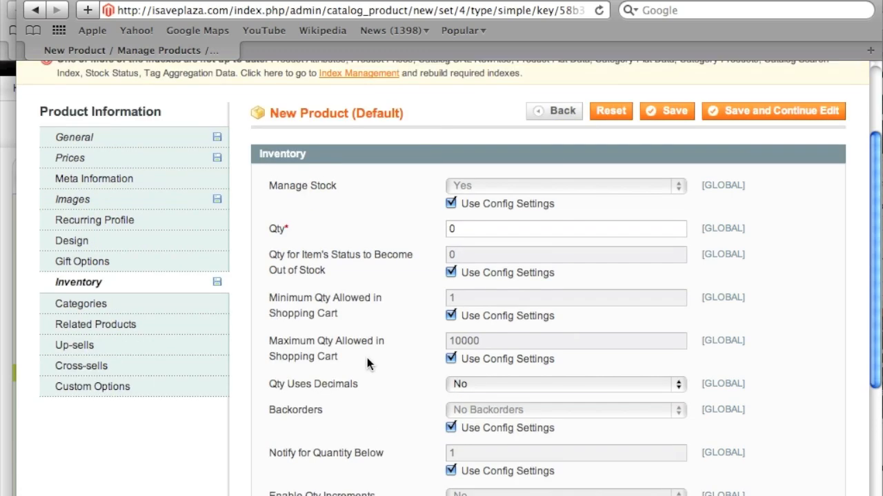
{"action": "double_click", "coordinate": [471, 234]}
{"action": "type", "text": "5"}
{"action": "scroll", "coordinate": [755, 230], "scroll_direction": "up", "scroll_amount": 3}
{"action": "left_click", "coordinate": [755, 230]}
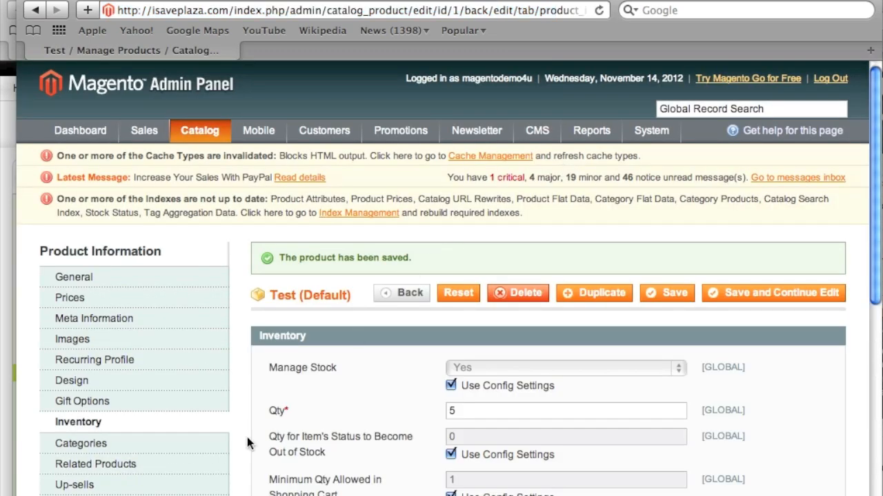
Tick Test Cat in the product's categories, save, and open a new browser tab.
{"action": "left_click", "coordinate": [157, 448]}
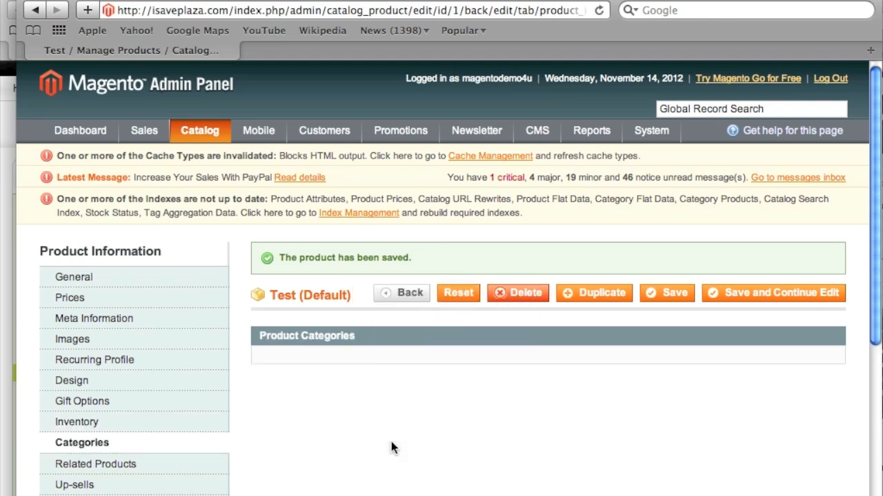
{"action": "scroll", "coordinate": [391, 442], "scroll_direction": "down", "scroll_amount": 1}
{"action": "left_click", "coordinate": [314, 342]}
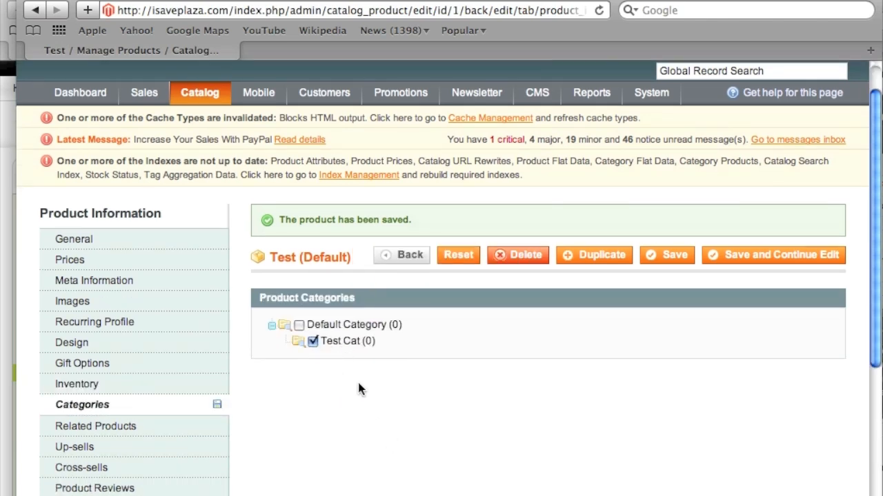
{"action": "left_click", "coordinate": [748, 251]}
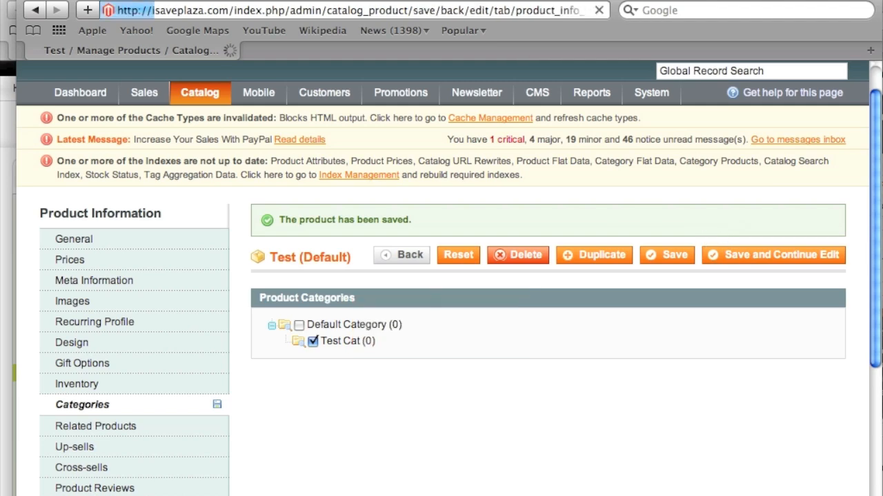
{"action": "left_click", "coordinate": [125, 10]}
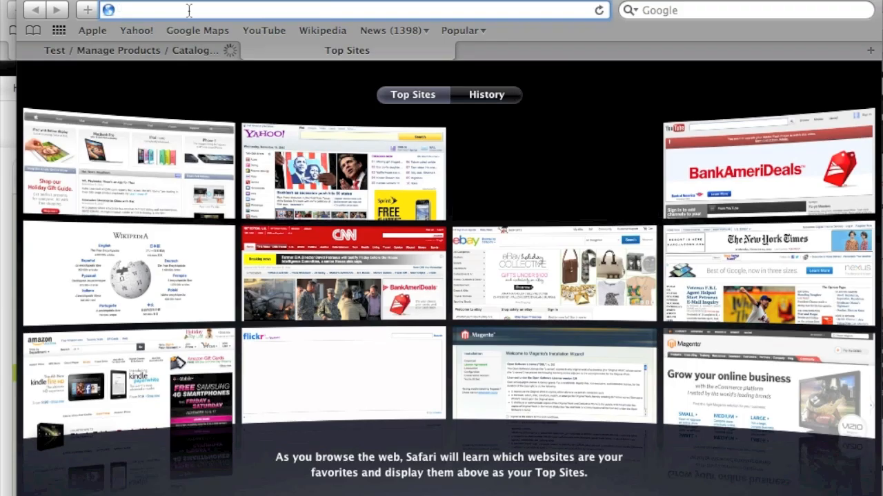
Load isaveplaza.com and open the Test product from the Test Cat category.
{"action": "type", "text": "isaveplaza.com/"}
{"action": "key", "text": "Return"}
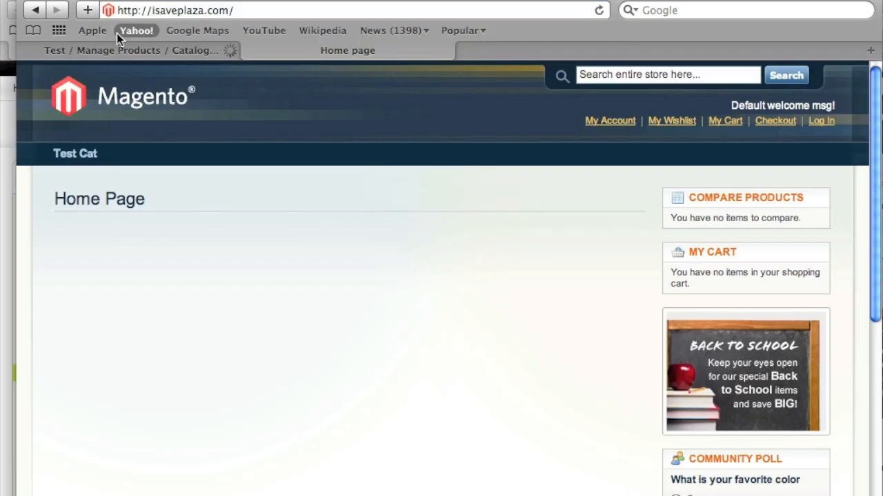
{"action": "left_click", "coordinate": [74, 153]}
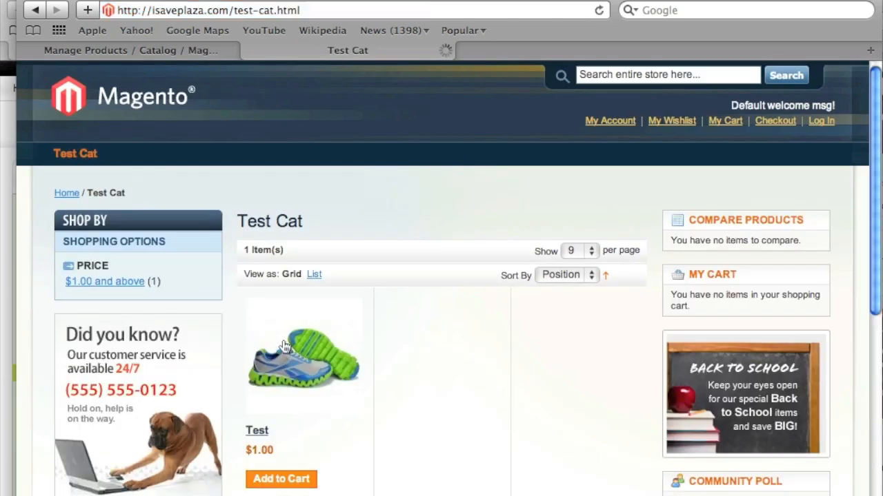
{"action": "left_click", "coordinate": [284, 346]}
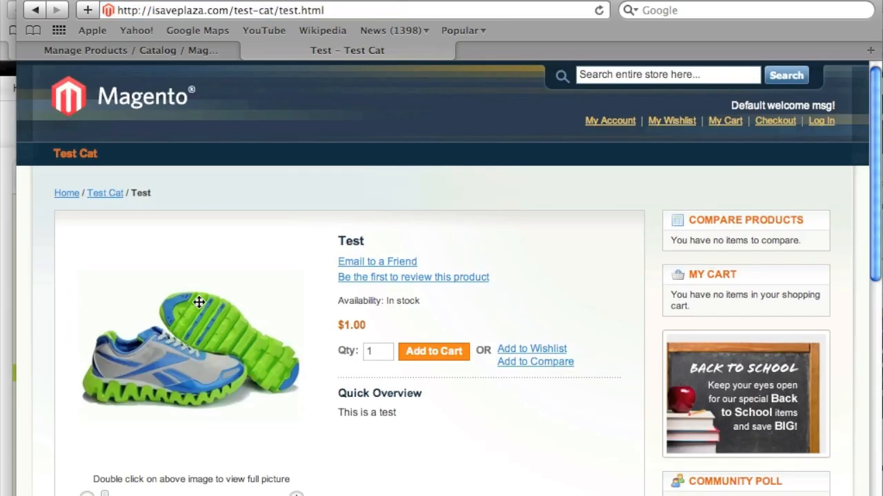
View the full-size sneaker picture on the Test product page, then close it.
{"action": "scroll", "coordinate": [199, 303], "scroll_direction": "down", "scroll_amount": 3}
{"action": "left_click", "coordinate": [102, 409]}
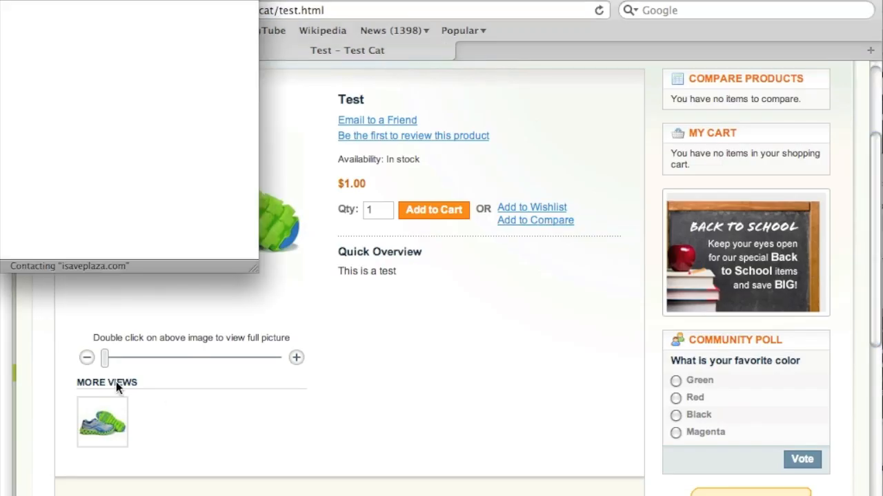
{"action": "left_click", "coordinate": [9, 0]}
{"action": "scroll", "coordinate": [239, 218], "scroll_direction": "up", "scroll_amount": 3}
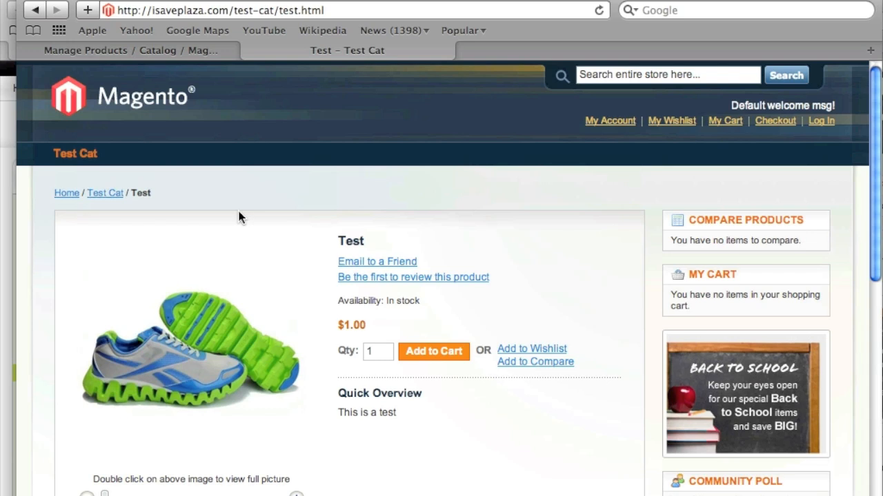
Go back to the store home page and reopen the Test product via Test Cat.
{"action": "left_click", "coordinate": [128, 111]}
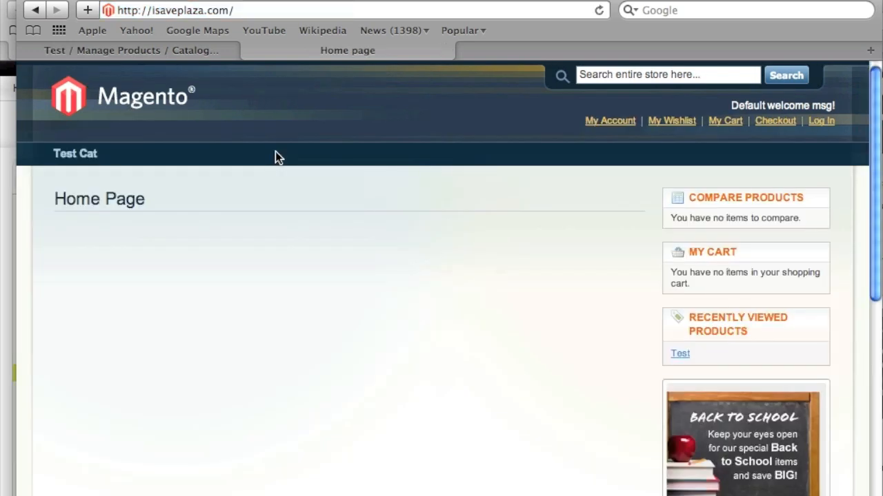
{"action": "left_click", "coordinate": [80, 155]}
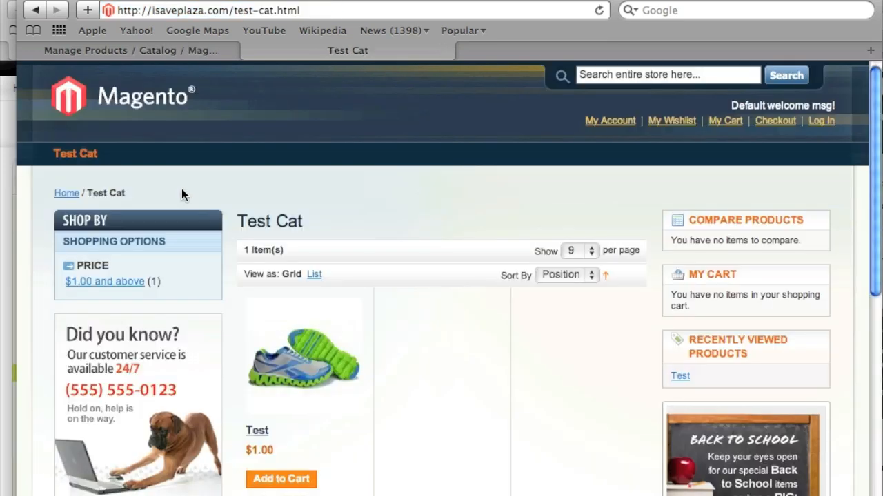
{"action": "left_click", "coordinate": [312, 386]}
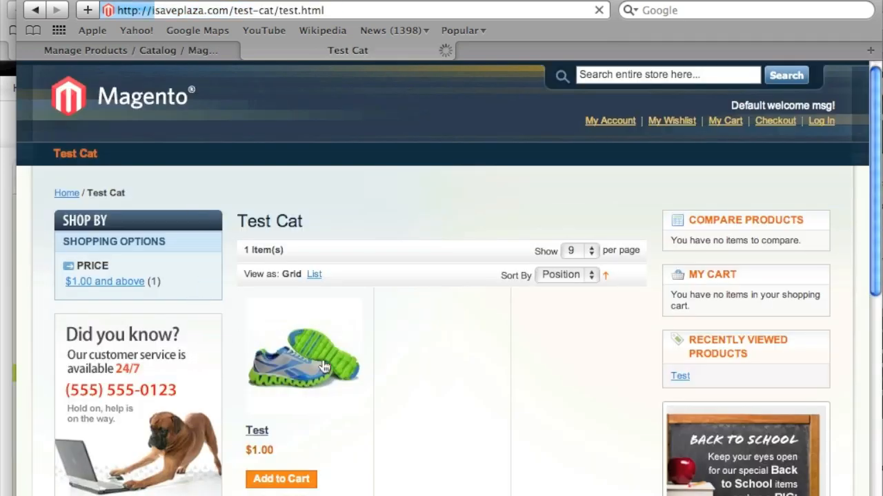